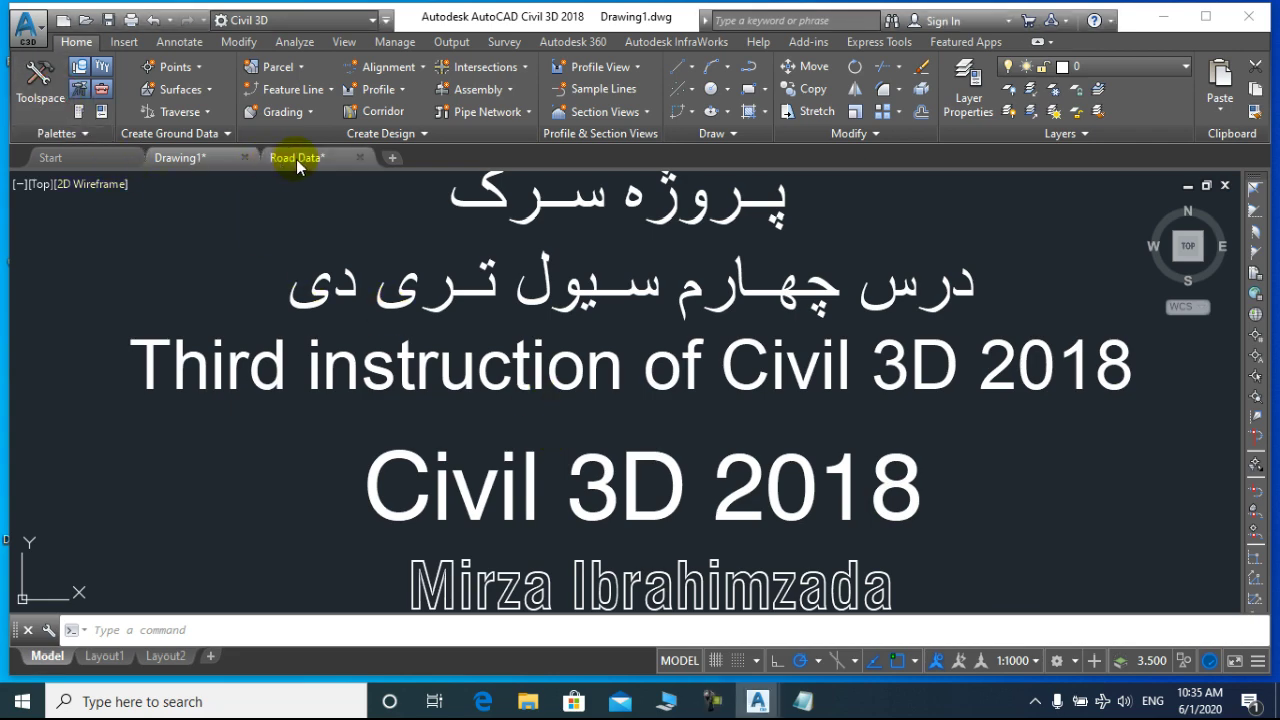
Step: In Prospector, switch to the Road Data drawing and expand its Point Groups
click(43, 101)
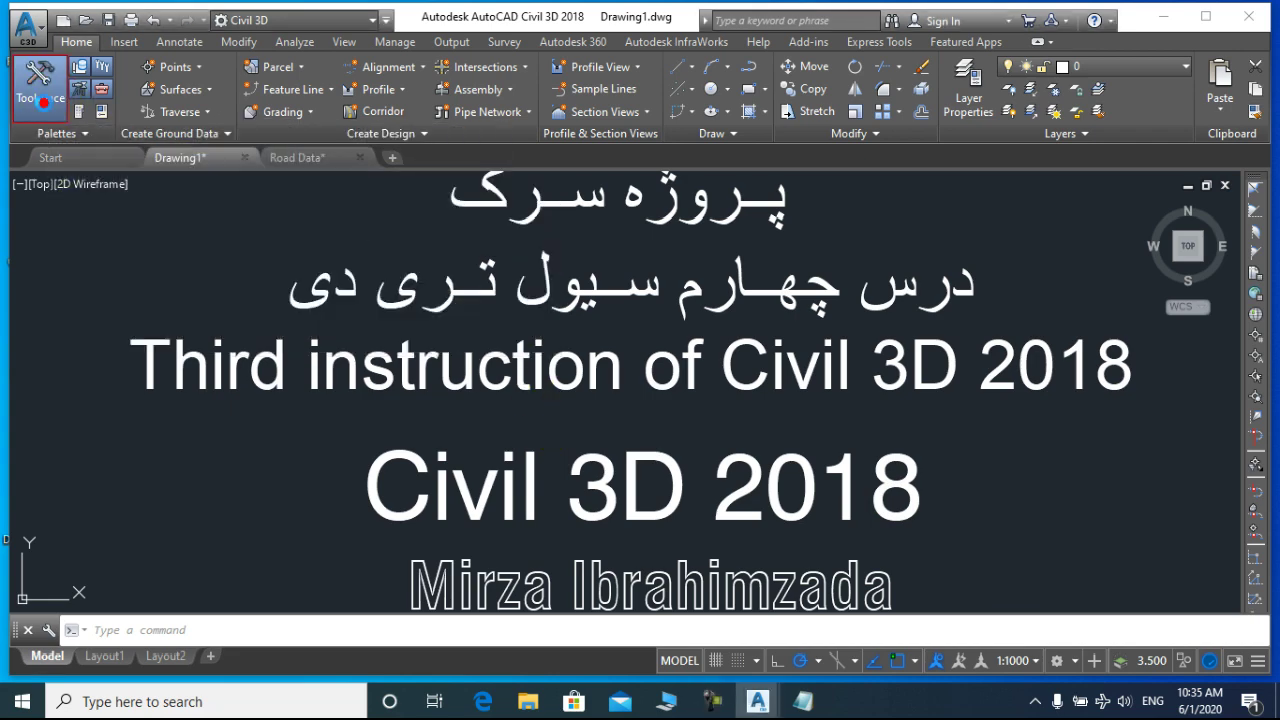
click(317, 156)
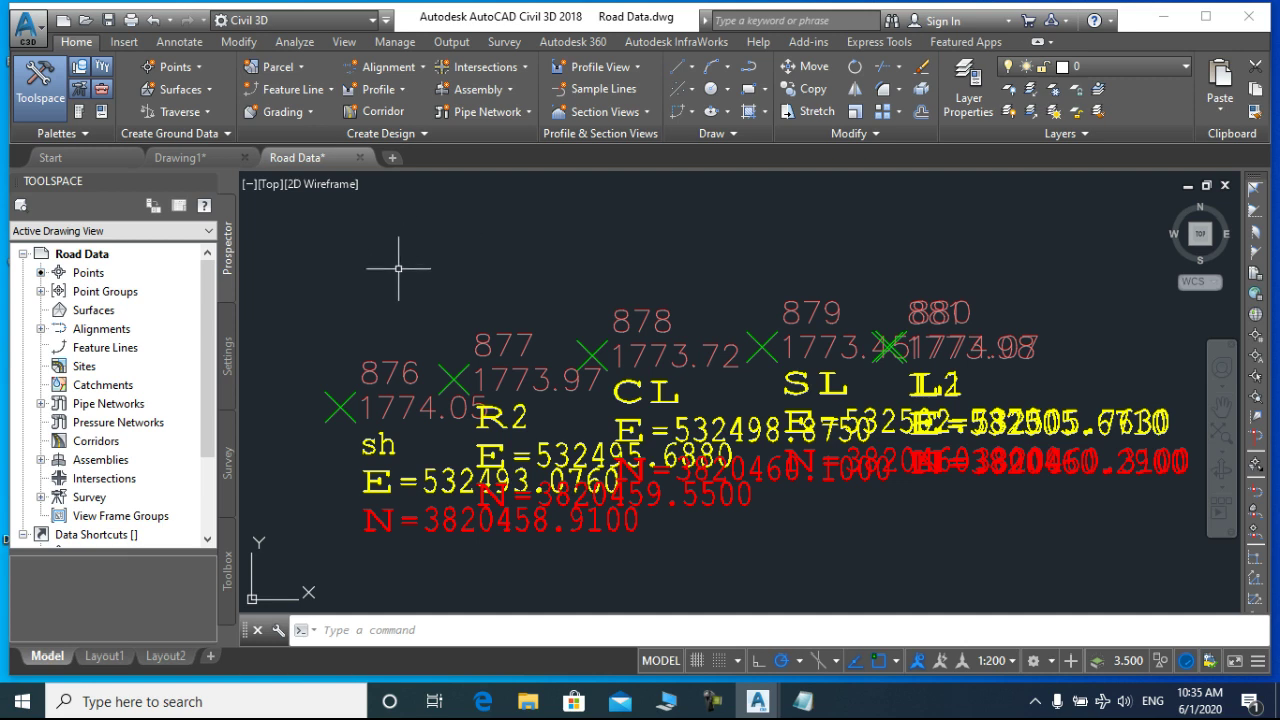
click(457, 230)
click(303, 290)
click(487, 229)
click(343, 280)
click(449, 251)
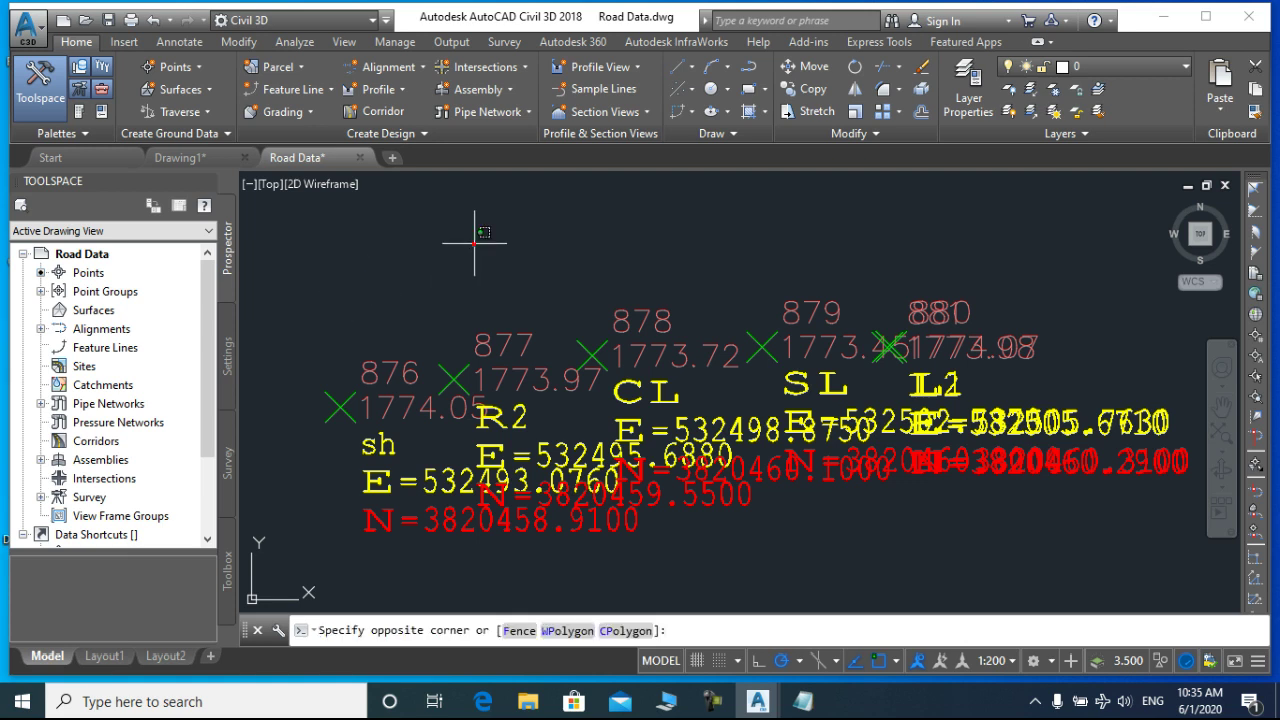
click(370, 318)
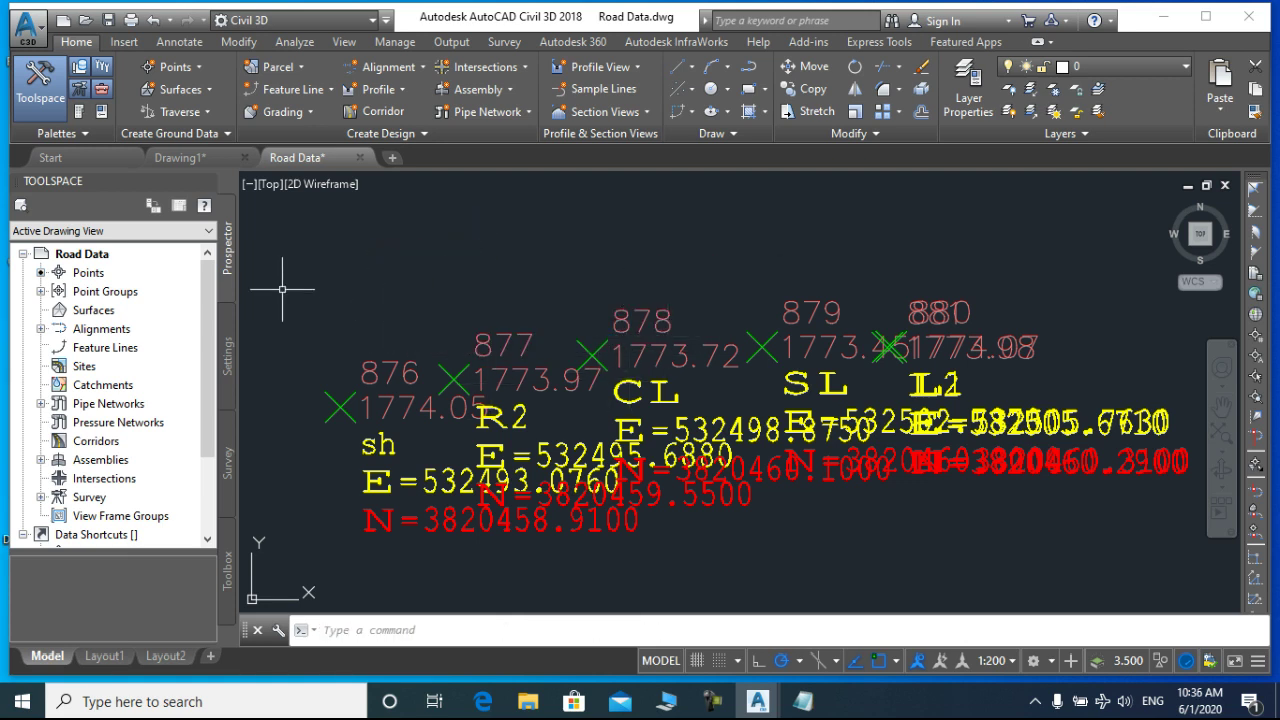
click(41, 292)
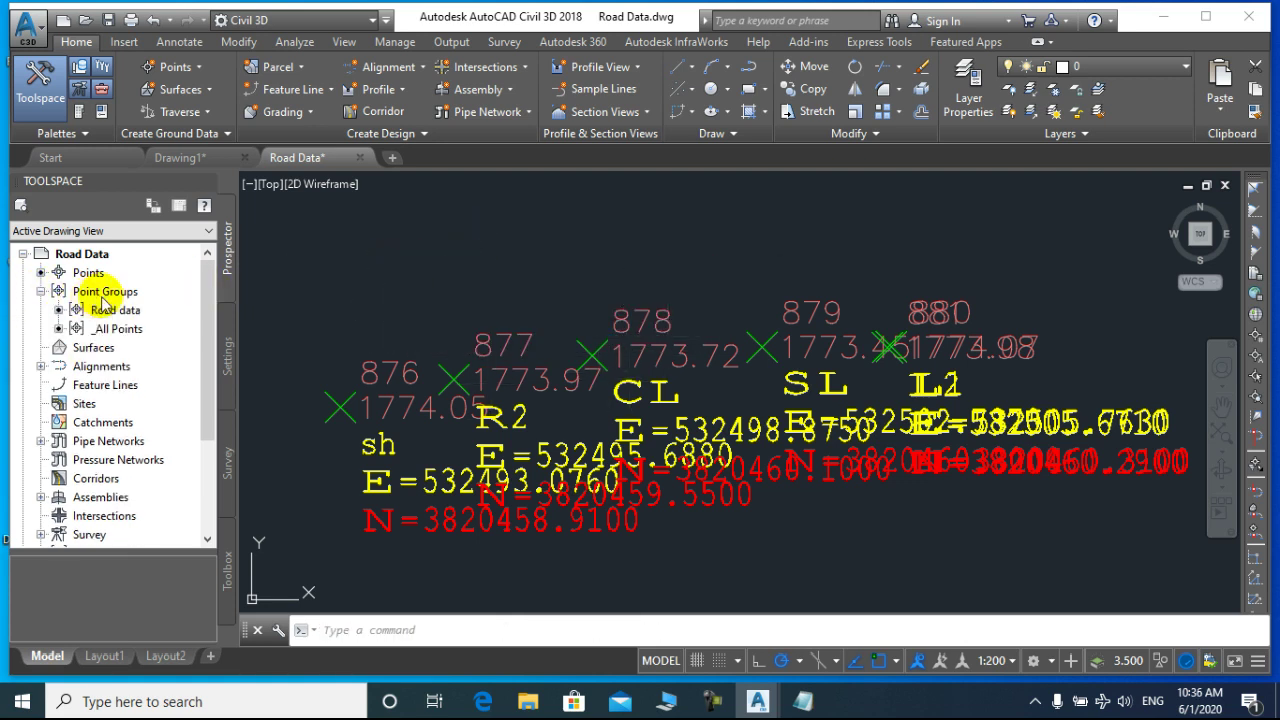
Step: Open the Road data group's properties and label style editor, then close both unchanged
right_click(110, 312)
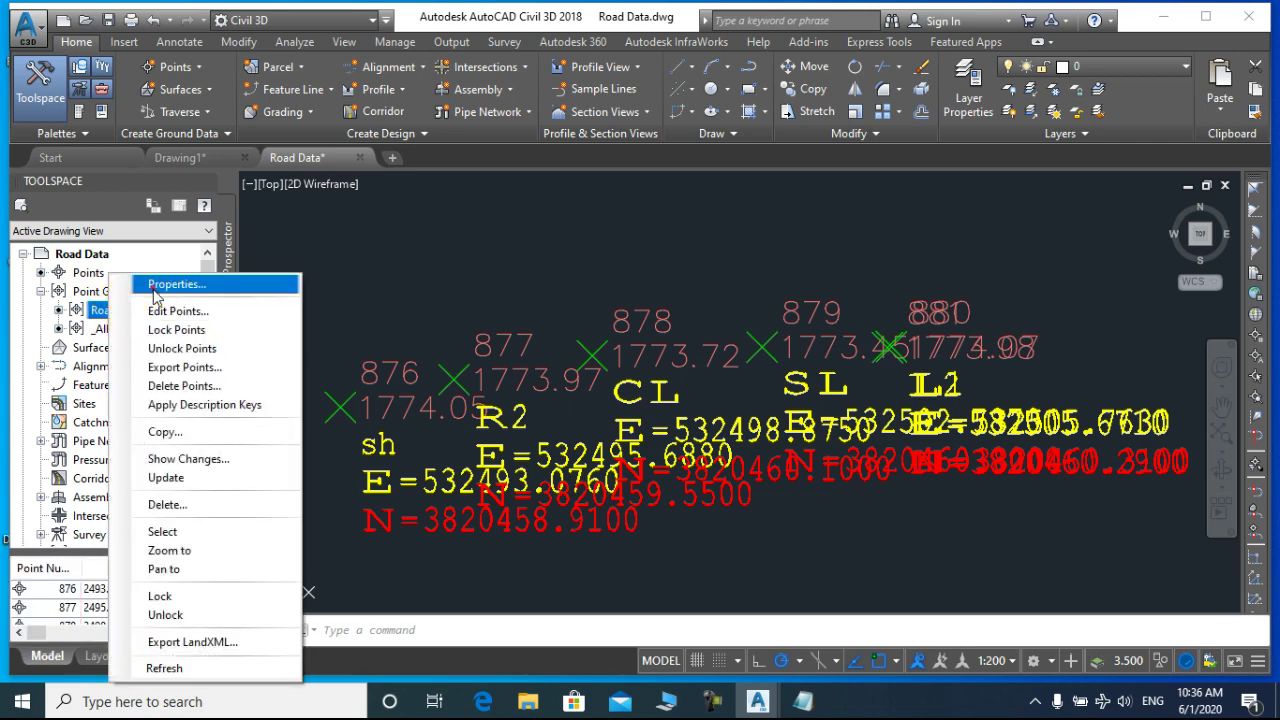
click(172, 284)
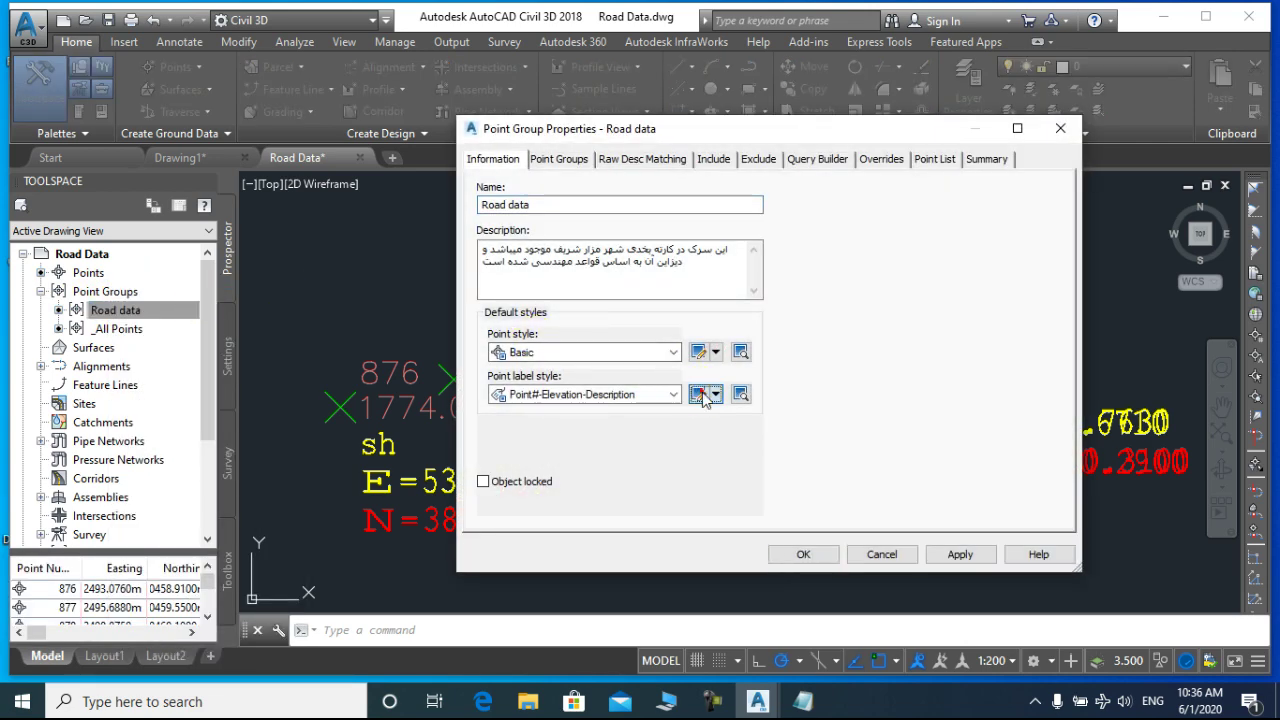
click(703, 394)
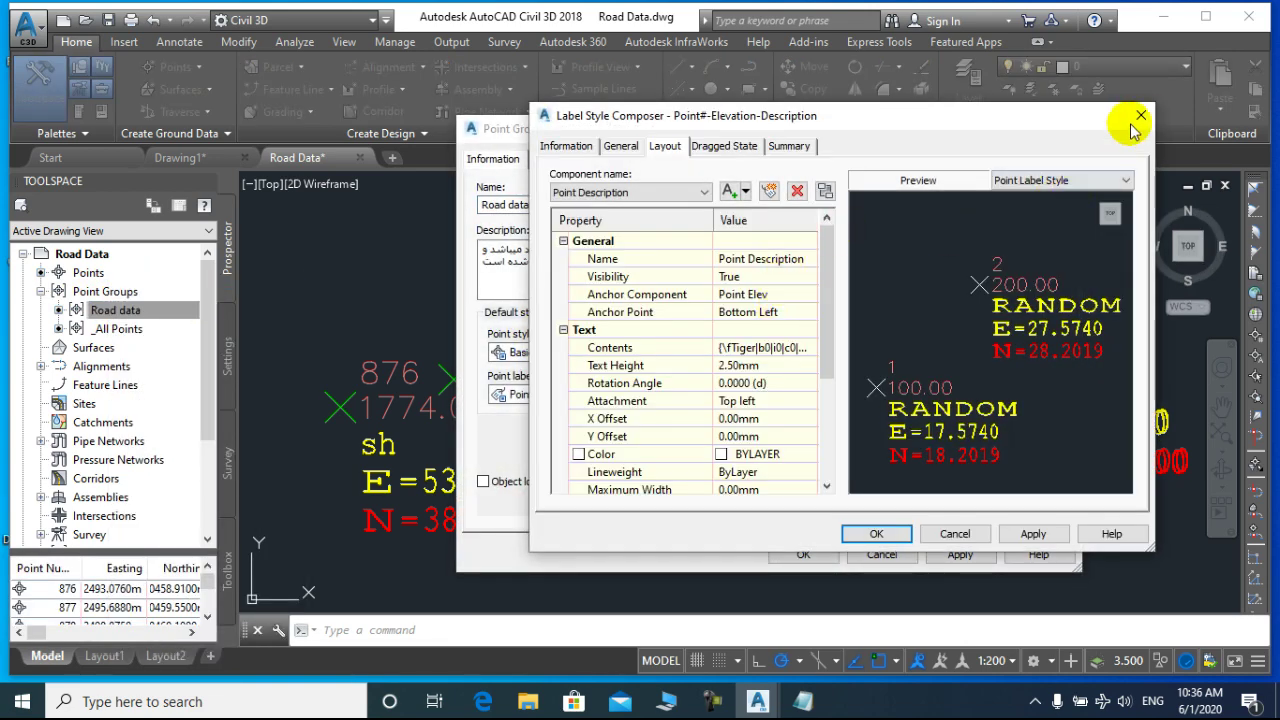
click(1134, 120)
click(1060, 130)
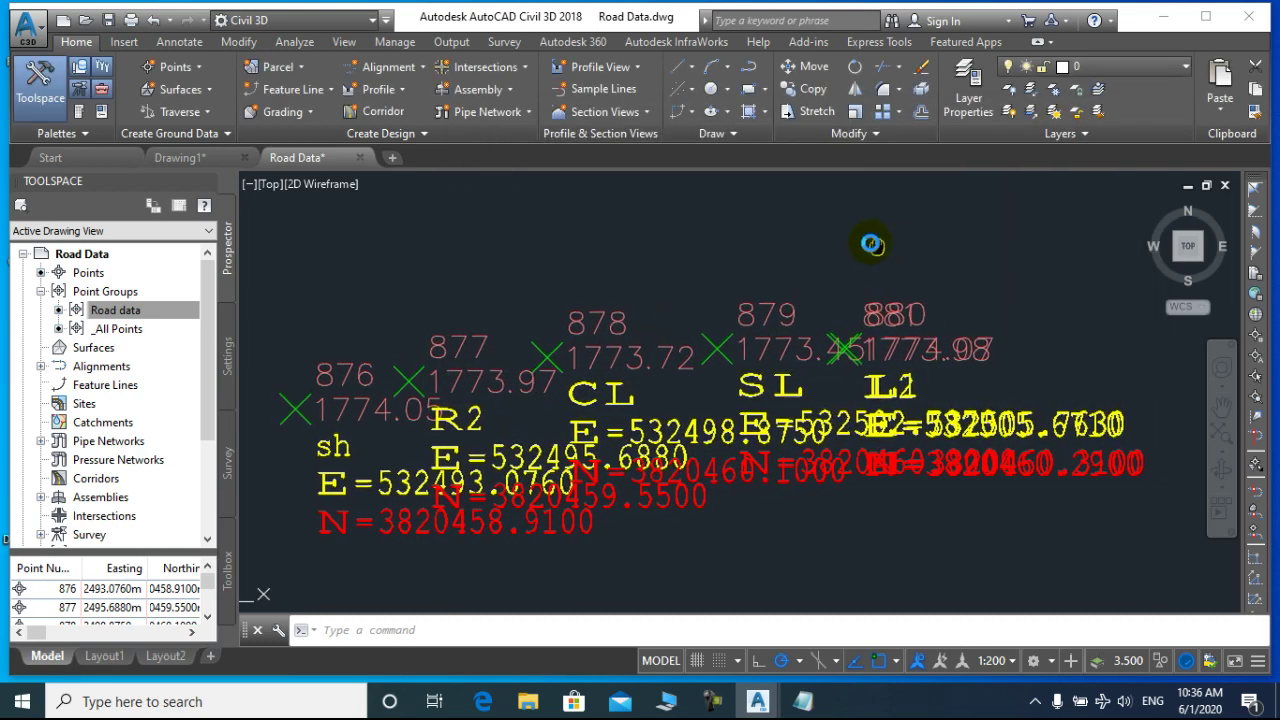
Step: Reopen Road data properties and edit its Point#-Elevation-Description label style, repositioning the editor window
right_click(110, 310)
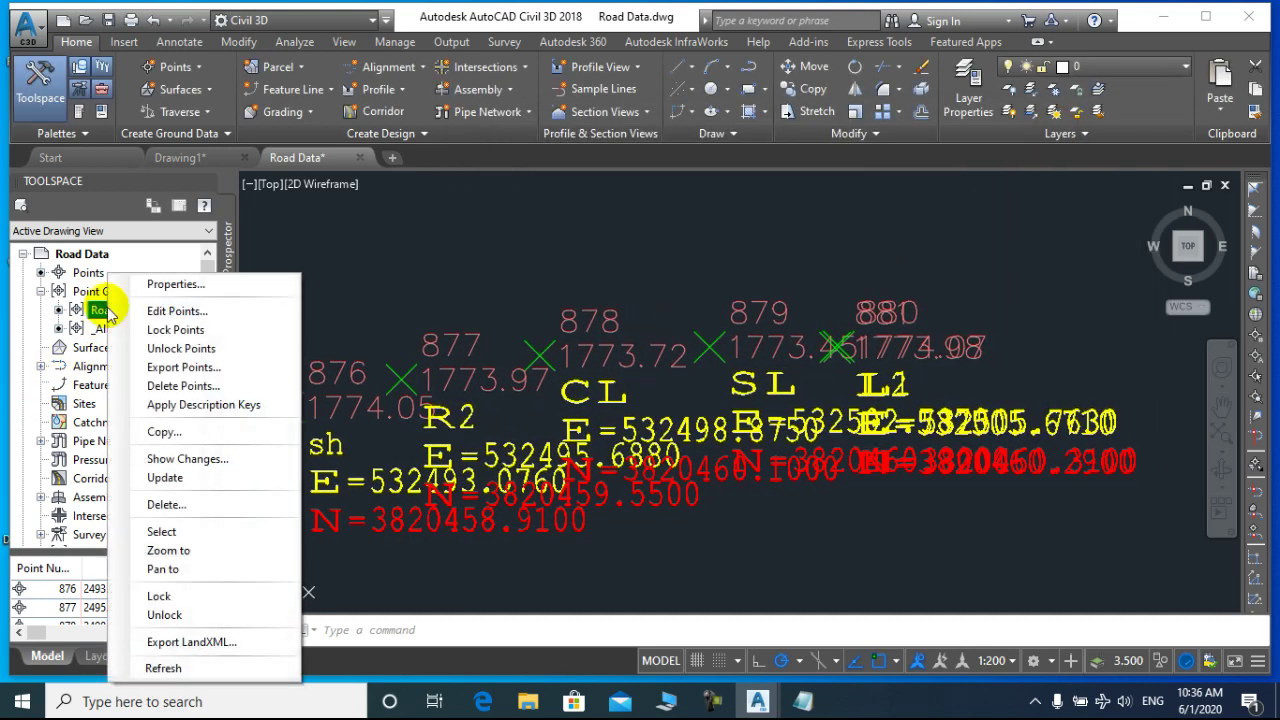
click(150, 280)
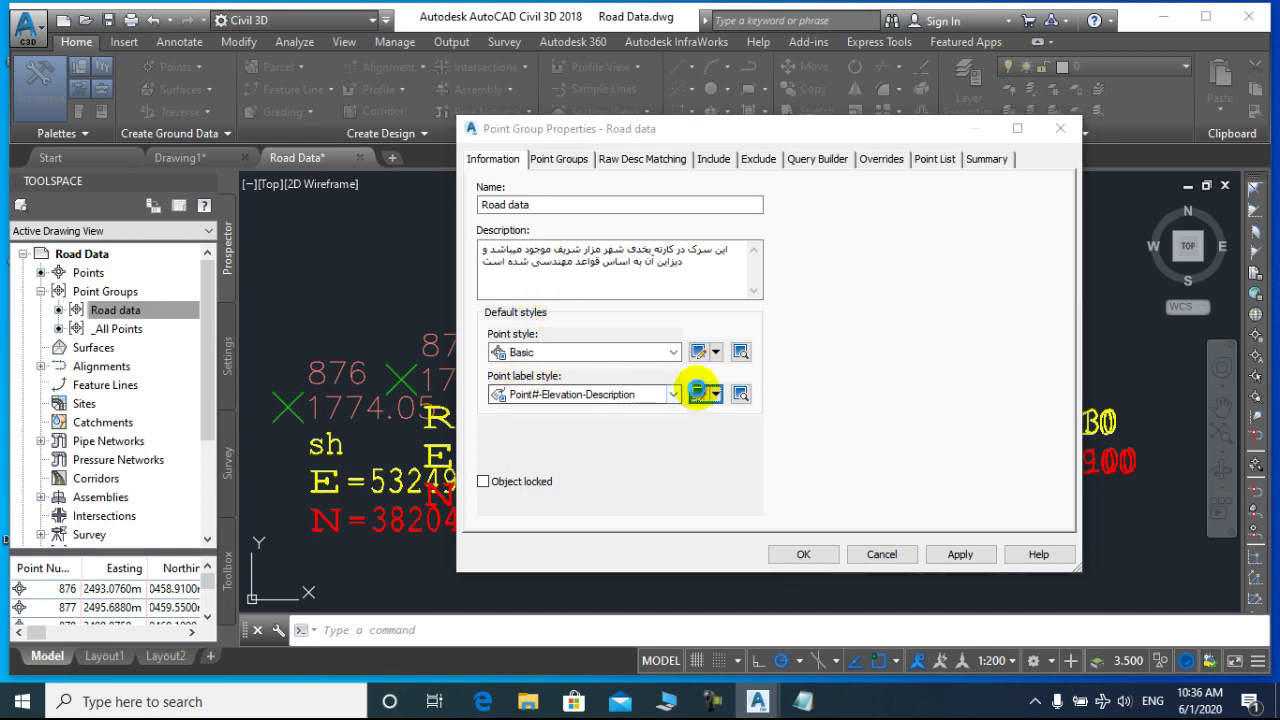
click(698, 393)
drag(860, 124, 892, 139)
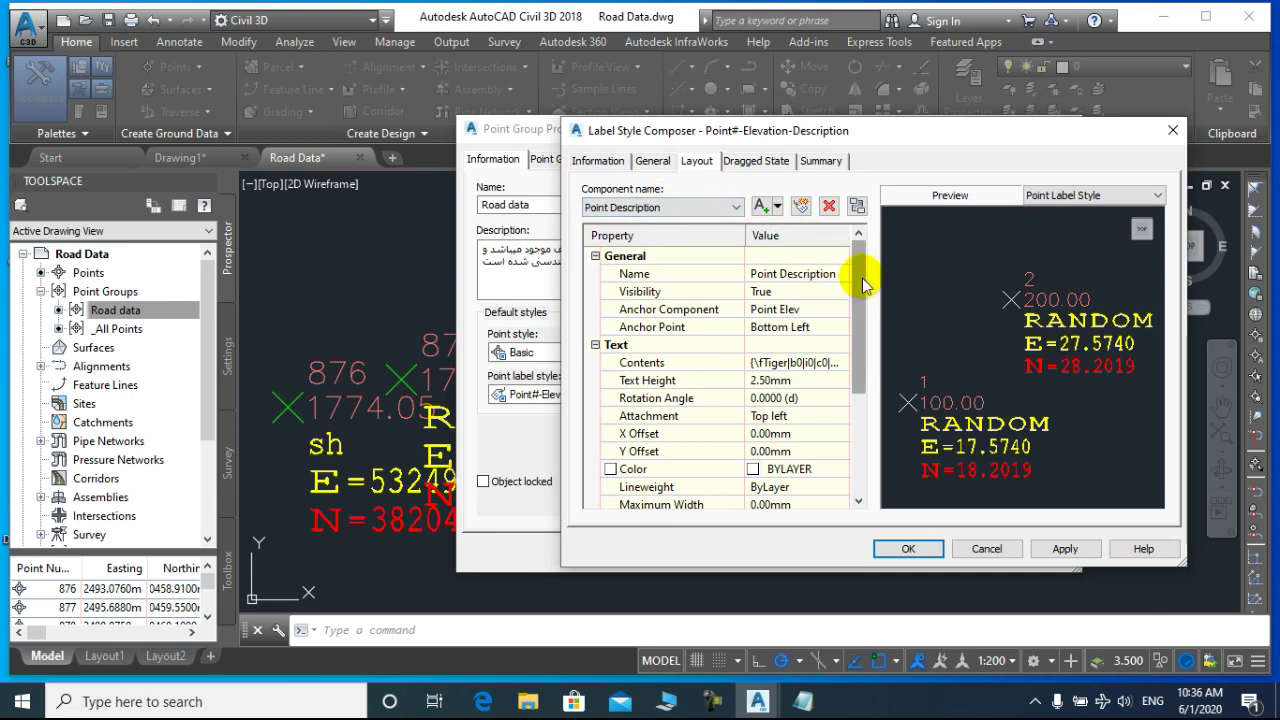
drag(862, 278, 861, 286)
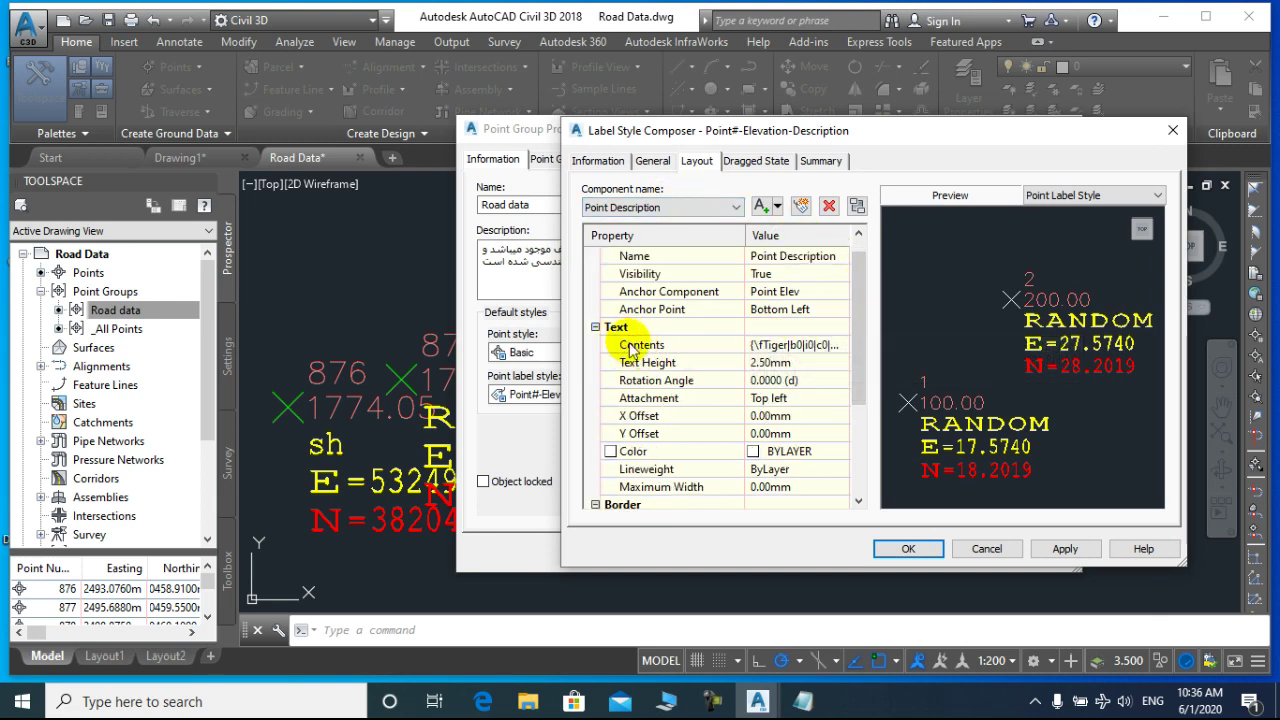
Step: Delete the Easting and Northing lines from the description component's text contents
click(828, 345)
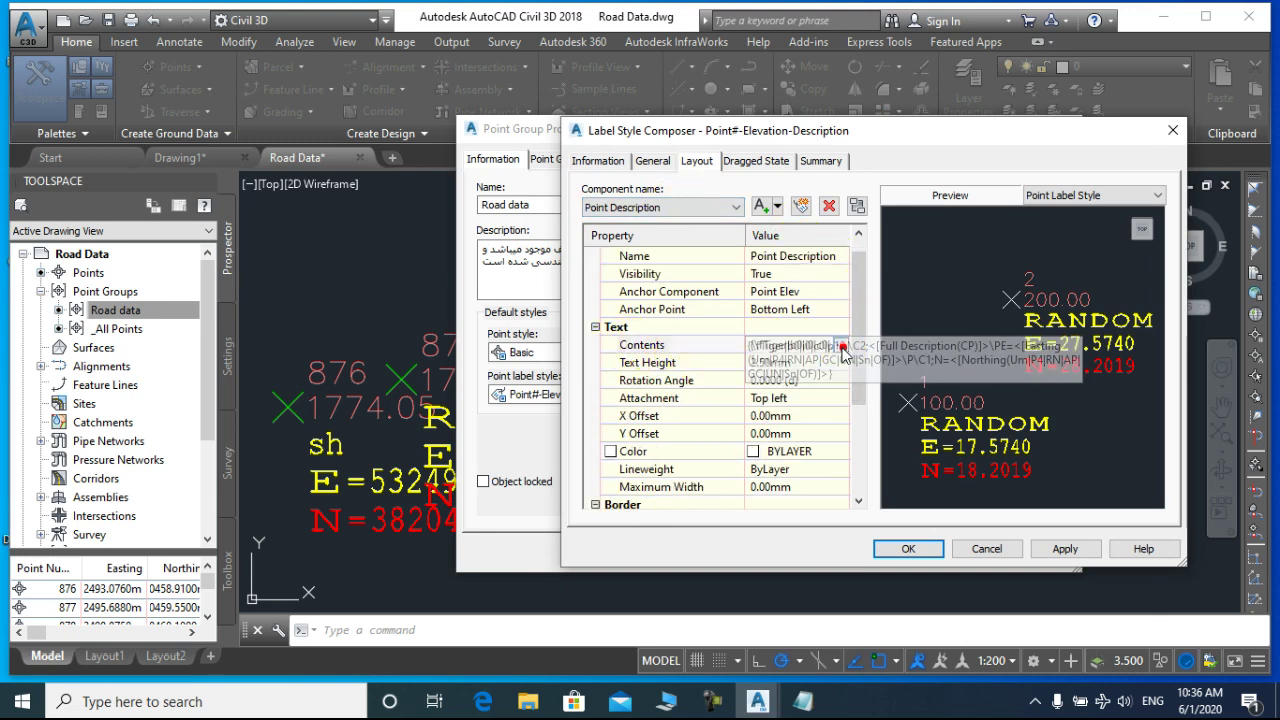
click(842, 345)
click(852, 307)
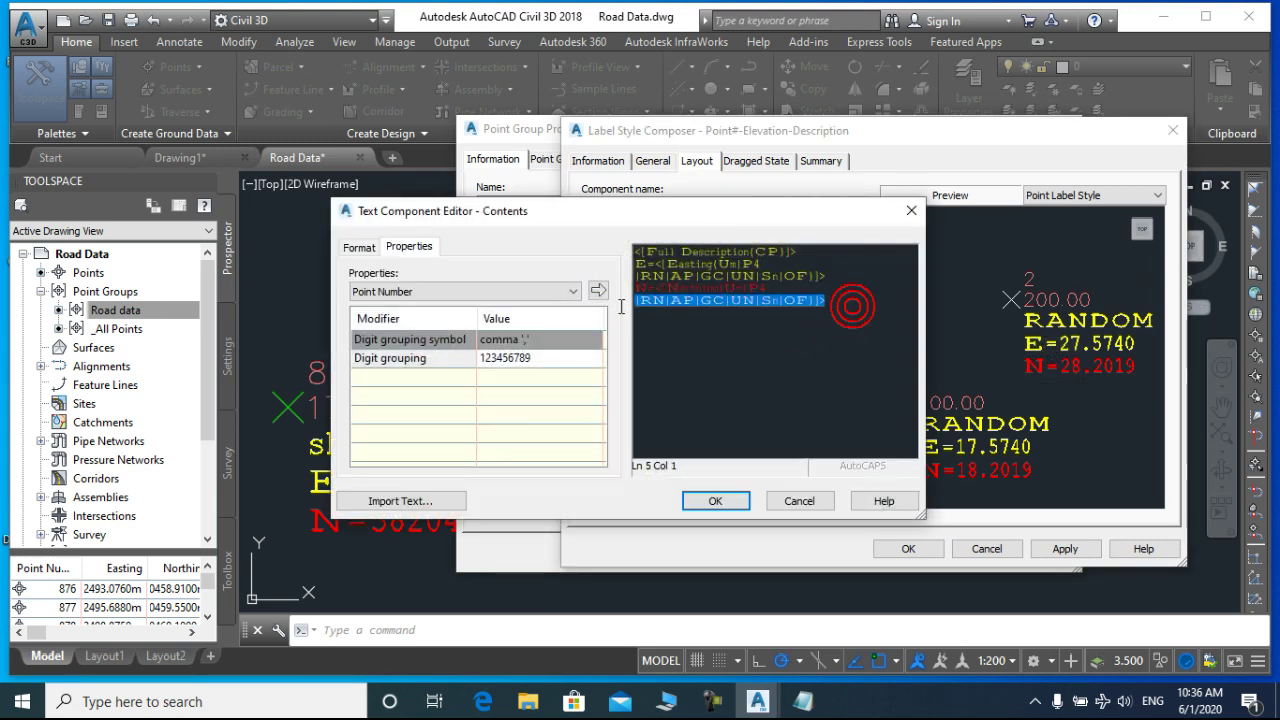
key(Delete)
click(829, 277)
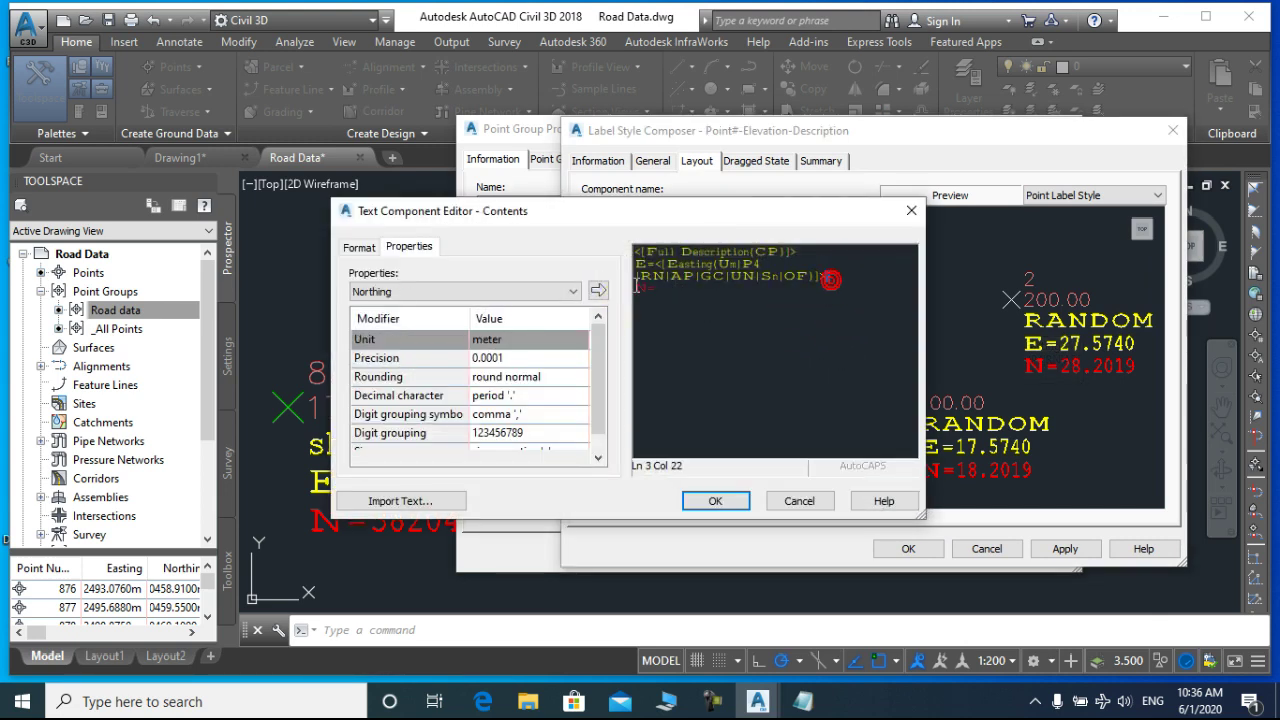
key(Delete)
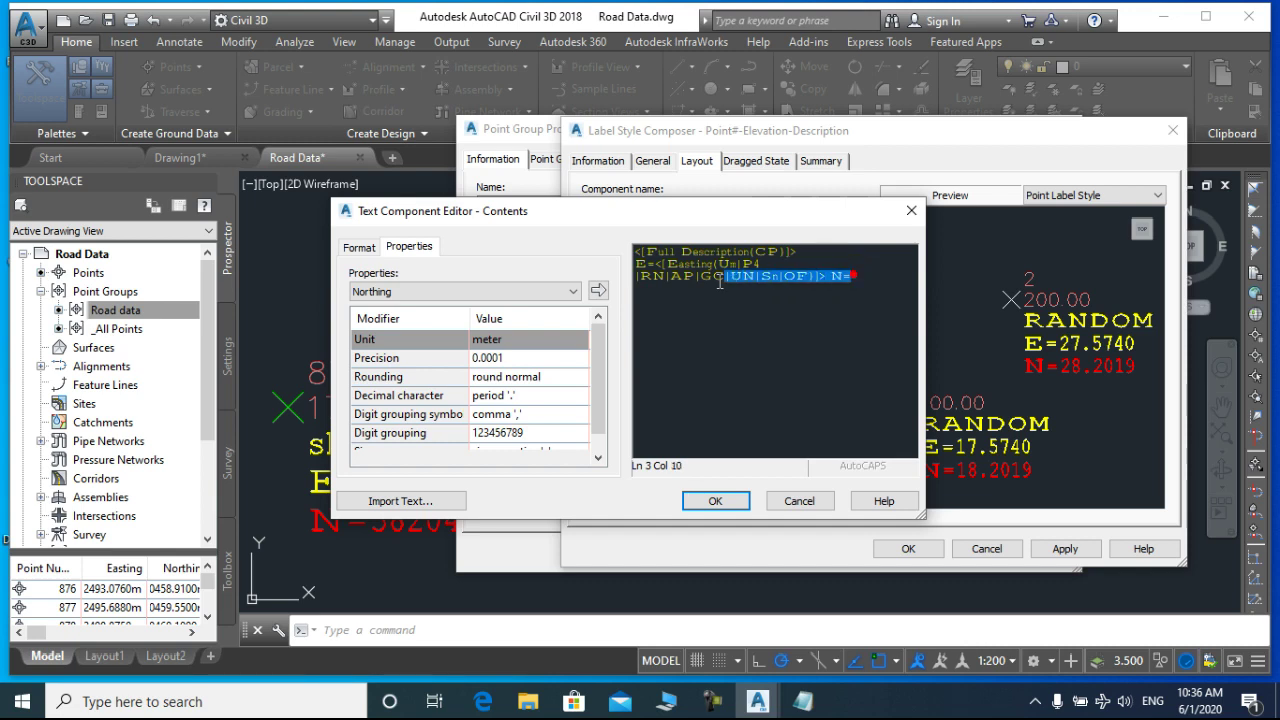
drag(851, 279, 652, 264)
key(Delete)
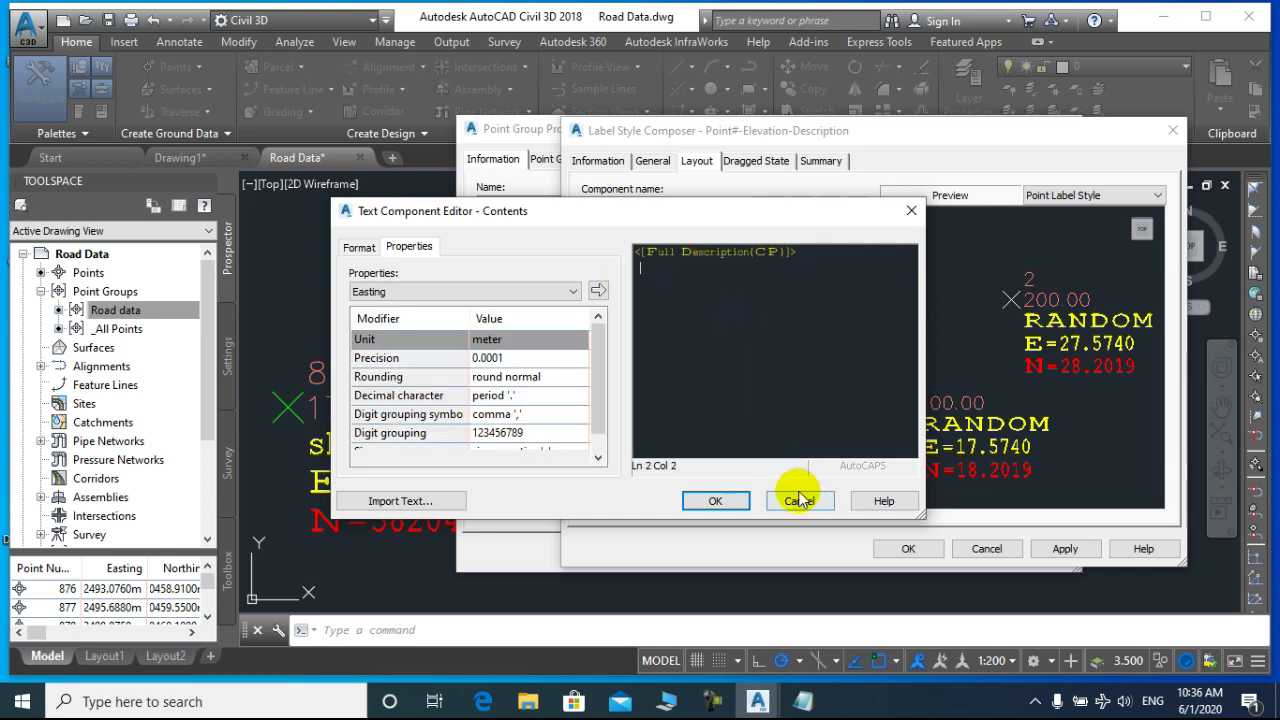
click(715, 501)
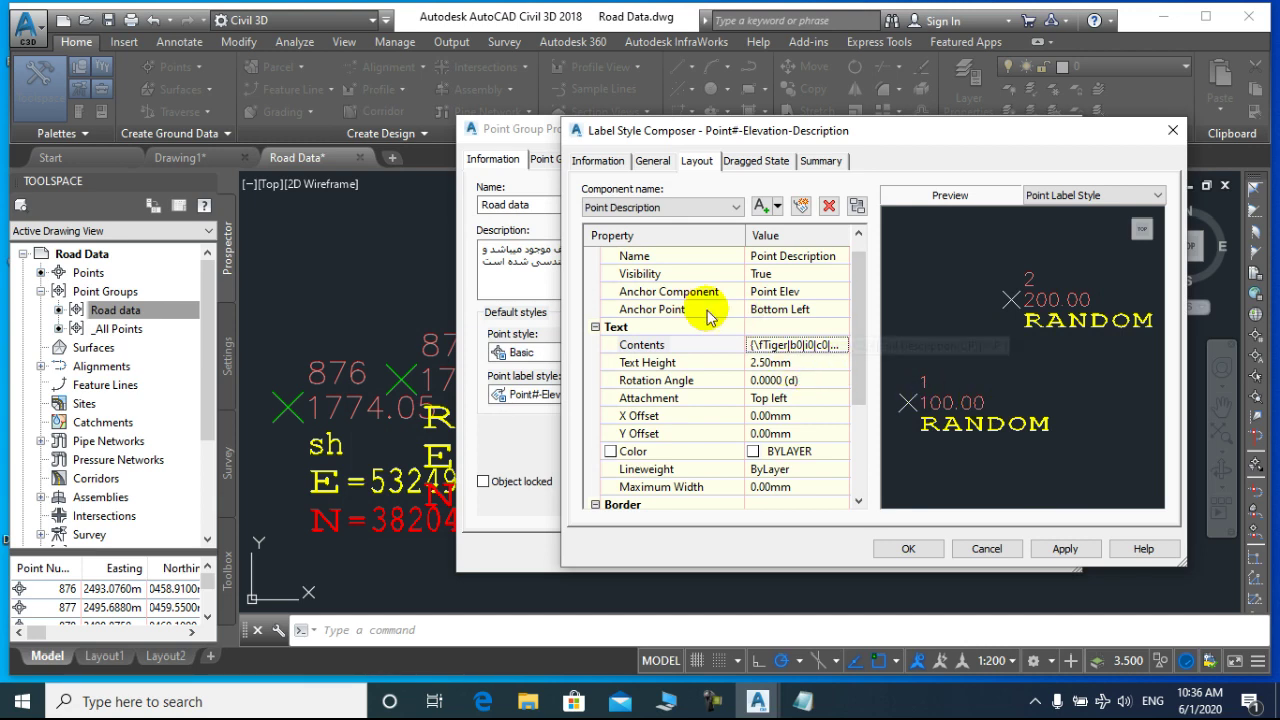
Step: Set the Full Description text colour to ByBlock
double_click(840, 349)
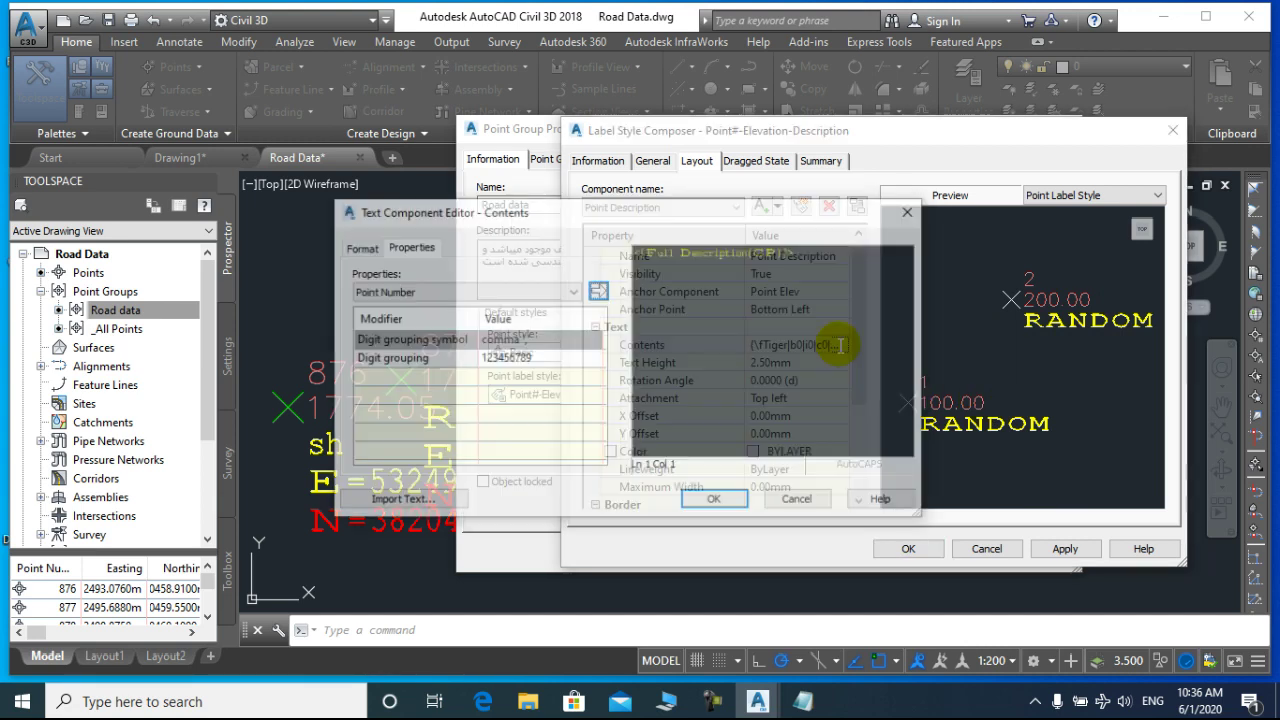
drag(829, 254, 569, 250)
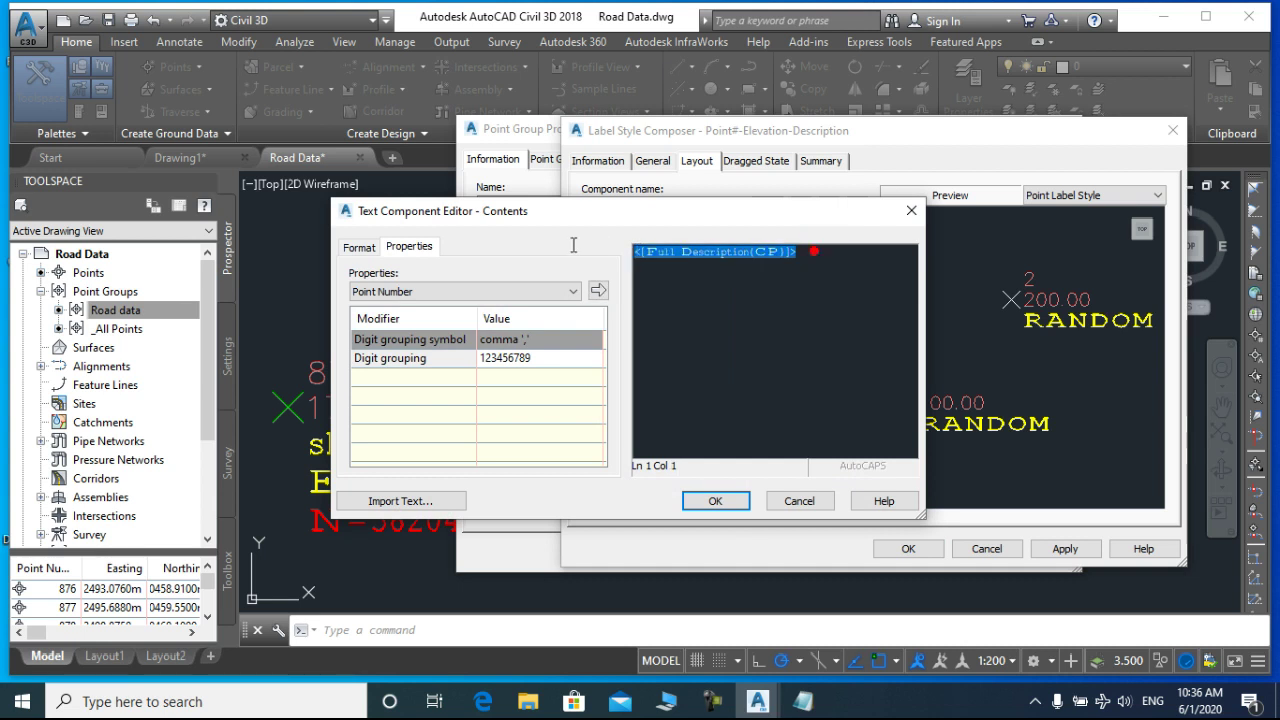
click(359, 247)
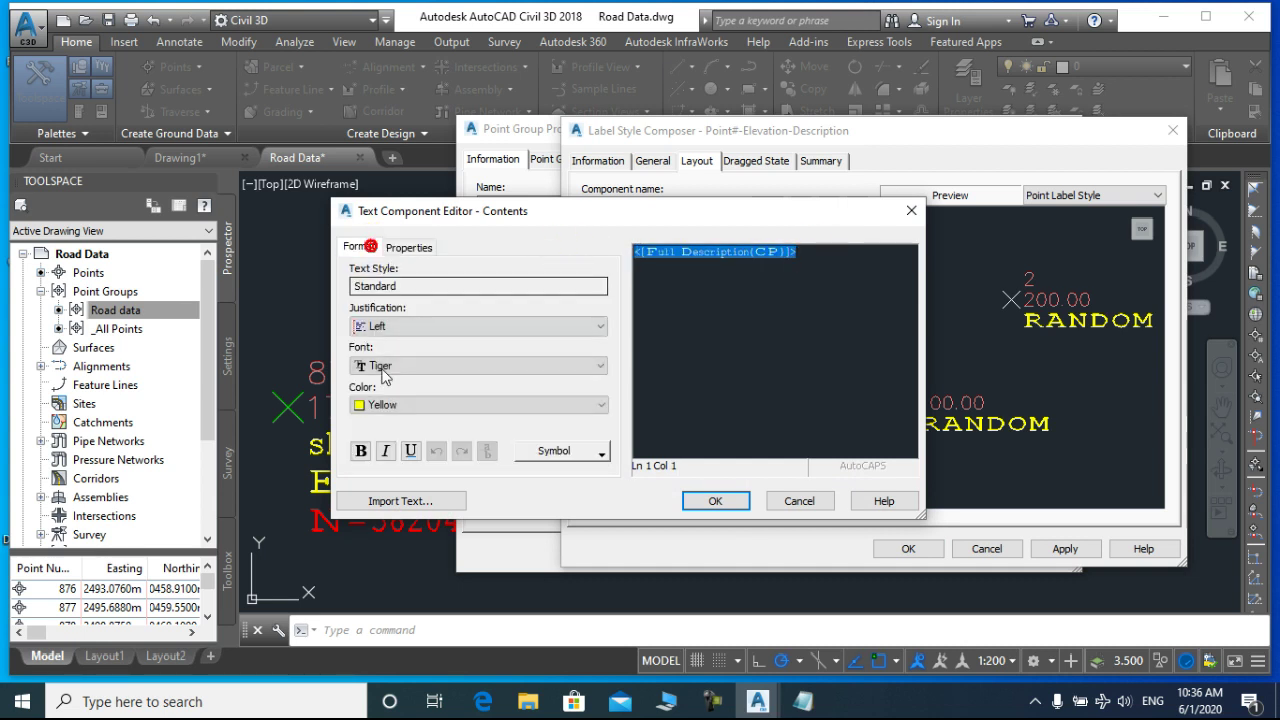
click(392, 404)
click(398, 425)
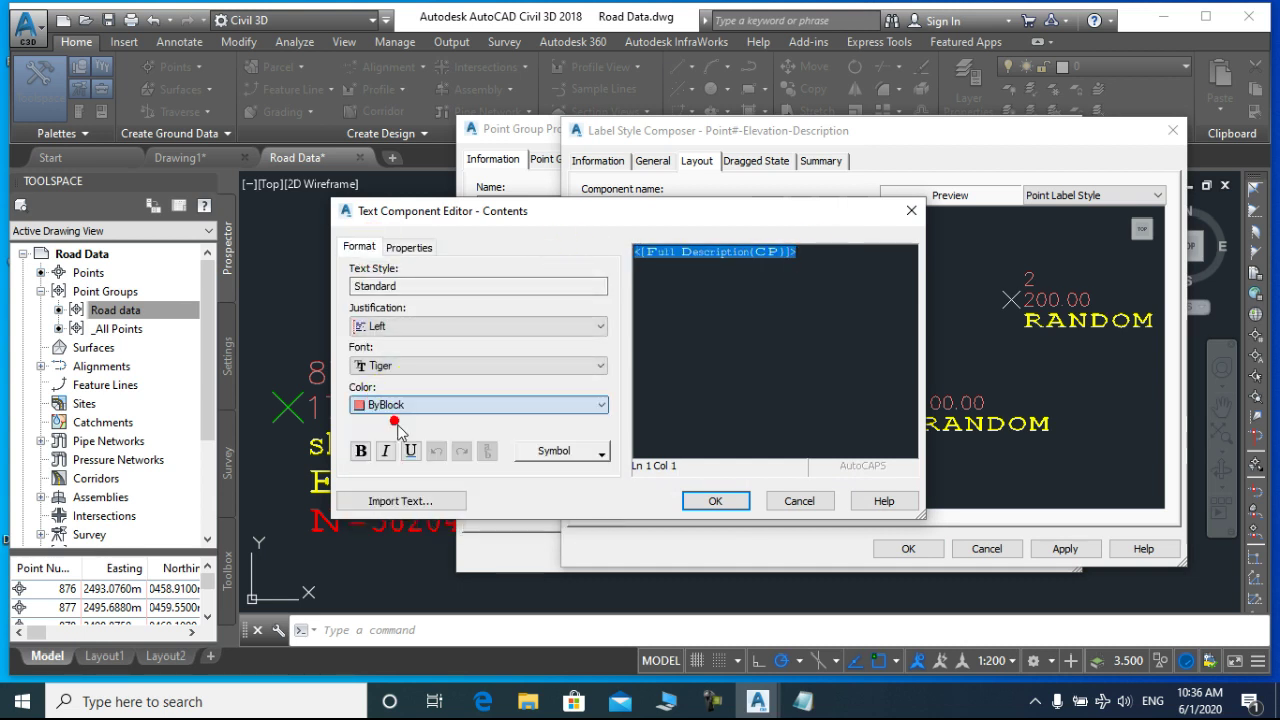
click(720, 500)
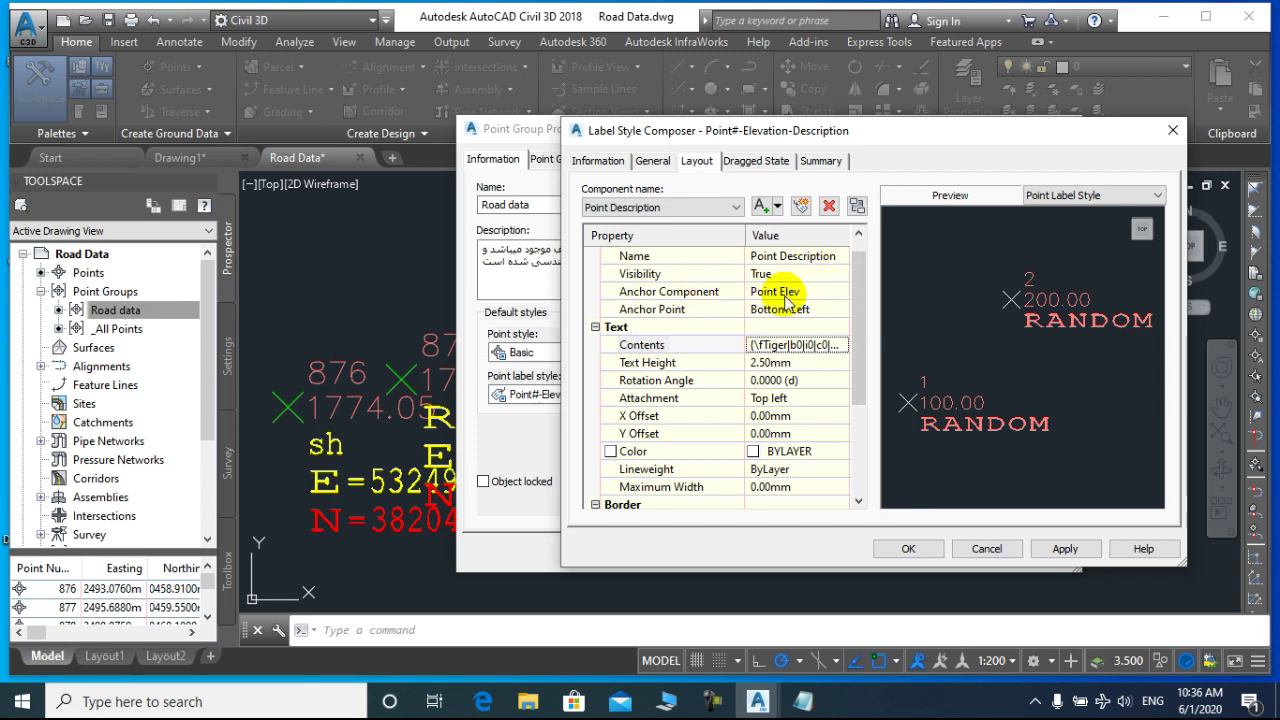
click(830, 291)
click(845, 291)
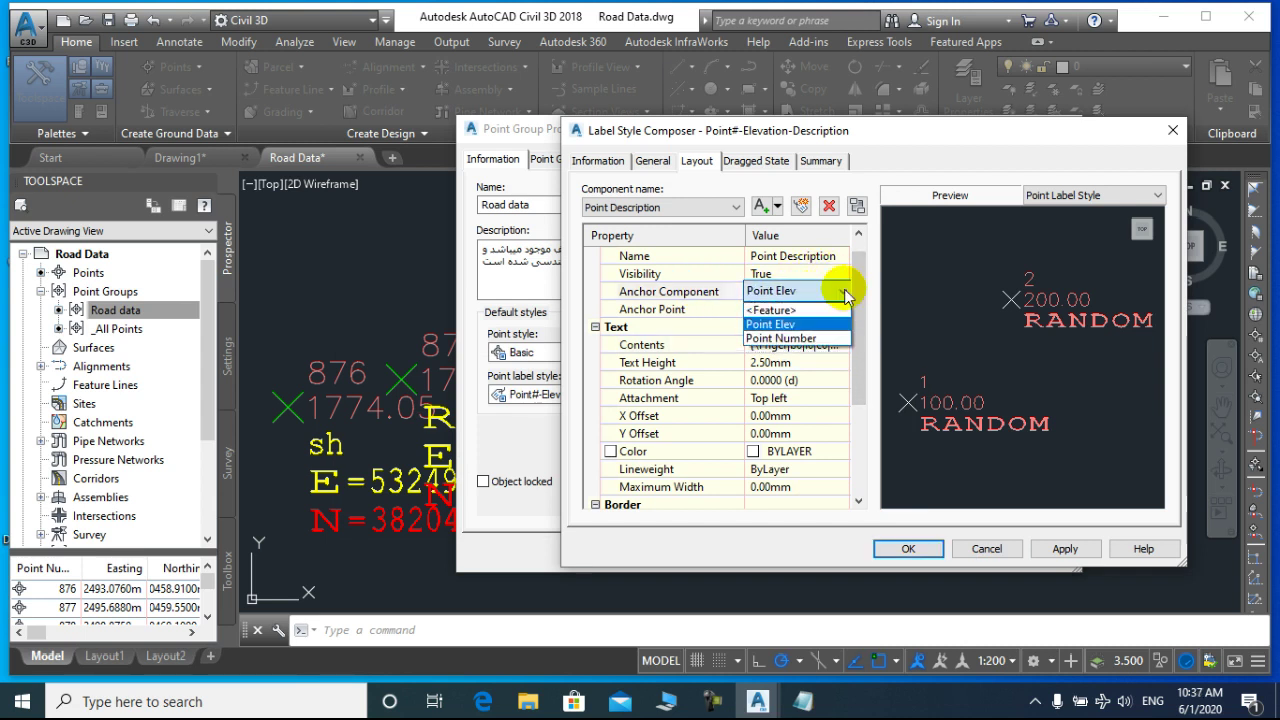
click(845, 289)
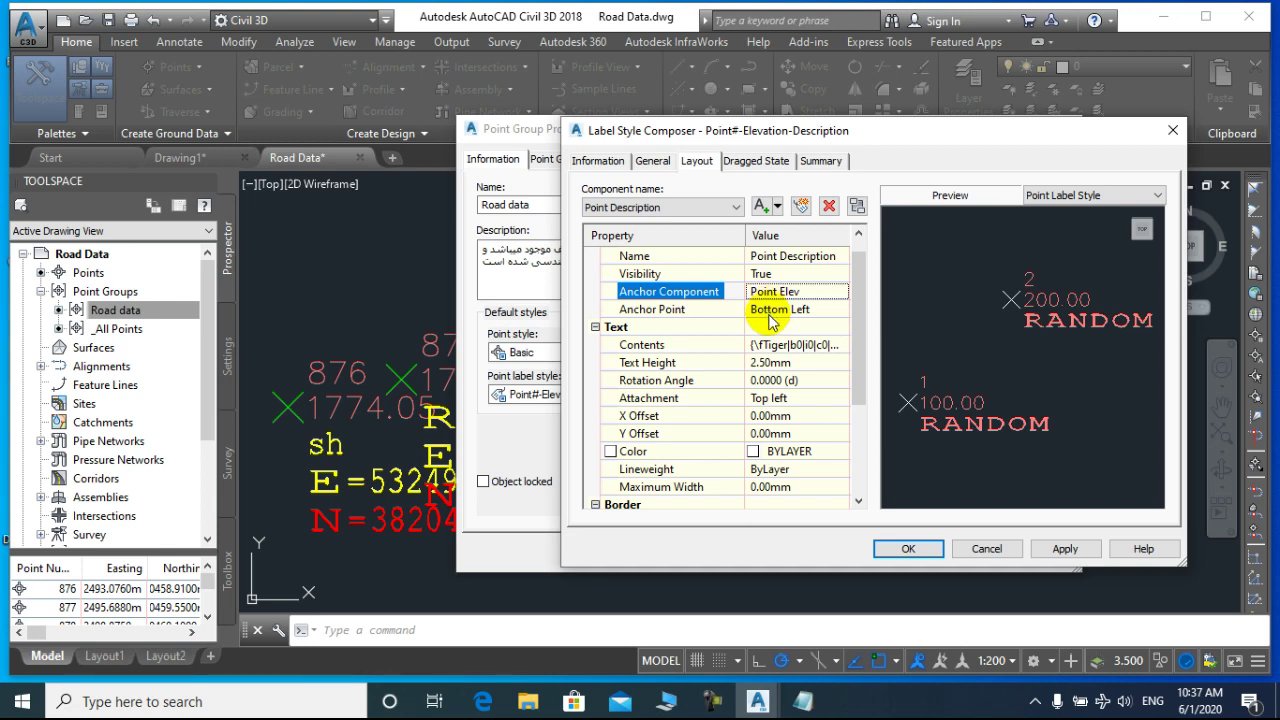
click(652, 162)
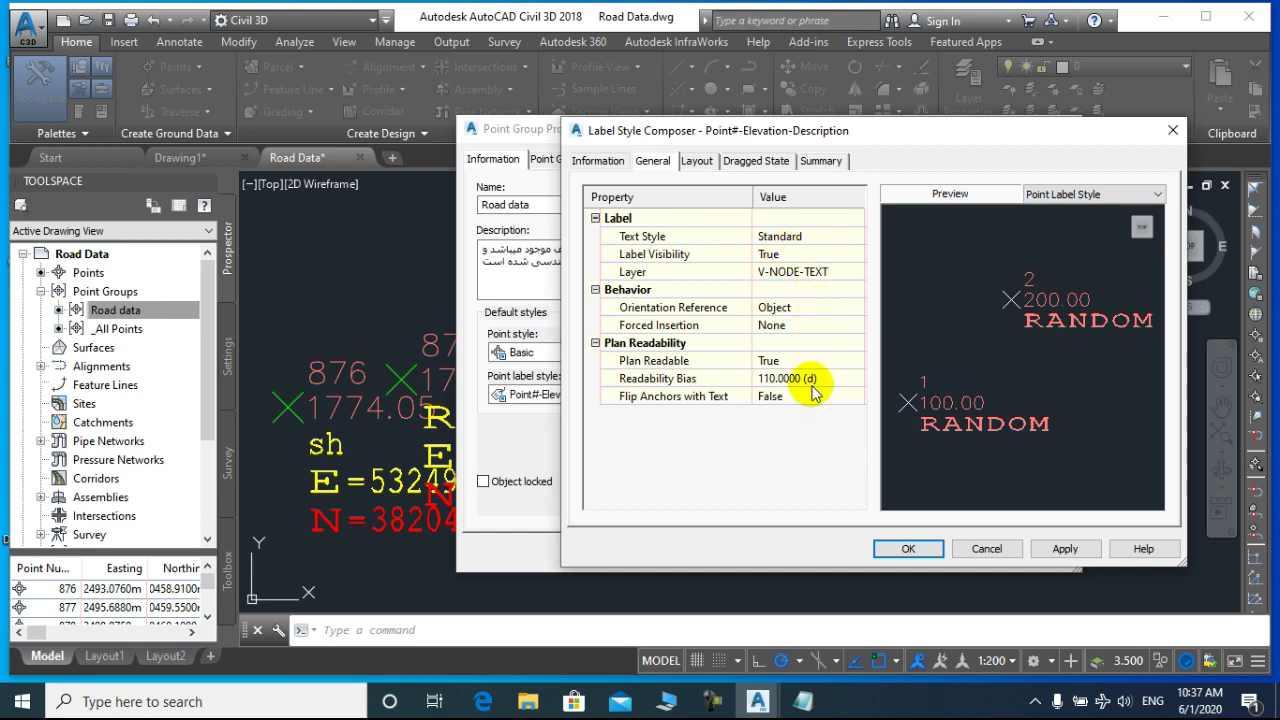
click(830, 306)
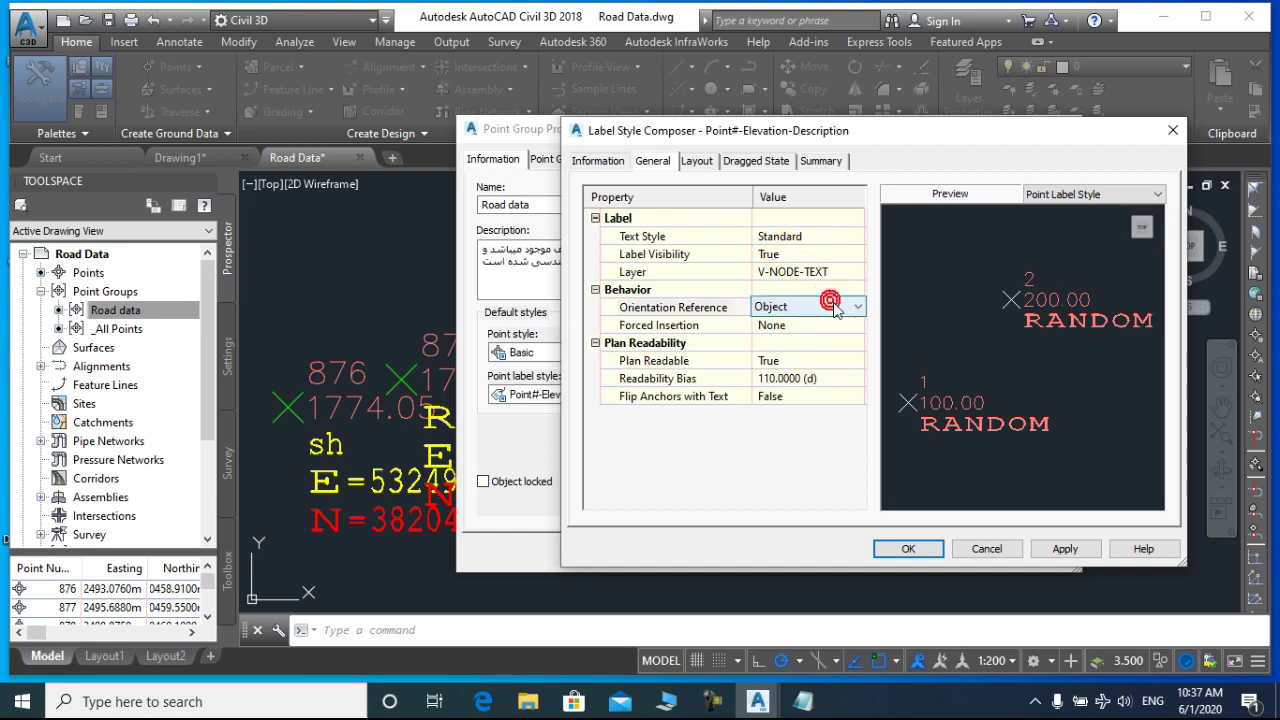
click(697, 161)
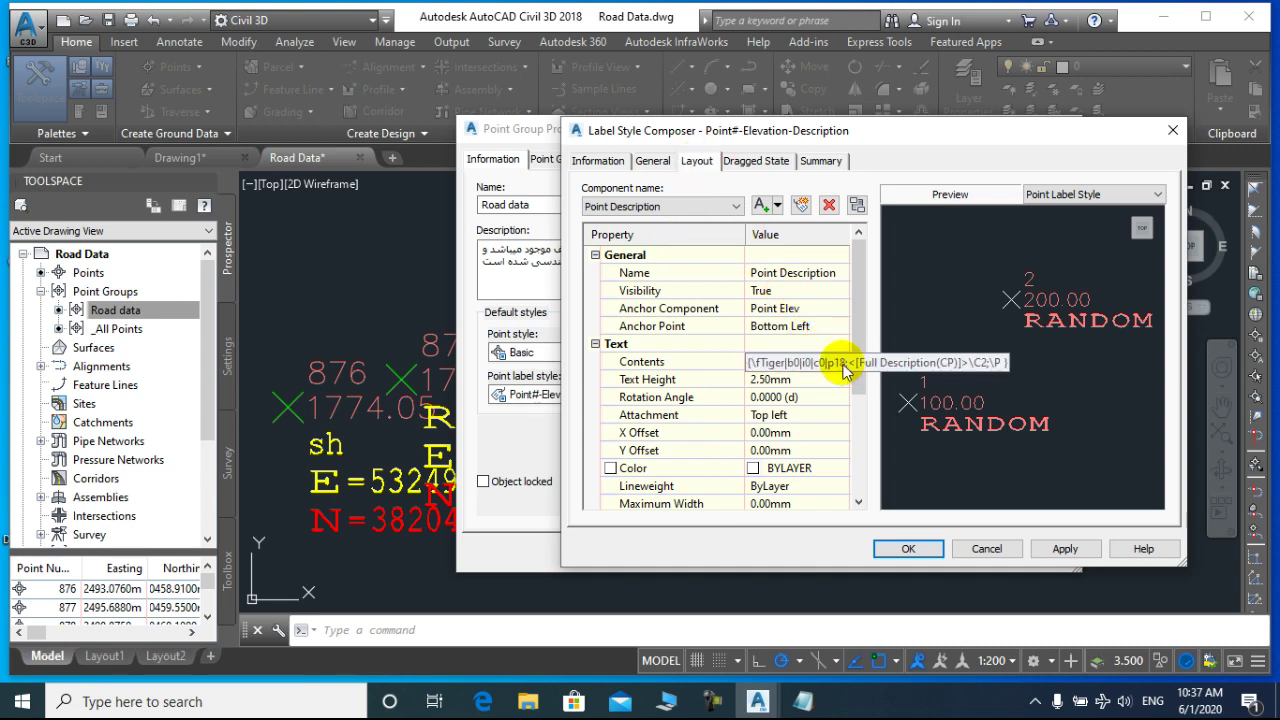
click(841, 362)
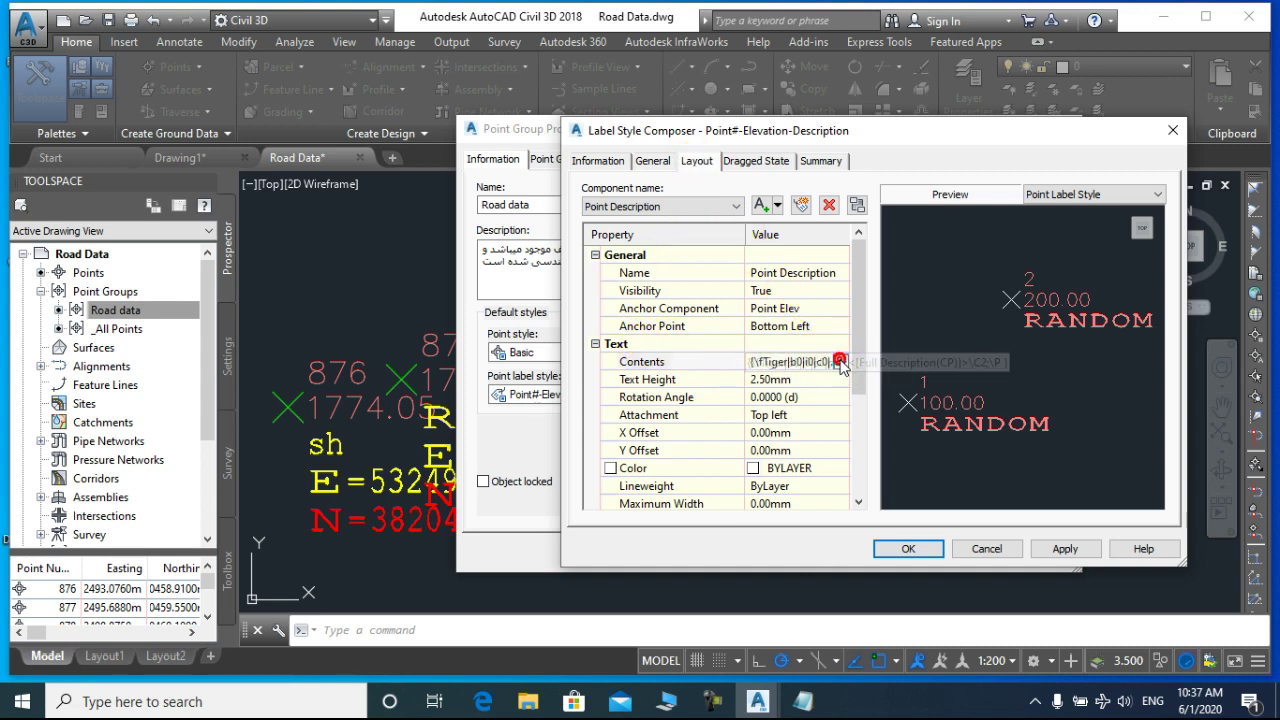
click(841, 364)
click(841, 362)
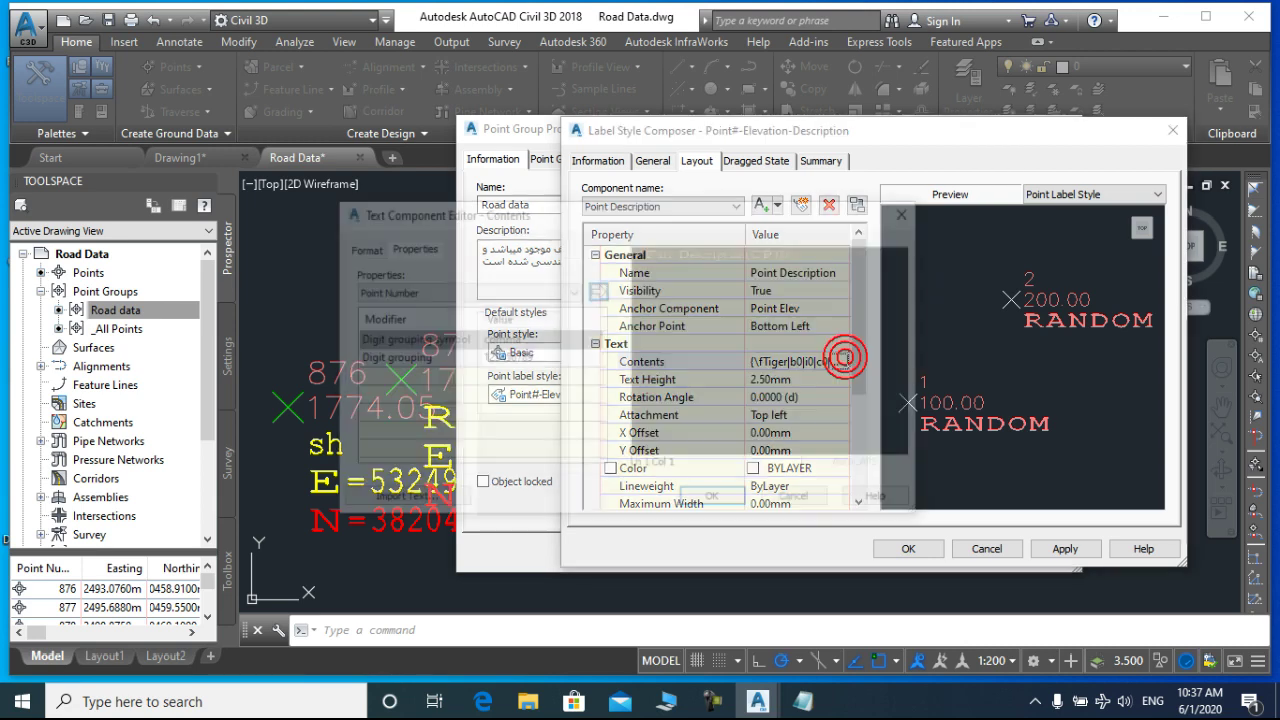
click(795, 255)
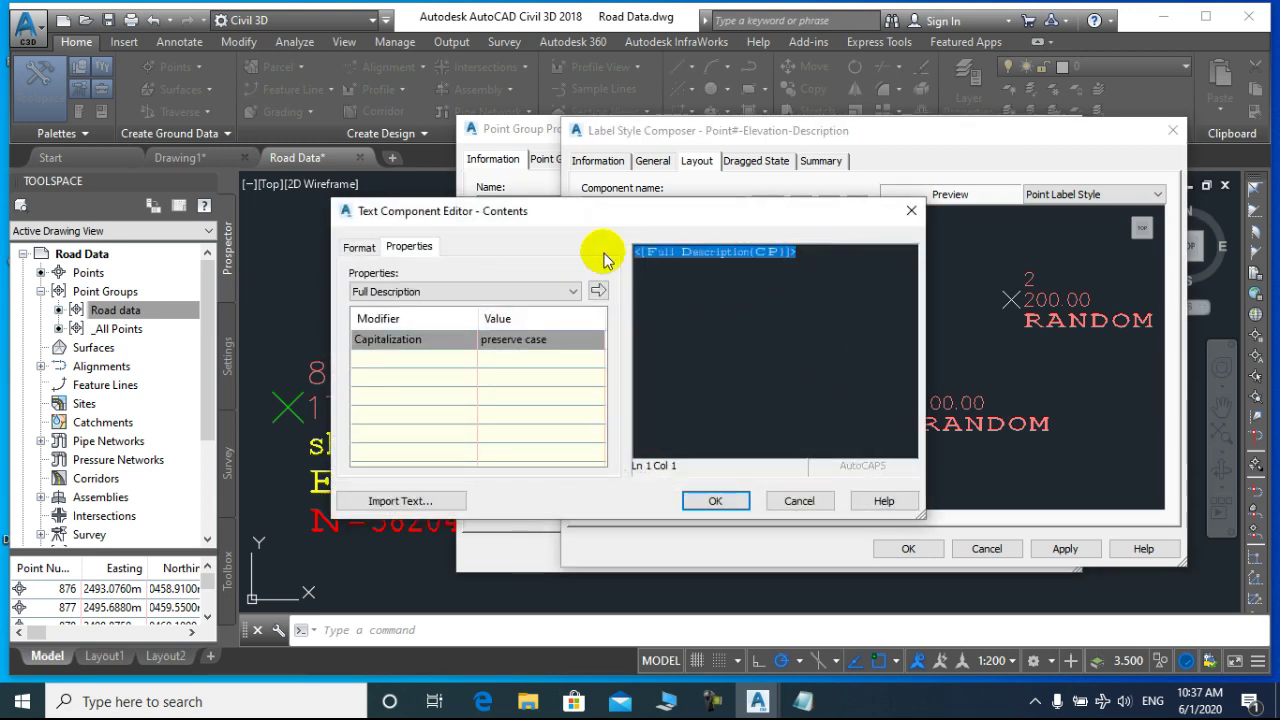
click(423, 291)
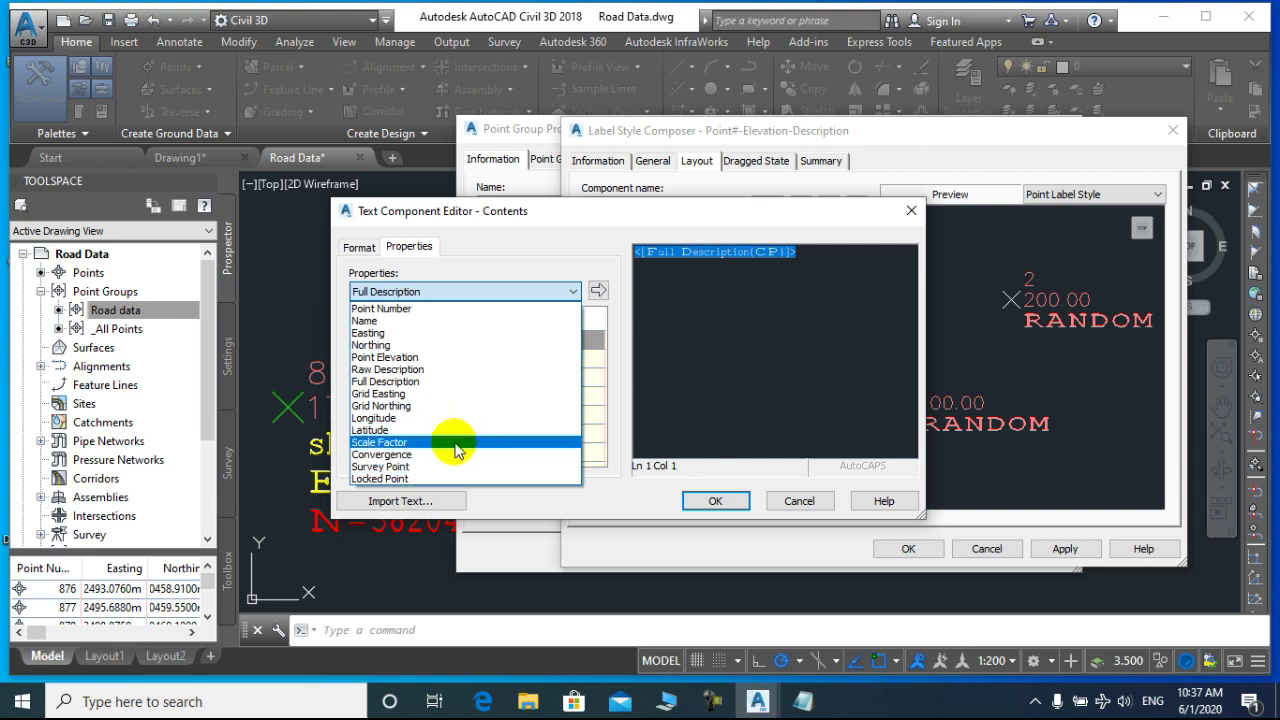
click(515, 290)
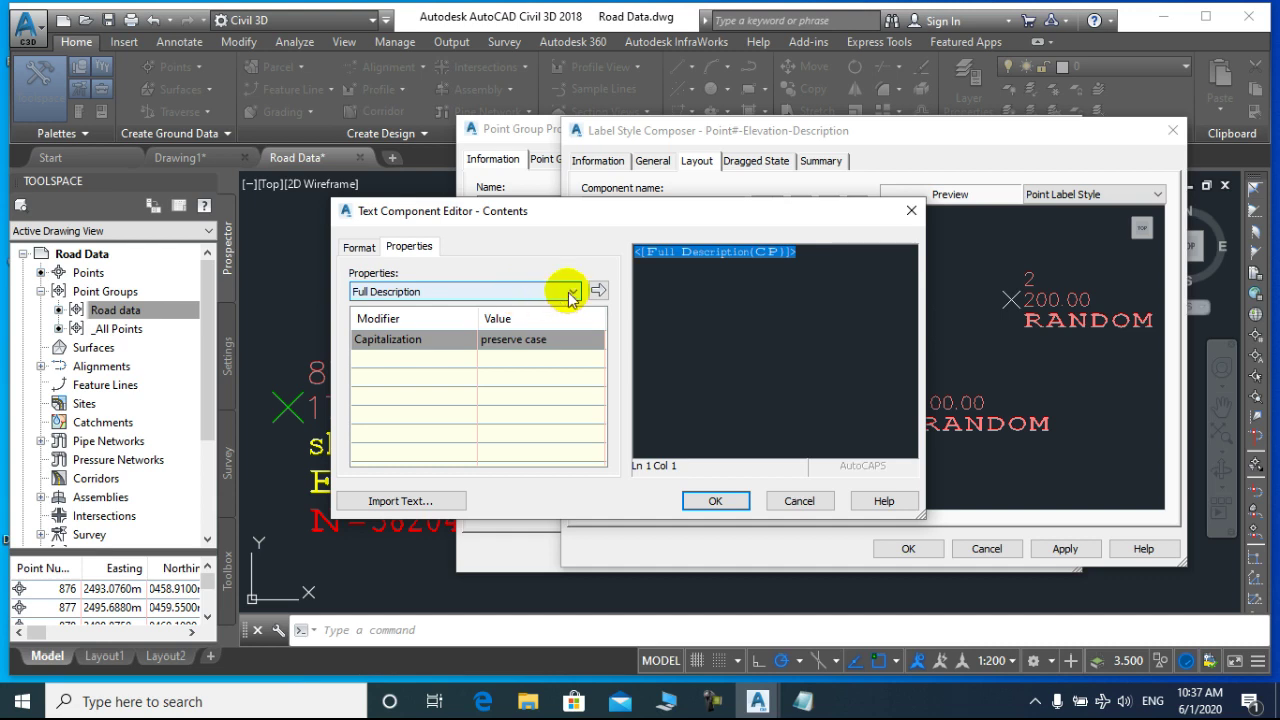
click(735, 496)
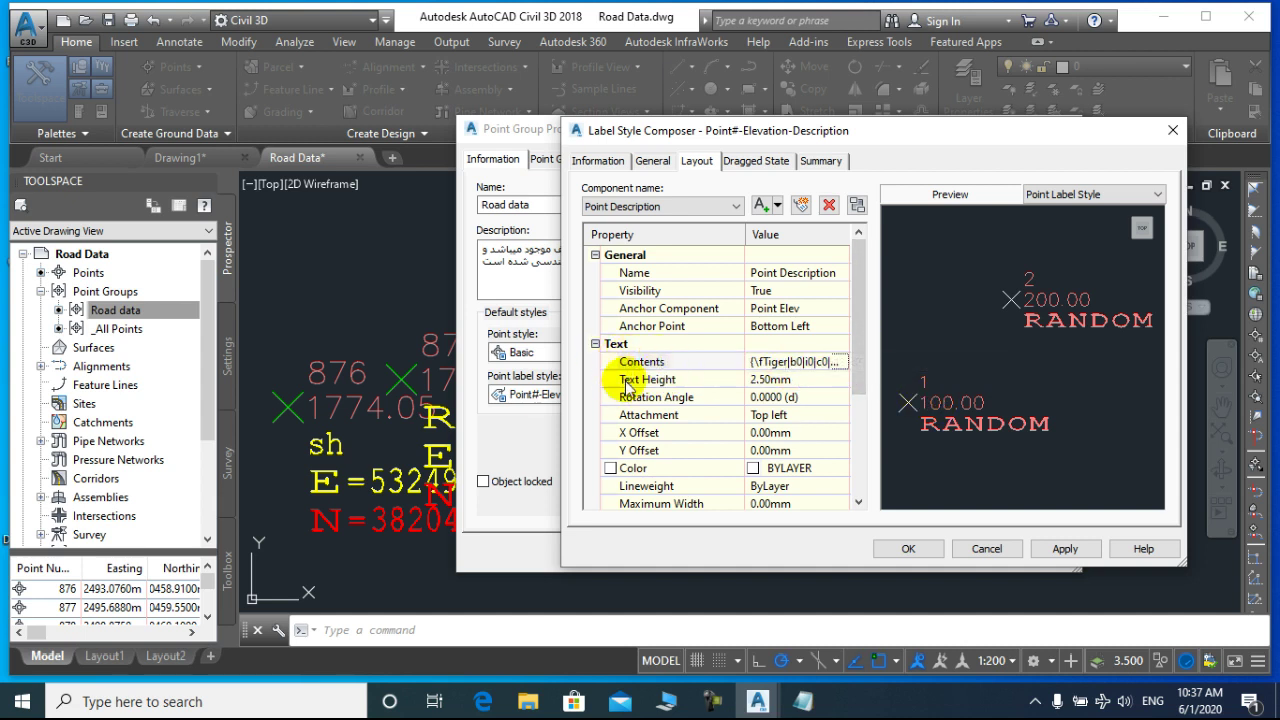
Step: Set the description text height to 3.00mm, then change it to 2.00mm
click(800, 380)
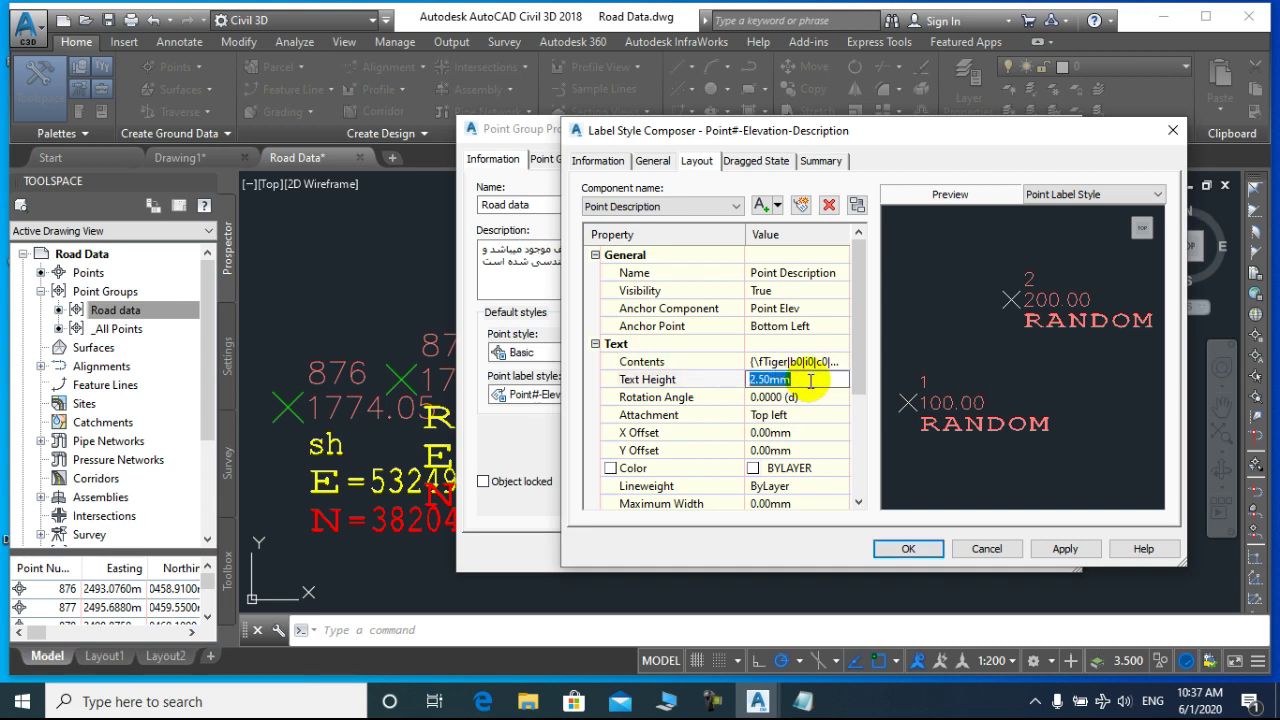
text(3)
click(816, 397)
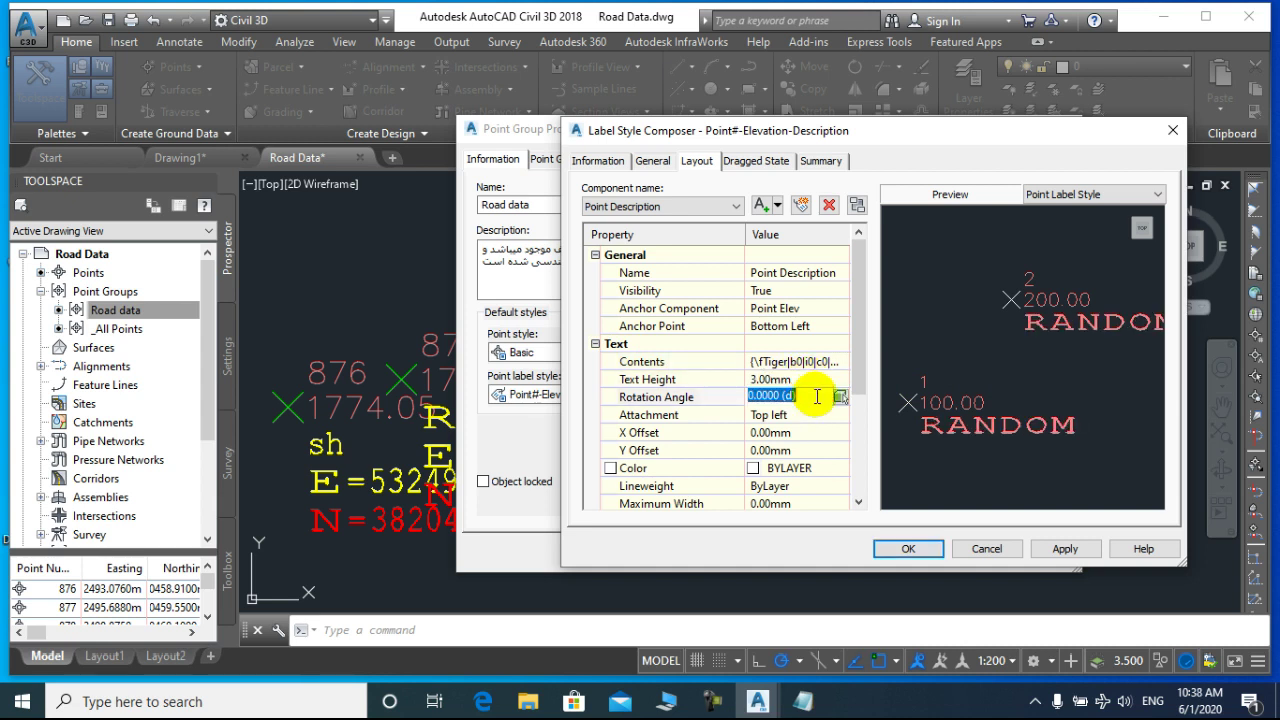
click(806, 379)
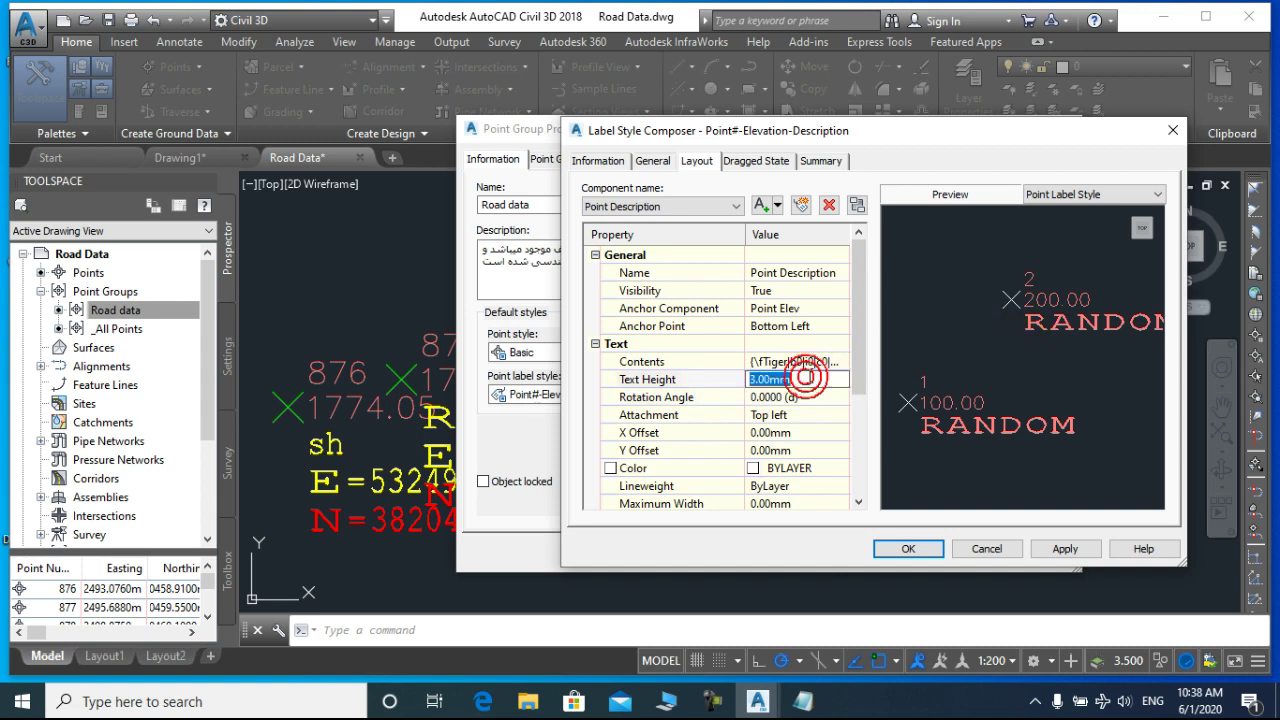
text(2)
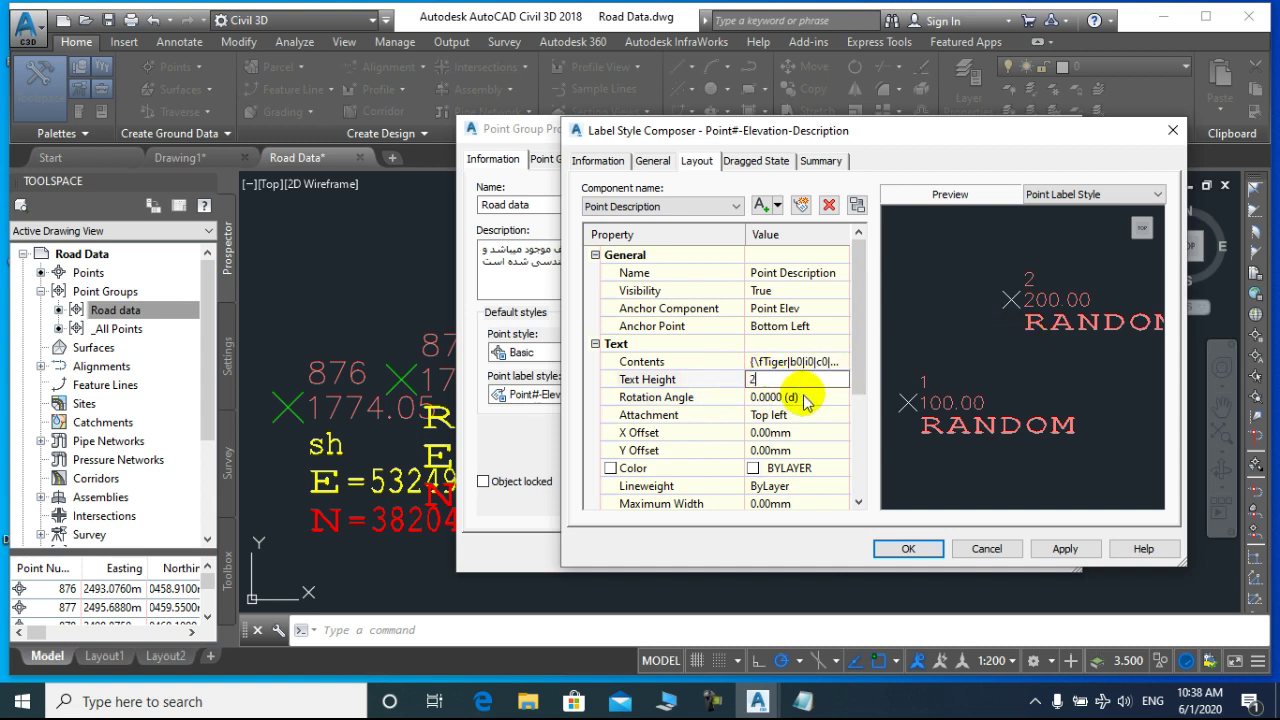
click(806, 398)
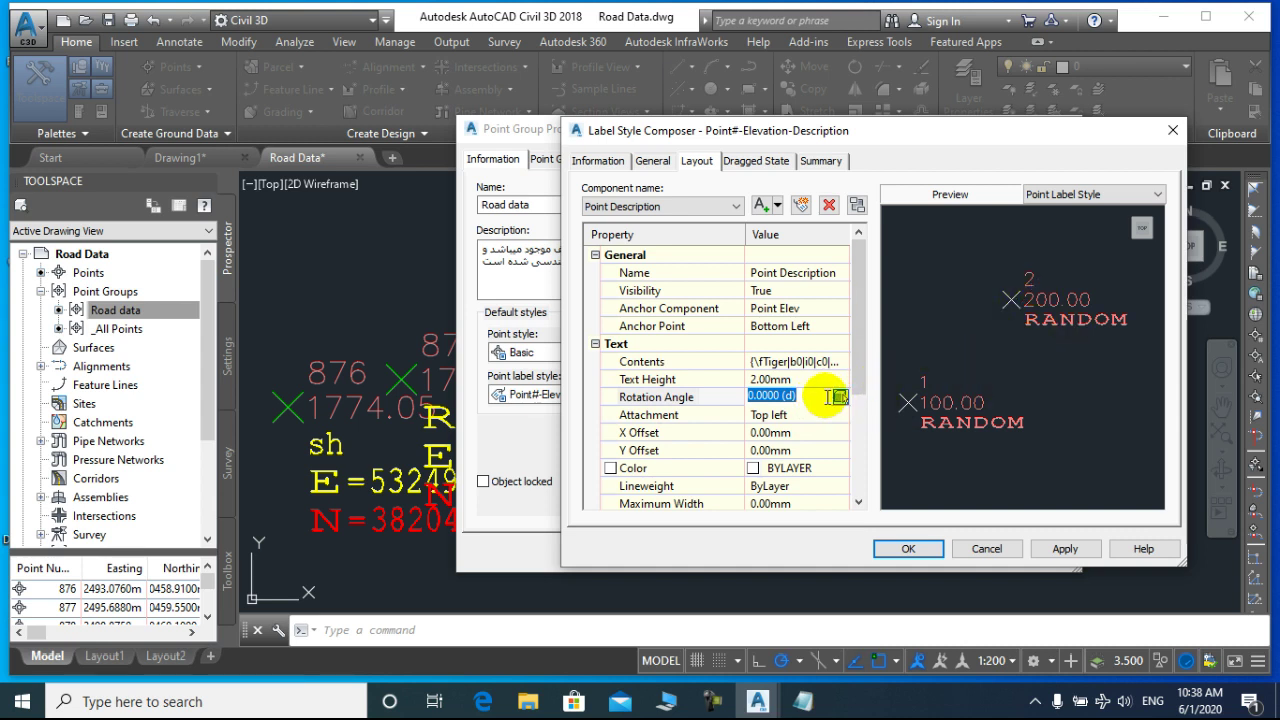
click(701, 397)
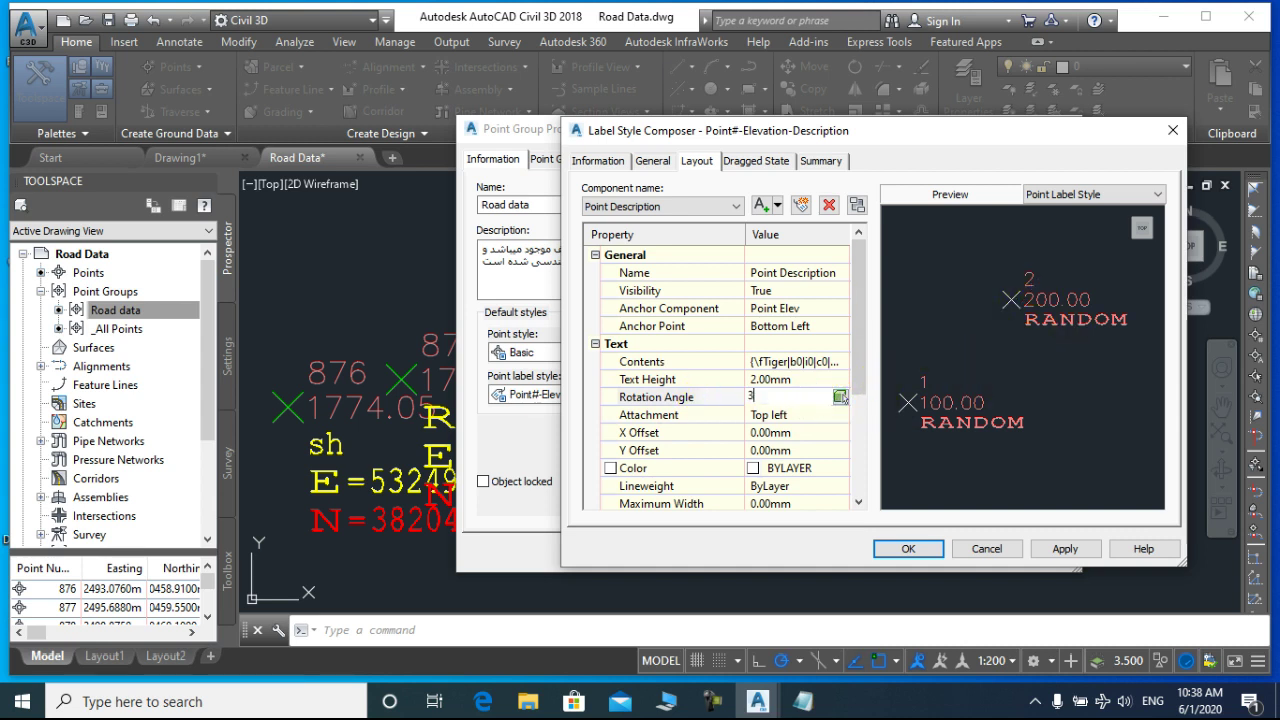
text(30)
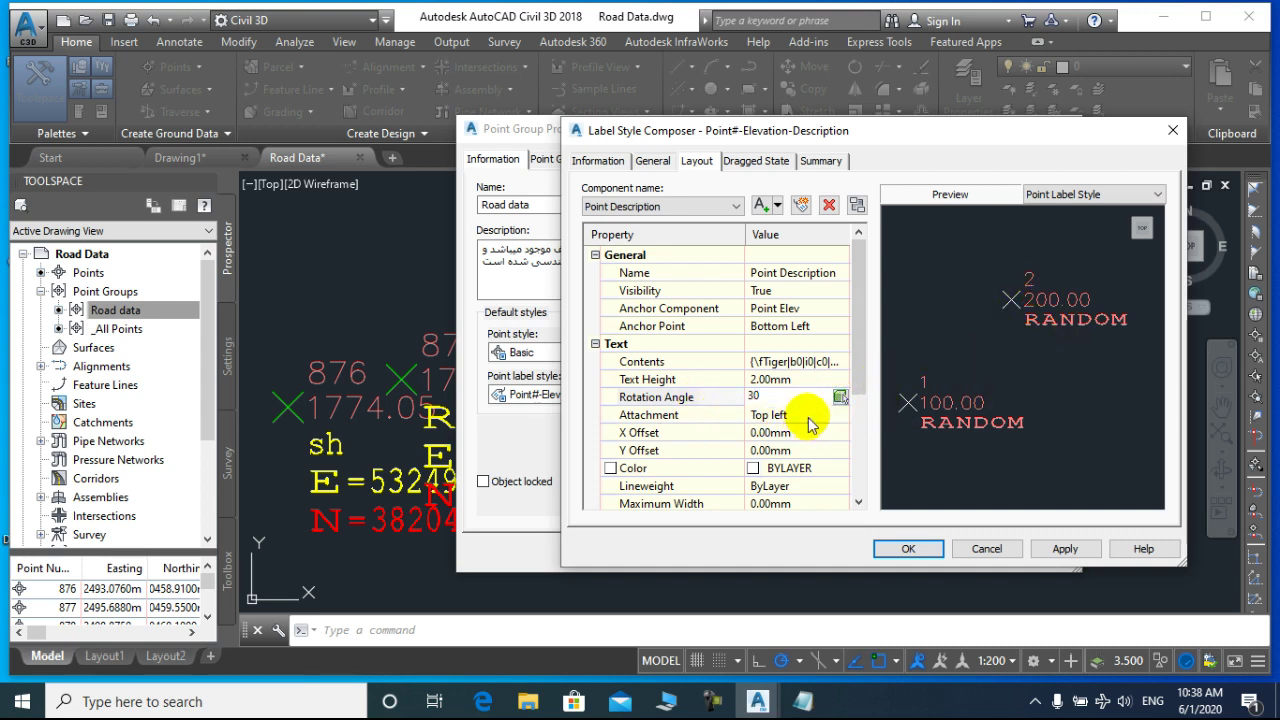
click(810, 423)
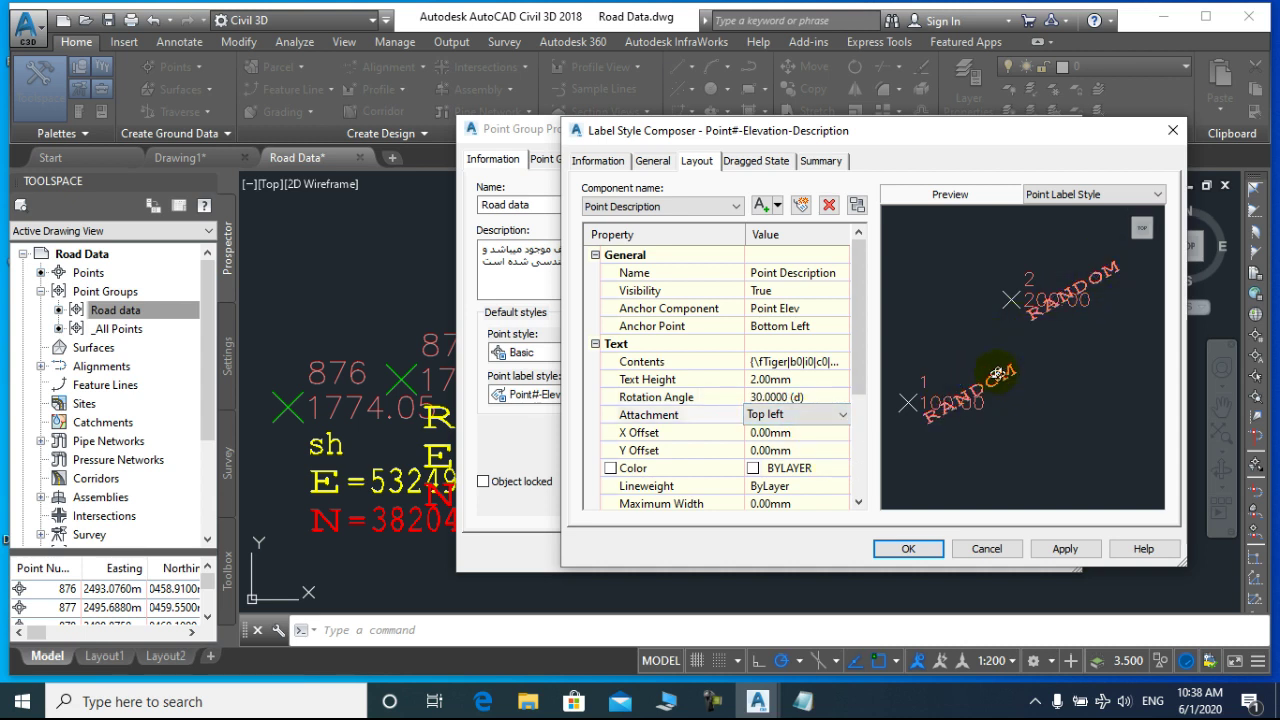
click(820, 396)
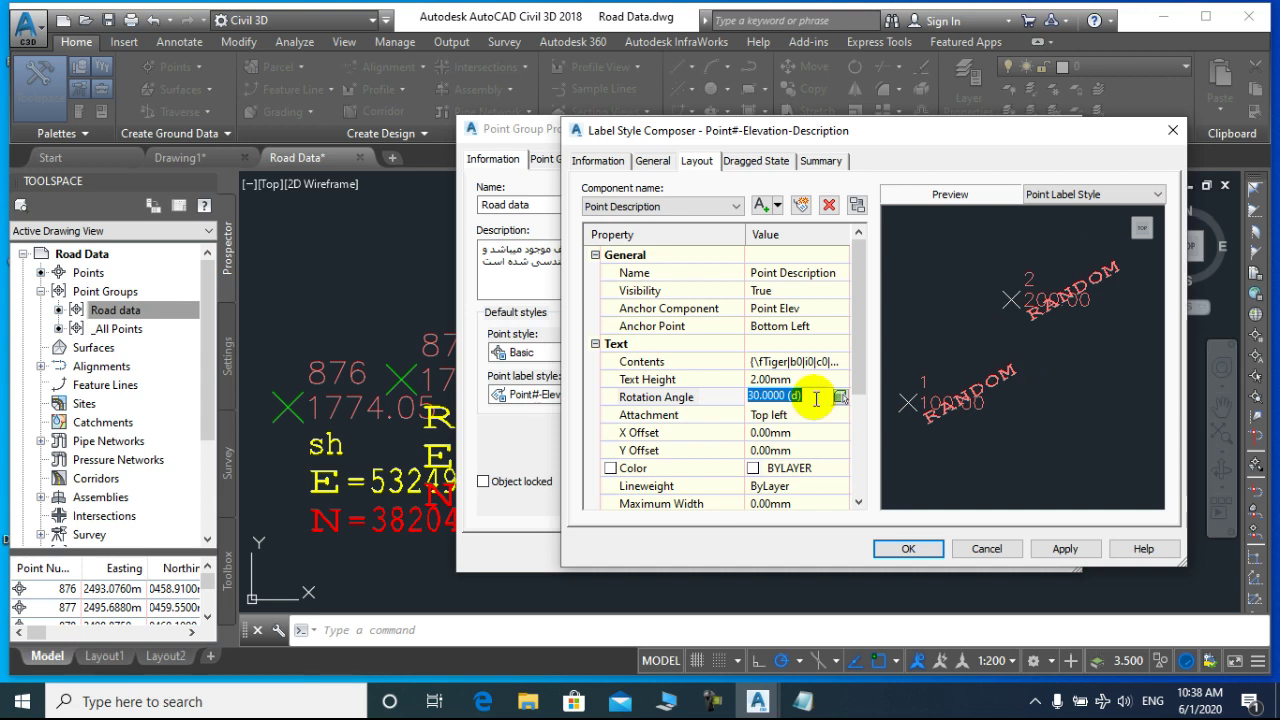
text(0)
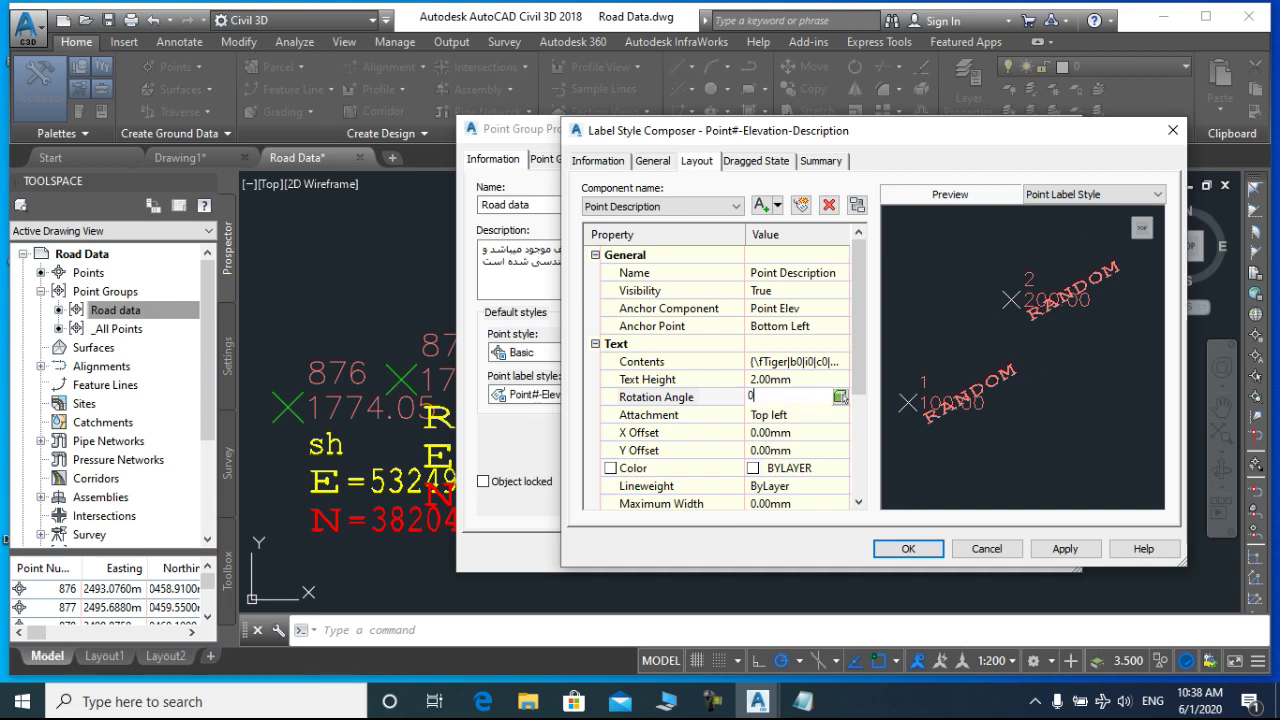
click(820, 415)
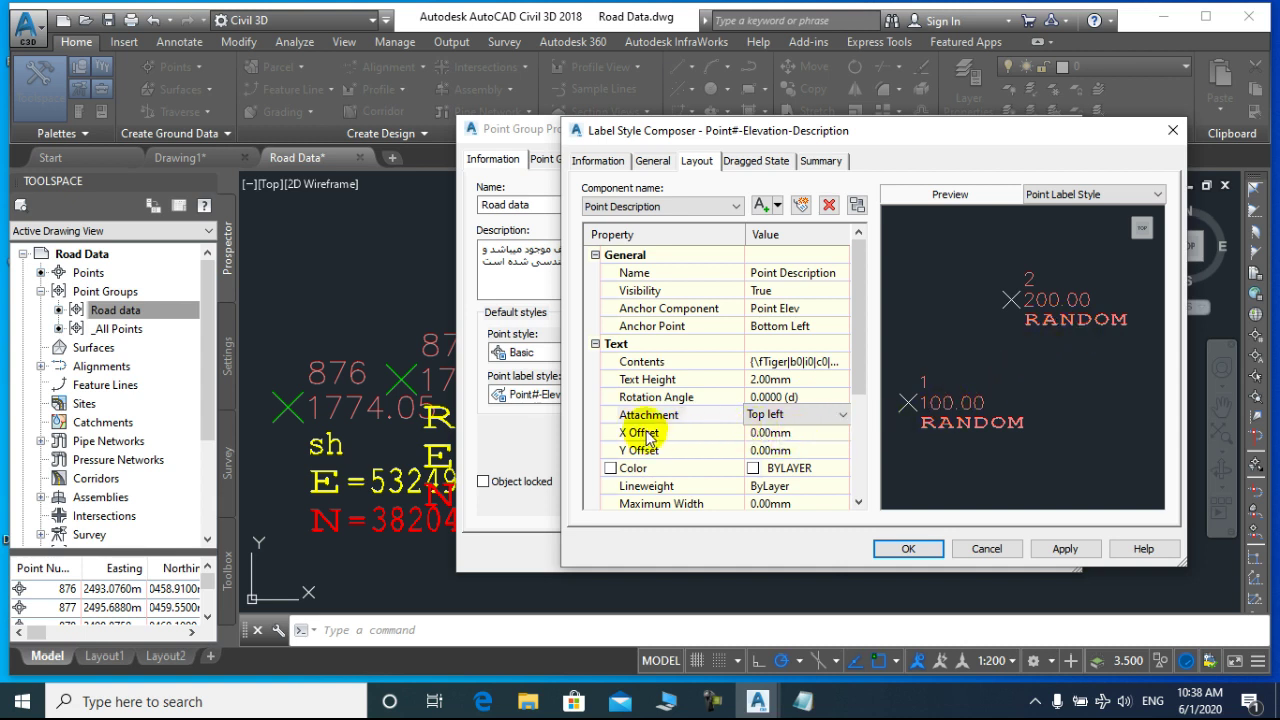
click(841, 418)
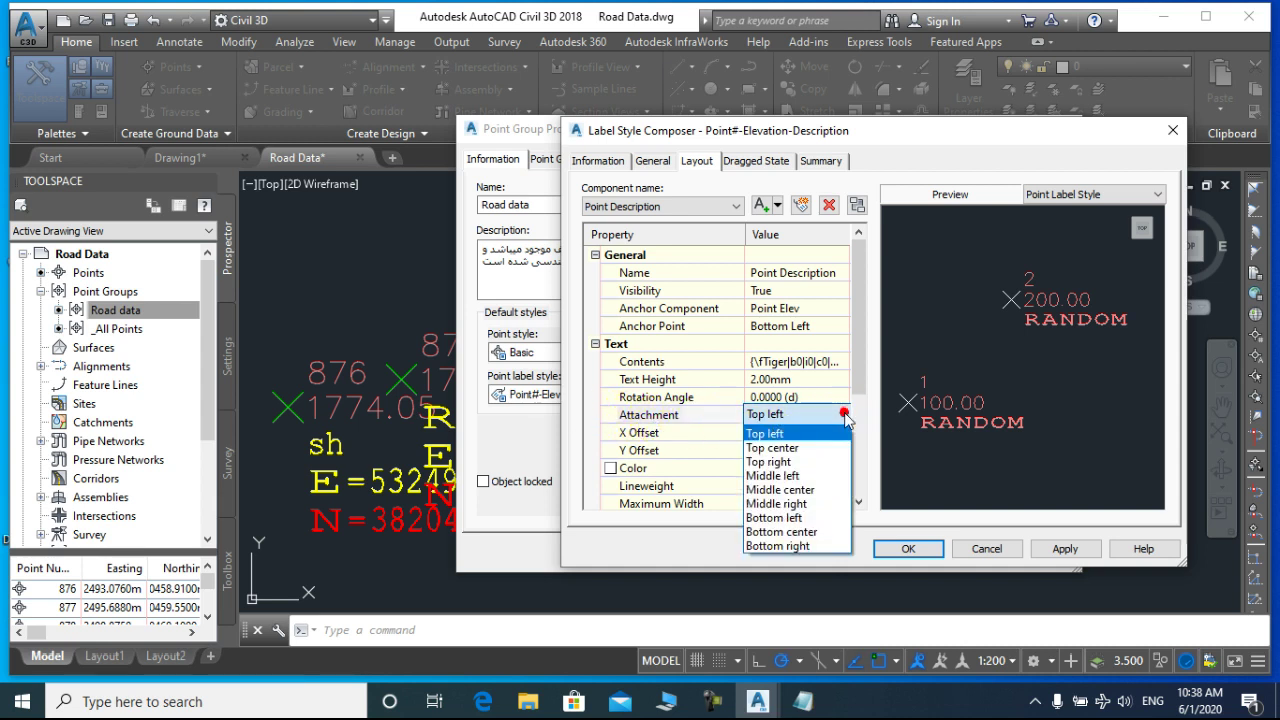
click(783, 517)
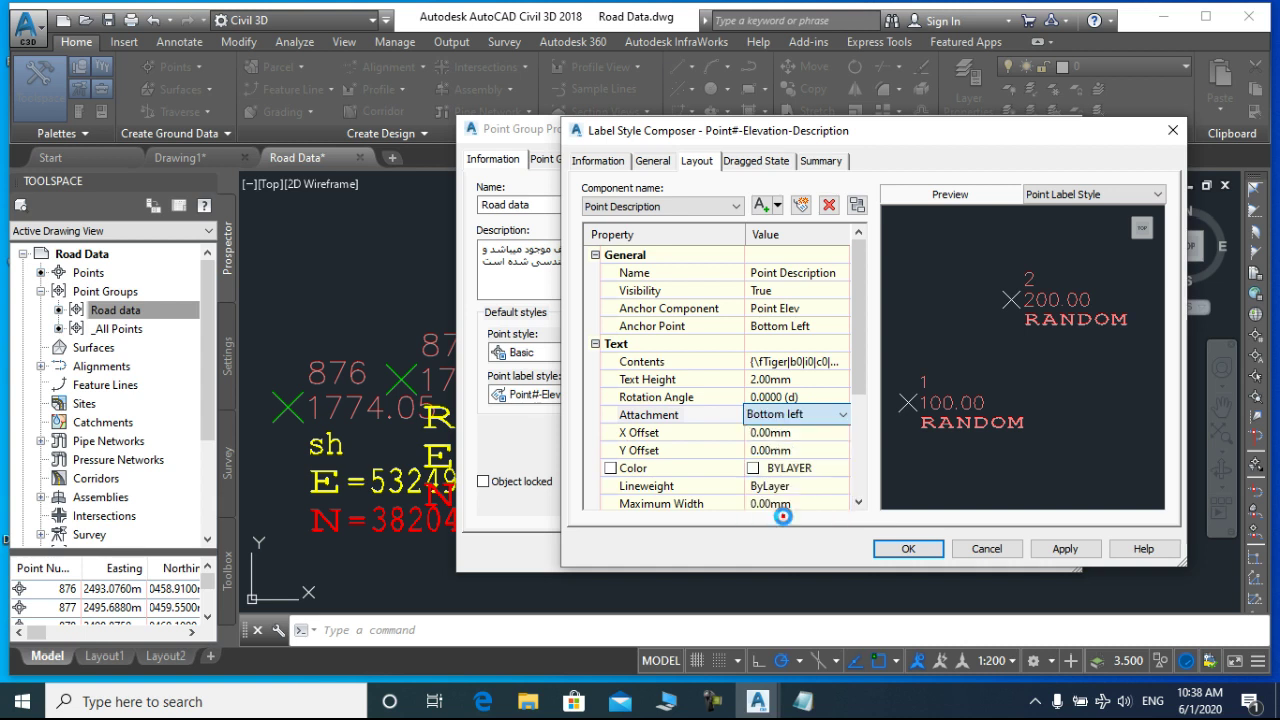
click(840, 418)
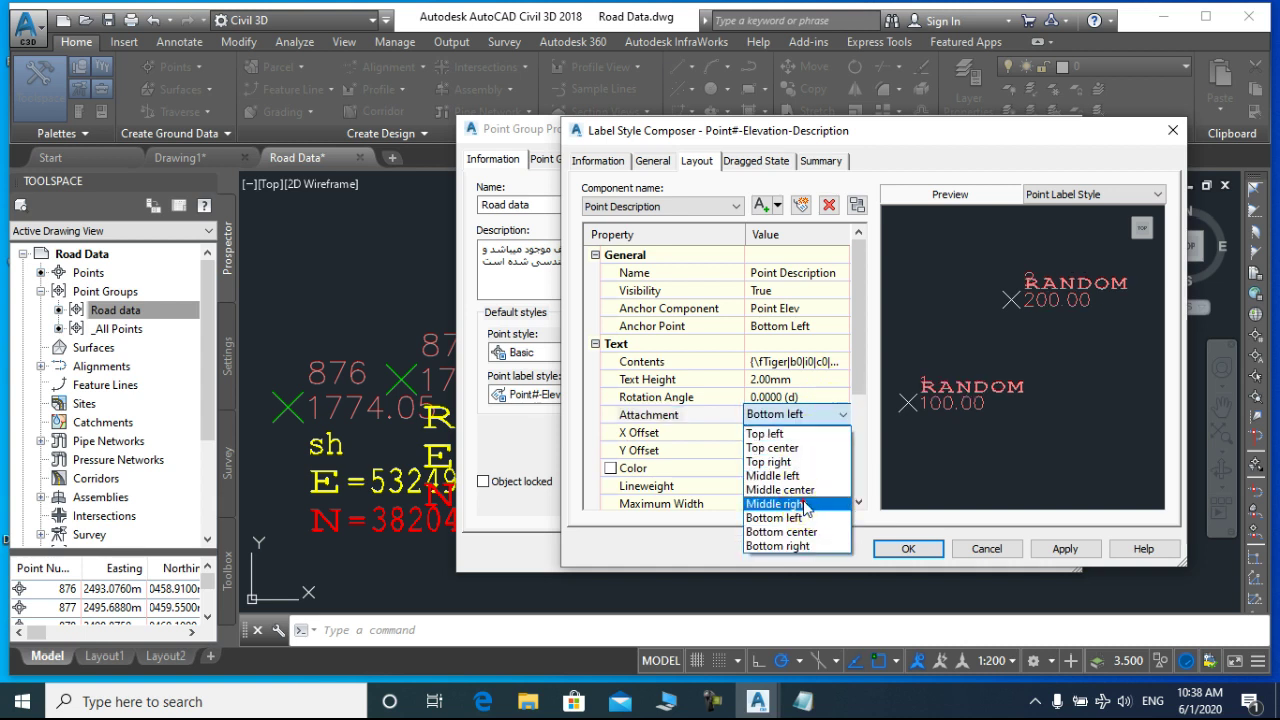
click(805, 505)
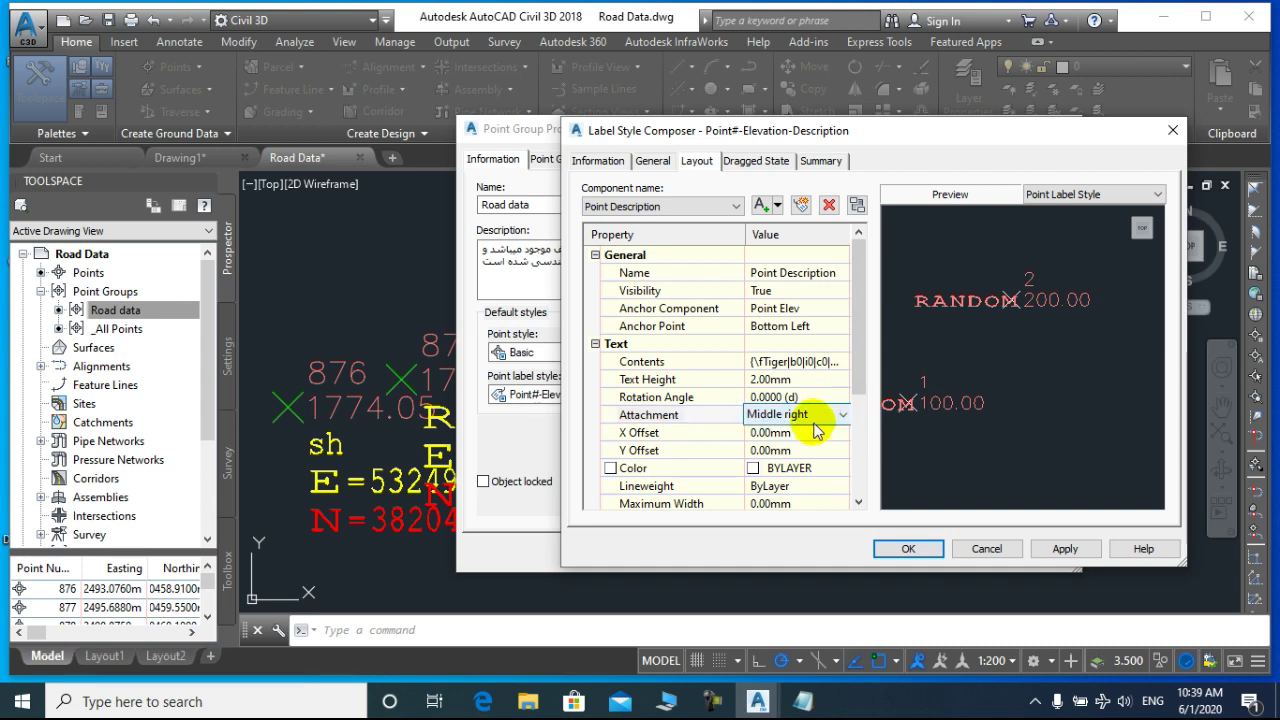
click(813, 421)
click(823, 431)
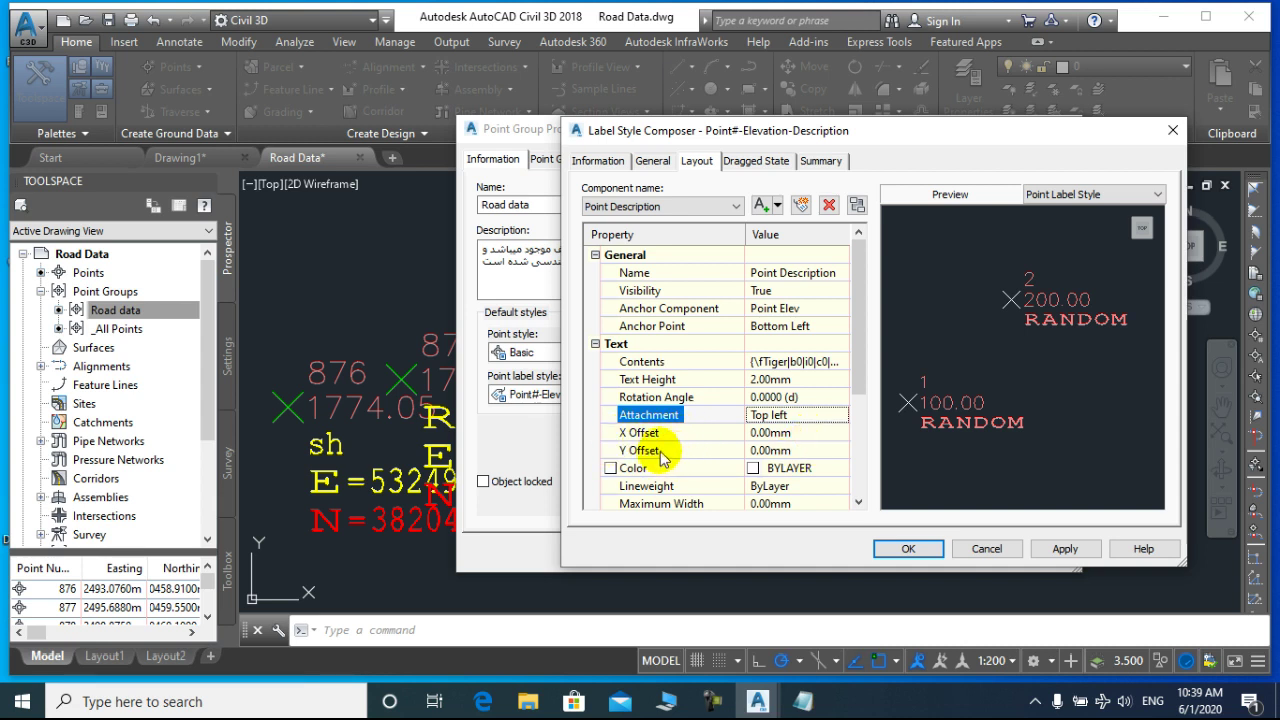
click(806, 433)
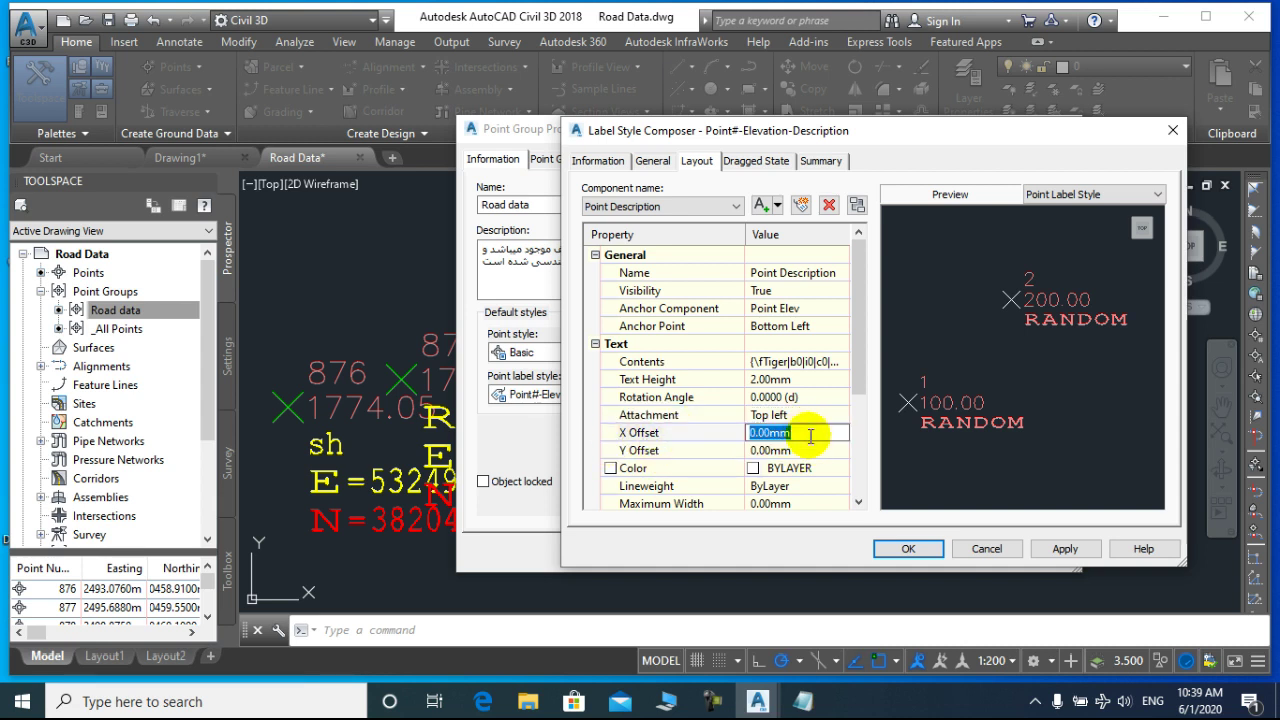
text(4)
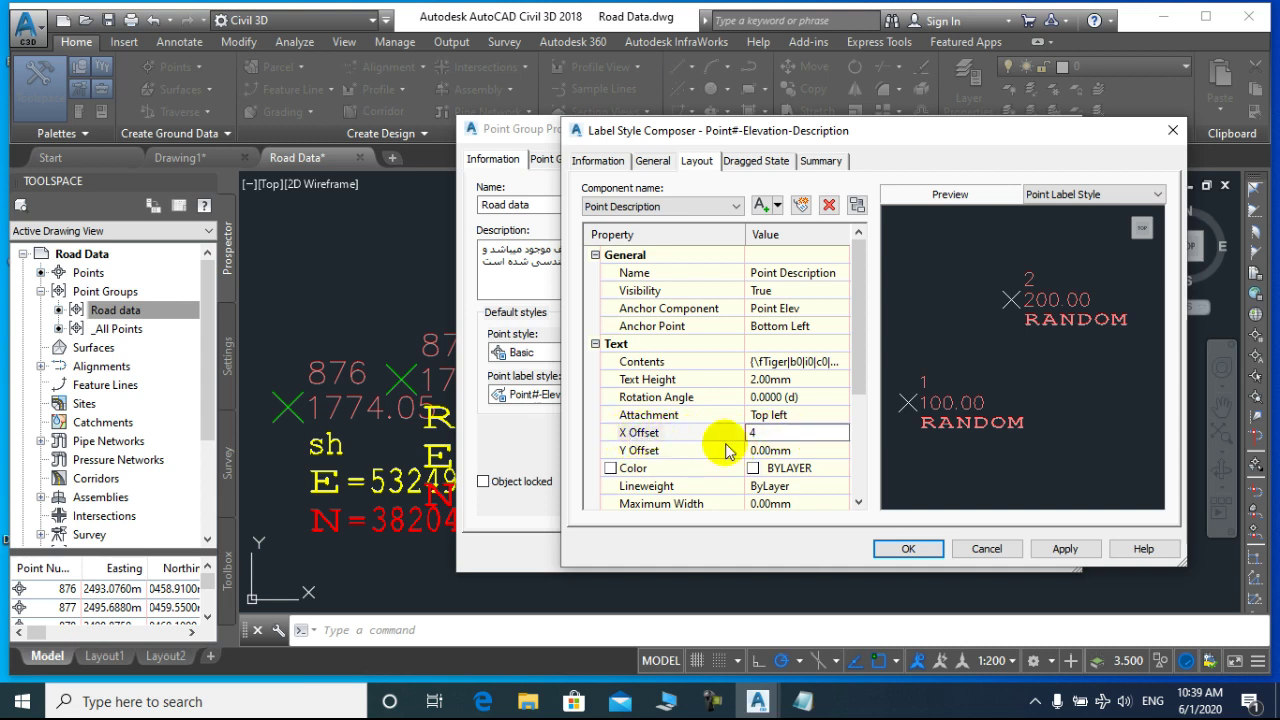
click(808, 451)
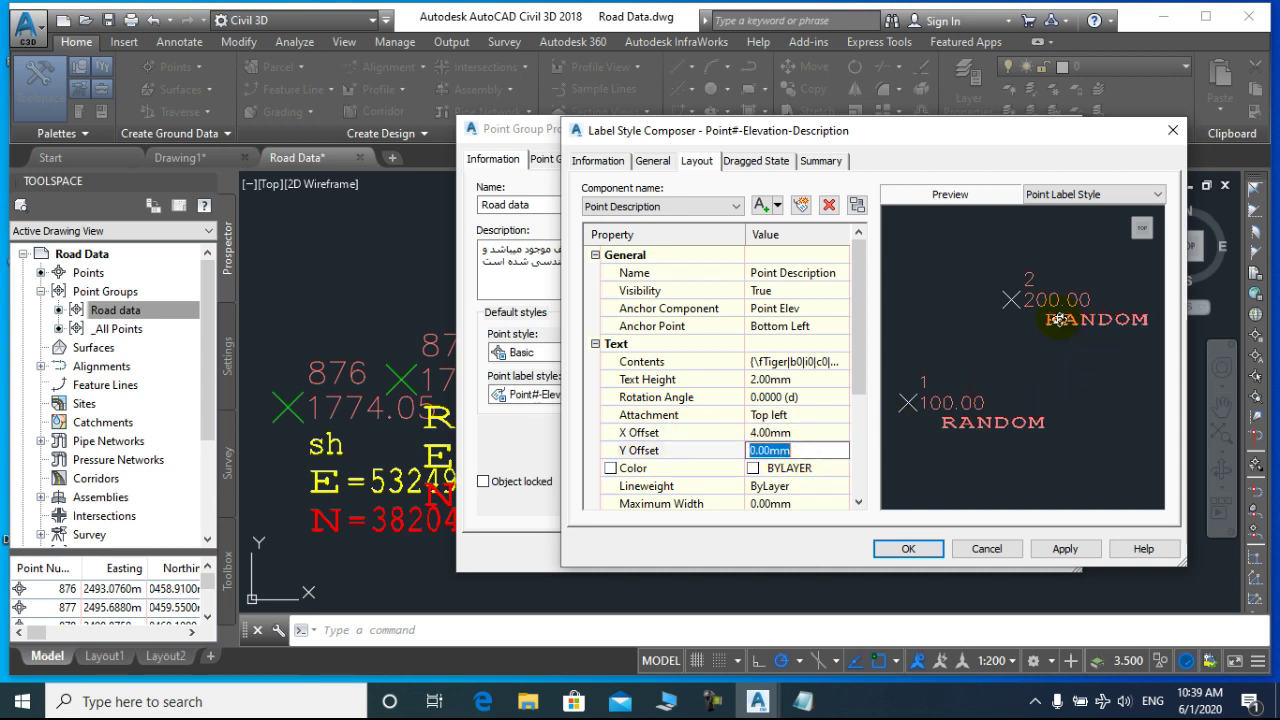
click(808, 447)
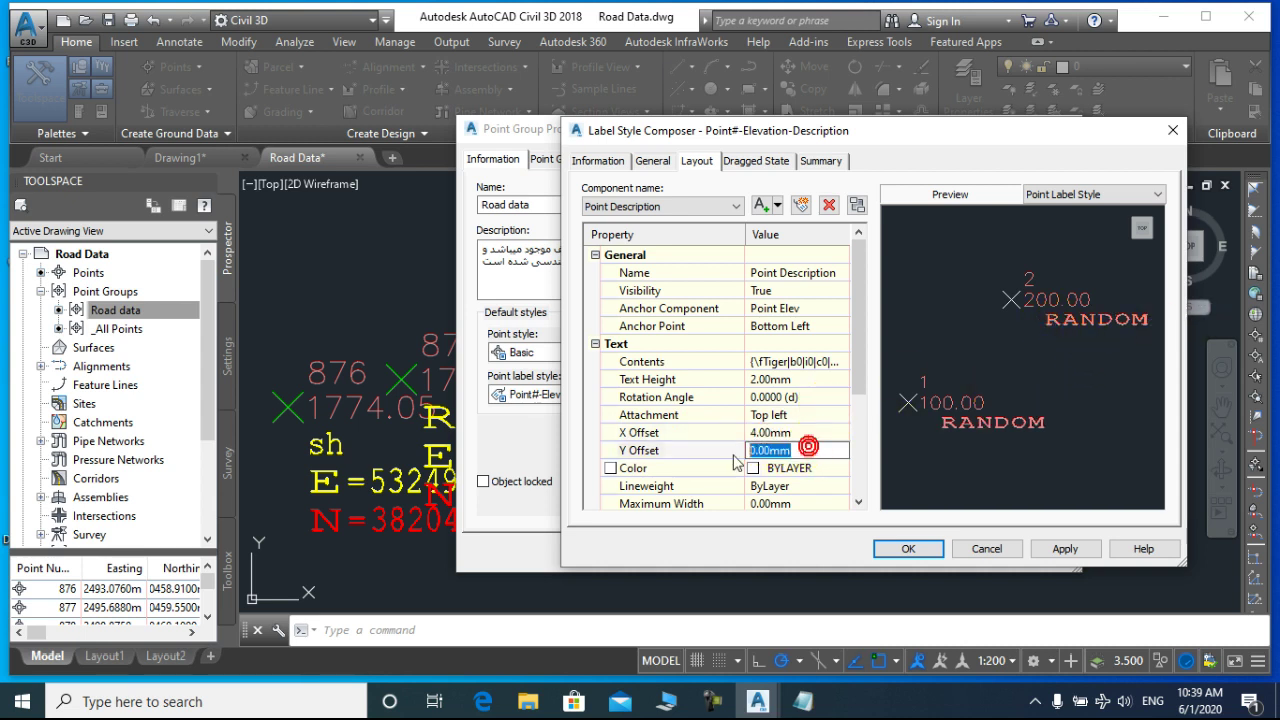
text(-5)
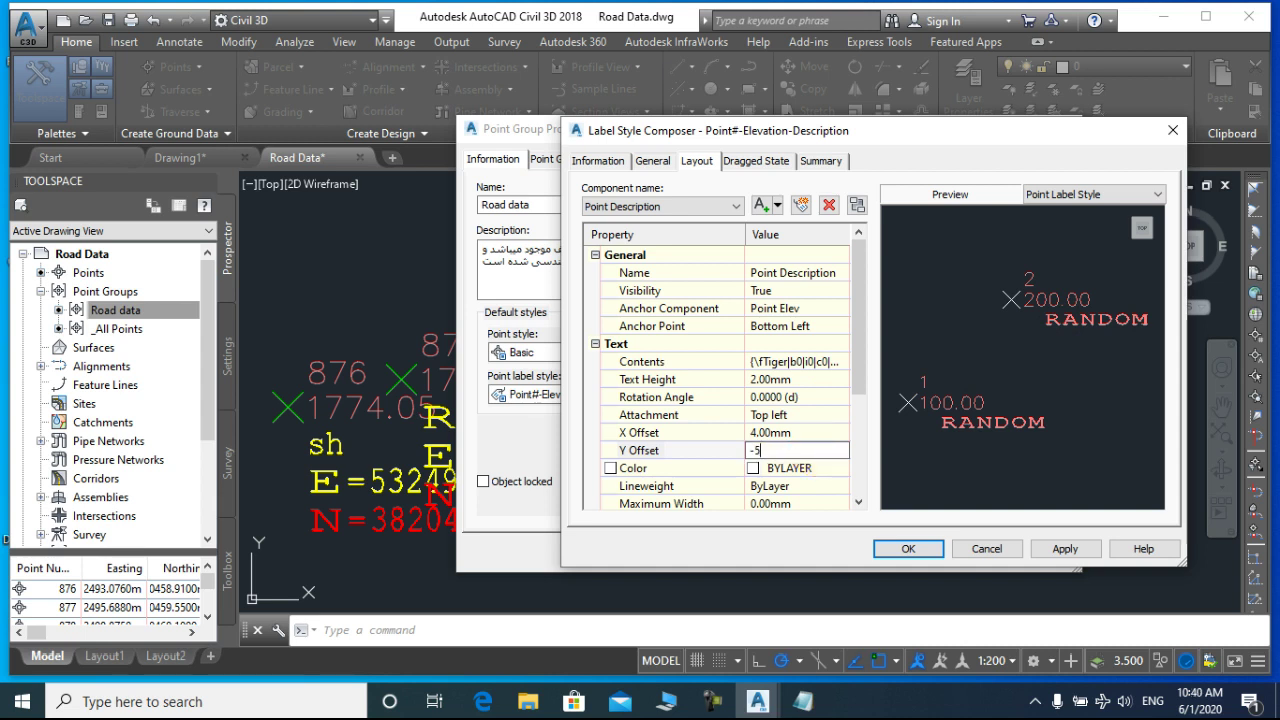
click(829, 470)
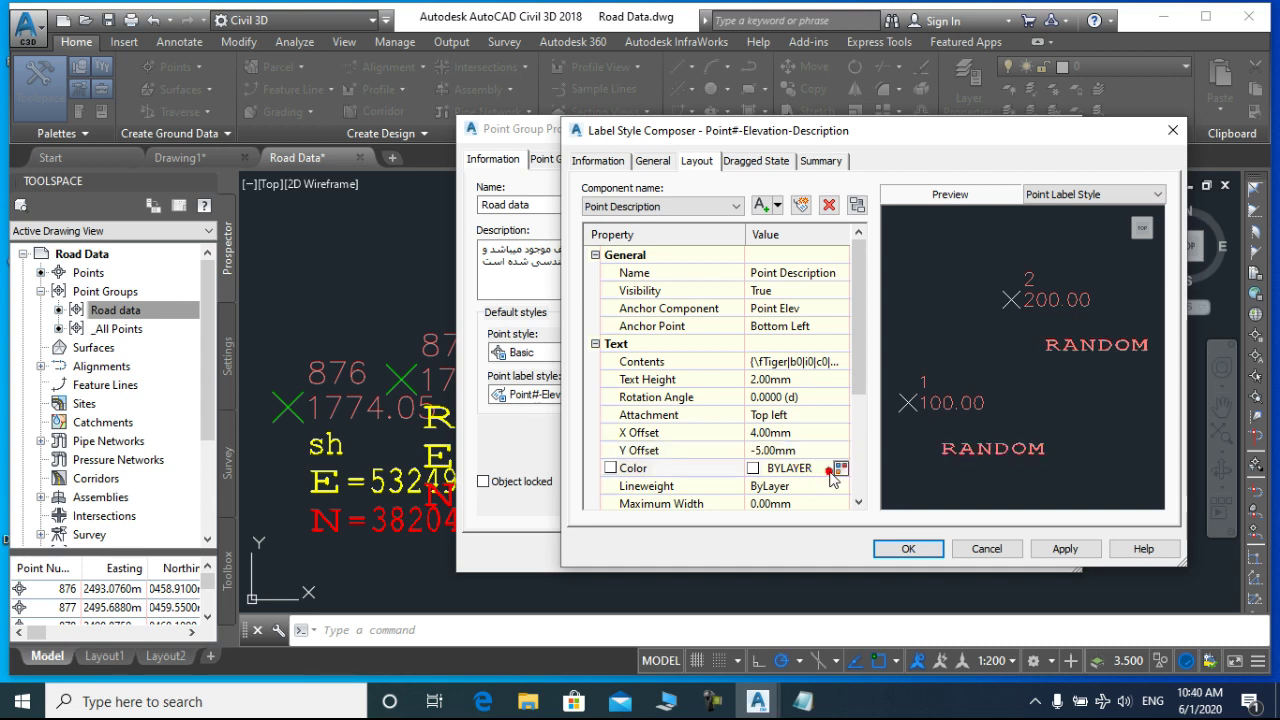
click(809, 432)
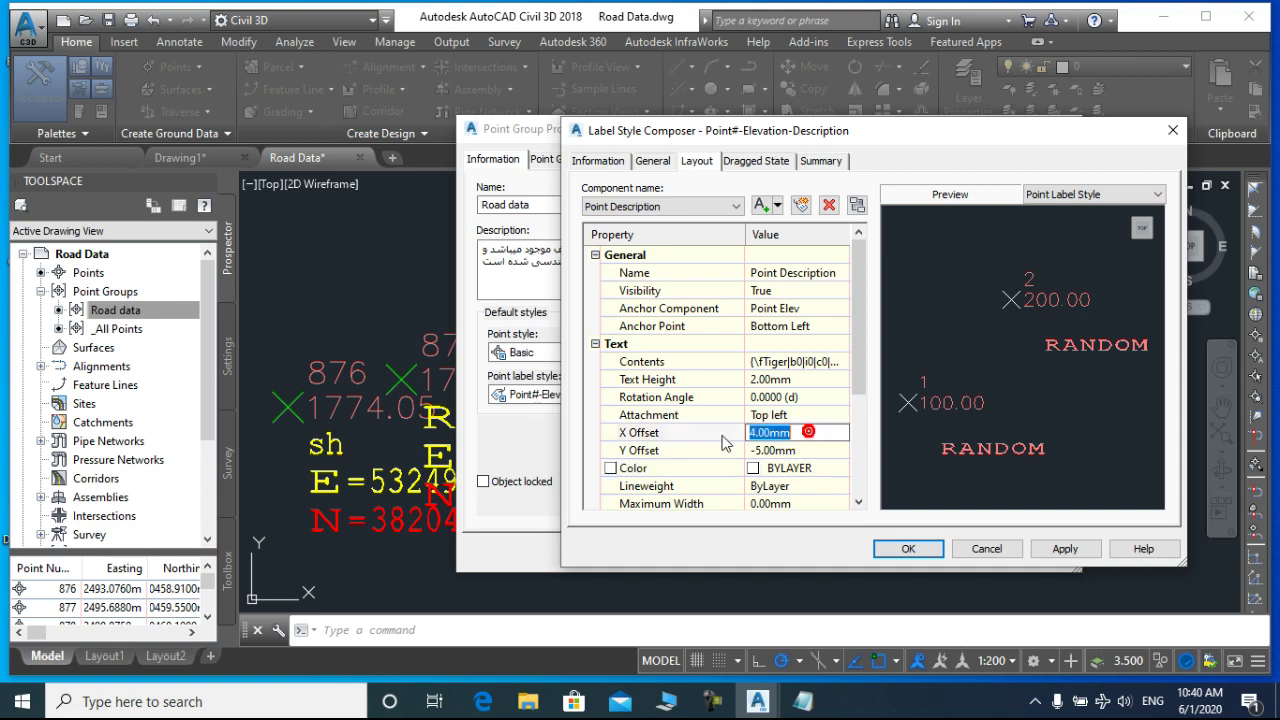
text(0)
click(812, 450)
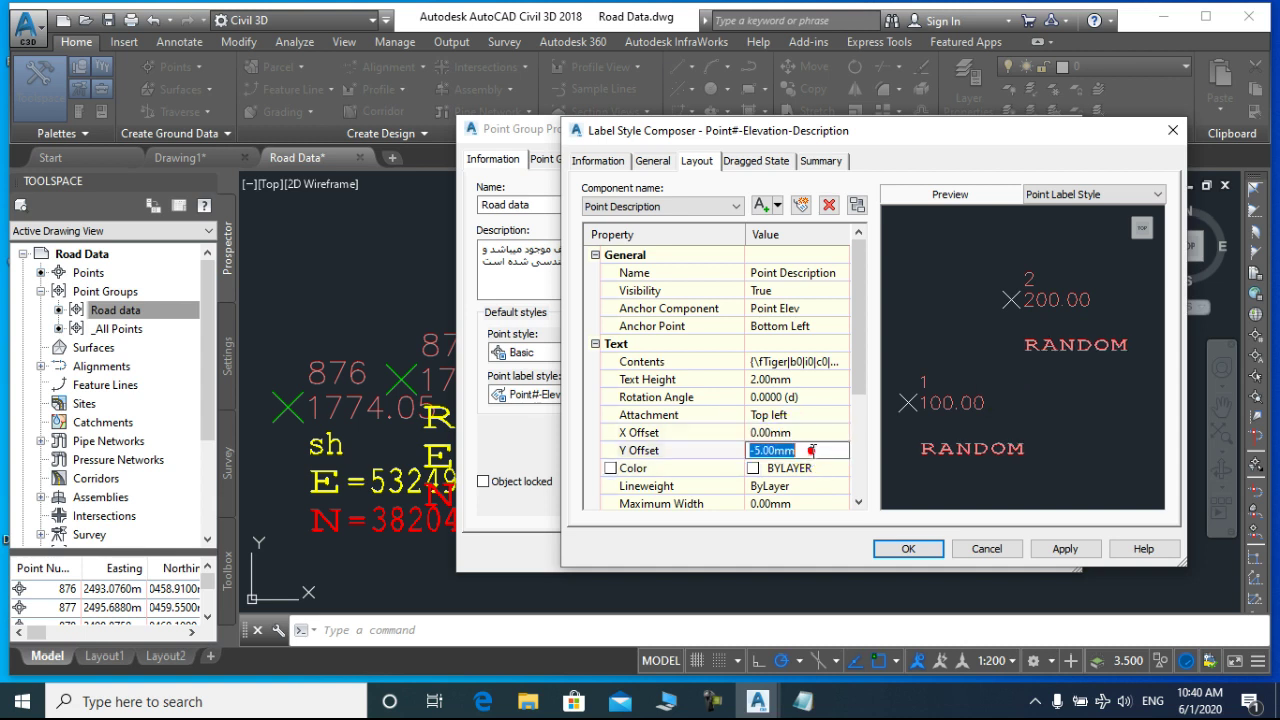
text(0)
click(816, 428)
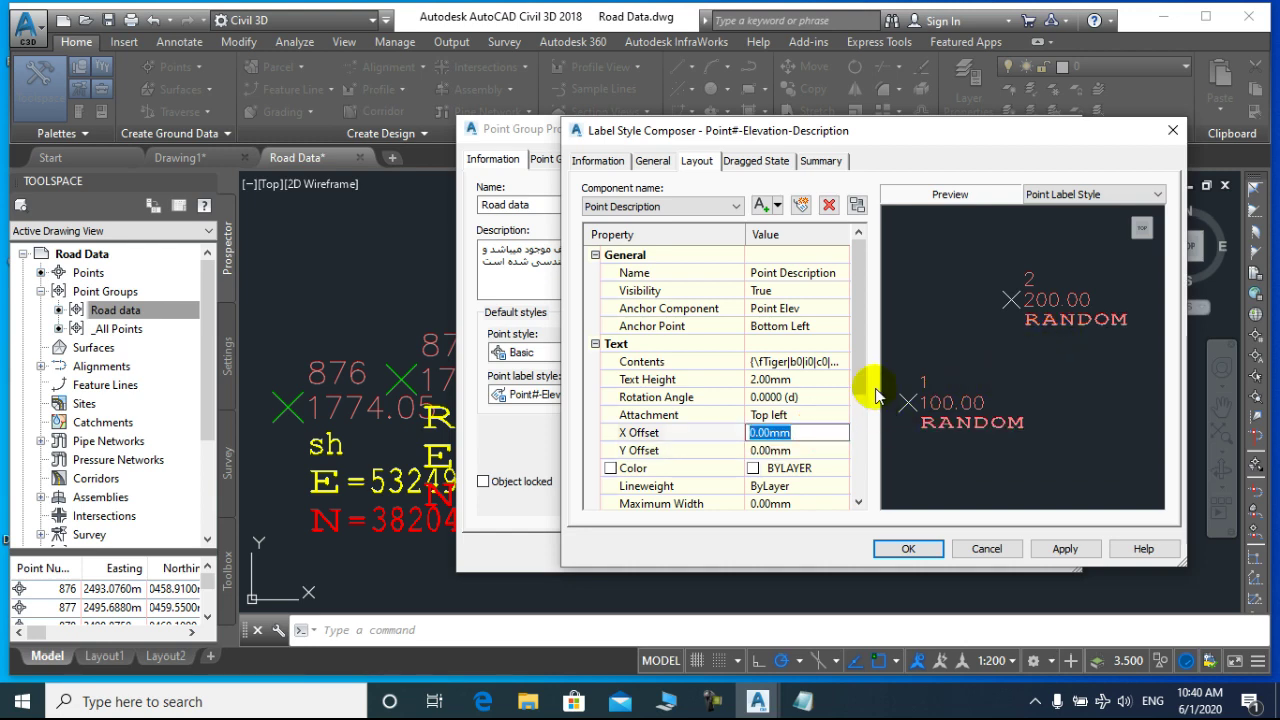
scroll(865, 405, down, 2)
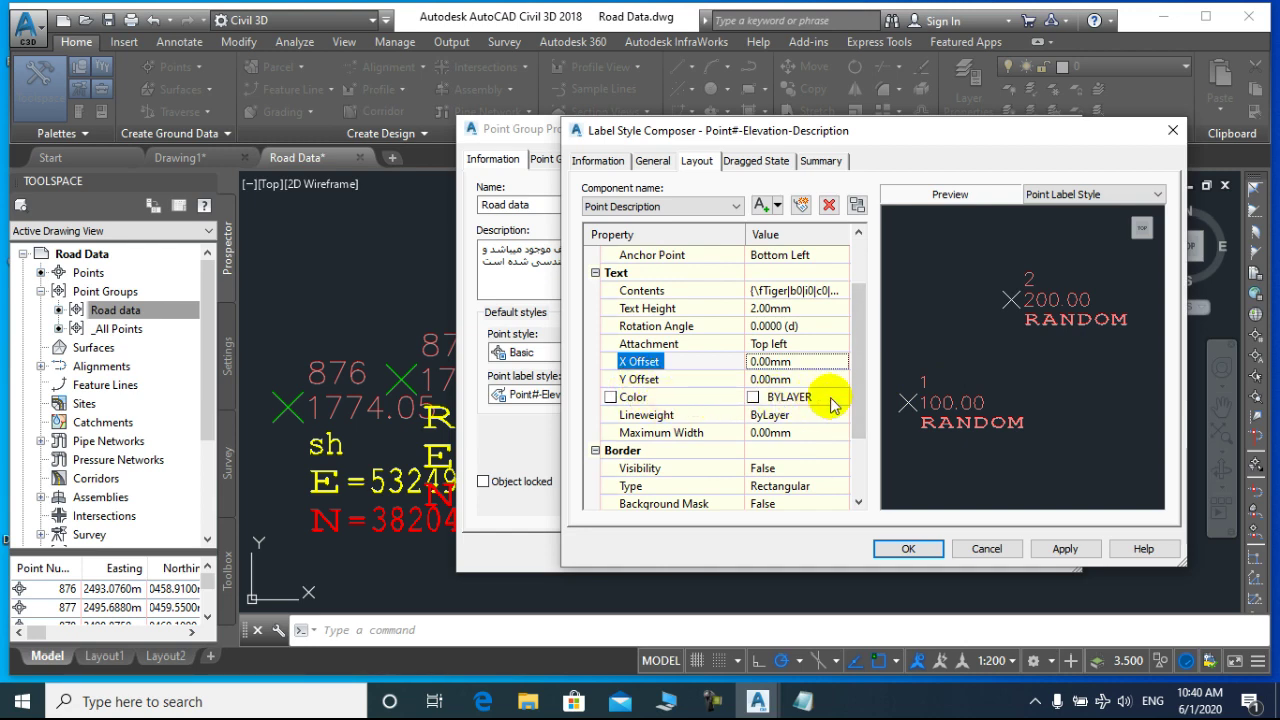
Step: Make the description text red, apply the change, and reopen the label style for editing
click(820, 397)
click(840, 397)
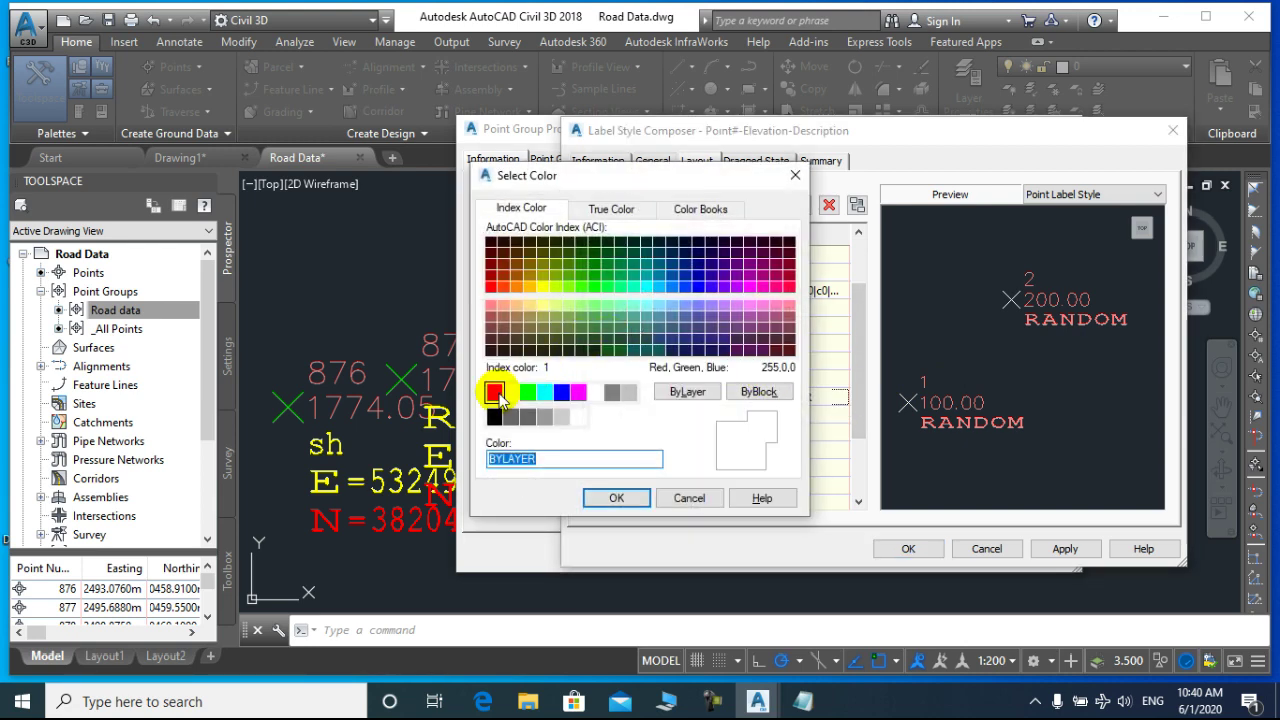
click(494, 391)
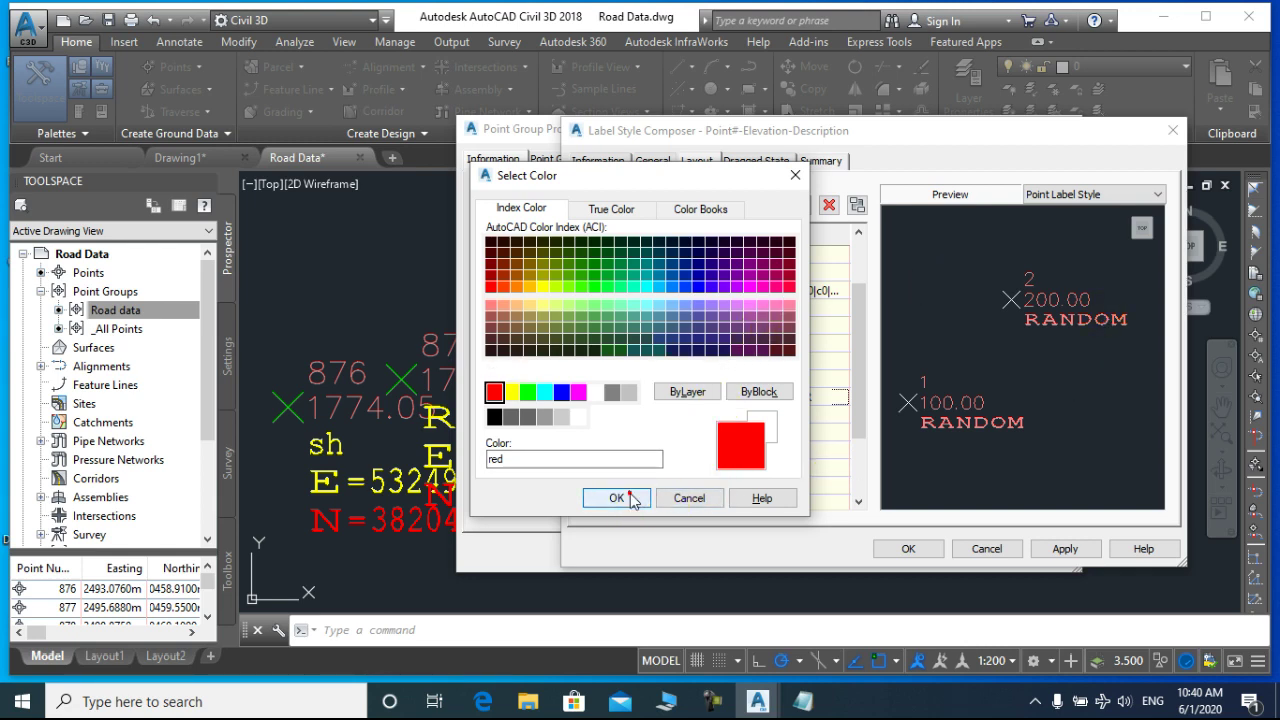
click(616, 497)
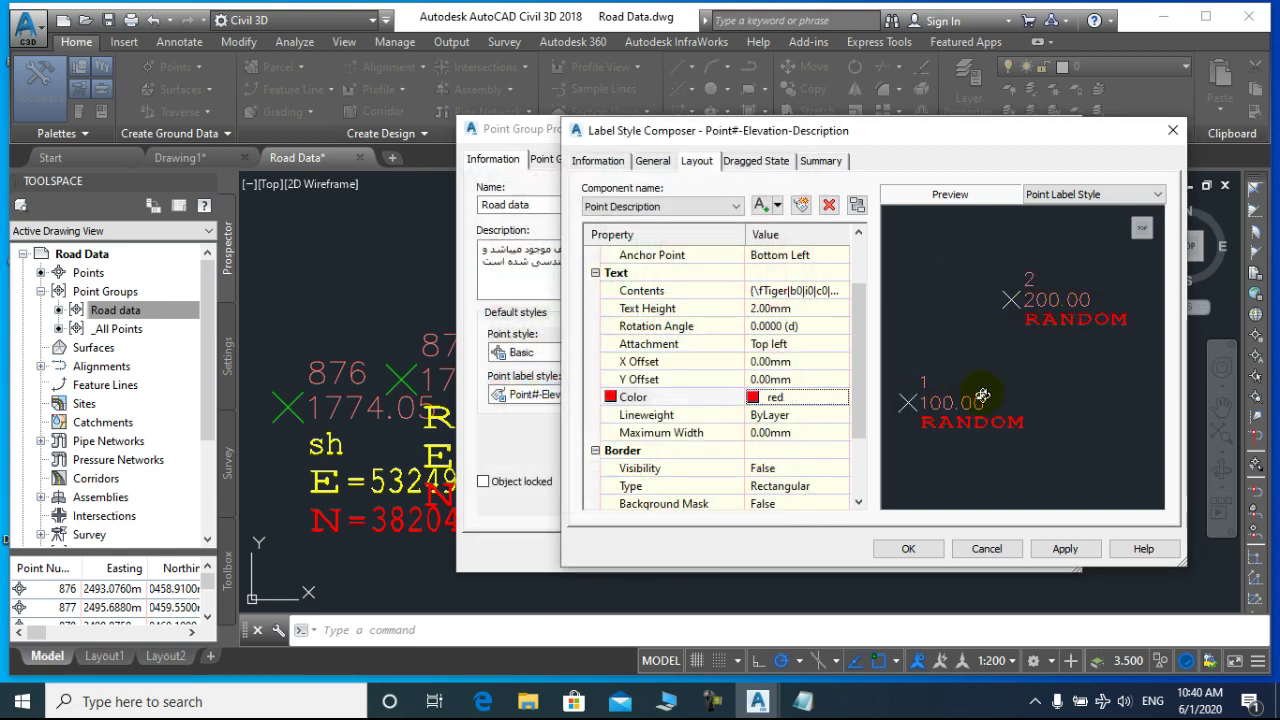
click(1064, 549)
click(908, 549)
click(960, 554)
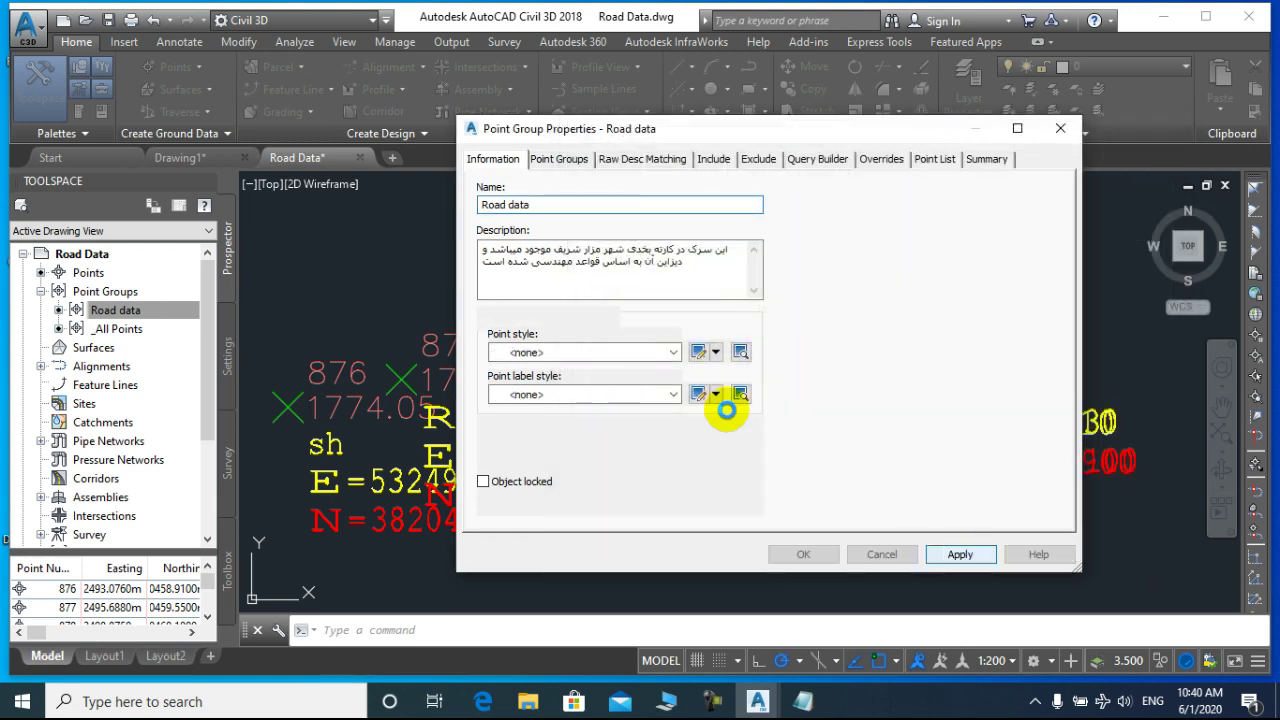
mouse_move(648, 130)
mouse_down()
mouse_move(905, 485)
mouse_move(646, 171)
mouse_up()
click(698, 437)
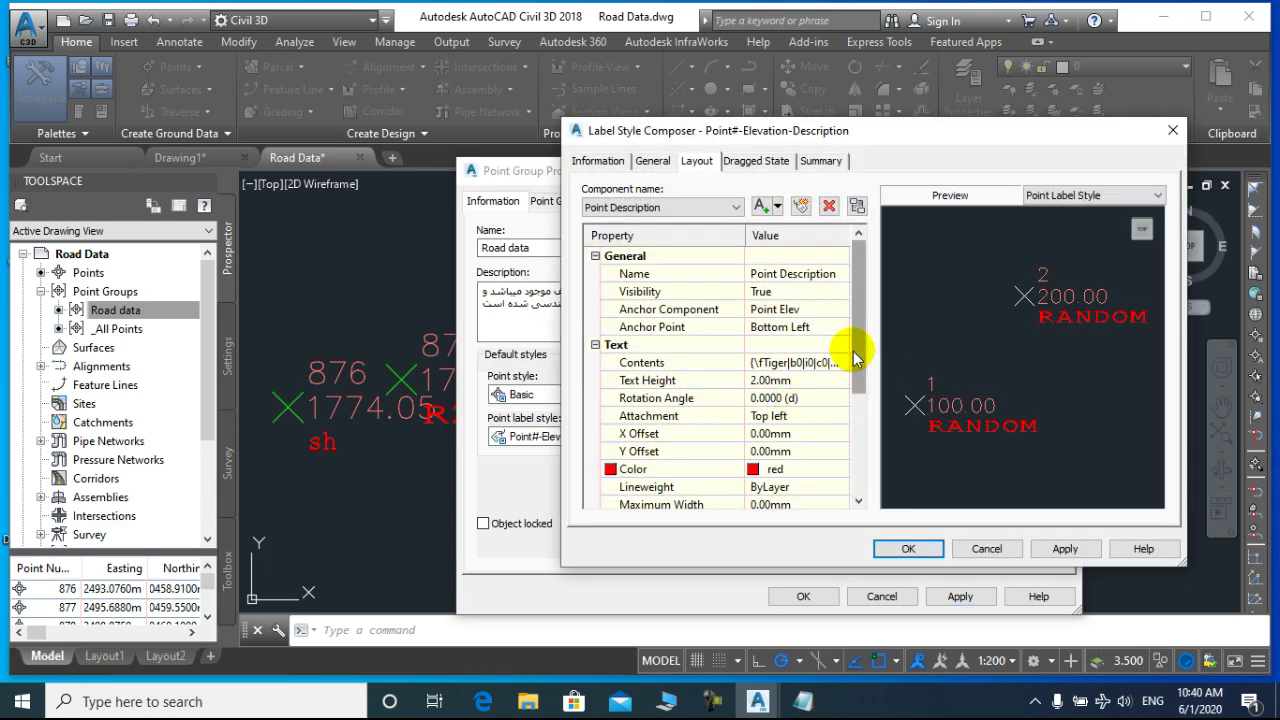
scroll(855, 358, down, 3)
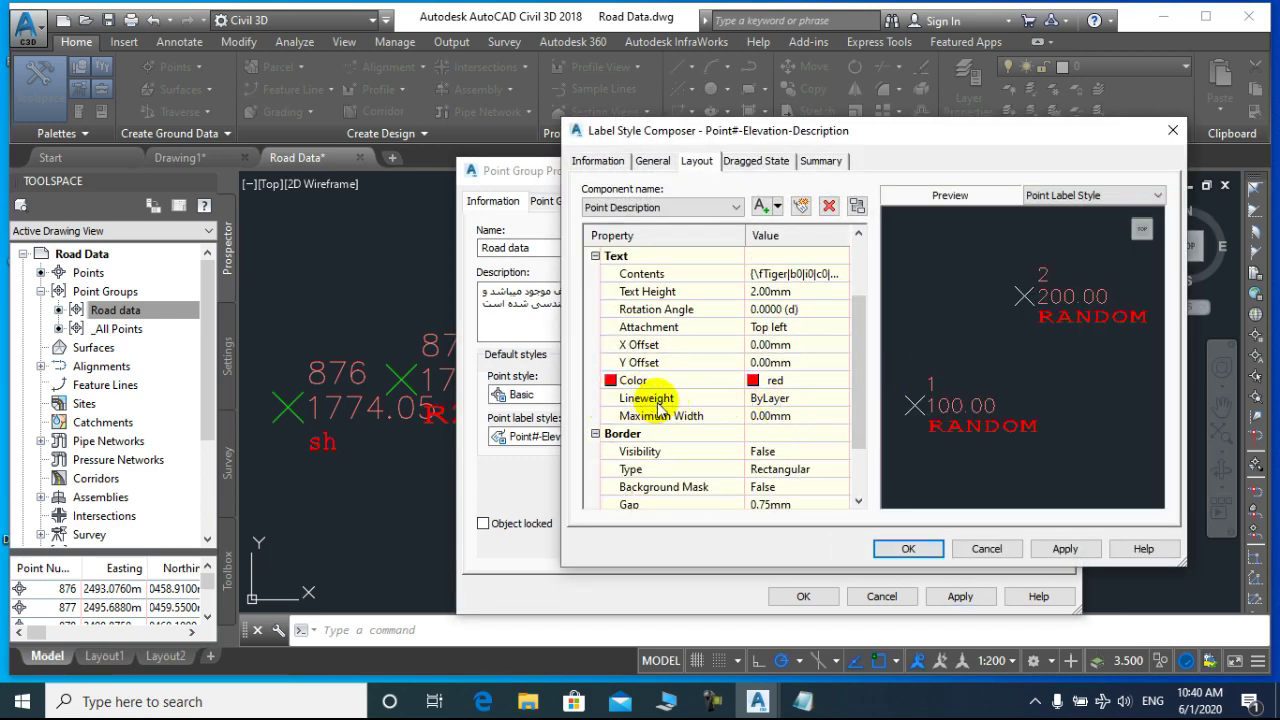
click(830, 400)
click(832, 400)
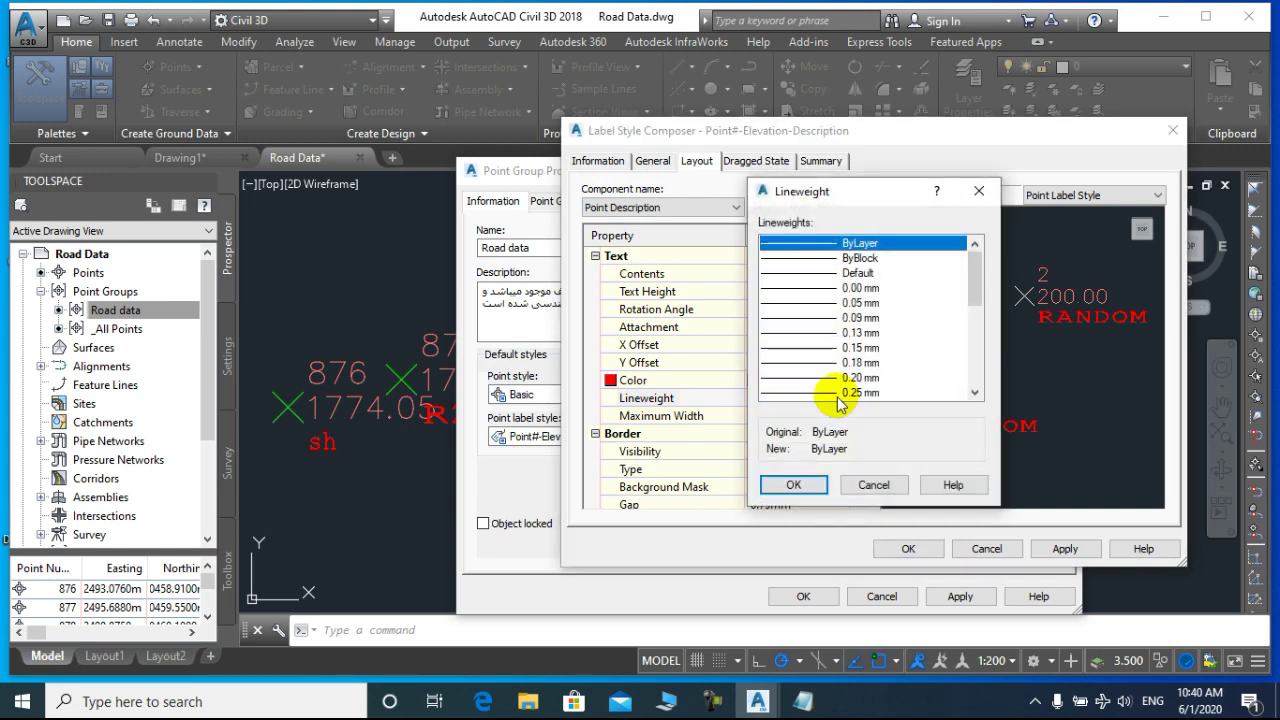
mouse_move(977, 270)
mouse_down()
mouse_move(980, 368)
mouse_move(980, 262)
mouse_up()
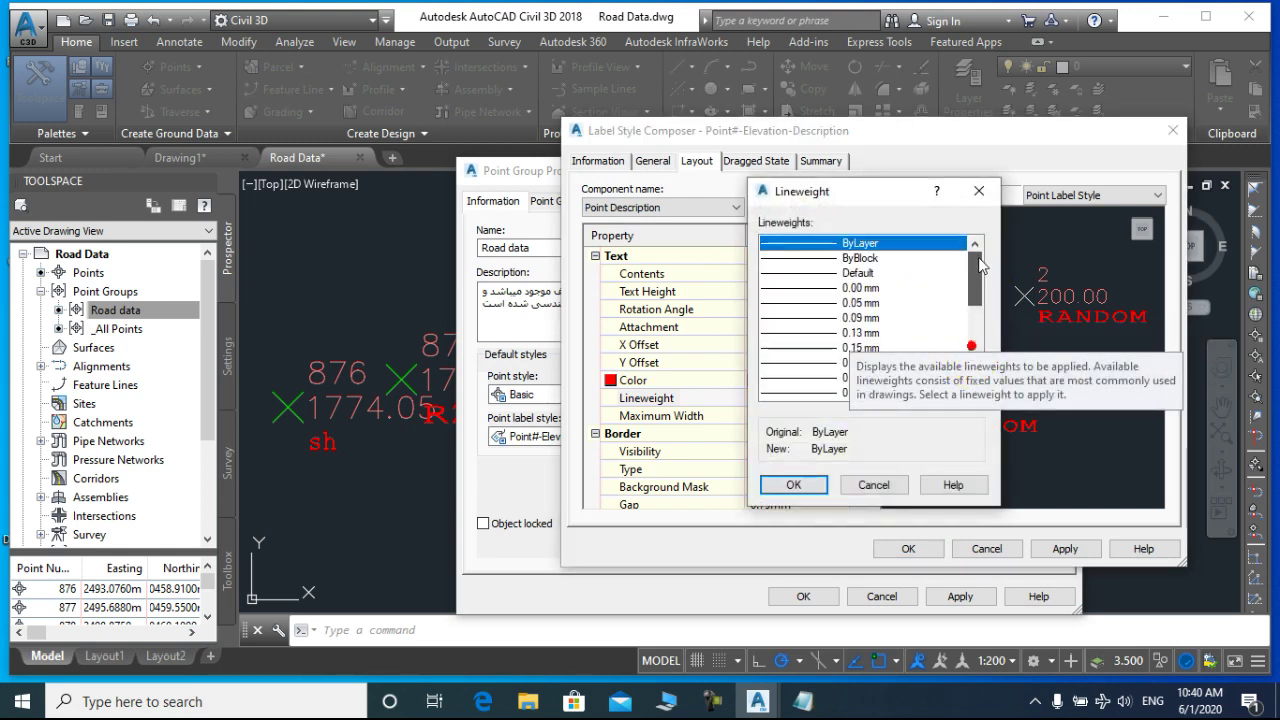
click(866, 485)
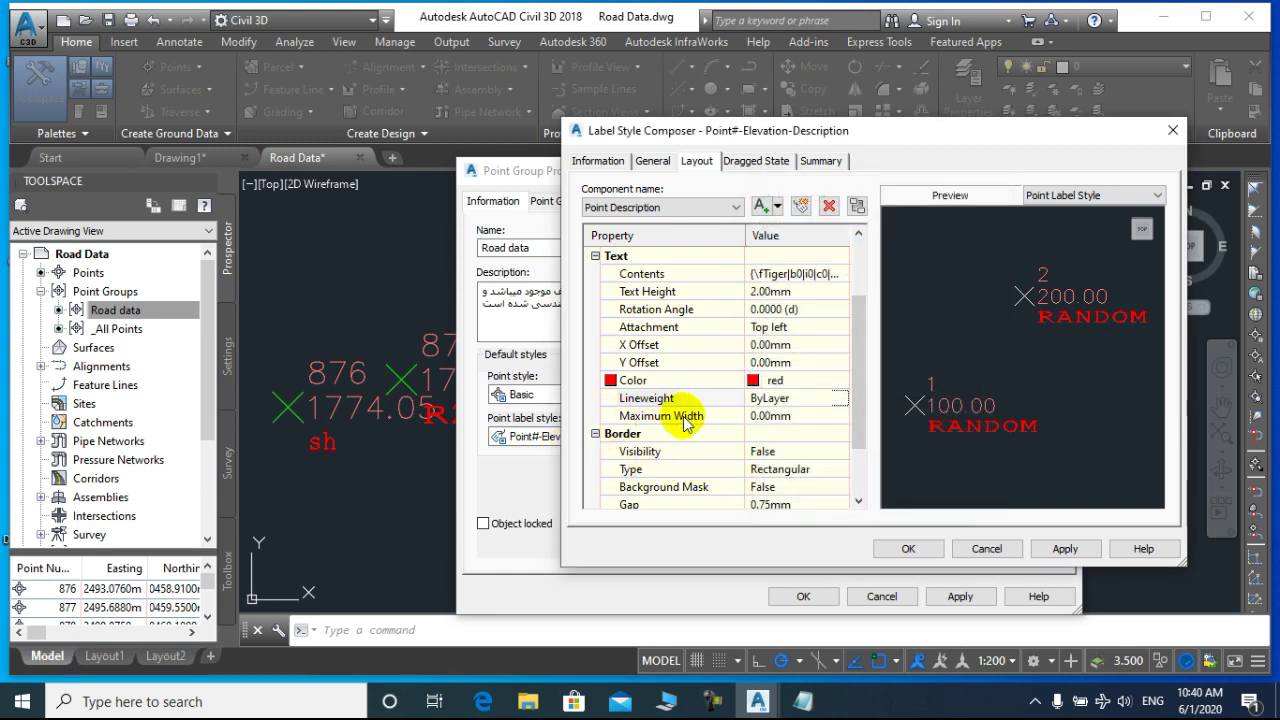
click(820, 415)
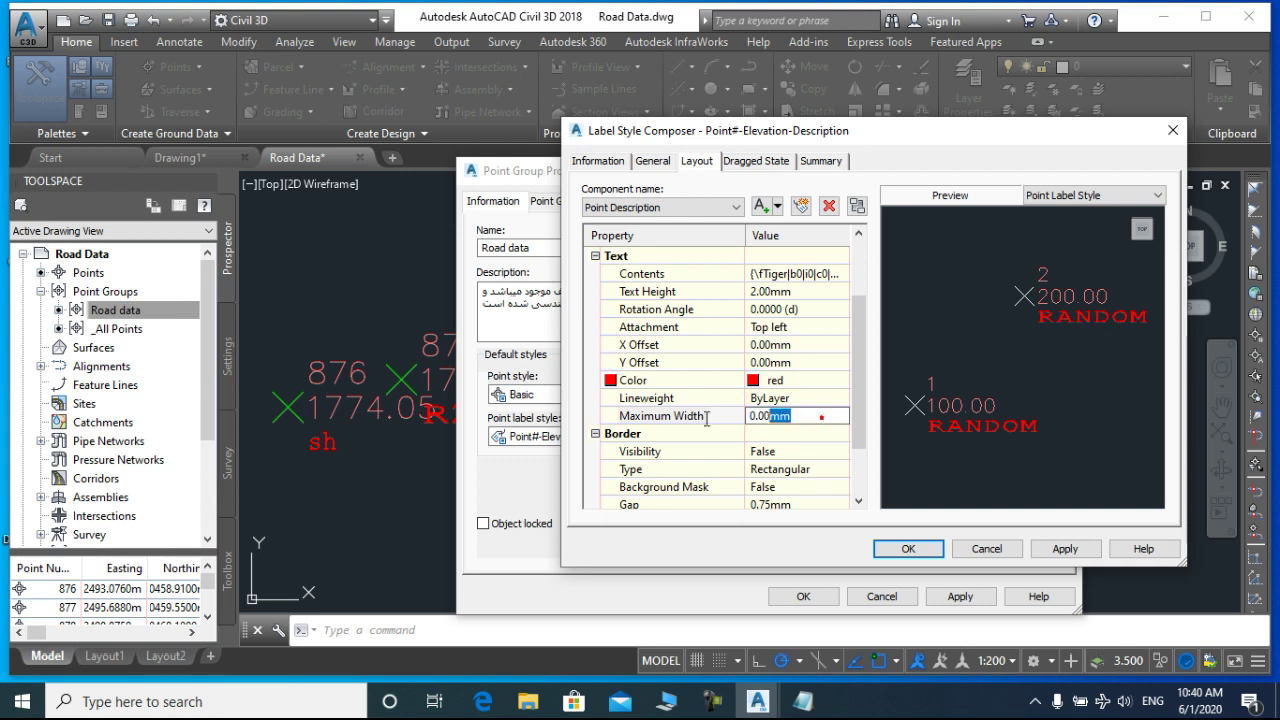
double_click(816, 413)
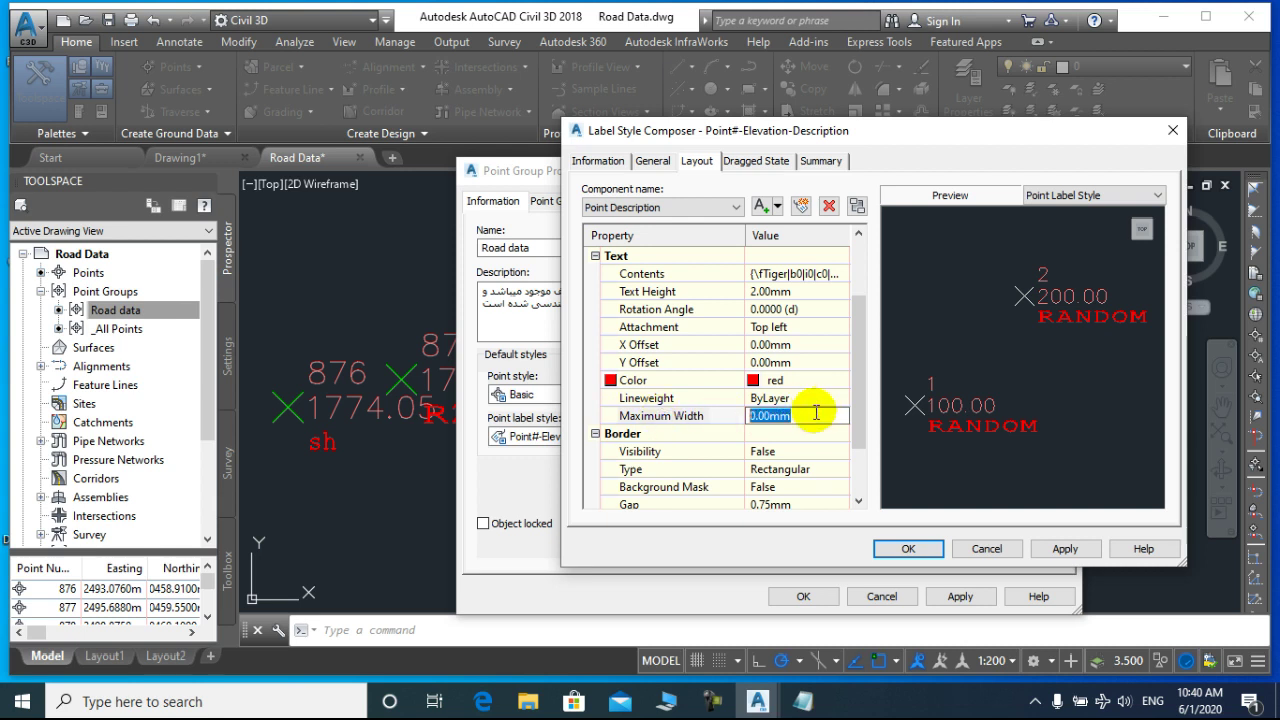
text(4)
key(Return)
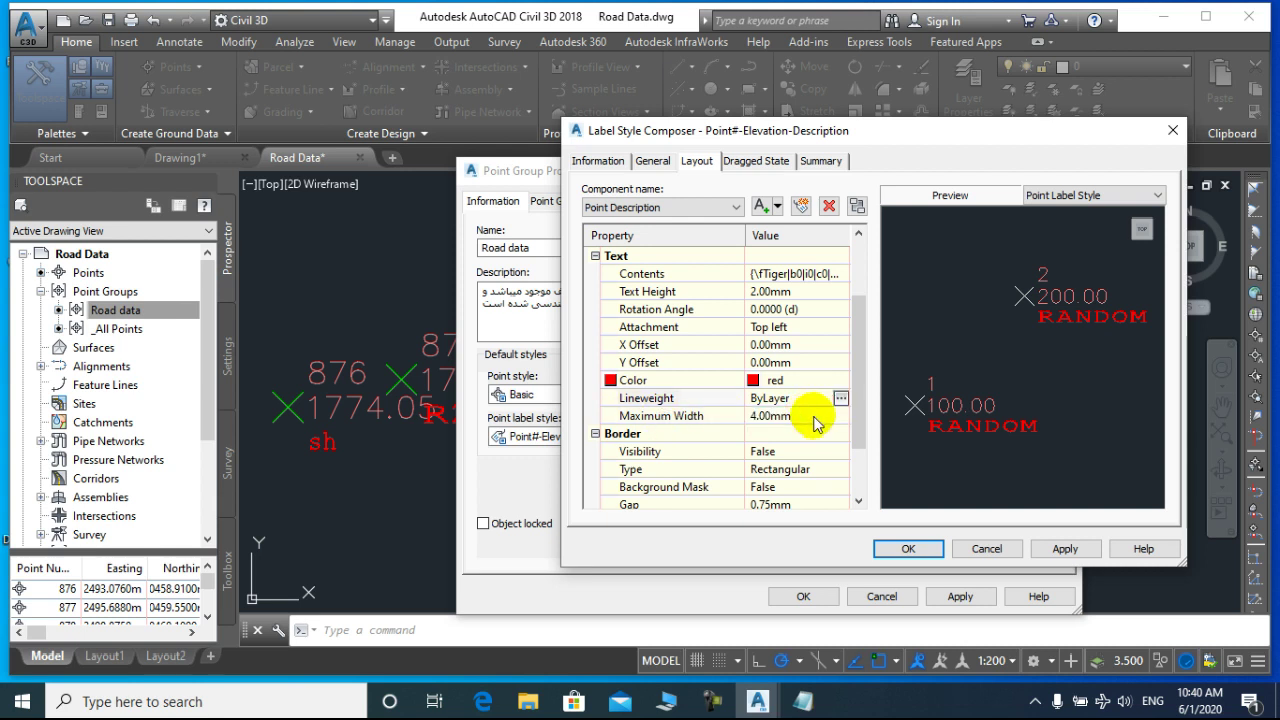
click(813, 418)
text(0)
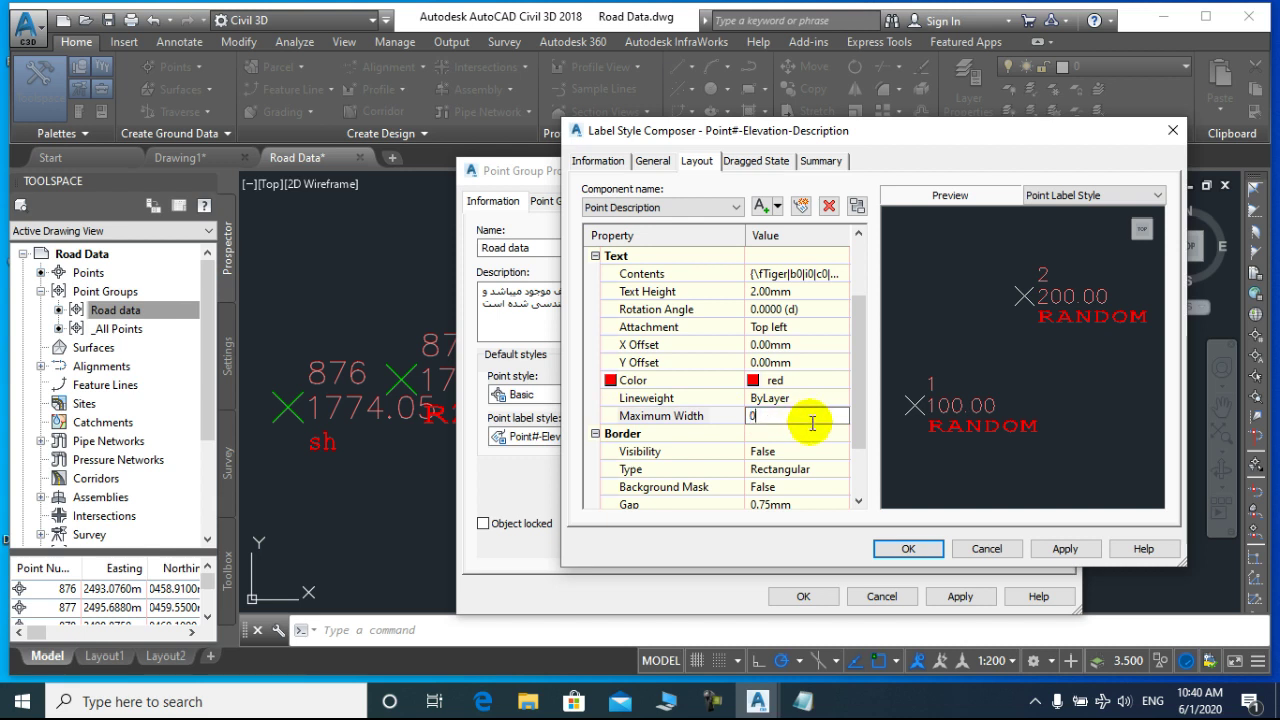
click(812, 434)
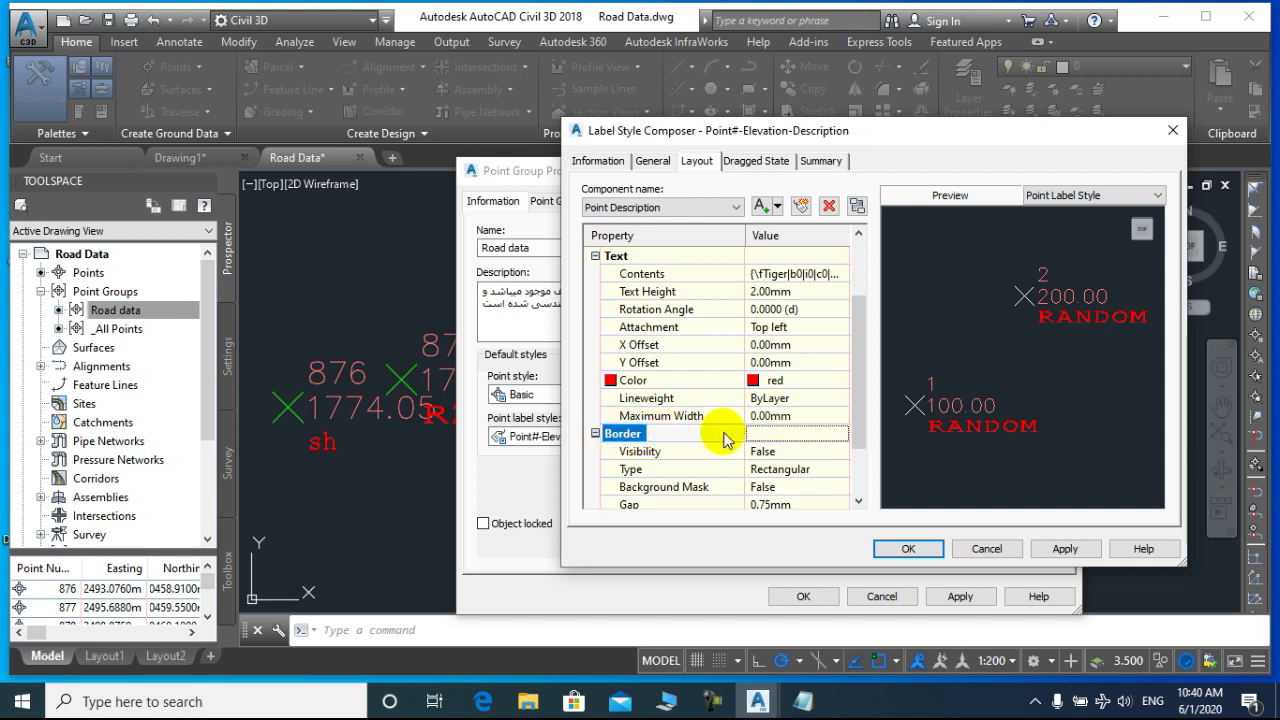
scroll(857, 356, down, 4)
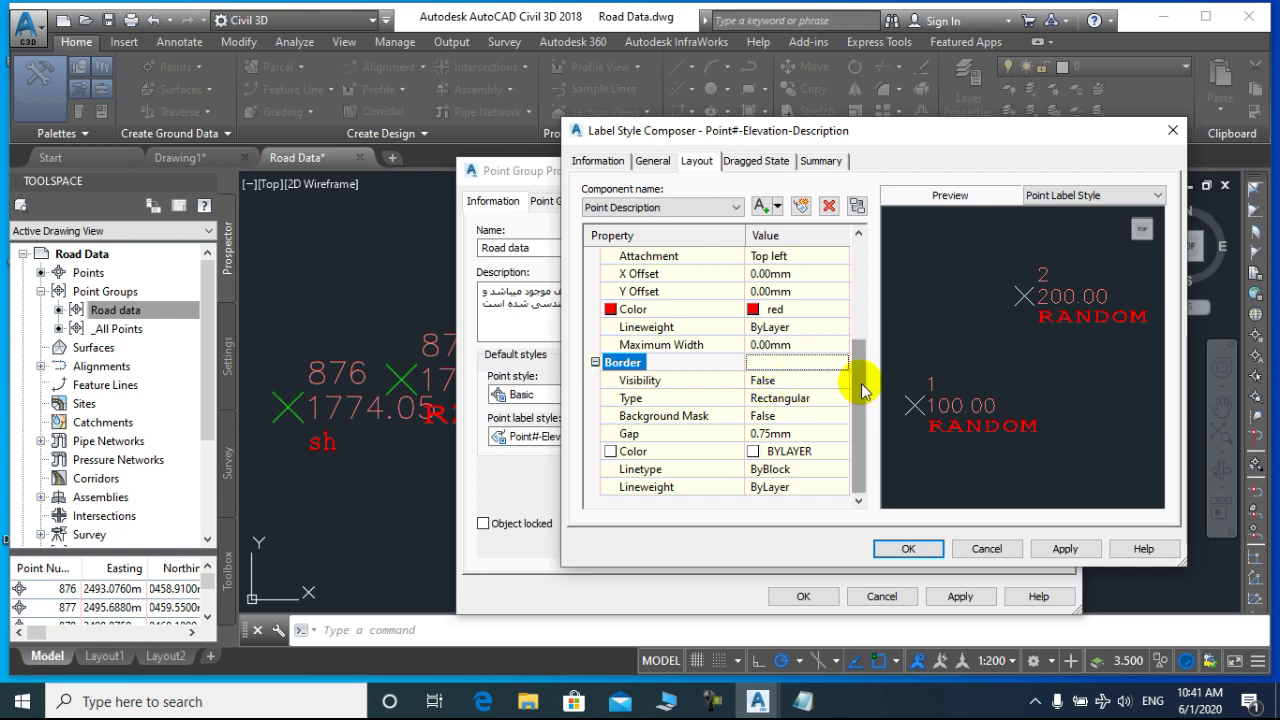
Step: Turn on the description border, trying rounded and circular shapes before settling on rectangular
click(828, 380)
click(842, 380)
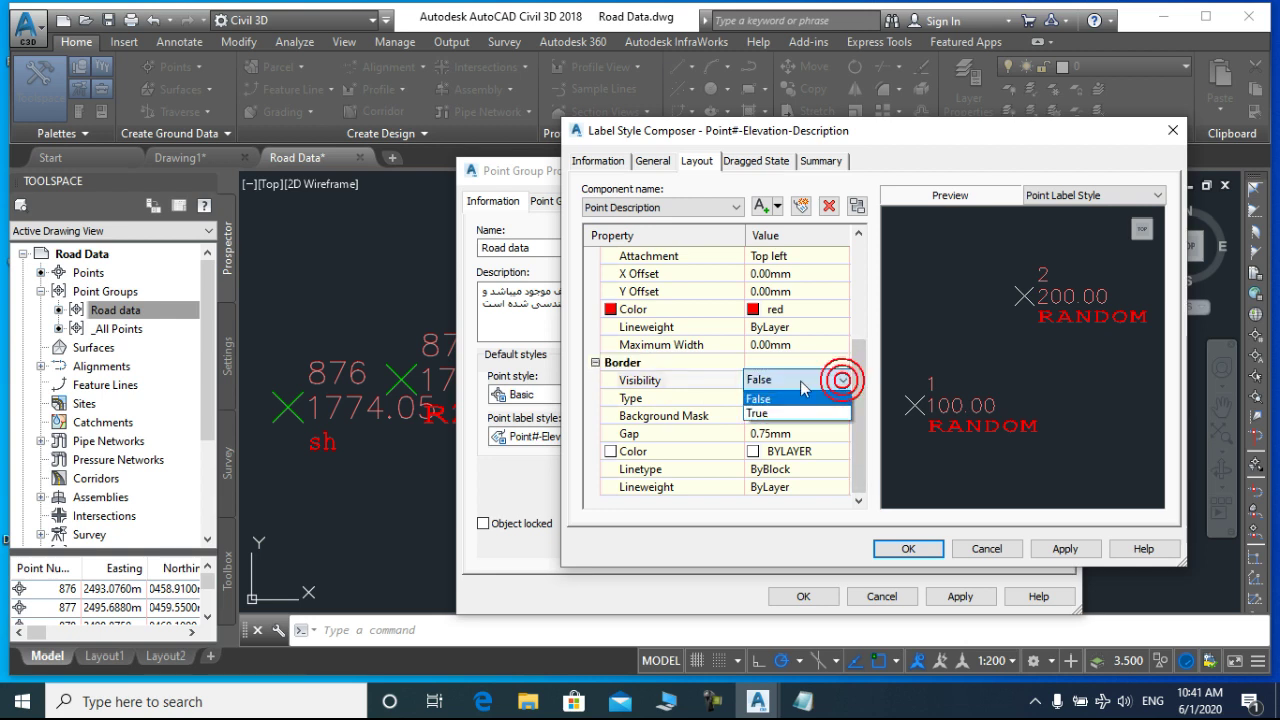
click(843, 413)
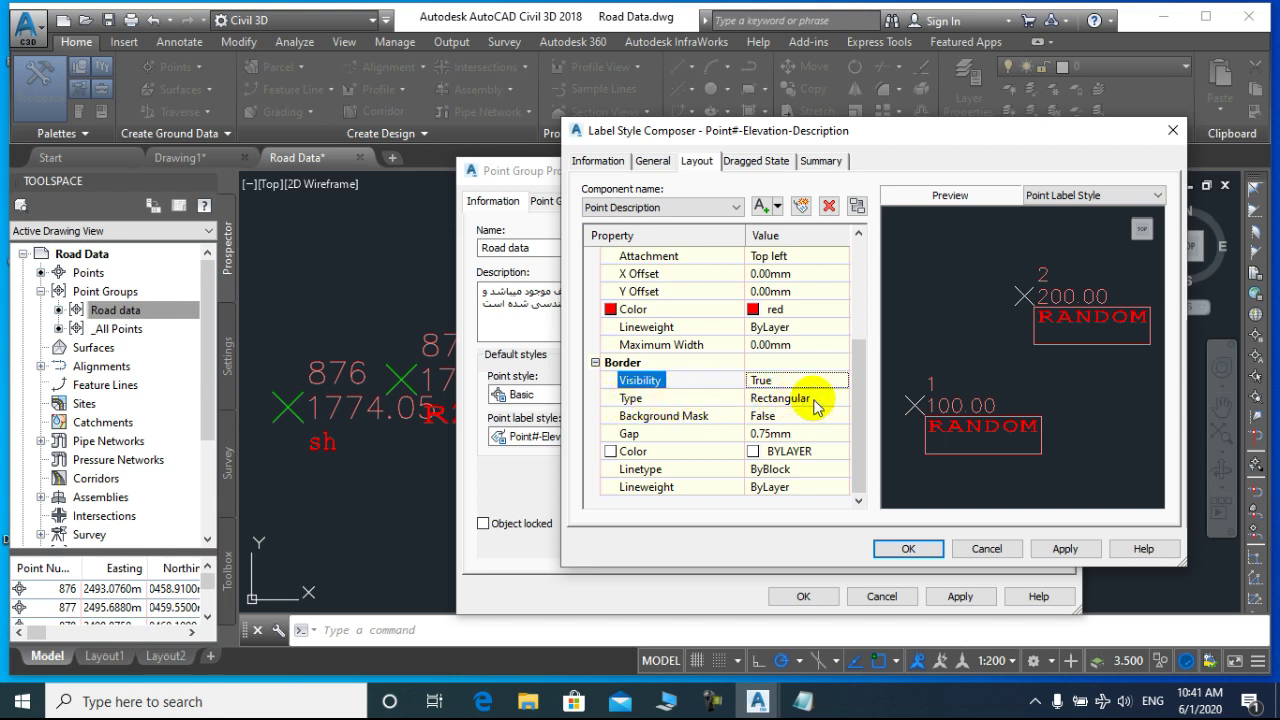
click(828, 398)
click(843, 399)
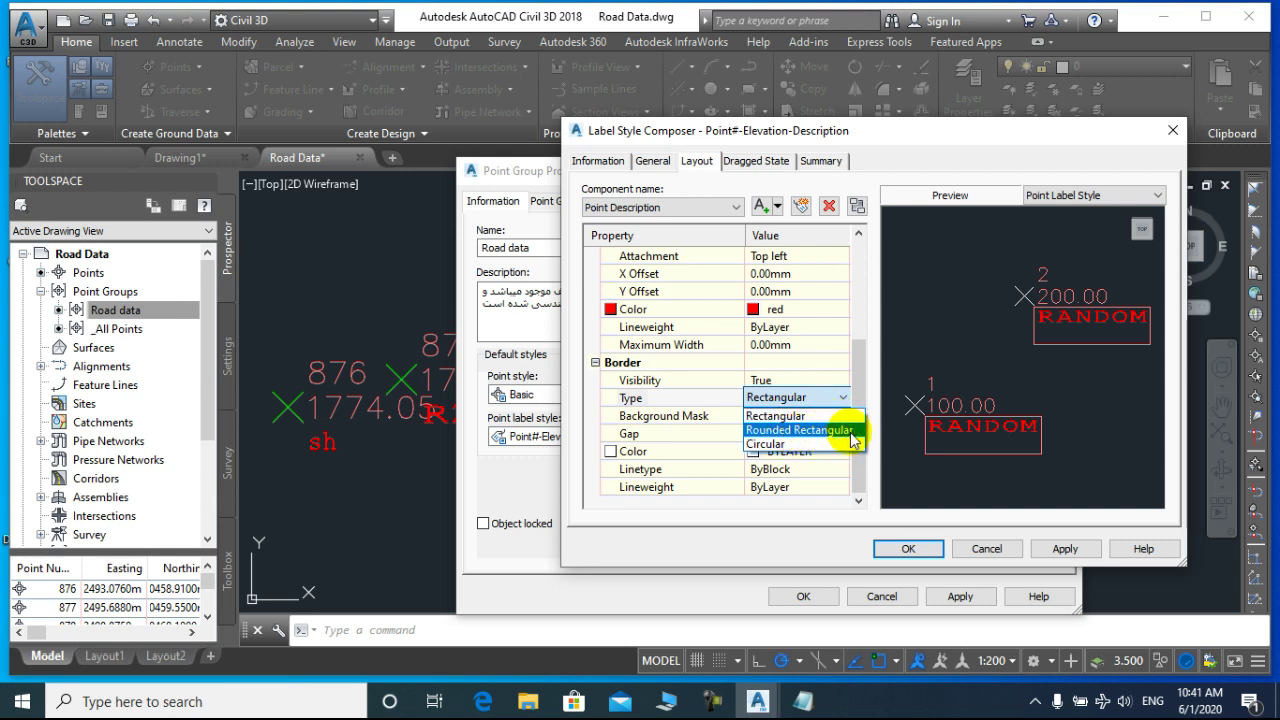
click(794, 430)
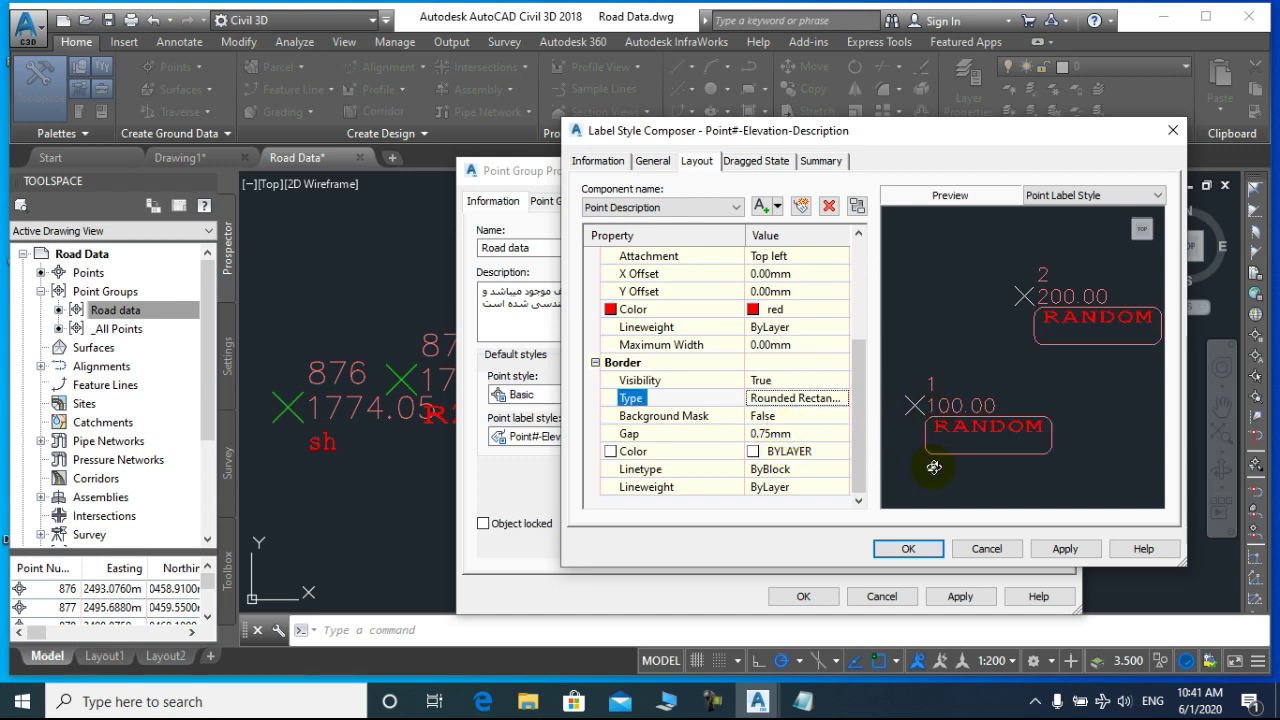
click(840, 418)
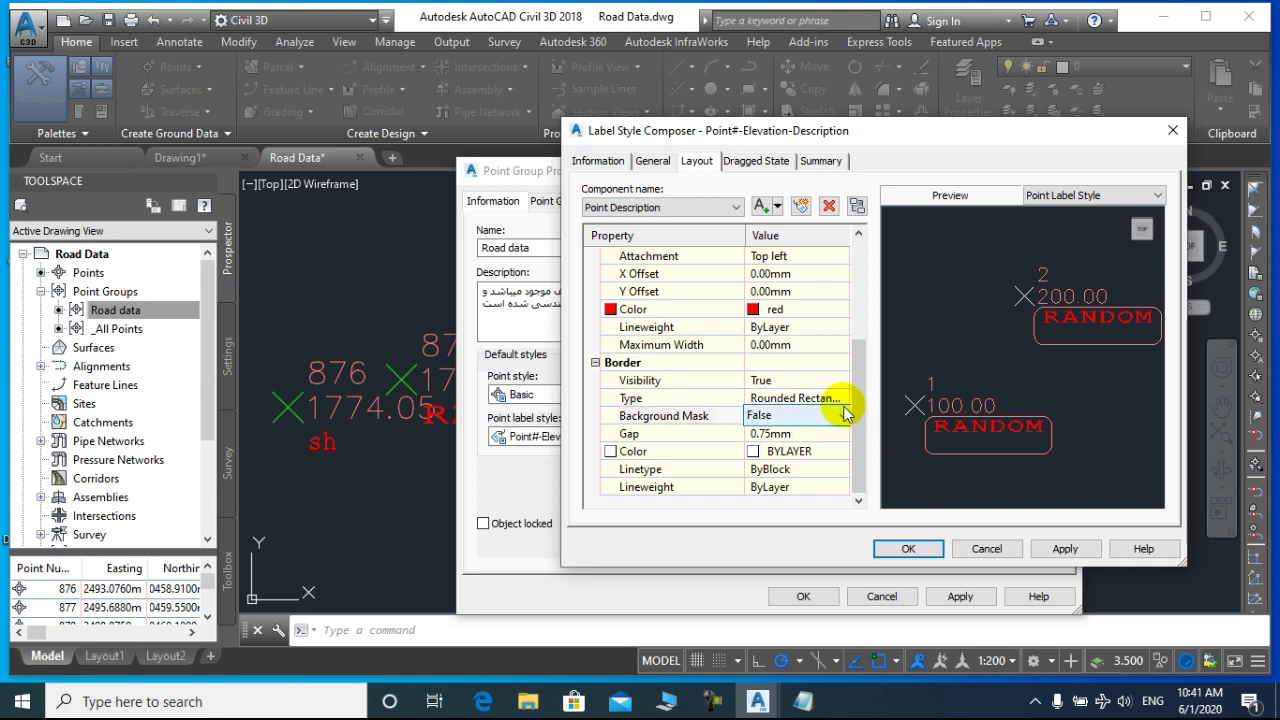
click(838, 398)
click(843, 397)
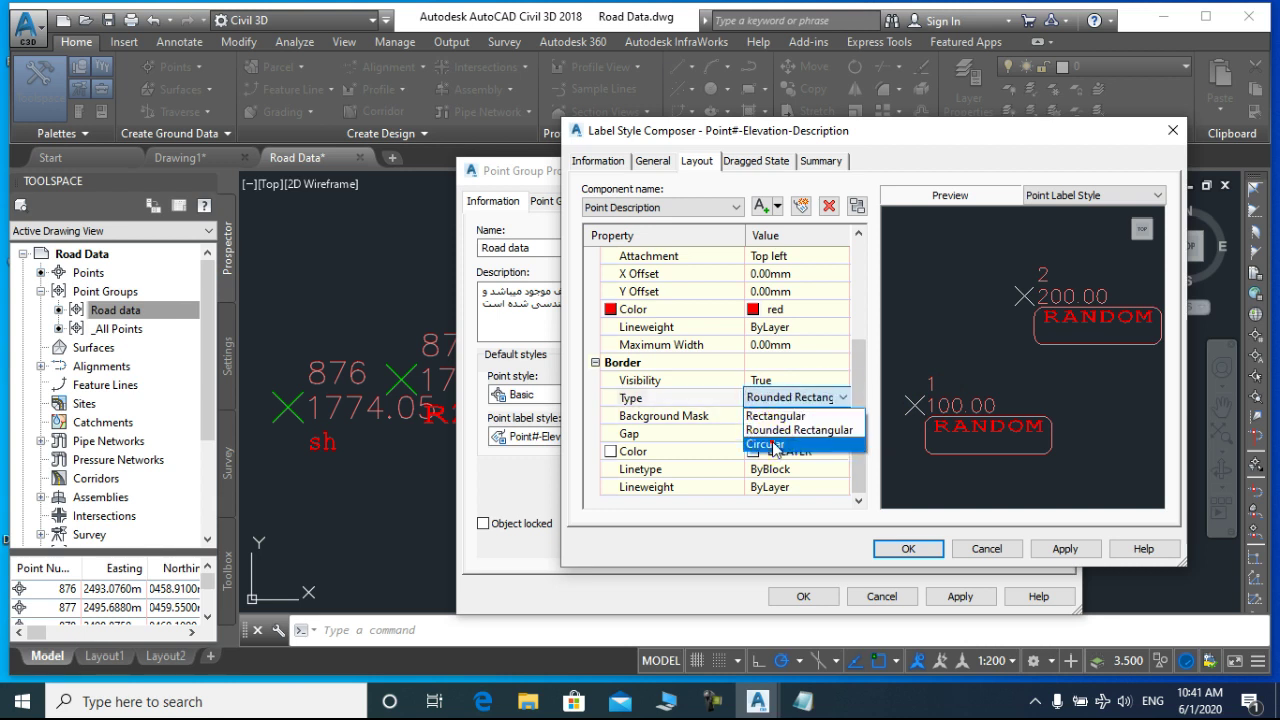
click(768, 443)
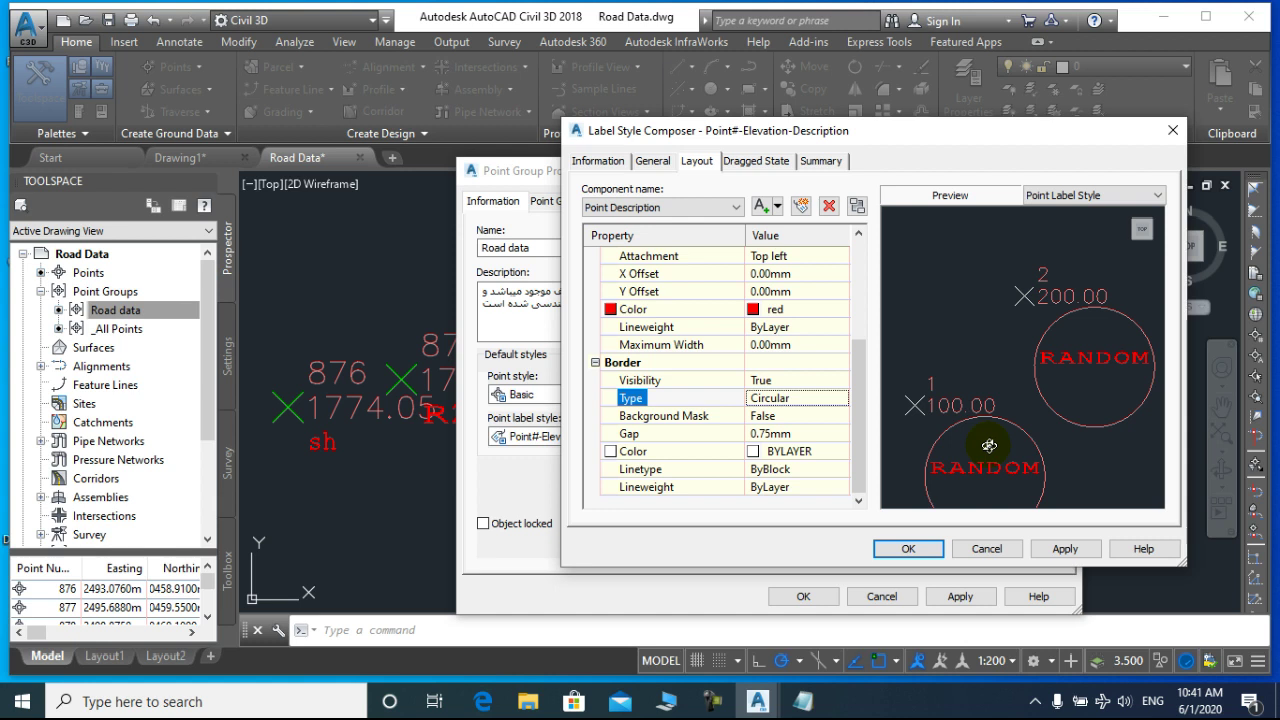
click(835, 398)
click(840, 398)
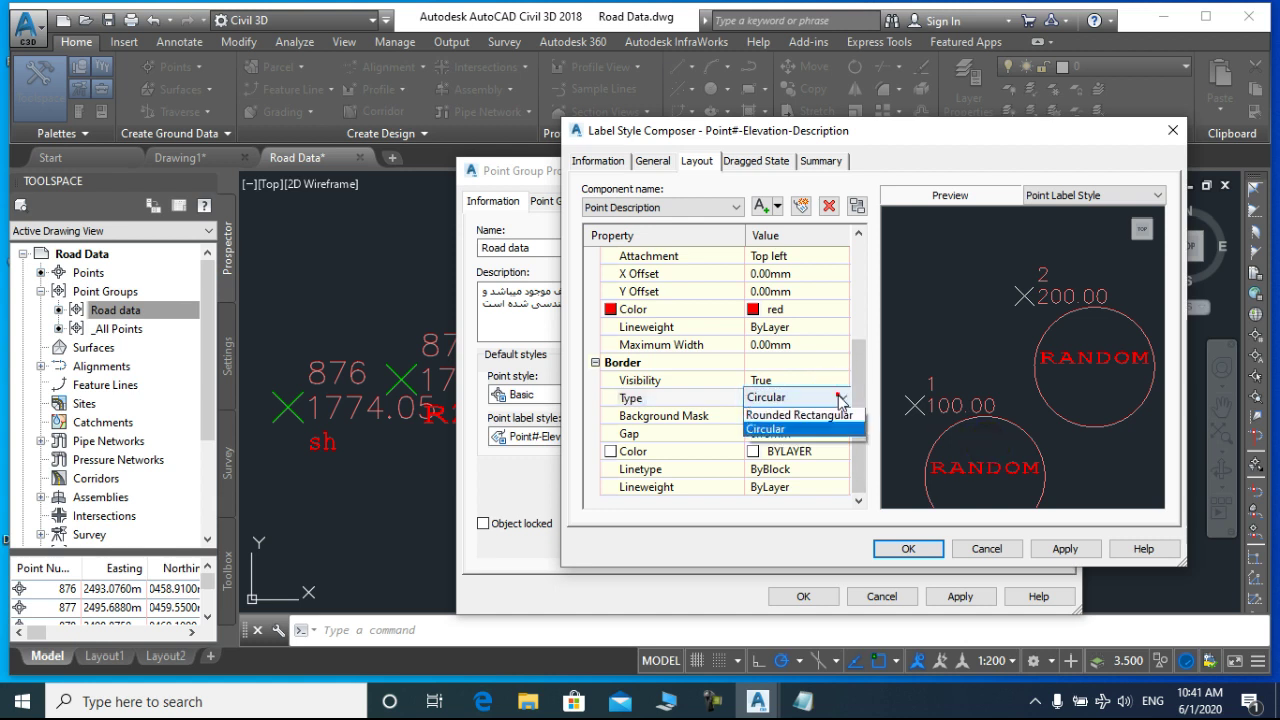
click(828, 412)
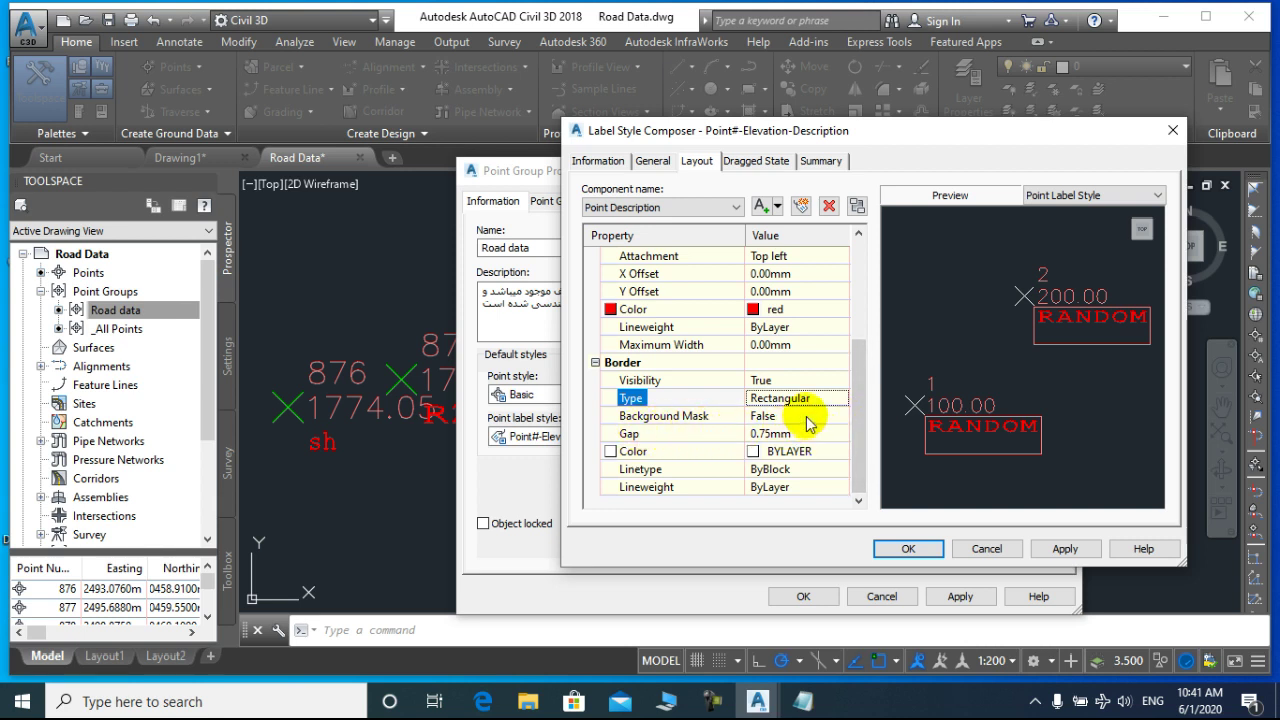
Step: Toggle the background mask on, then set it back to False
click(812, 416)
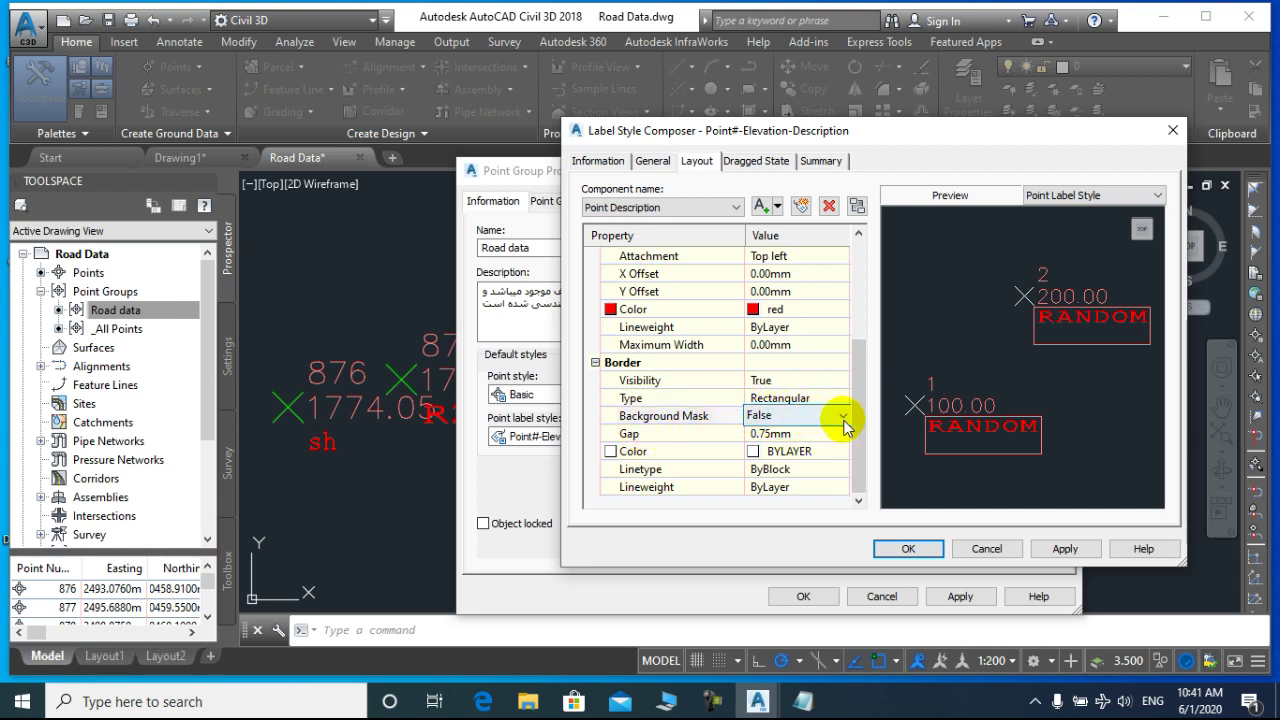
click(841, 418)
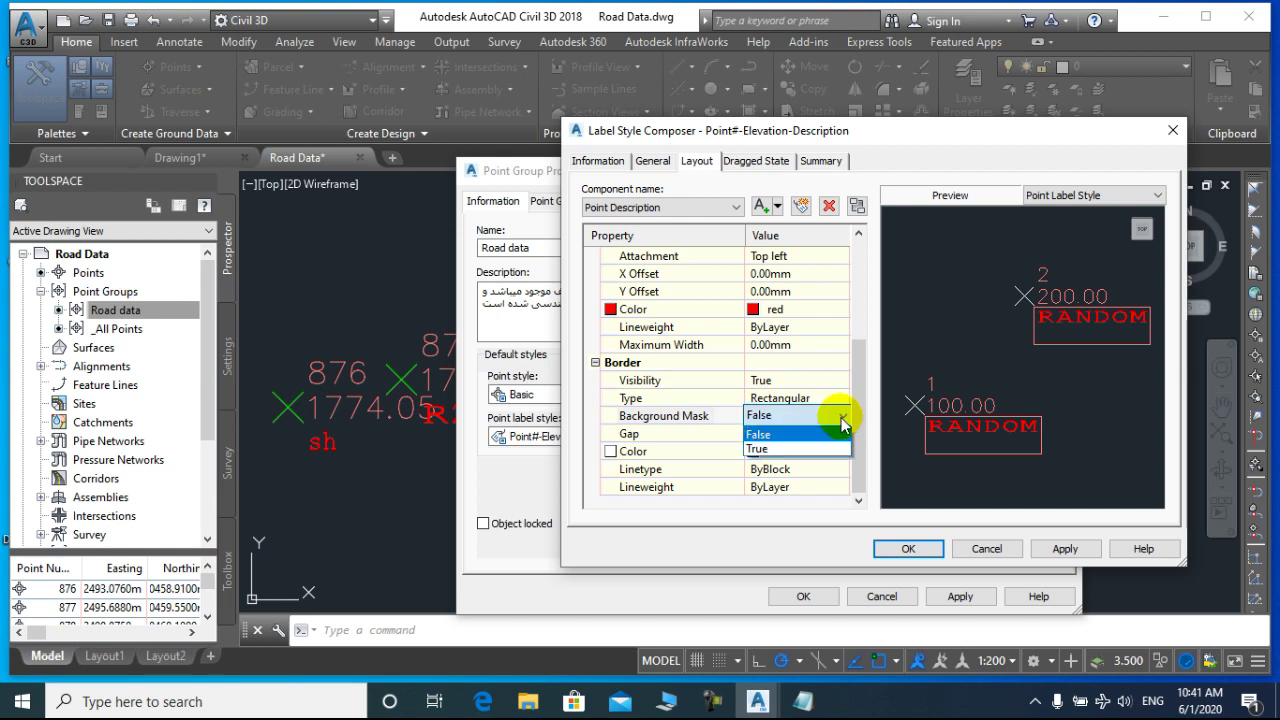
click(800, 453)
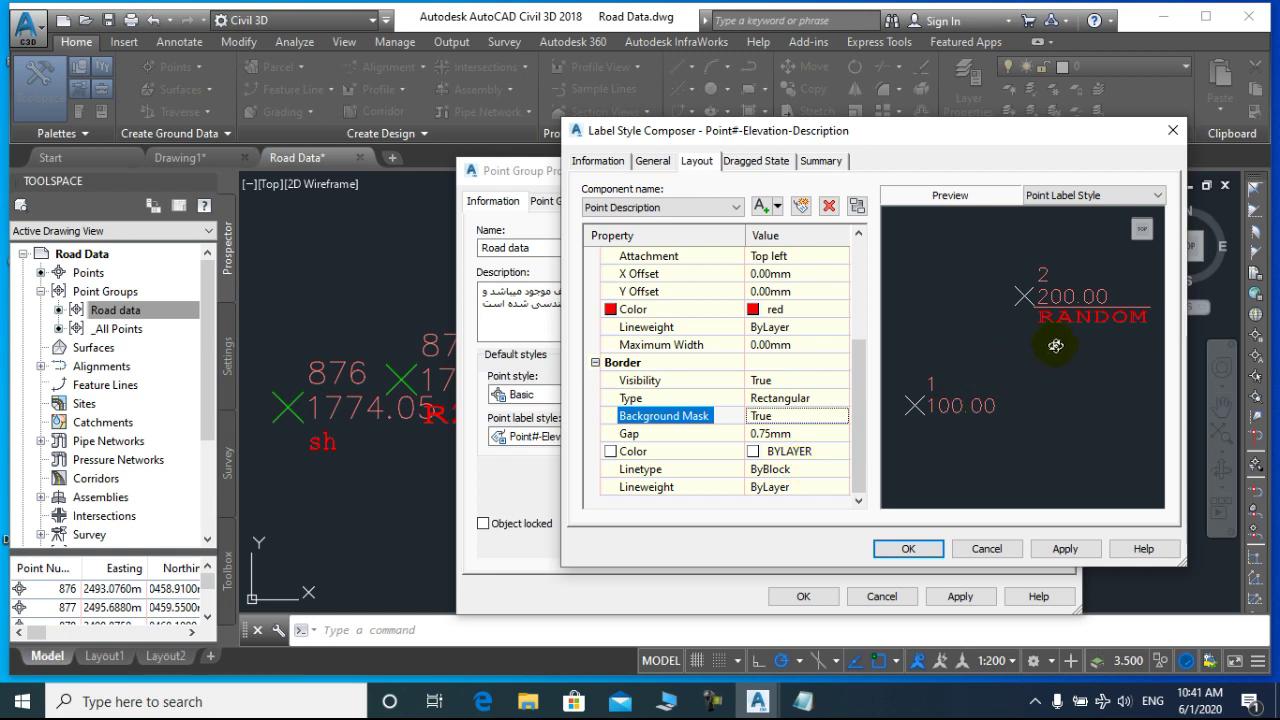
click(842, 418)
click(828, 435)
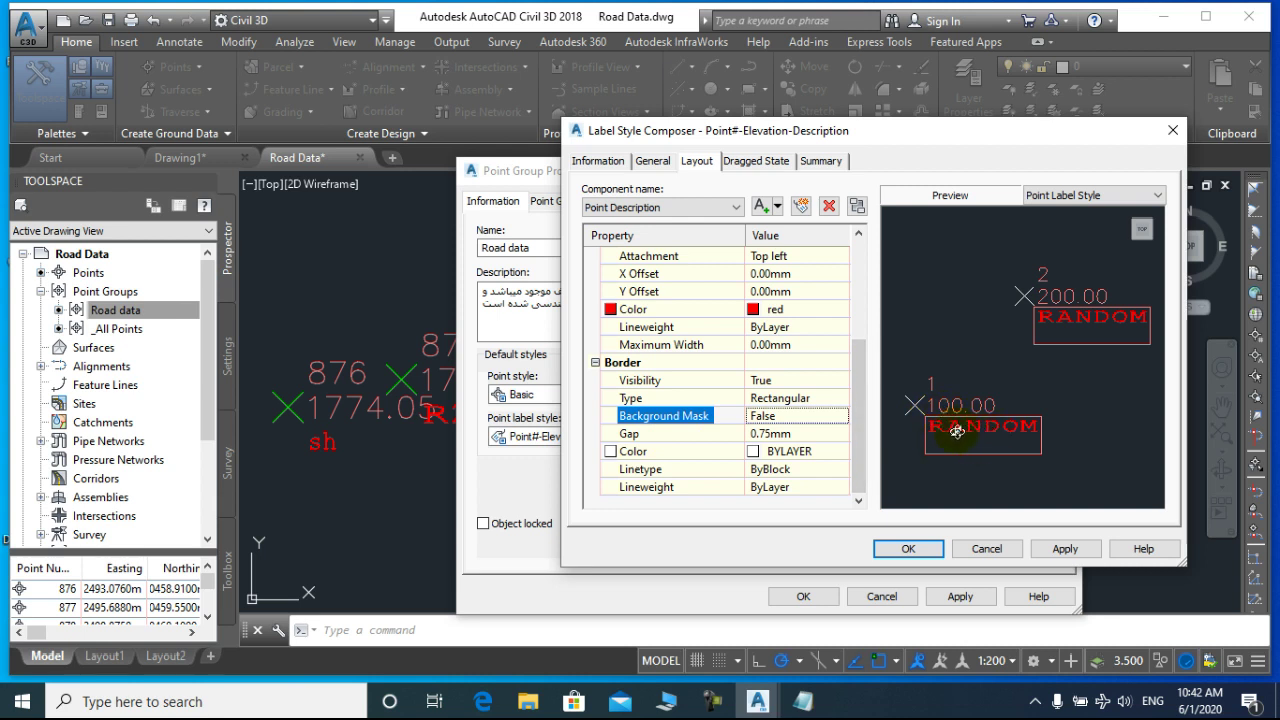
Step: Try a 5.00mm border gap, then set the border gap back to 0
click(816, 433)
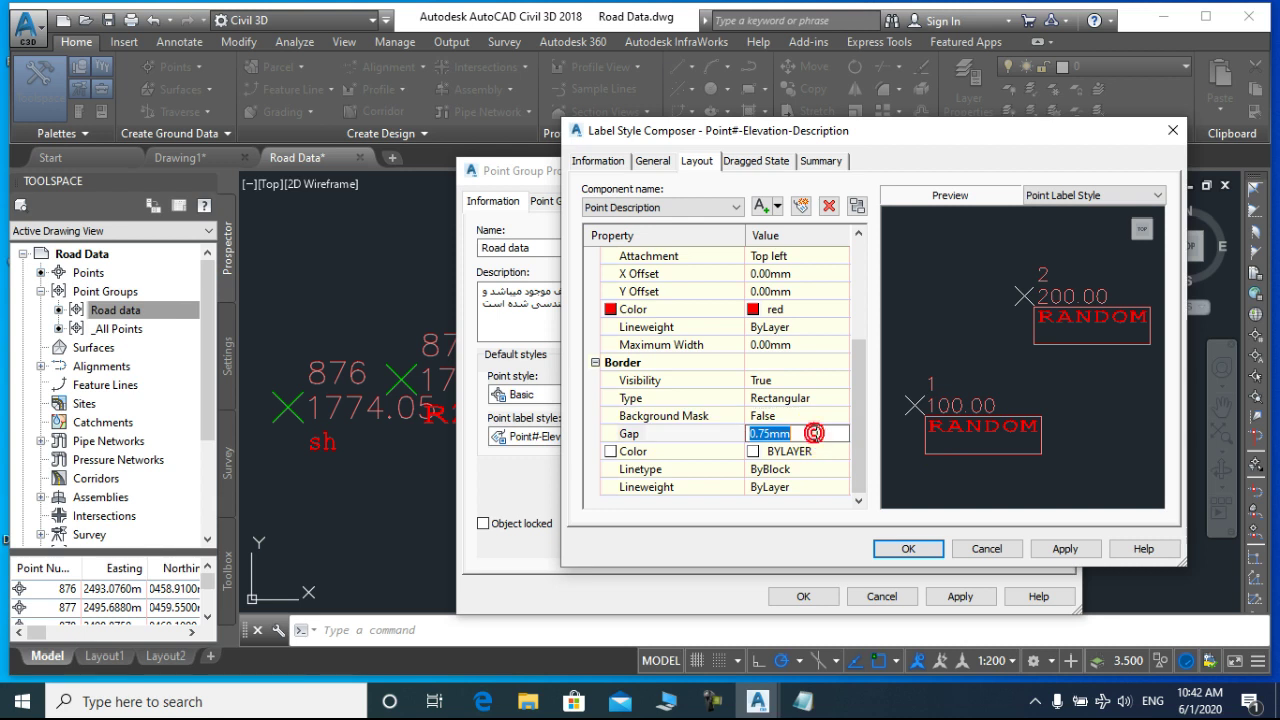
text(5)
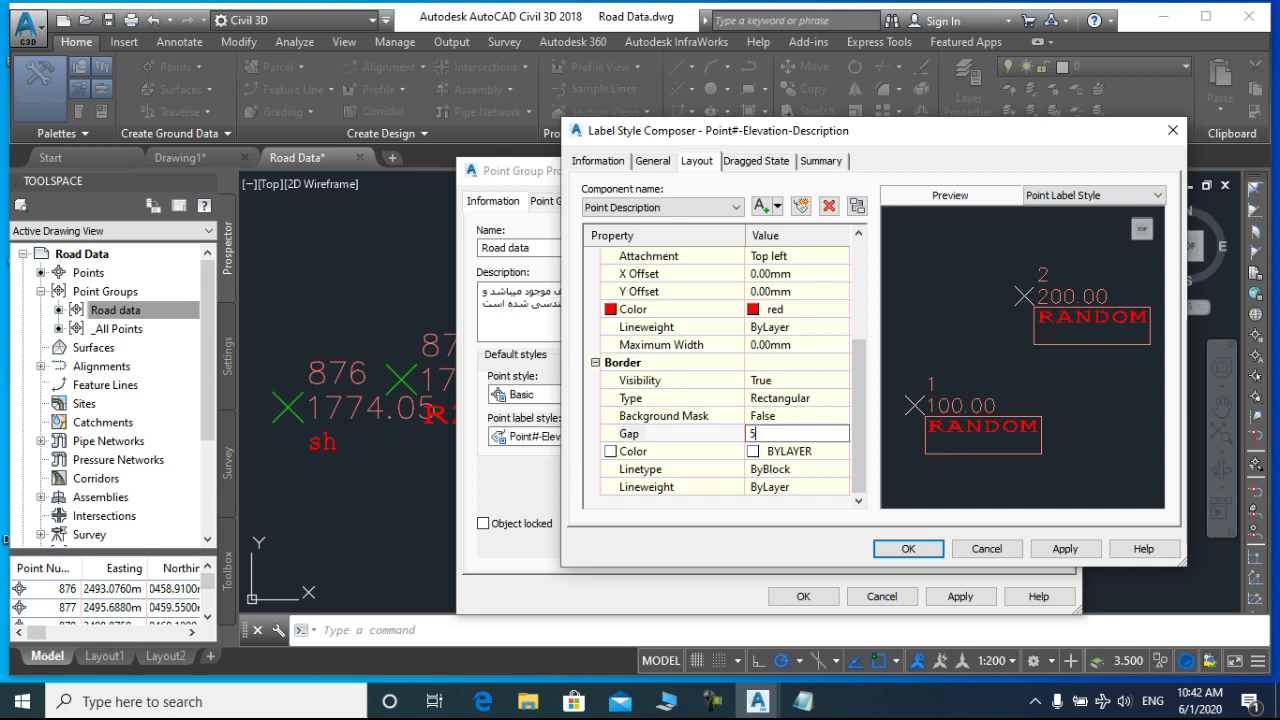
click(816, 416)
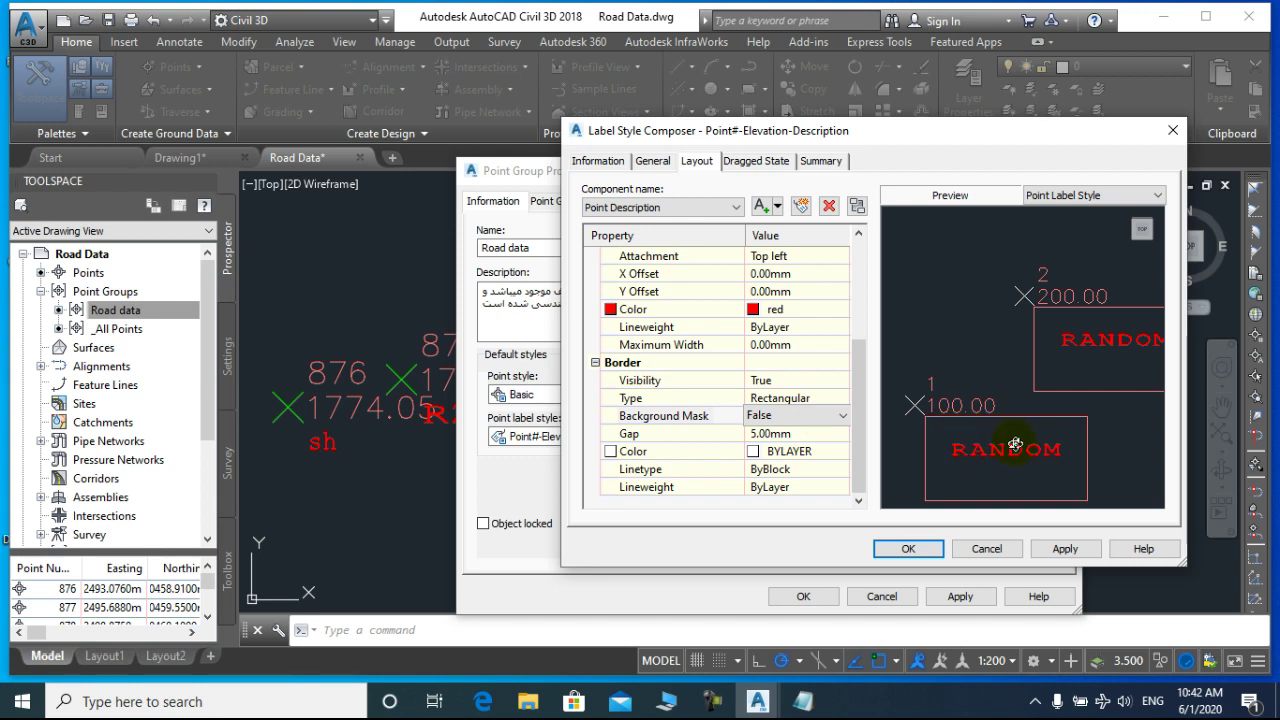
click(808, 433)
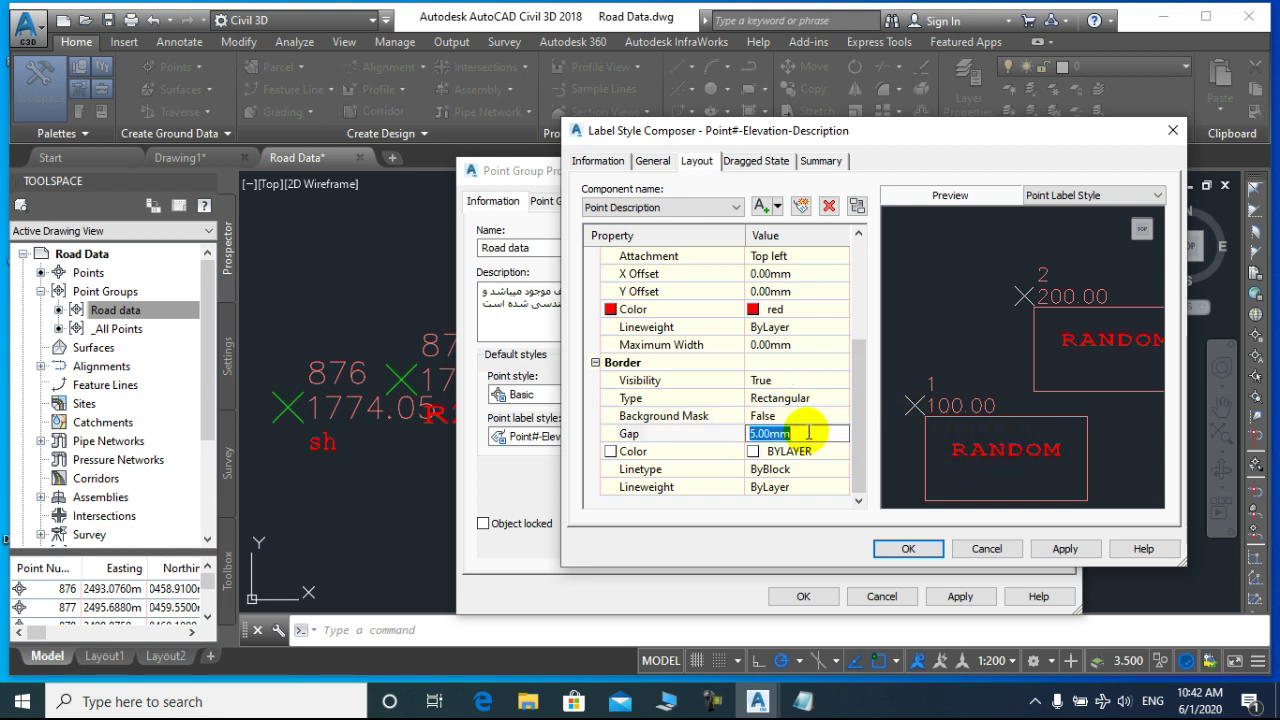
text(0)
click(828, 452)
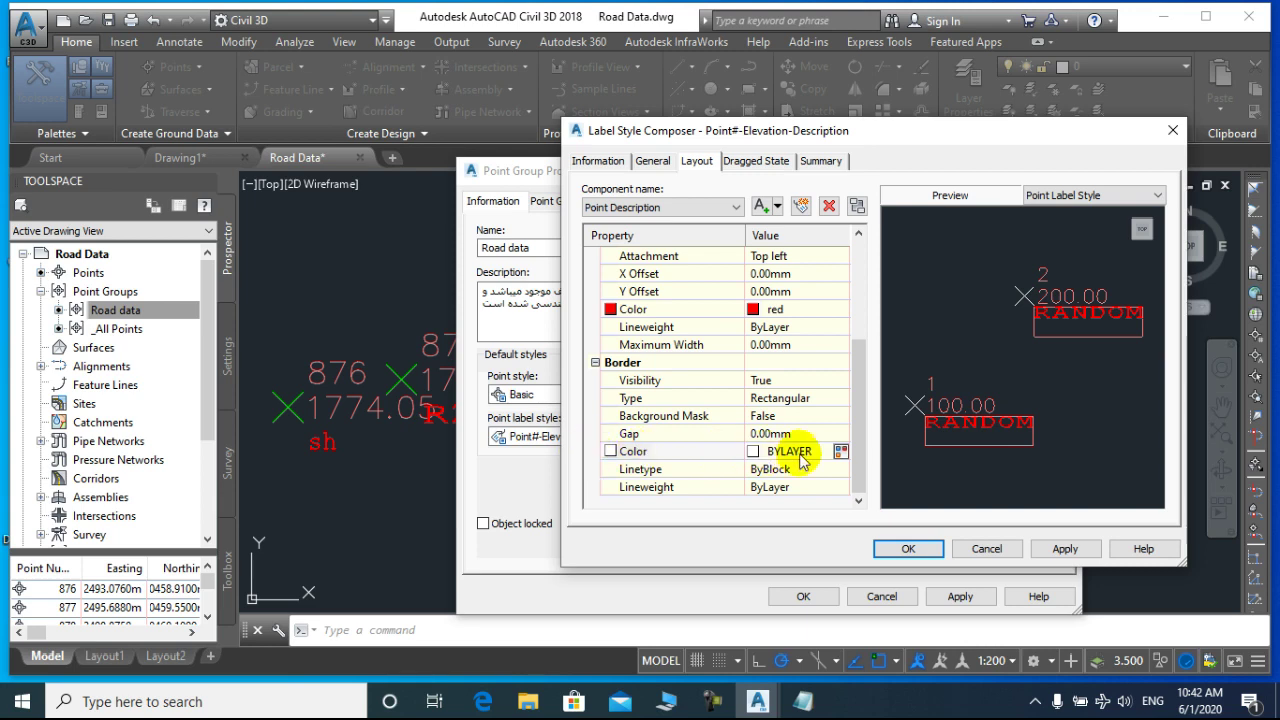
Step: Set the description border colour to yellow and its linetype to DASHED2
click(840, 452)
click(840, 452)
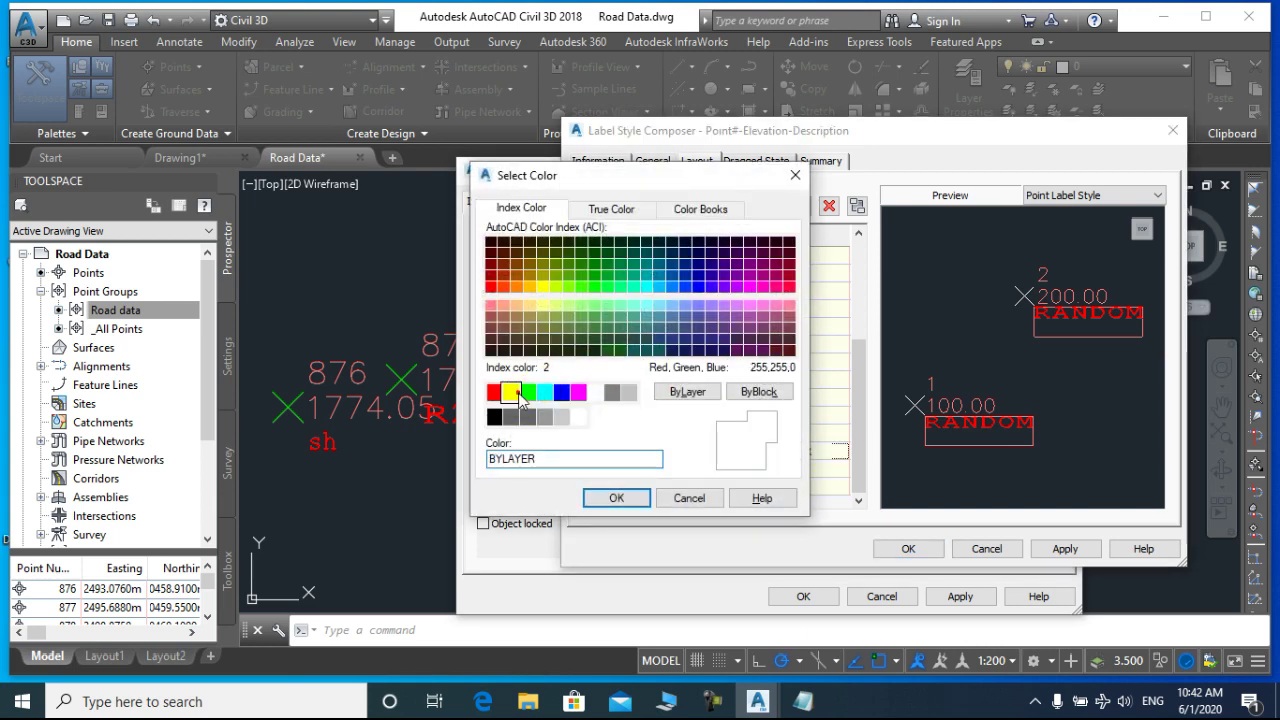
click(510, 392)
click(612, 497)
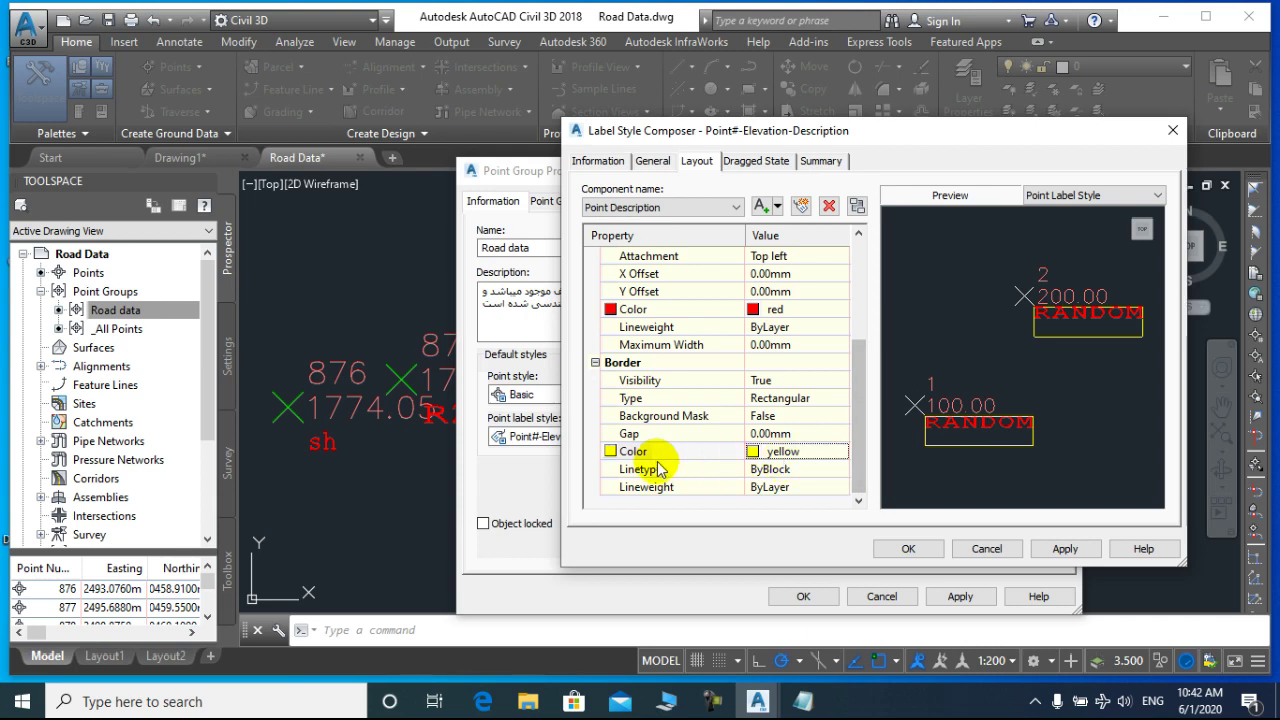
click(818, 470)
click(838, 469)
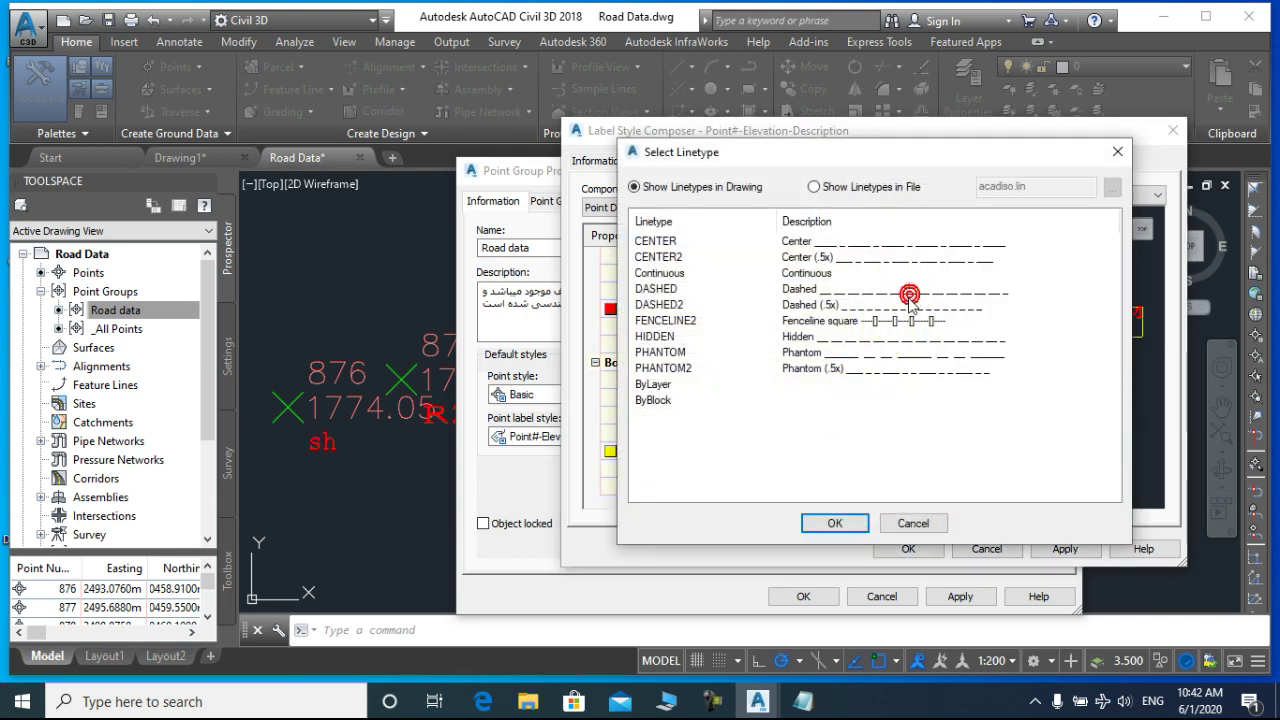
click(662, 305)
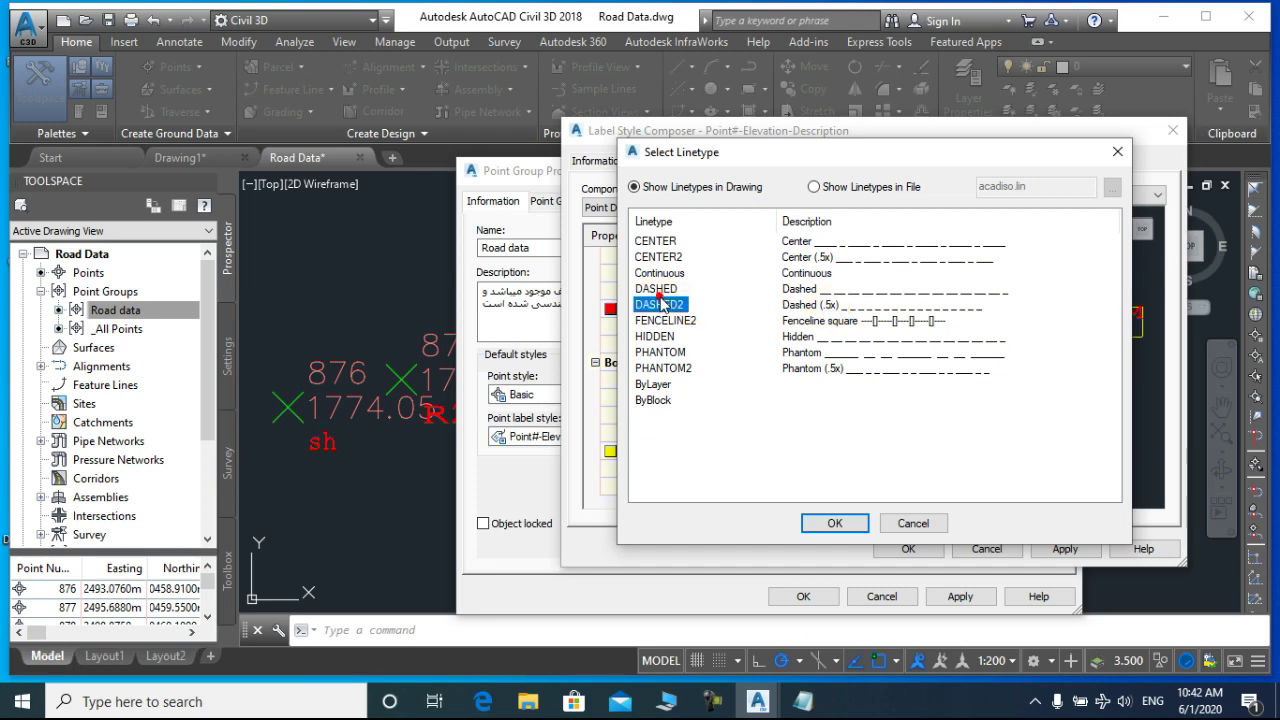
click(830, 521)
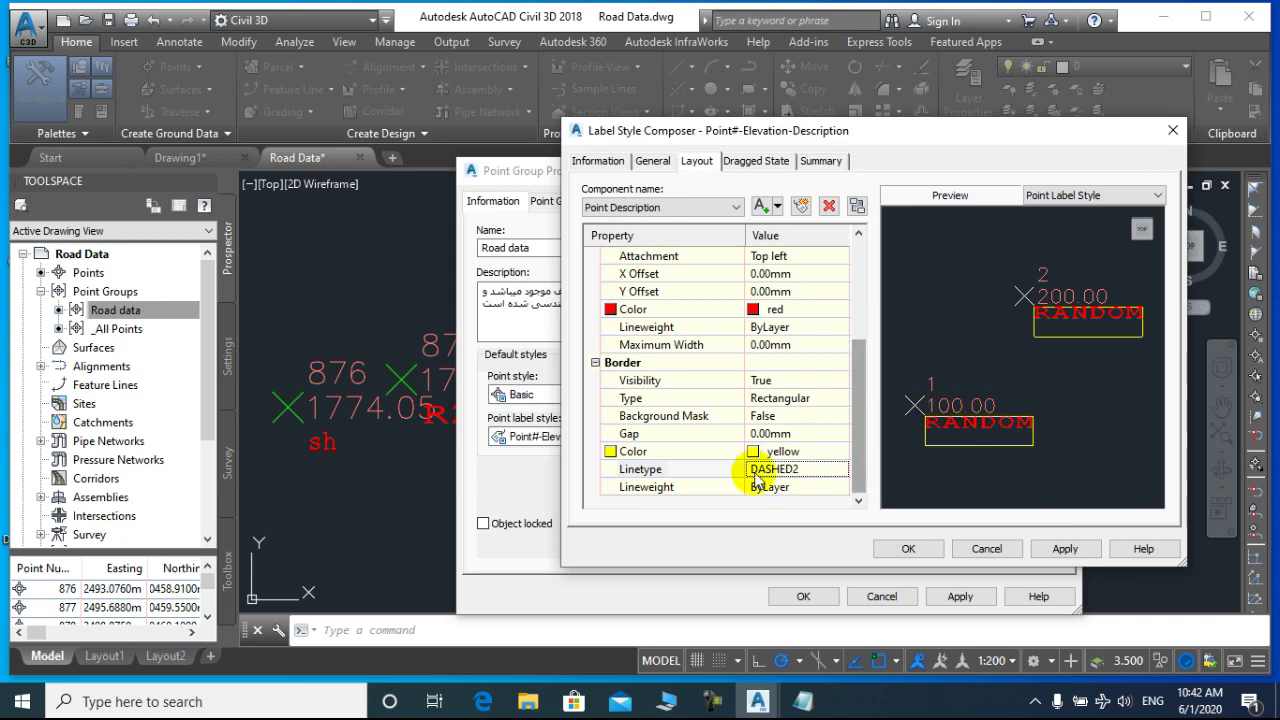
Step: Try a 0.80 mm border lineweight
click(797, 487)
click(840, 487)
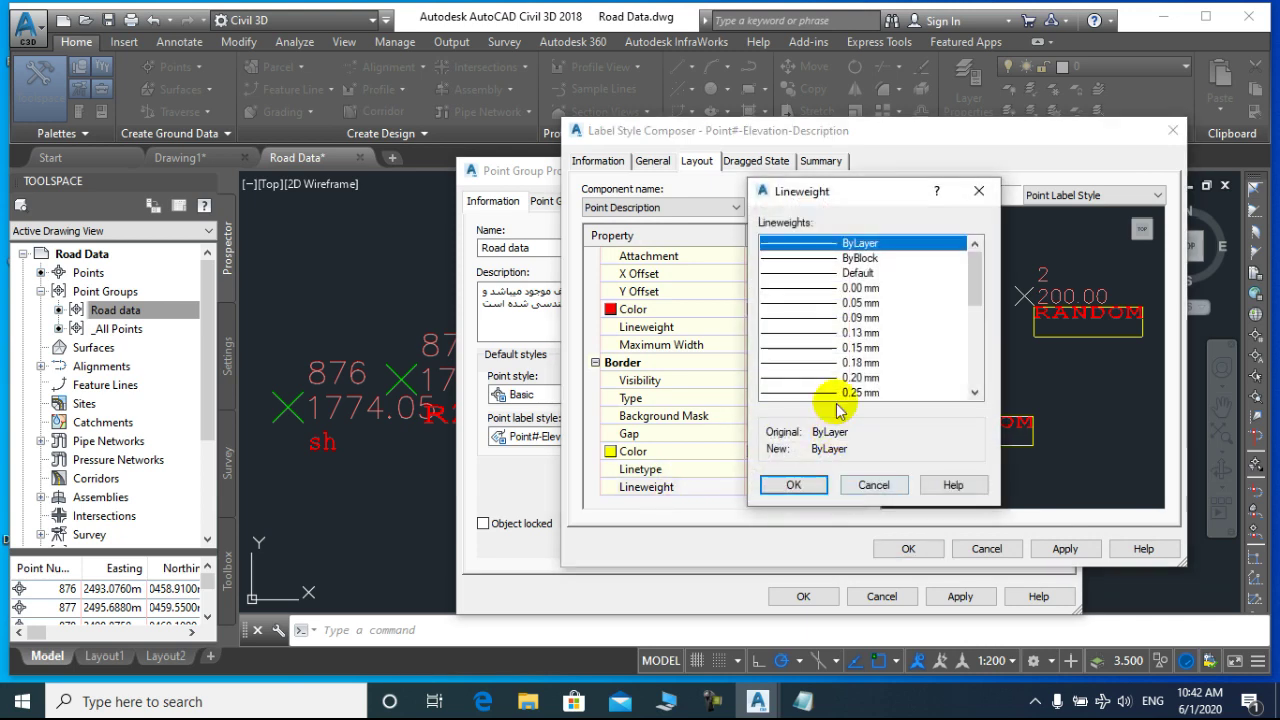
drag(972, 272, 975, 322)
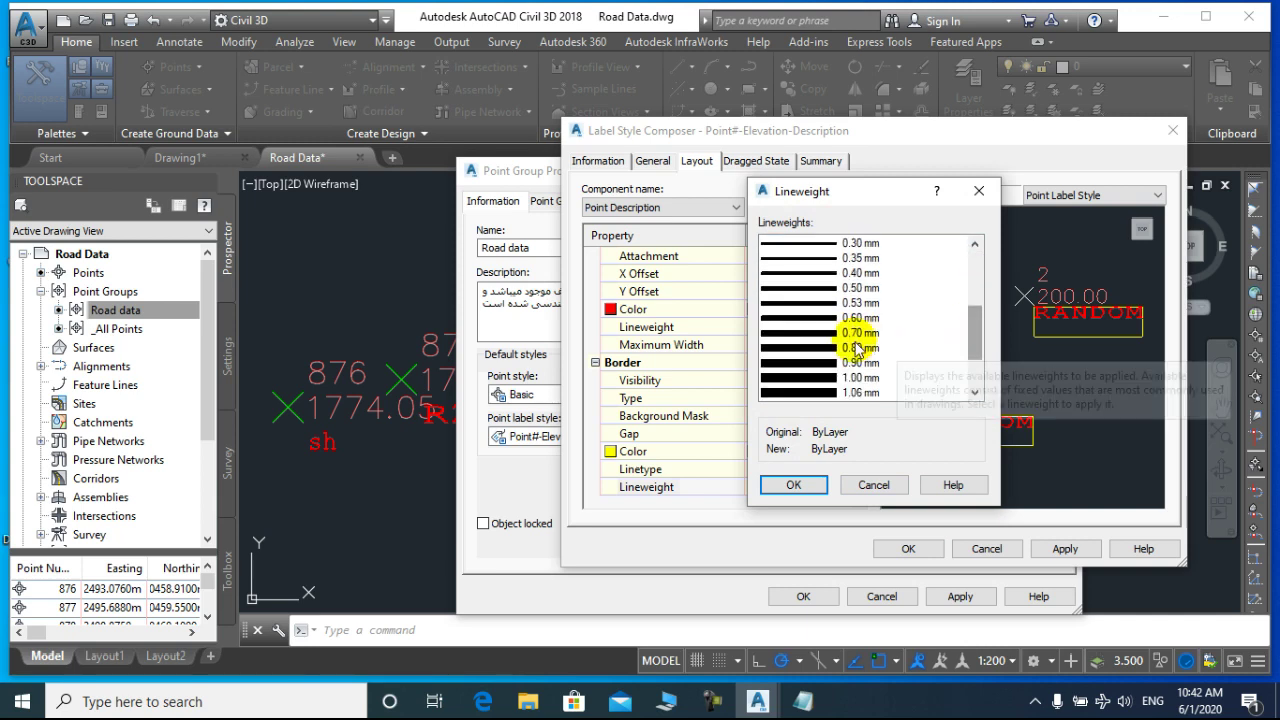
click(833, 347)
click(793, 484)
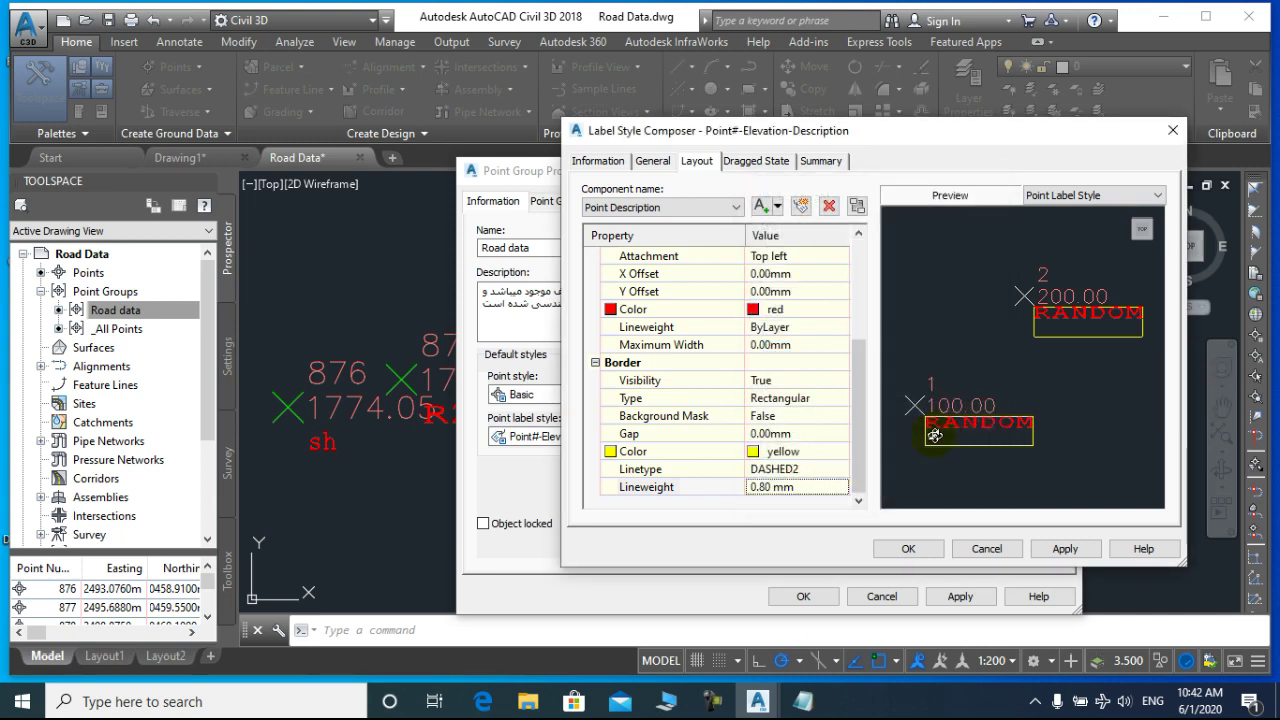
Step: Reset the border lineweight to ByLayer, then save the label style and apply it
click(836, 487)
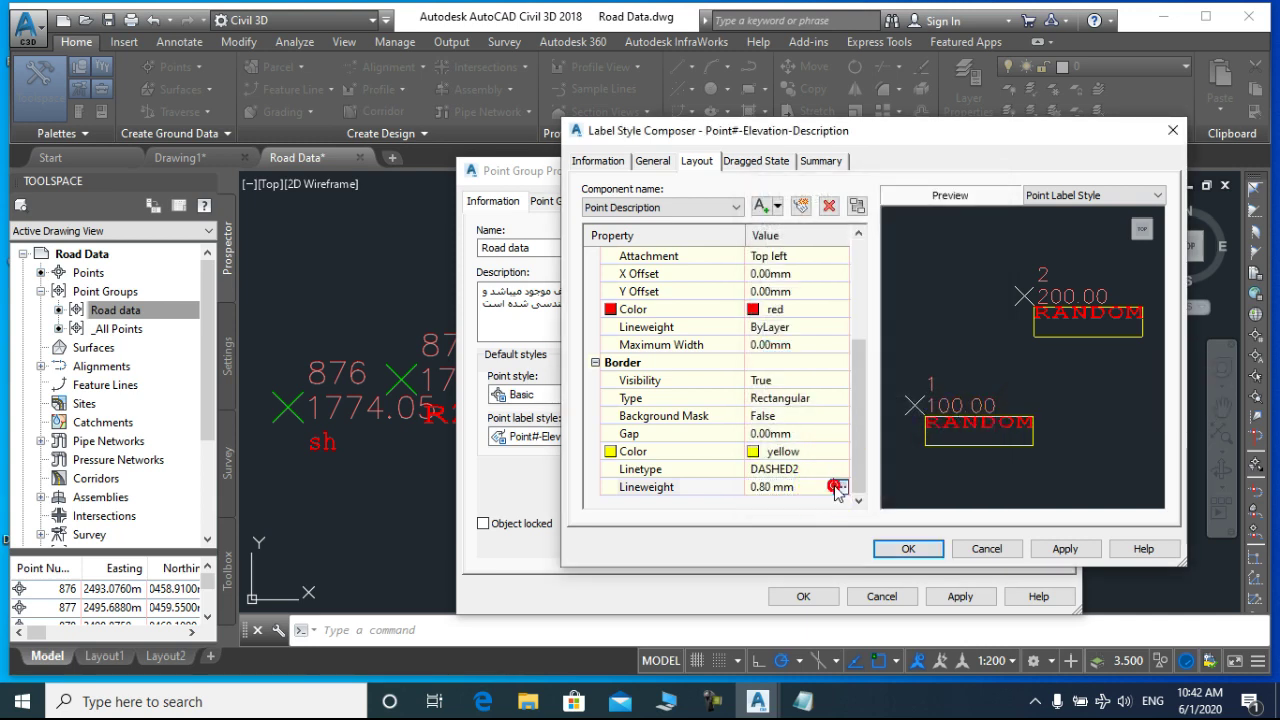
click(957, 260)
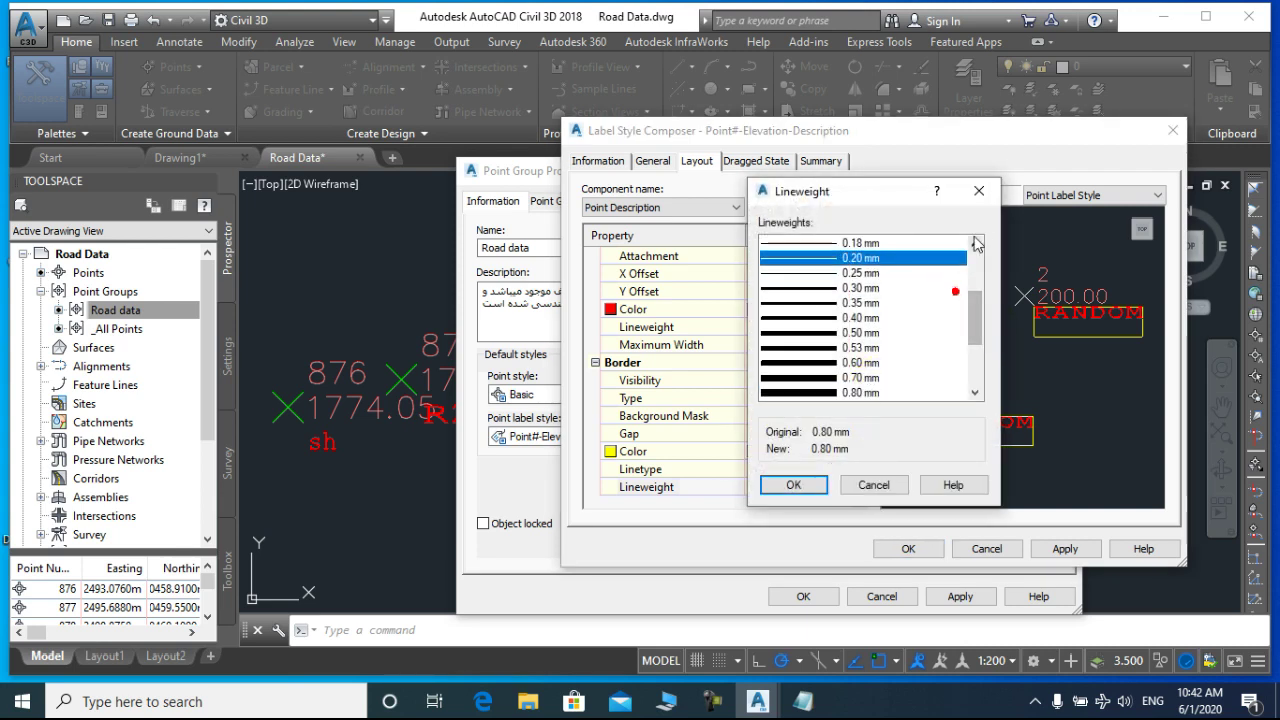
scroll(960, 285, up, 1)
scroll(971, 300, up, 2)
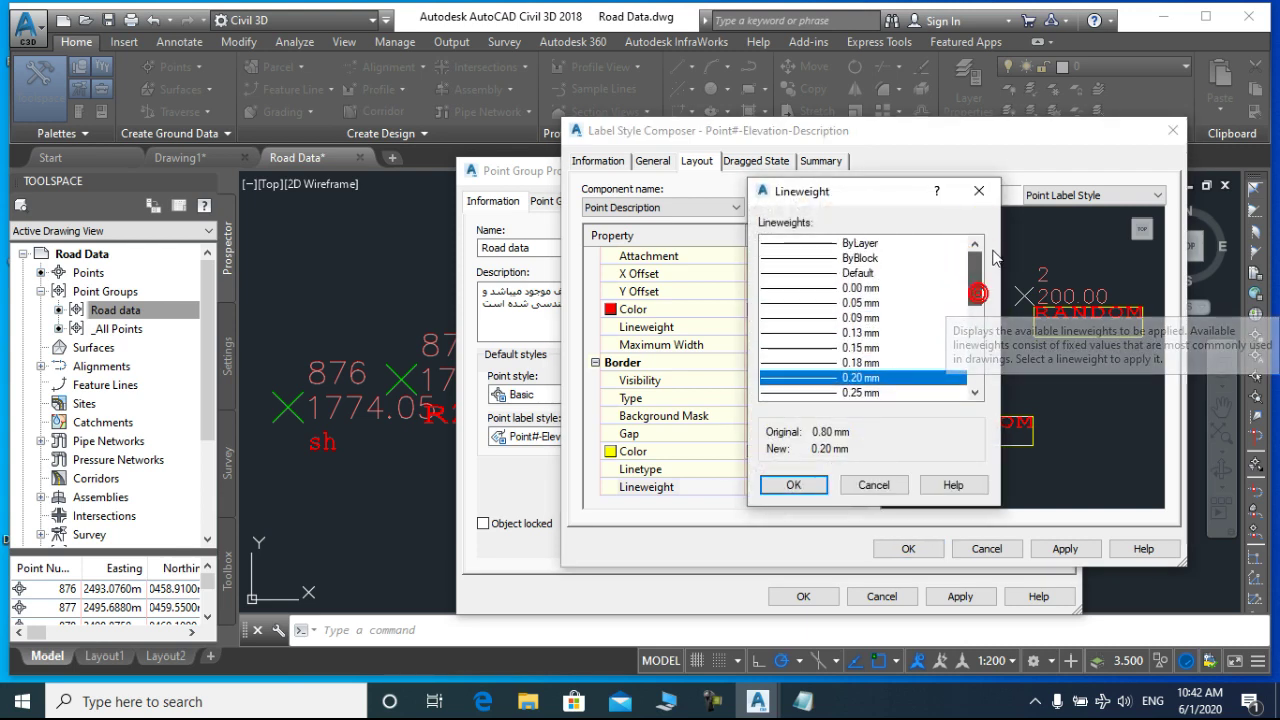
click(820, 244)
click(812, 486)
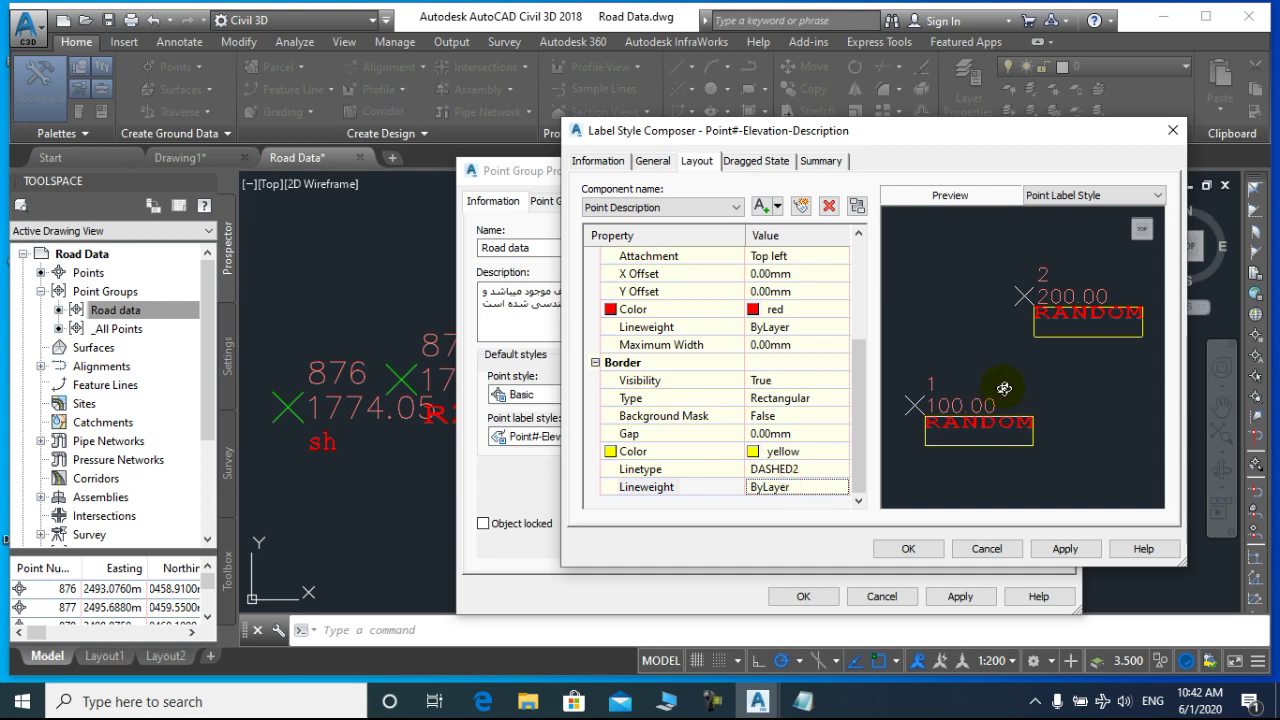
click(900, 556)
click(960, 596)
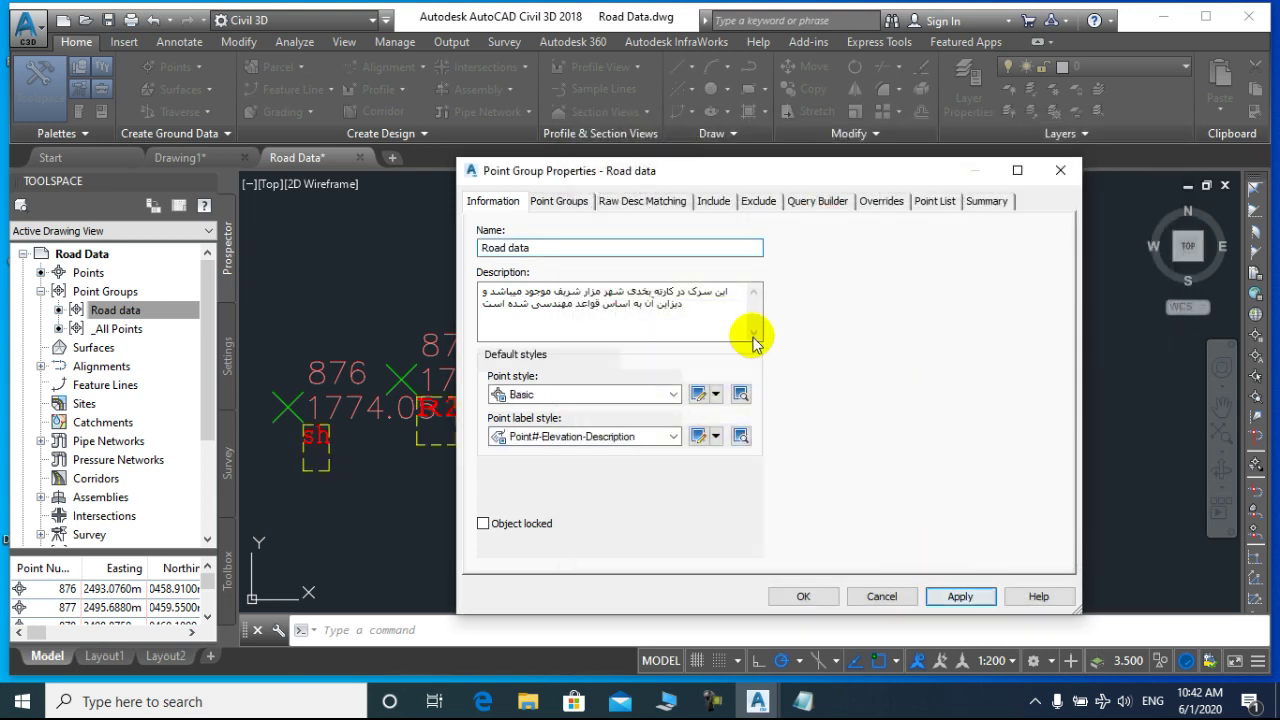
Step: Move the properties window aside to inspect the bordered labels, then confirm with OK
drag(770, 172, 1099, 439)
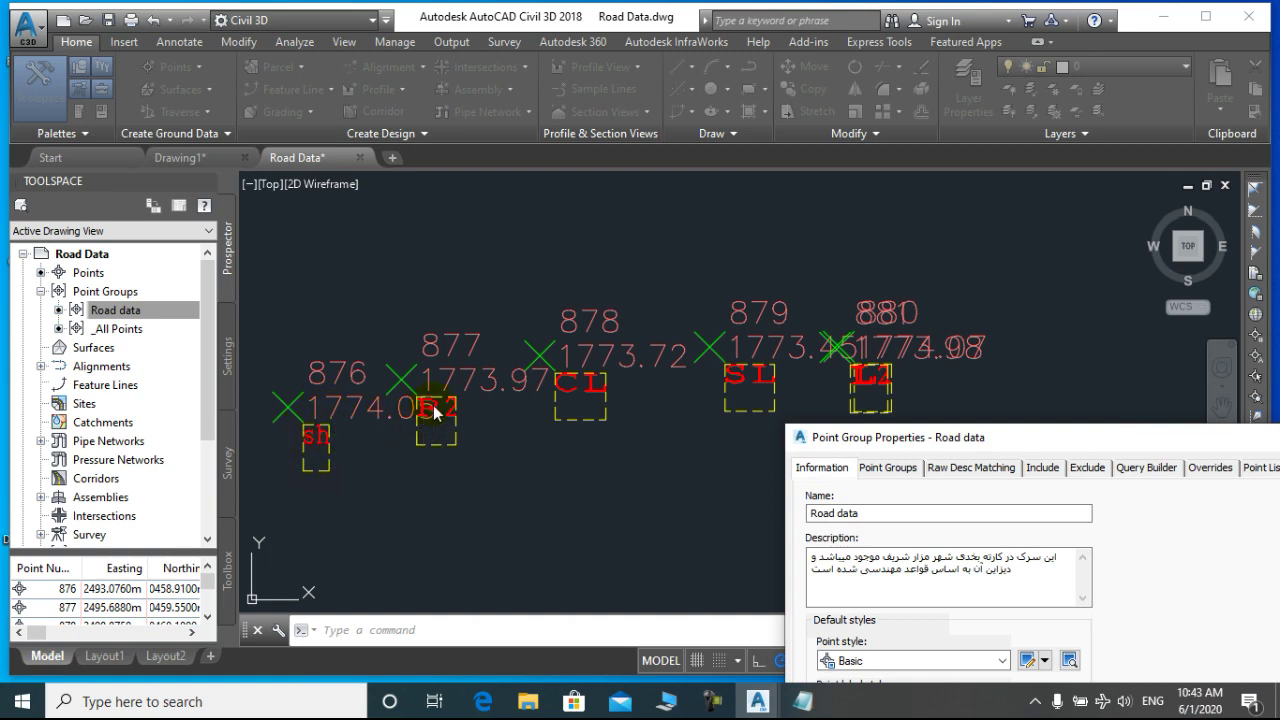
drag(874, 447, 697, 214)
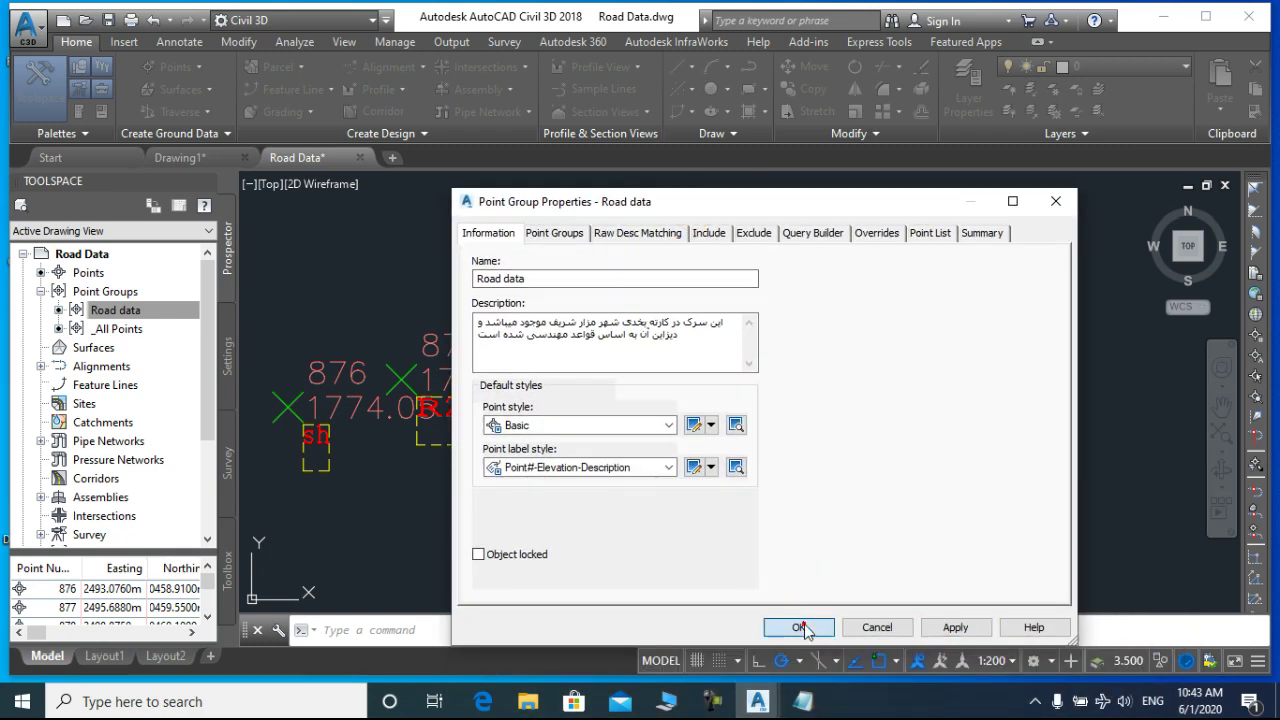
click(799, 627)
Step: Zoom and pan the drawing to bring points 876–880 into view
scroll(651, 443, down, 3)
scroll(651, 434, down, 2)
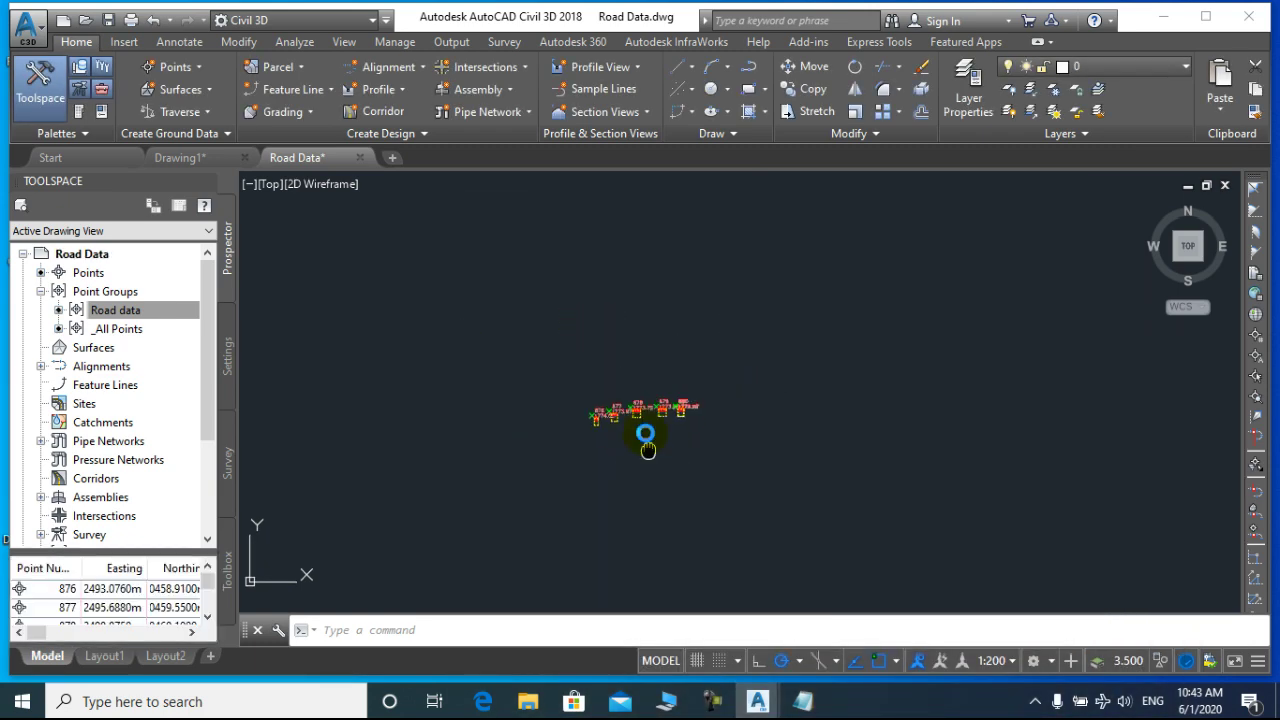
scroll(598, 409, down, 4)
mouse_move(612, 478)
middle_down()
mouse_move(600, 414)
mouse_move(605, 546)
middle_up()
scroll(600, 414, up, 8)
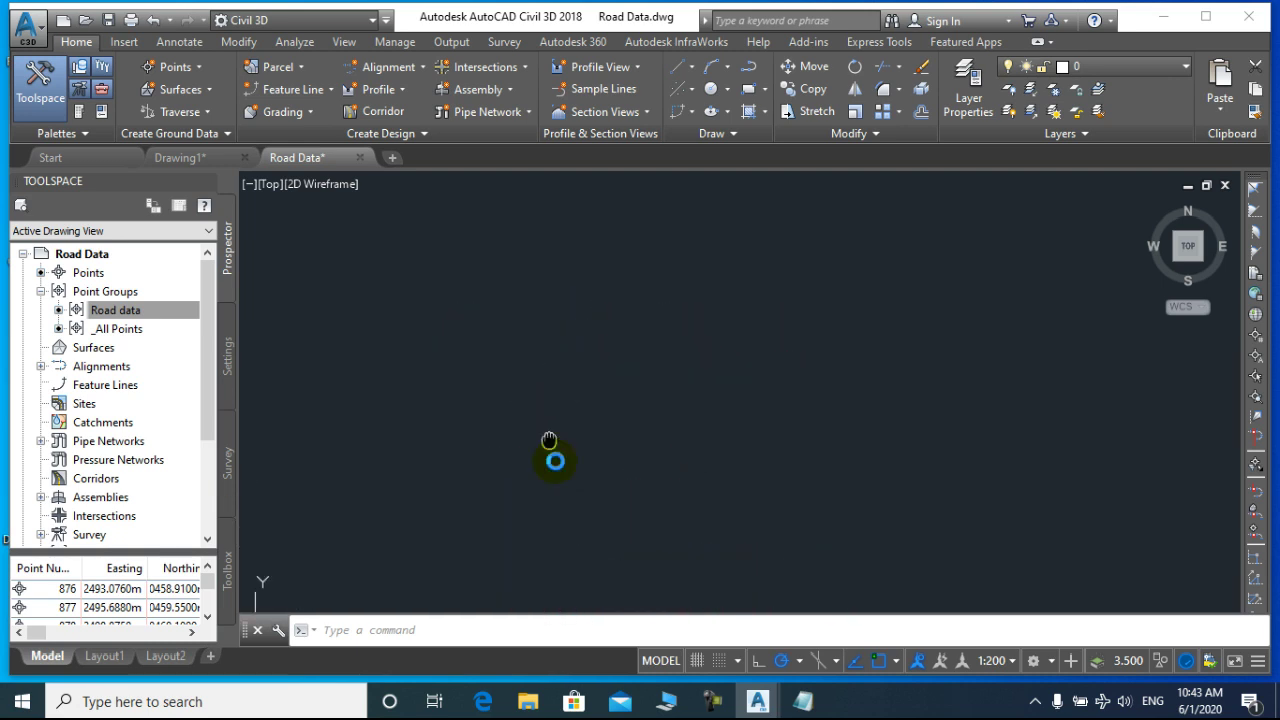
middle_drag(551, 449, 577, 457)
scroll(621, 477, up, 2)
scroll(629, 400, up, 1)
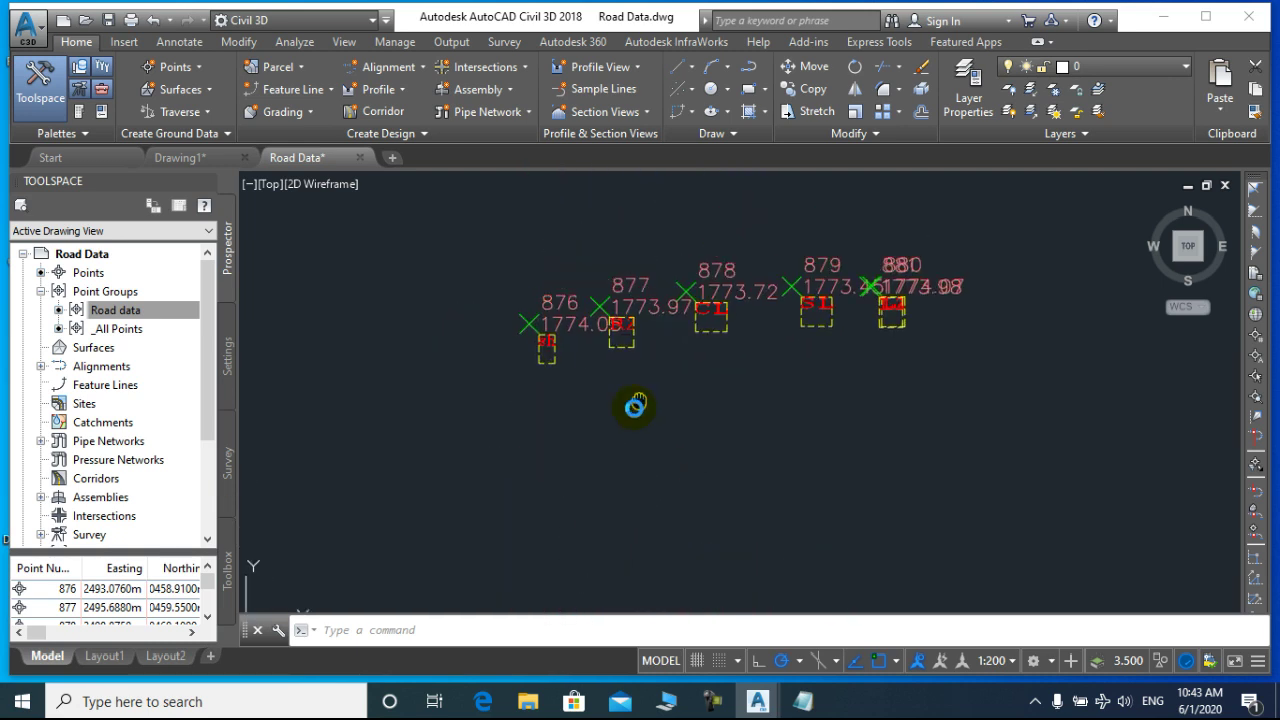
scroll(603, 437, up, 1)
scroll(600, 437, up, 2)
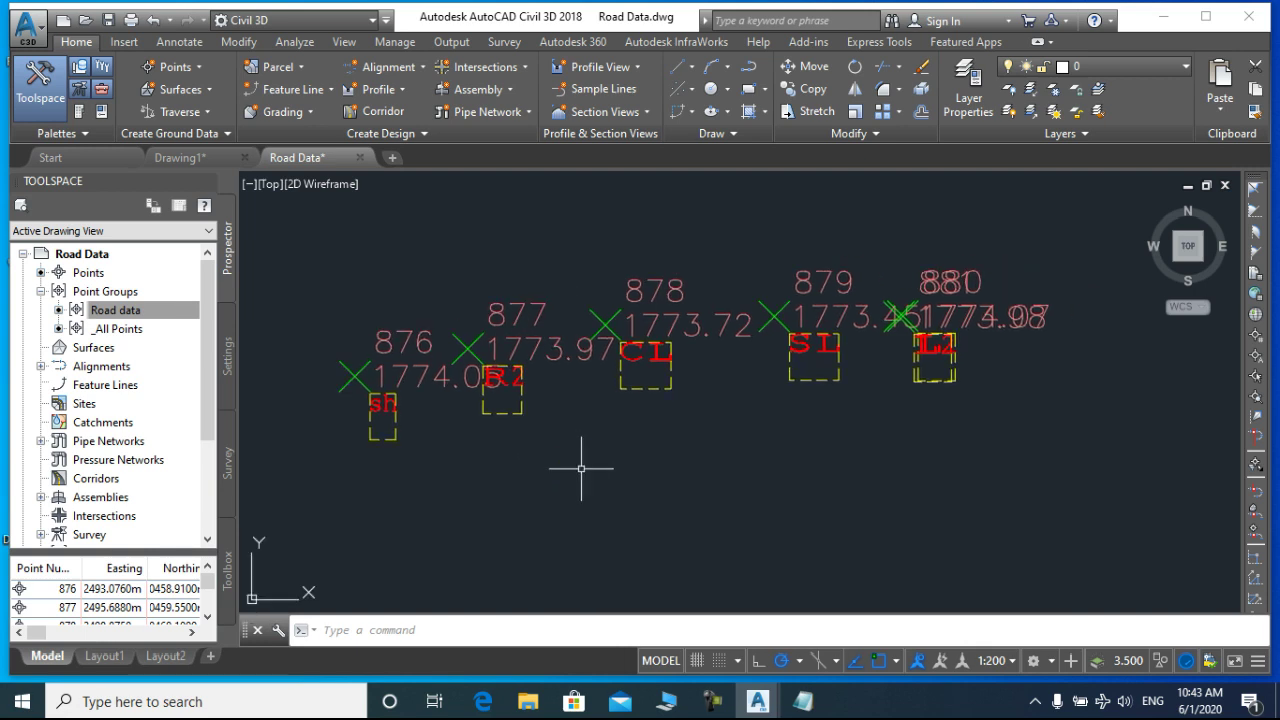
click(710, 703)
click(710, 703)
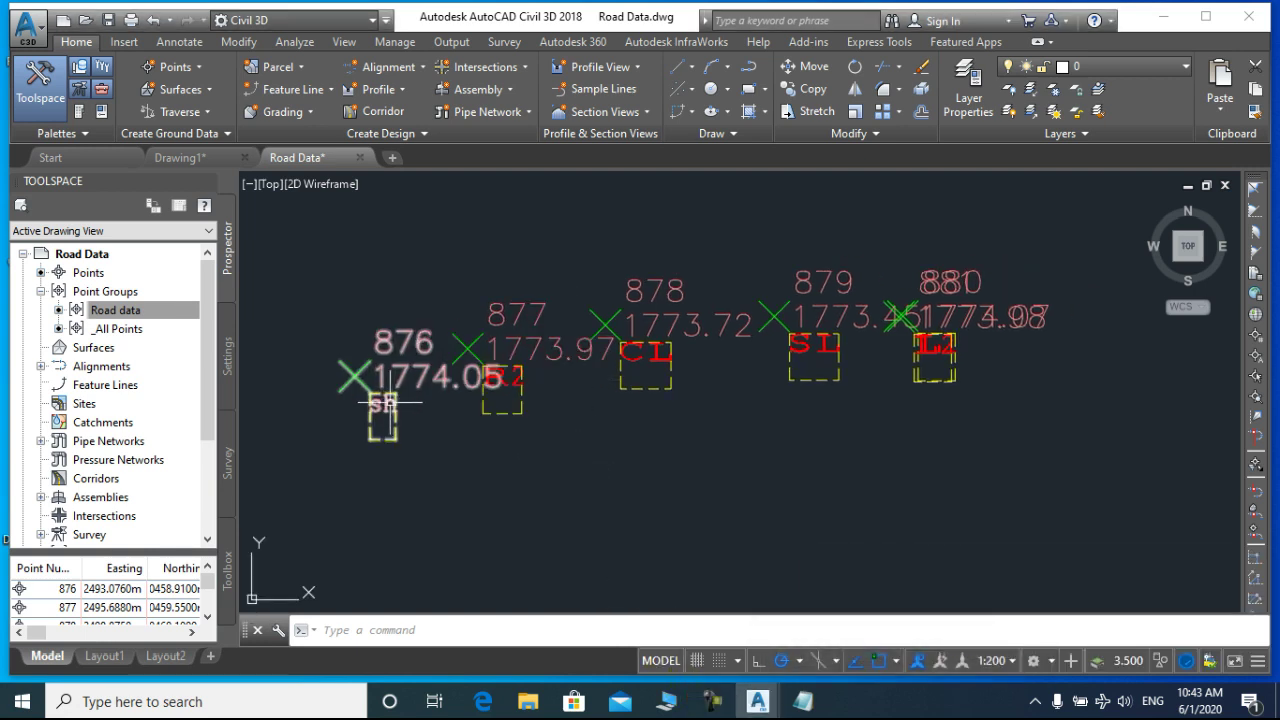
Step: Zoom in and out and shift the view slightly left to inspect the point labels
scroll(708, 403, down, 4)
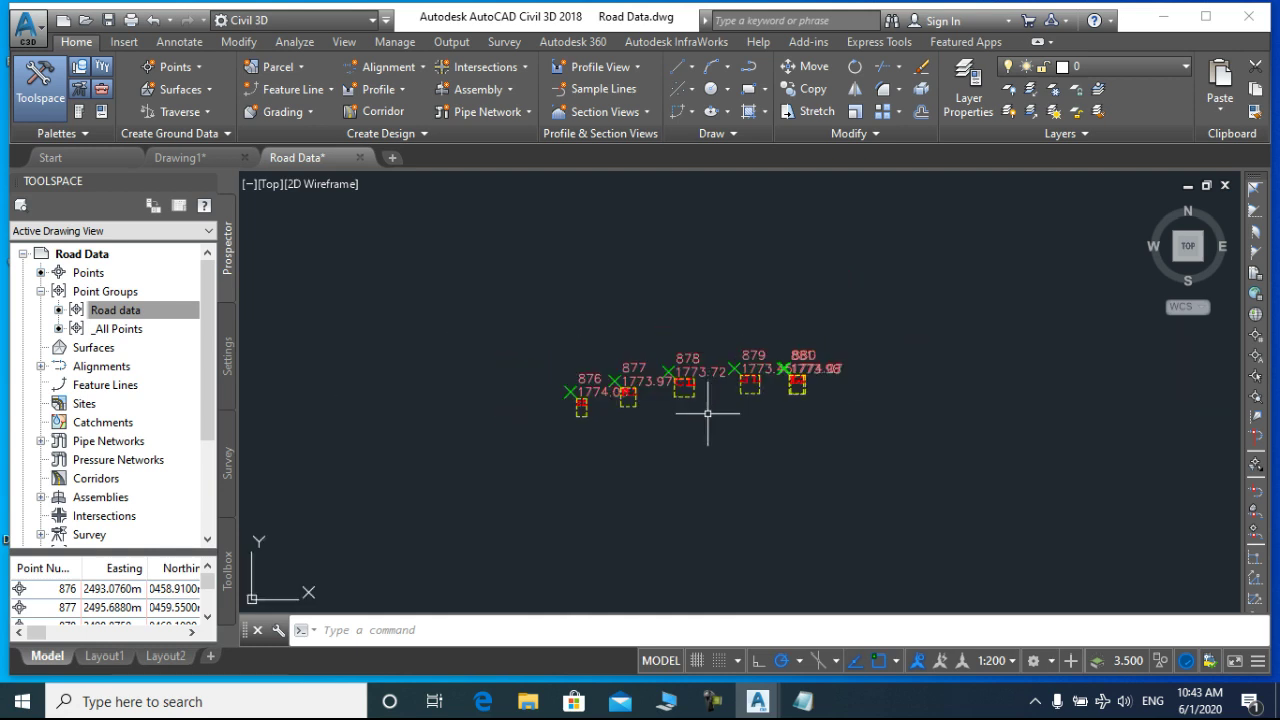
scroll(625, 410, up, 4)
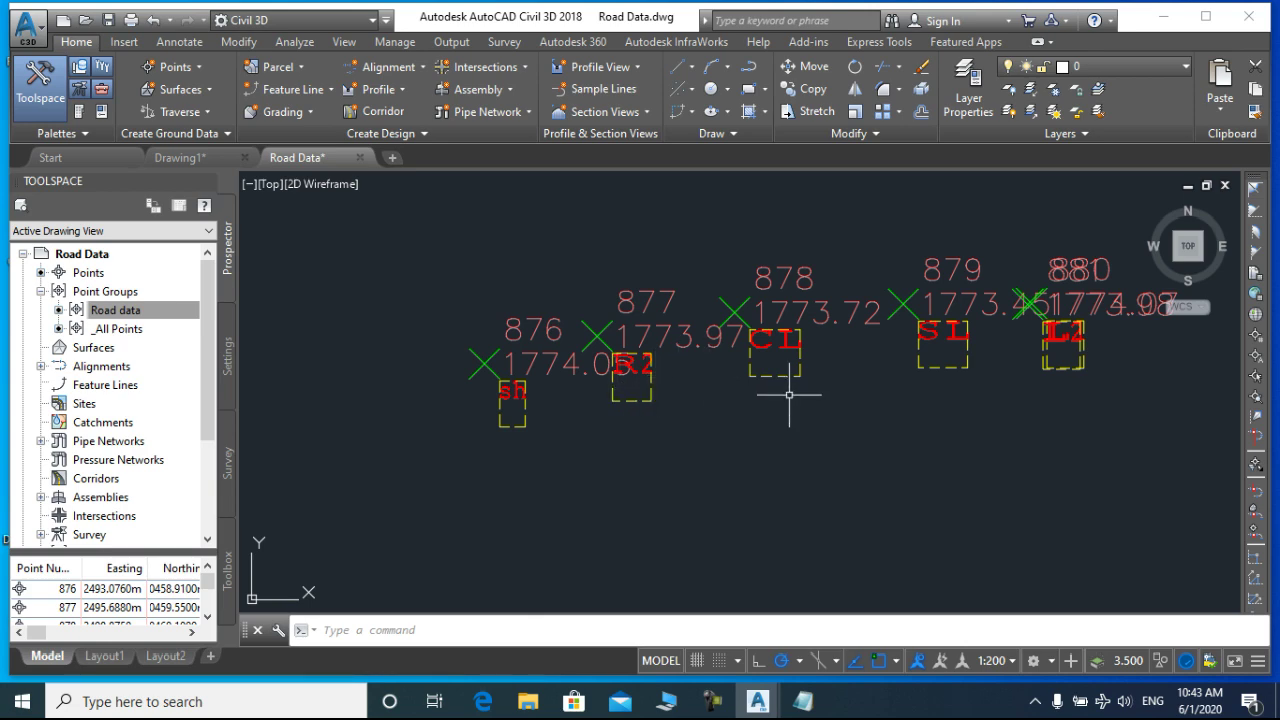
scroll(789, 395, down, 2)
scroll(778, 413, up, 2)
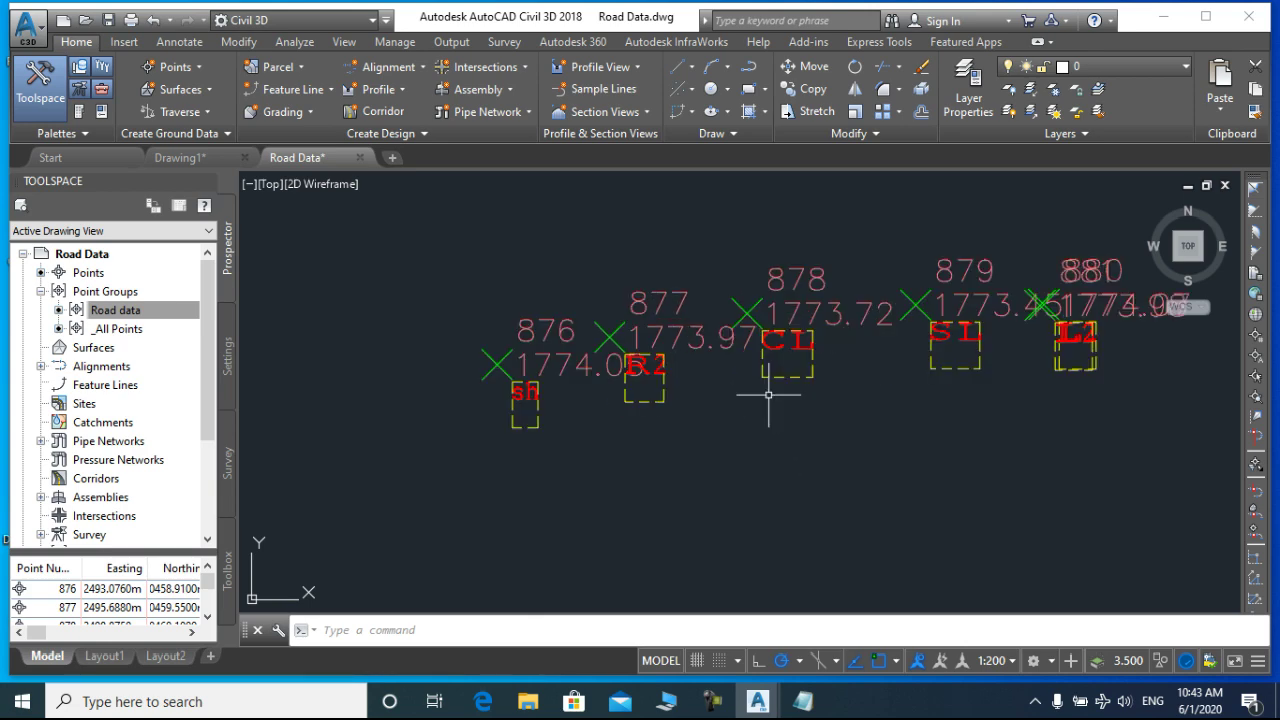
scroll(757, 391, up, 1)
scroll(480, 421, up, 2)
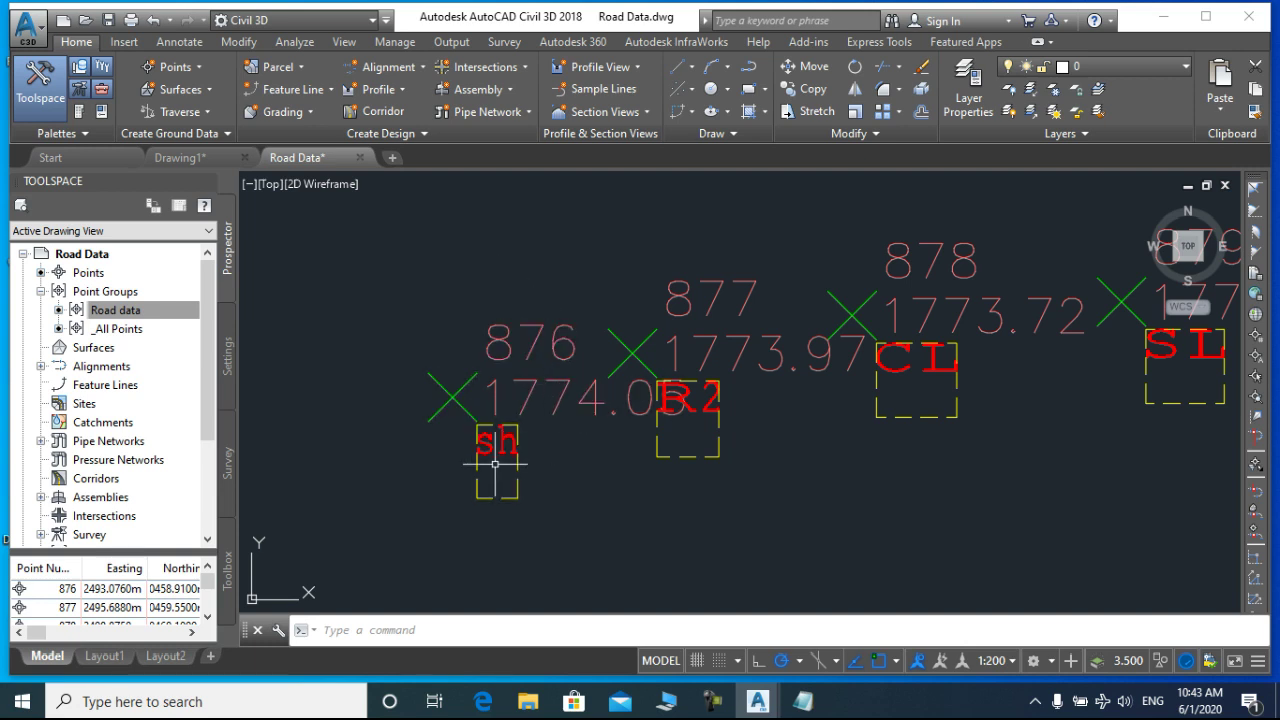
scroll(531, 407, down, 2)
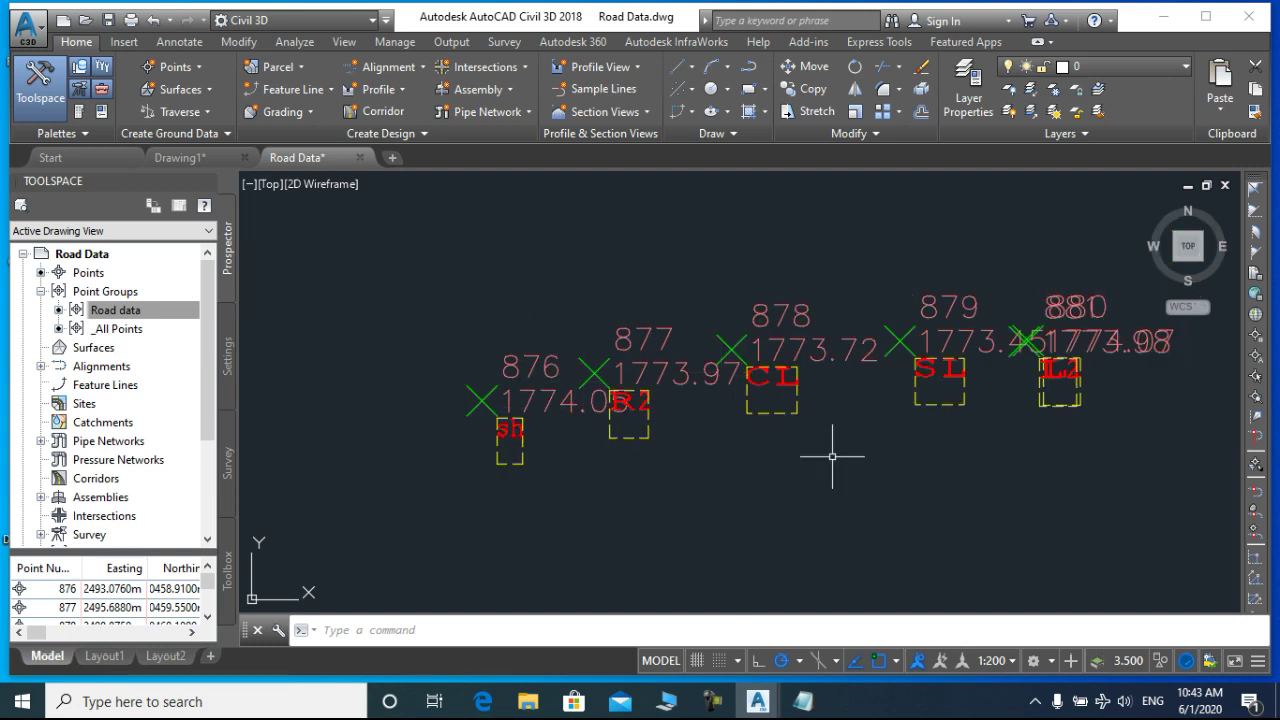
middle_drag(855, 444, 771, 443)
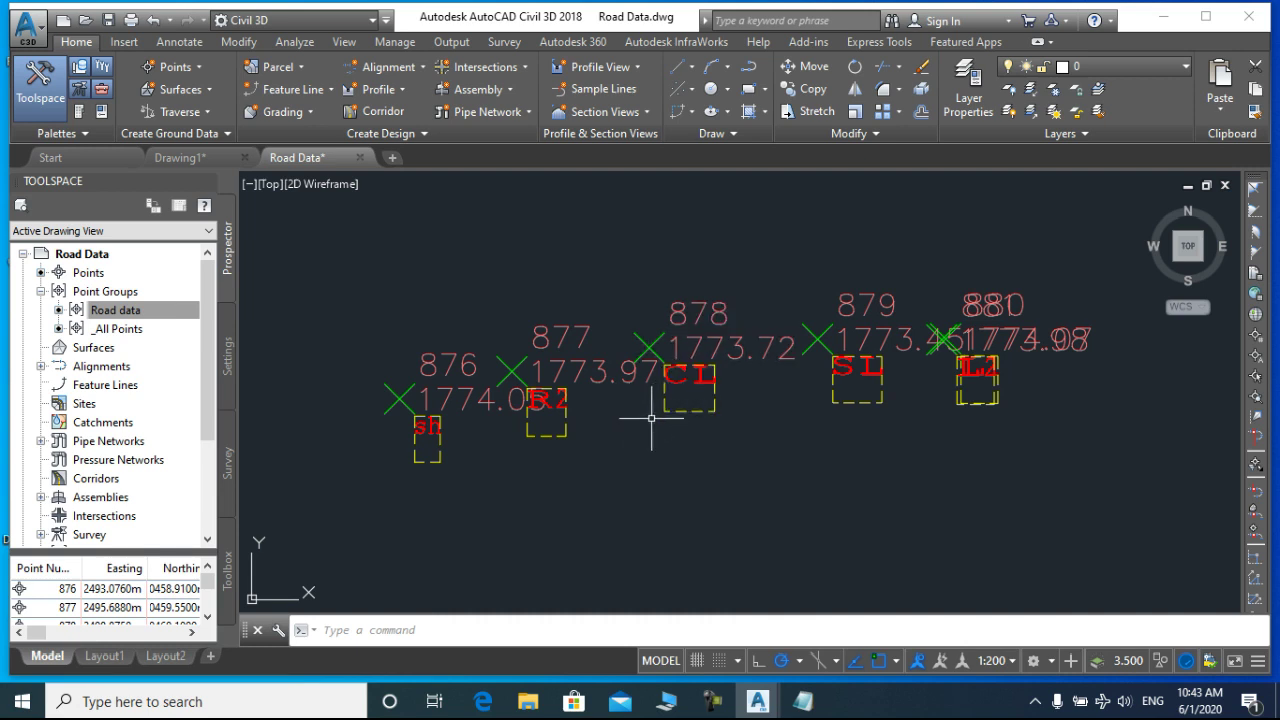
click(600, 436)
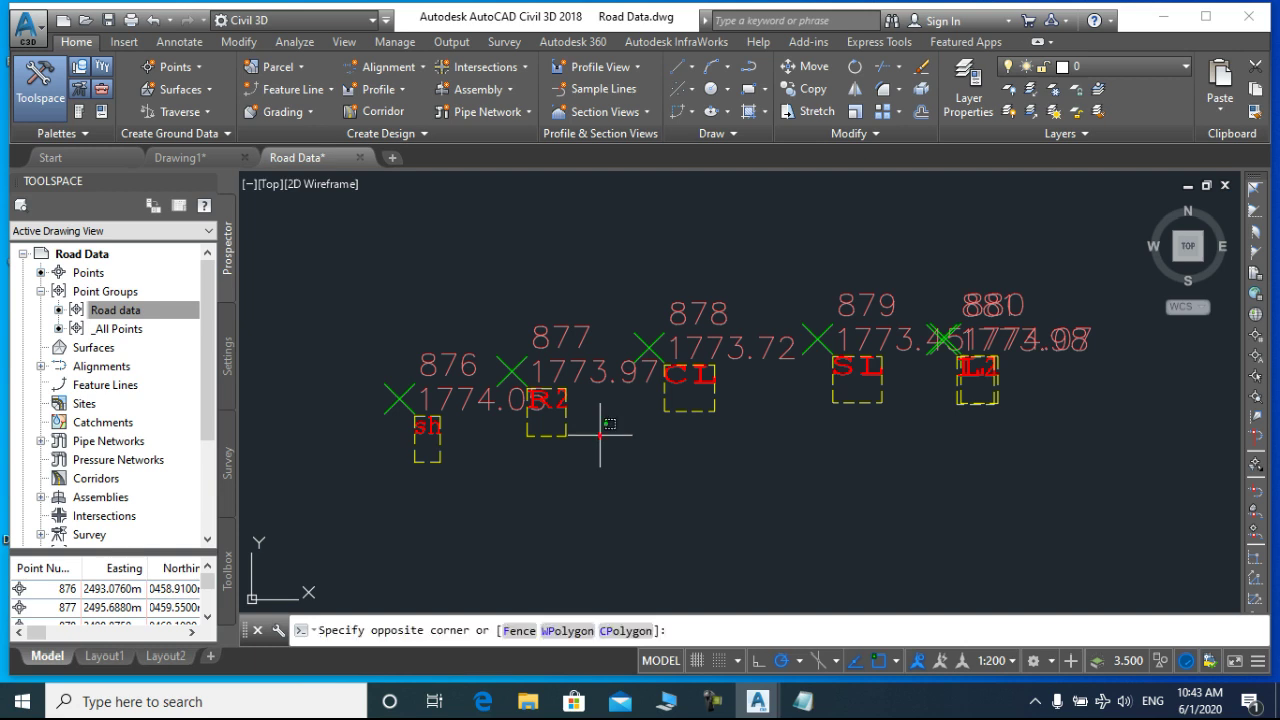
click(774, 437)
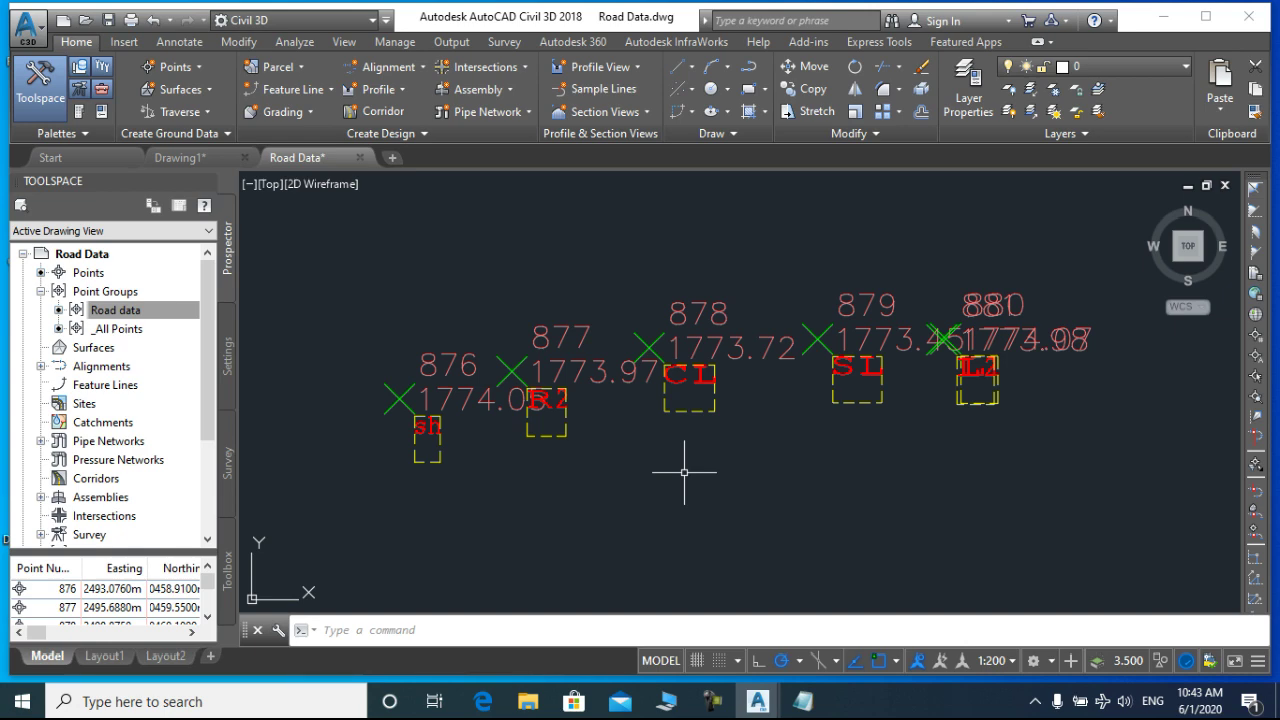
Step: Open the Point#-Elevation-Description label style from the Road data point group properties
right_click(102, 302)
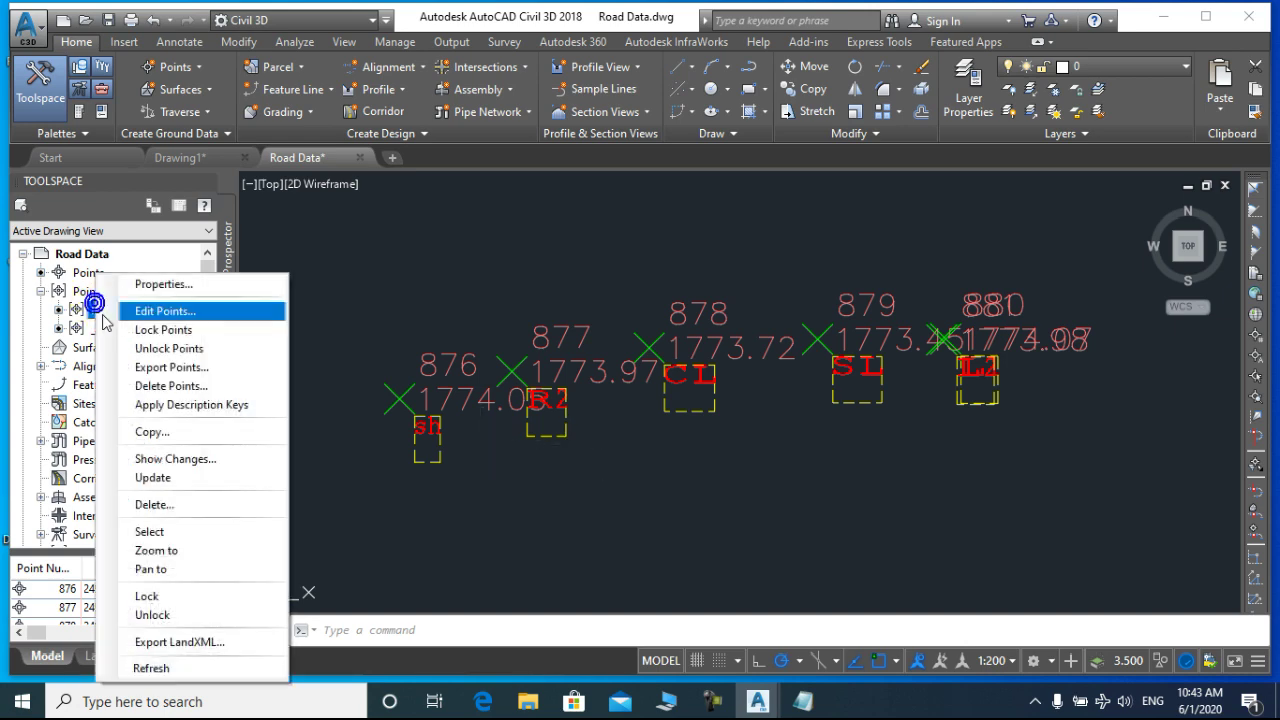
click(160, 284)
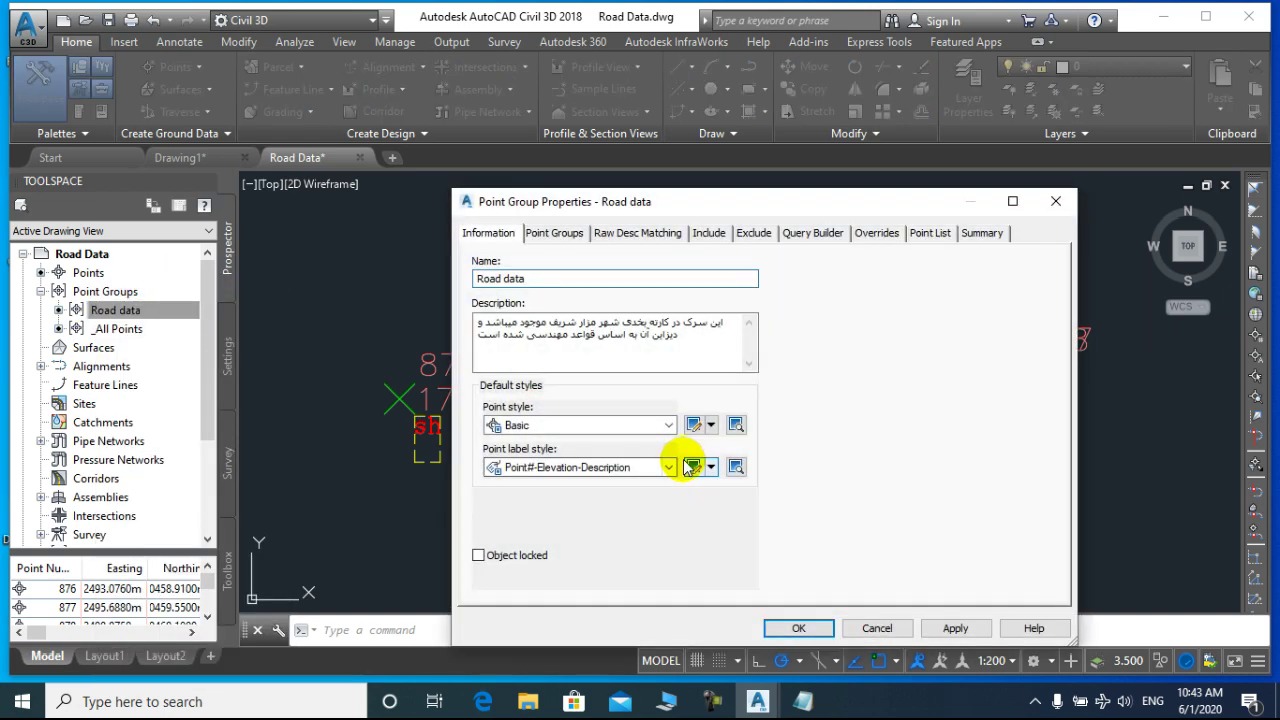
click(694, 468)
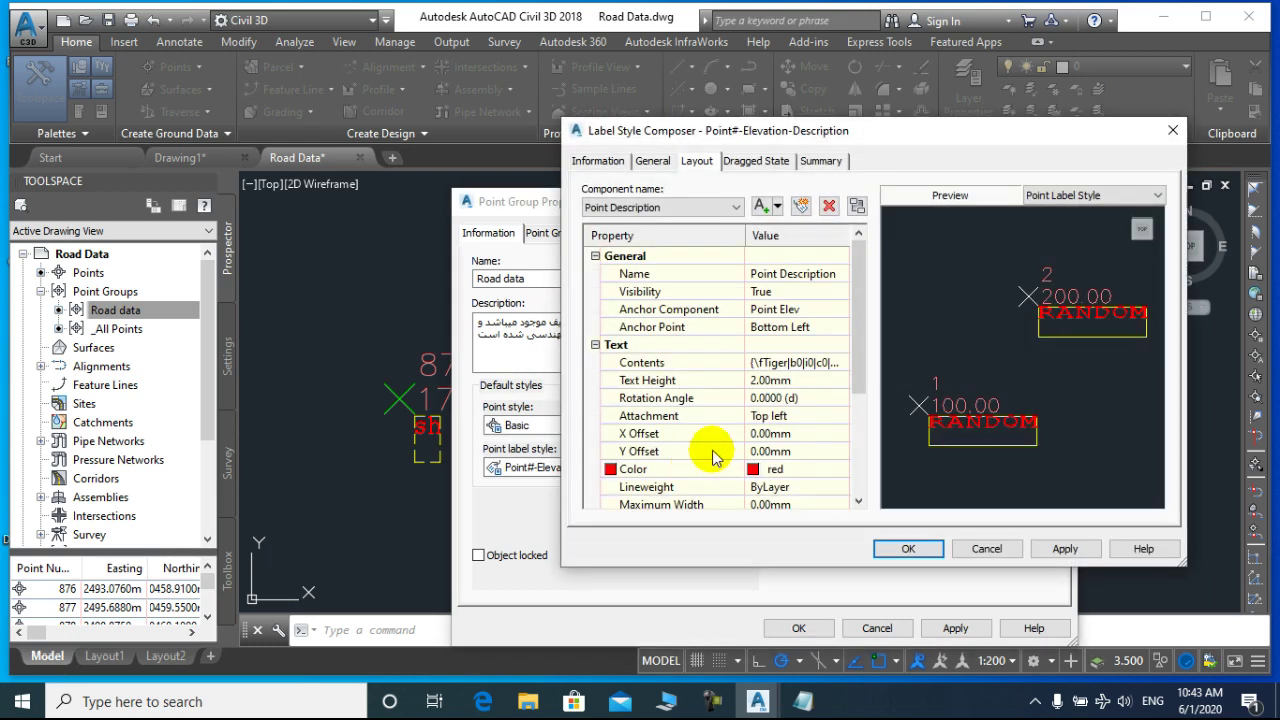
drag(861, 349, 857, 462)
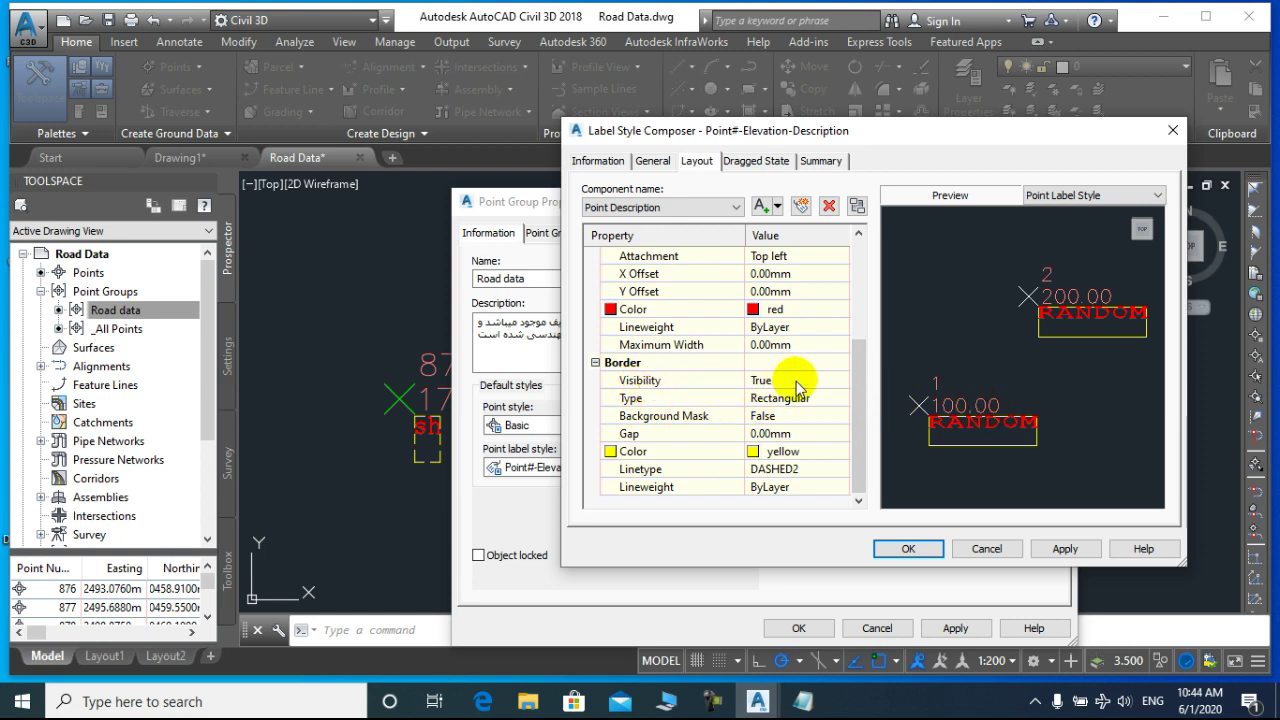
Step: Set the description Border Visibility to False and its text colour to 11 (light red)
click(822, 380)
click(845, 380)
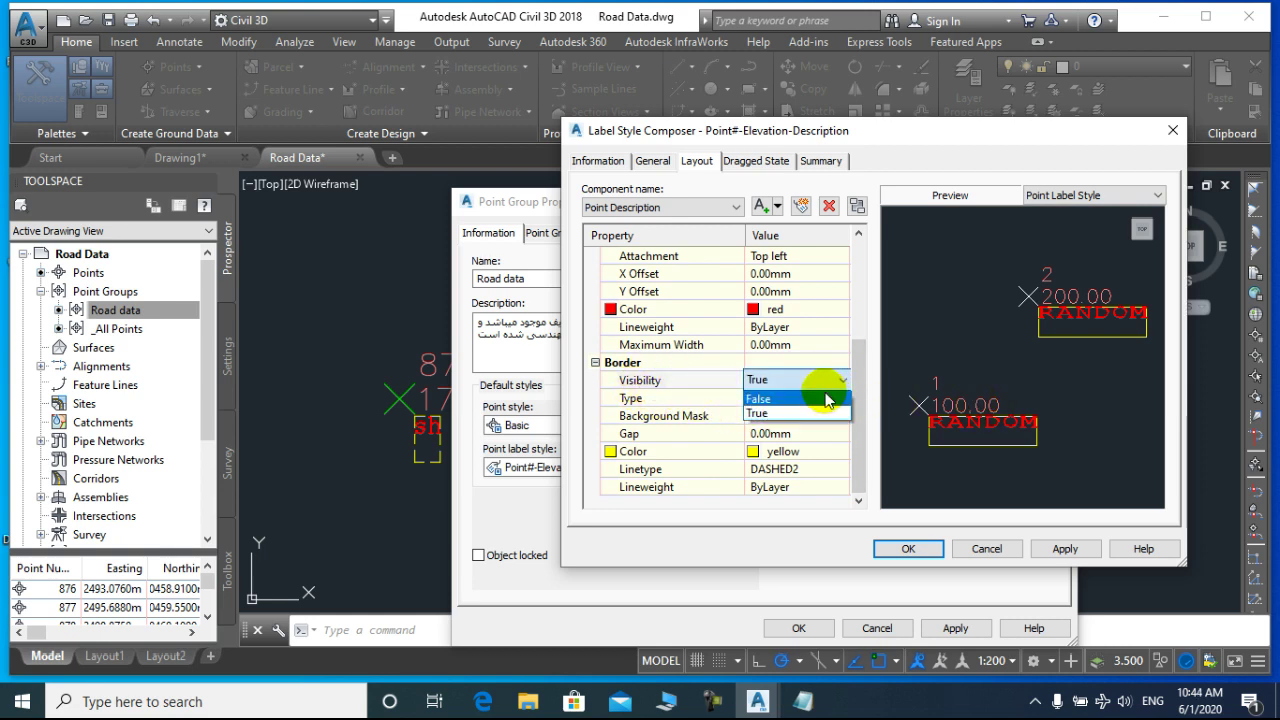
click(824, 399)
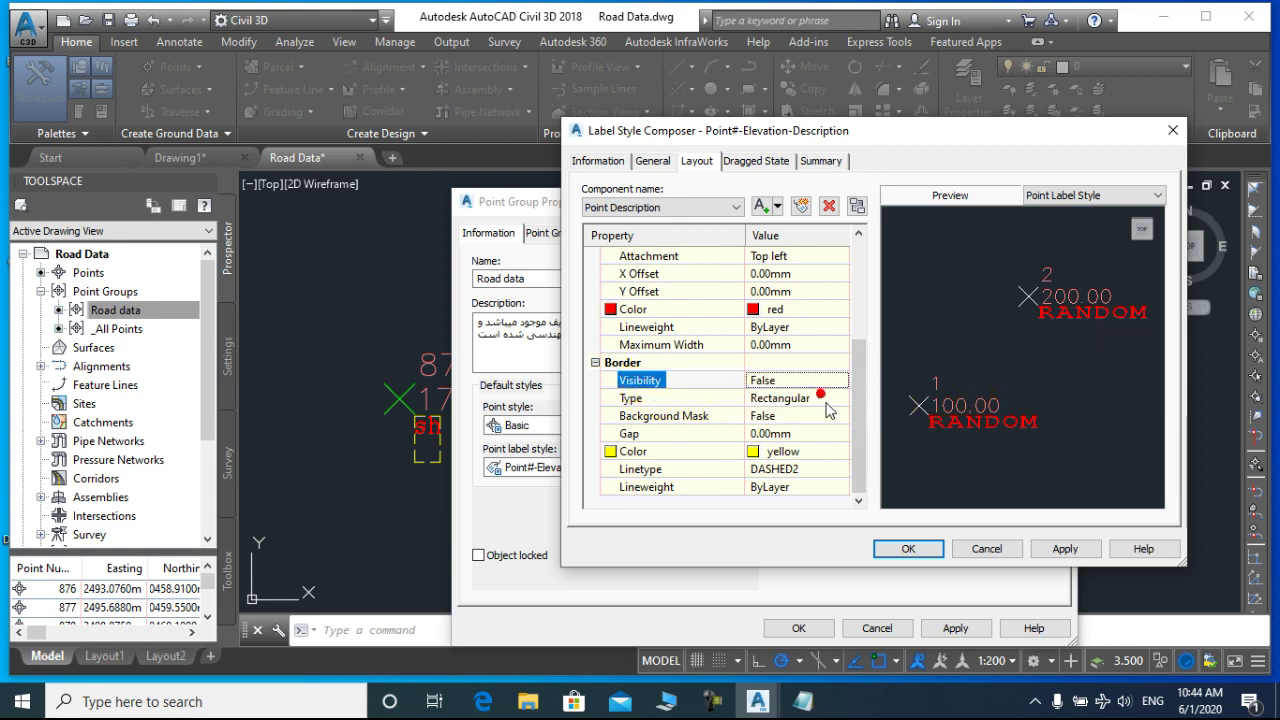
click(822, 309)
click(840, 309)
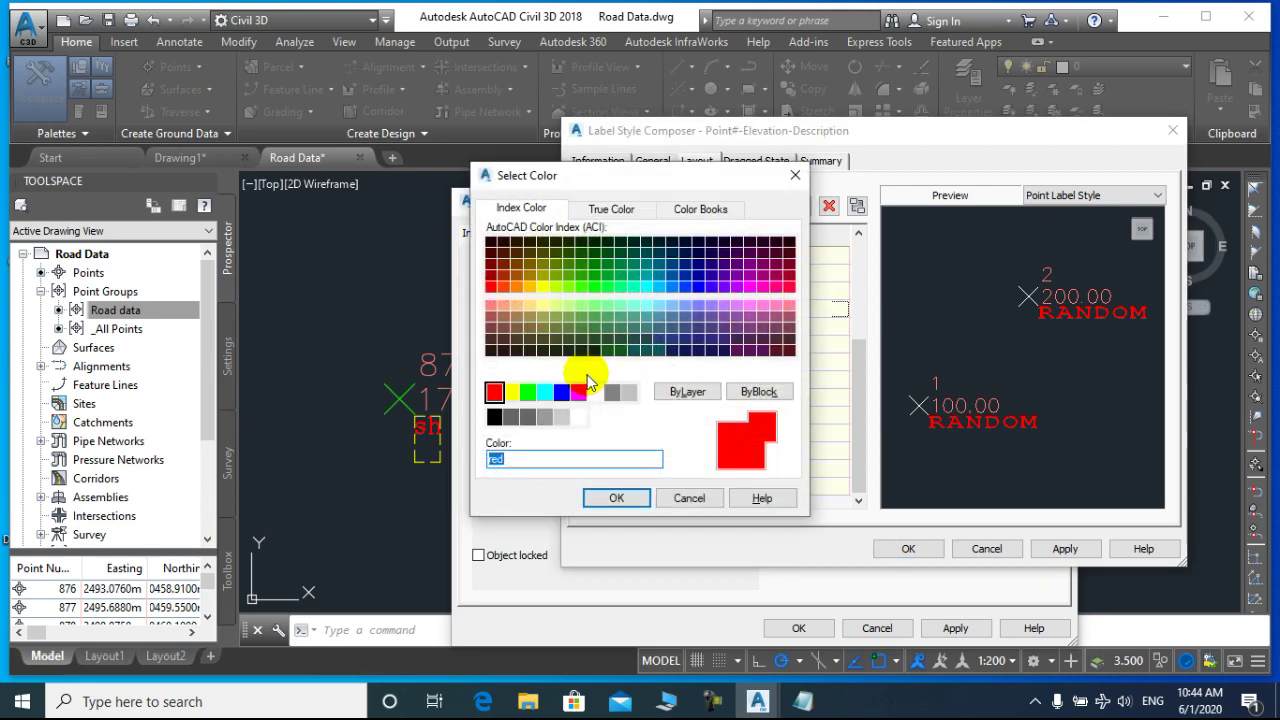
click(492, 303)
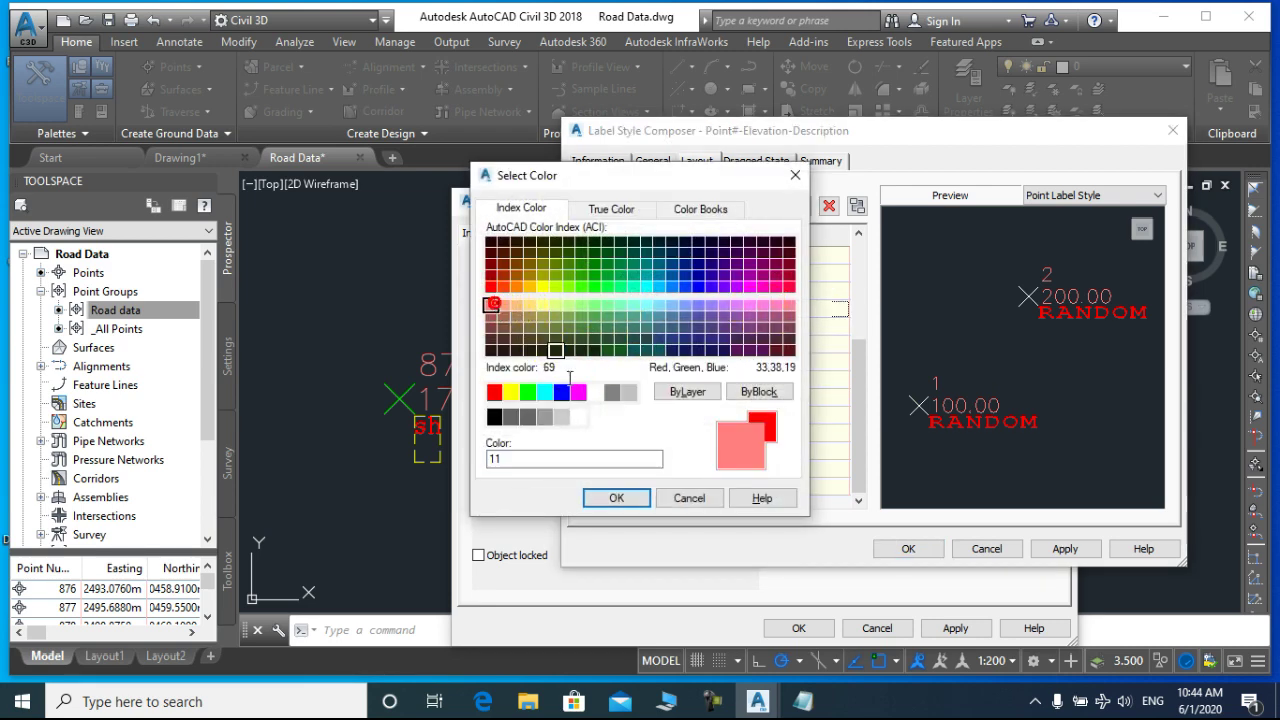
click(616, 498)
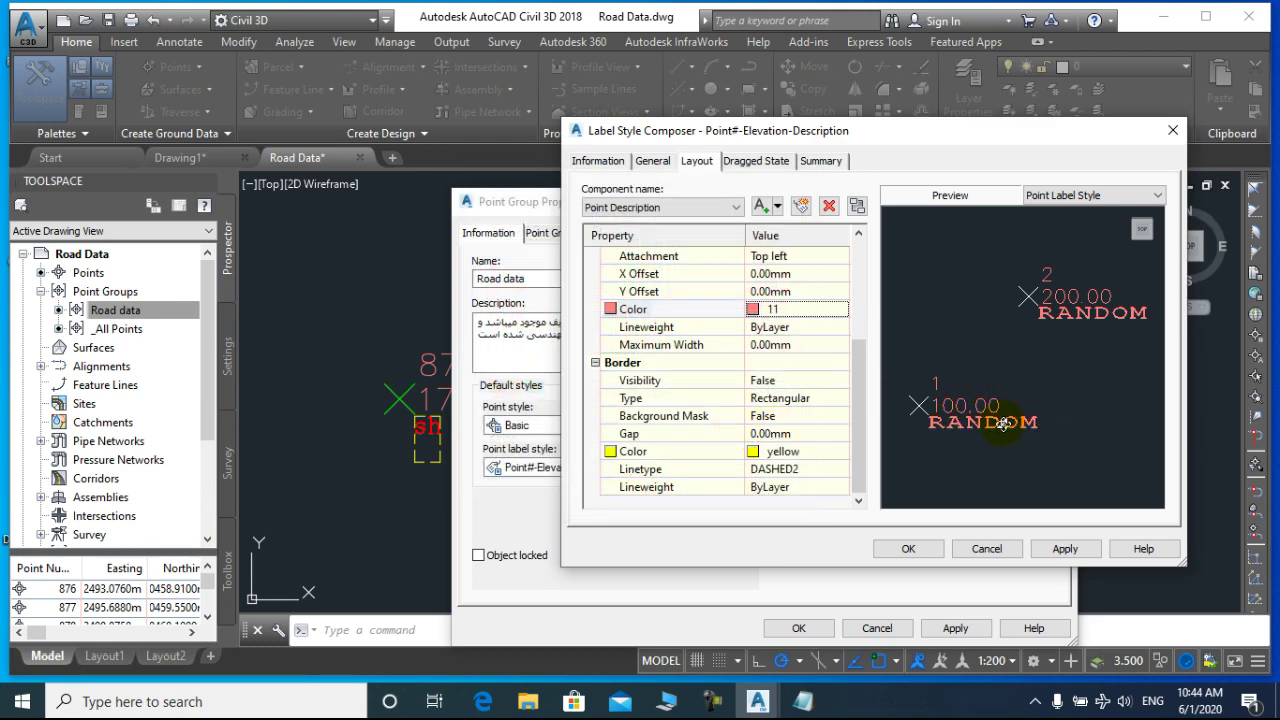
click(590, 162)
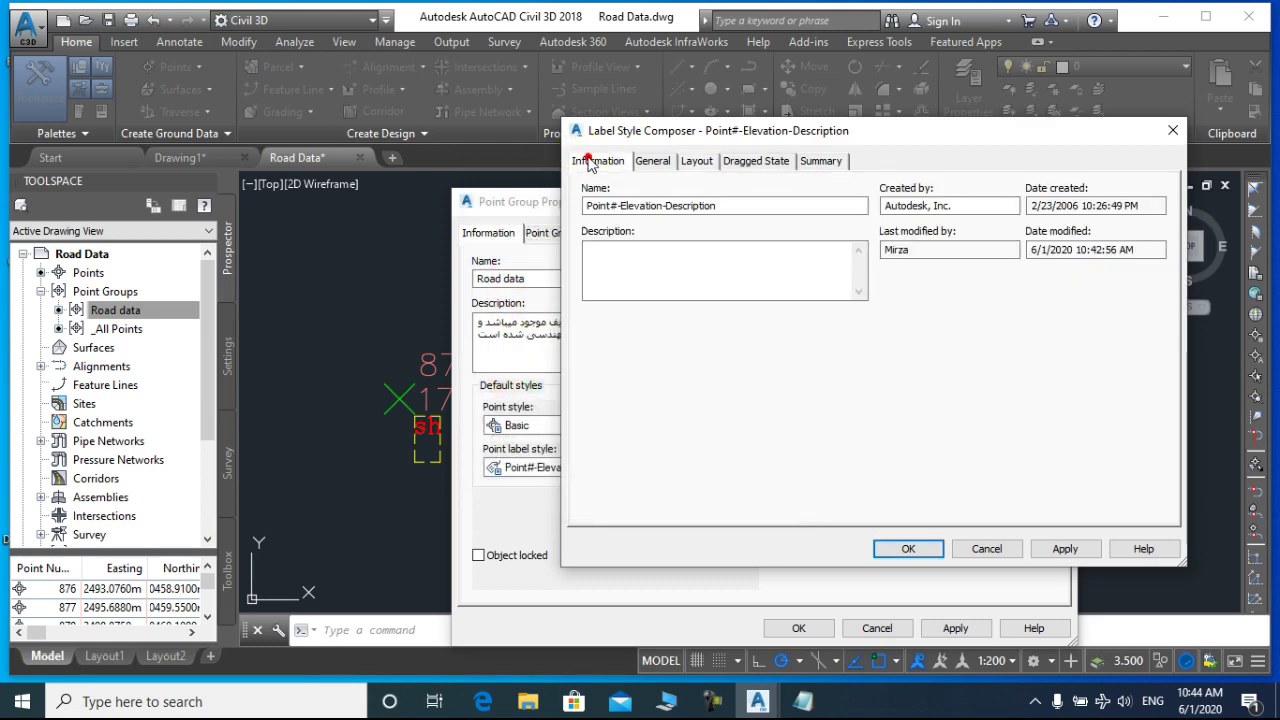
click(651, 162)
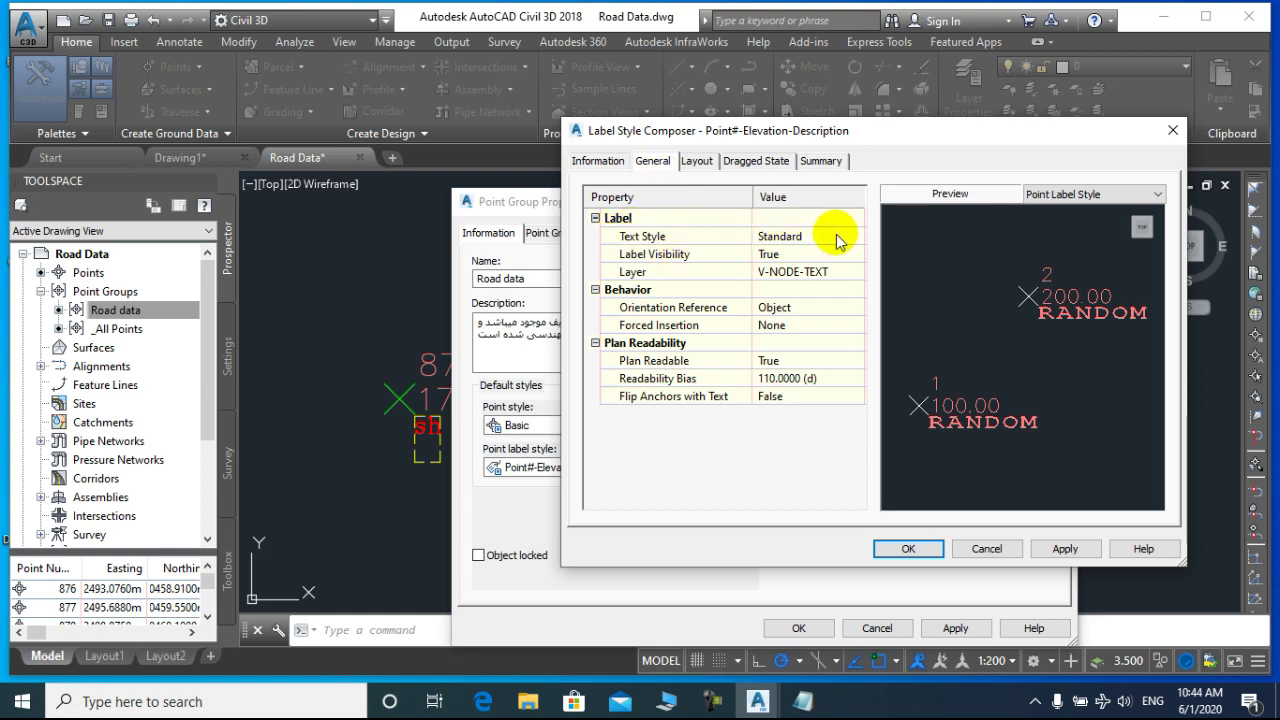
click(845, 237)
click(855, 237)
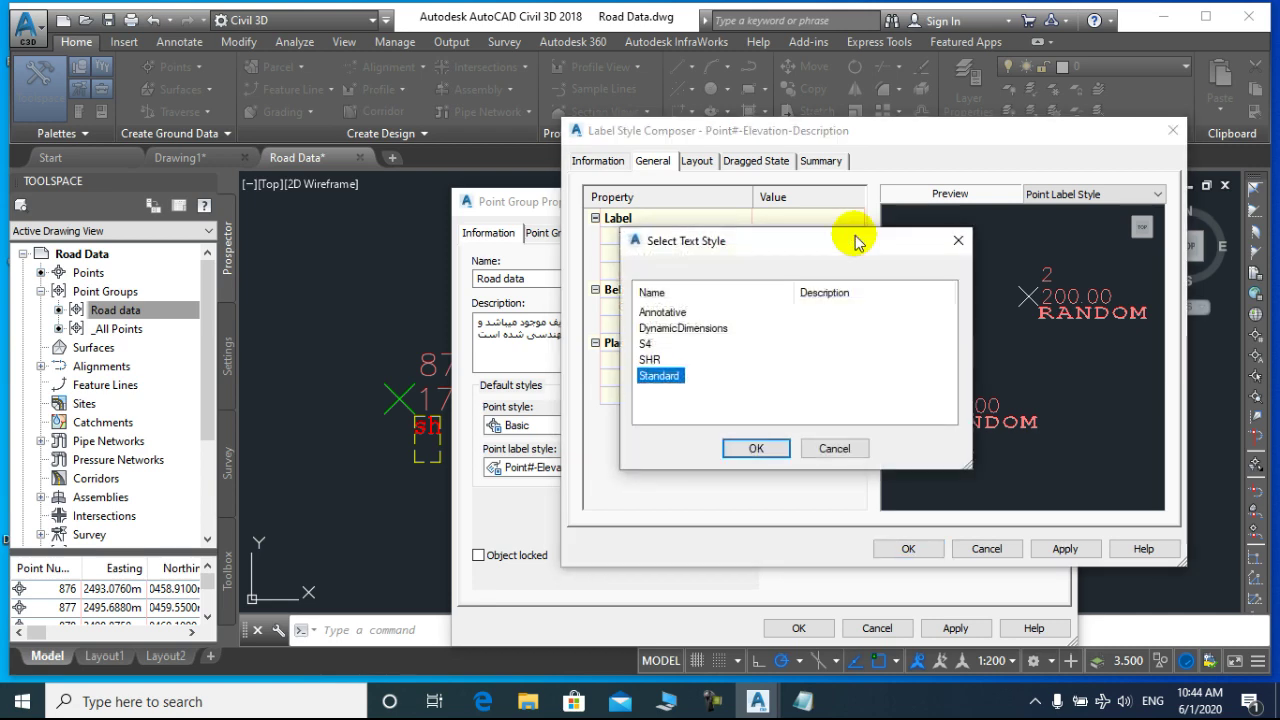
click(650, 359)
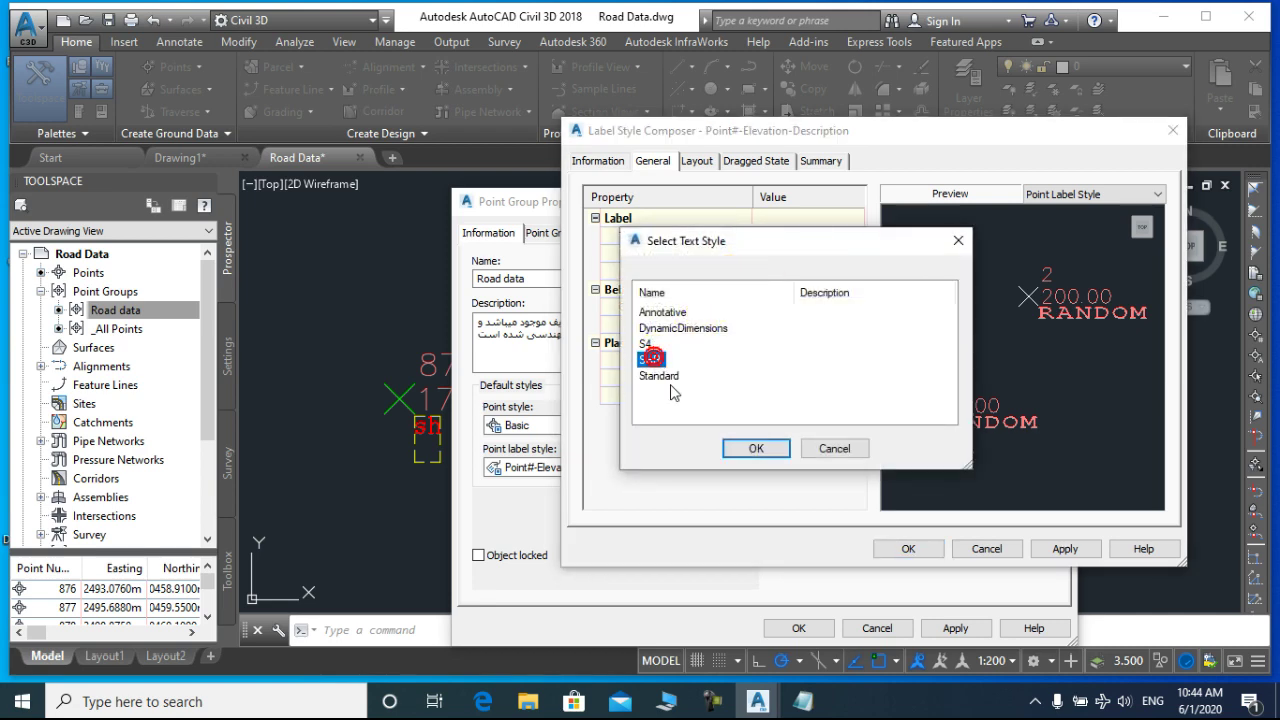
click(755, 448)
click(857, 237)
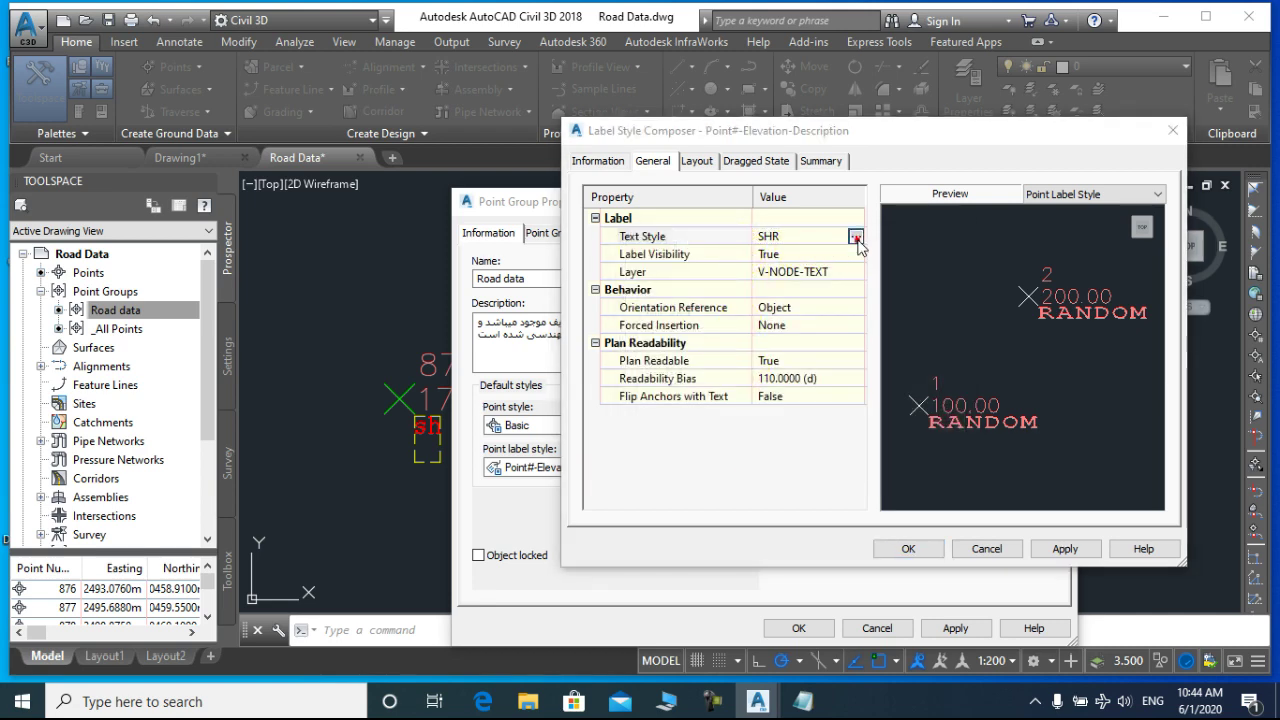
click(662, 312)
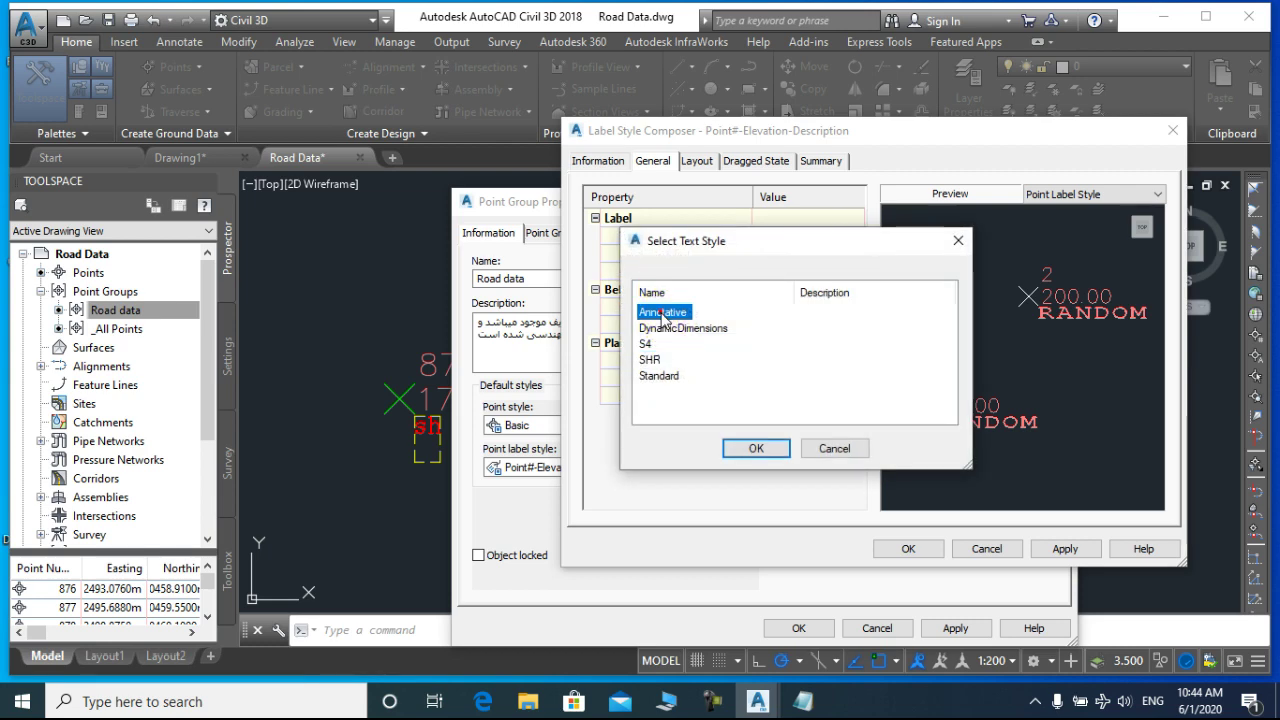
click(748, 442)
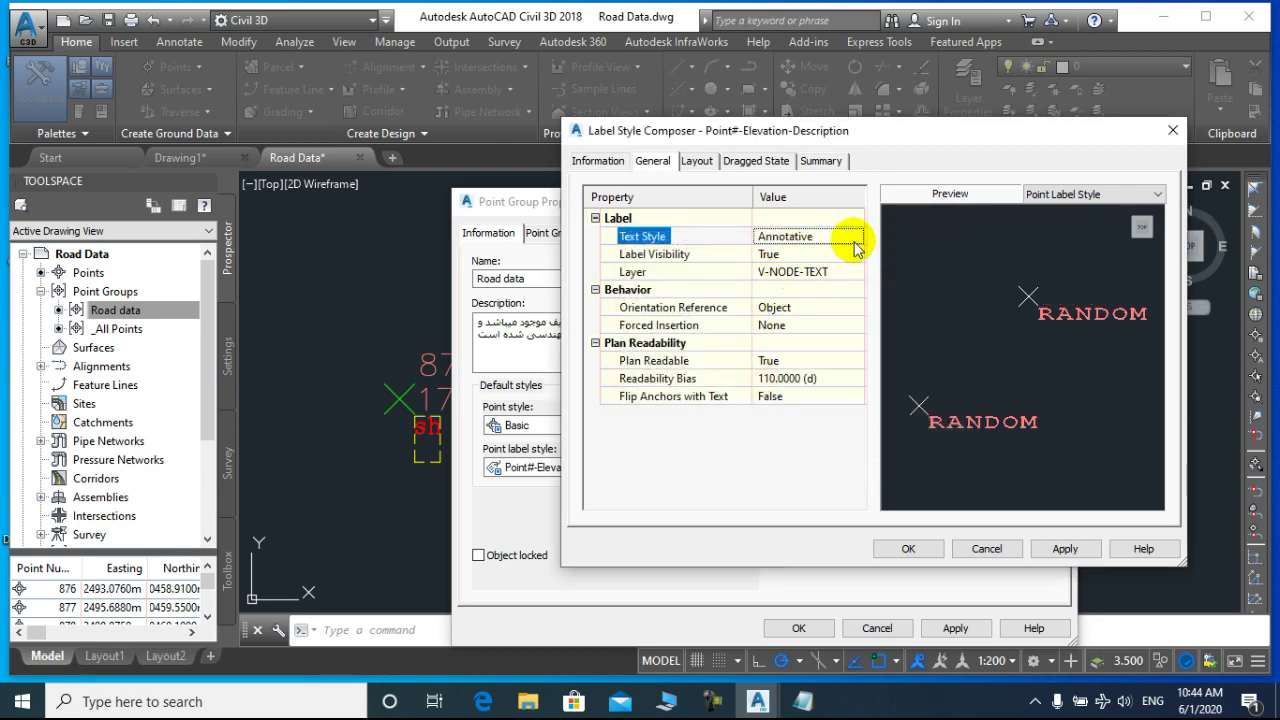
click(857, 240)
click(643, 344)
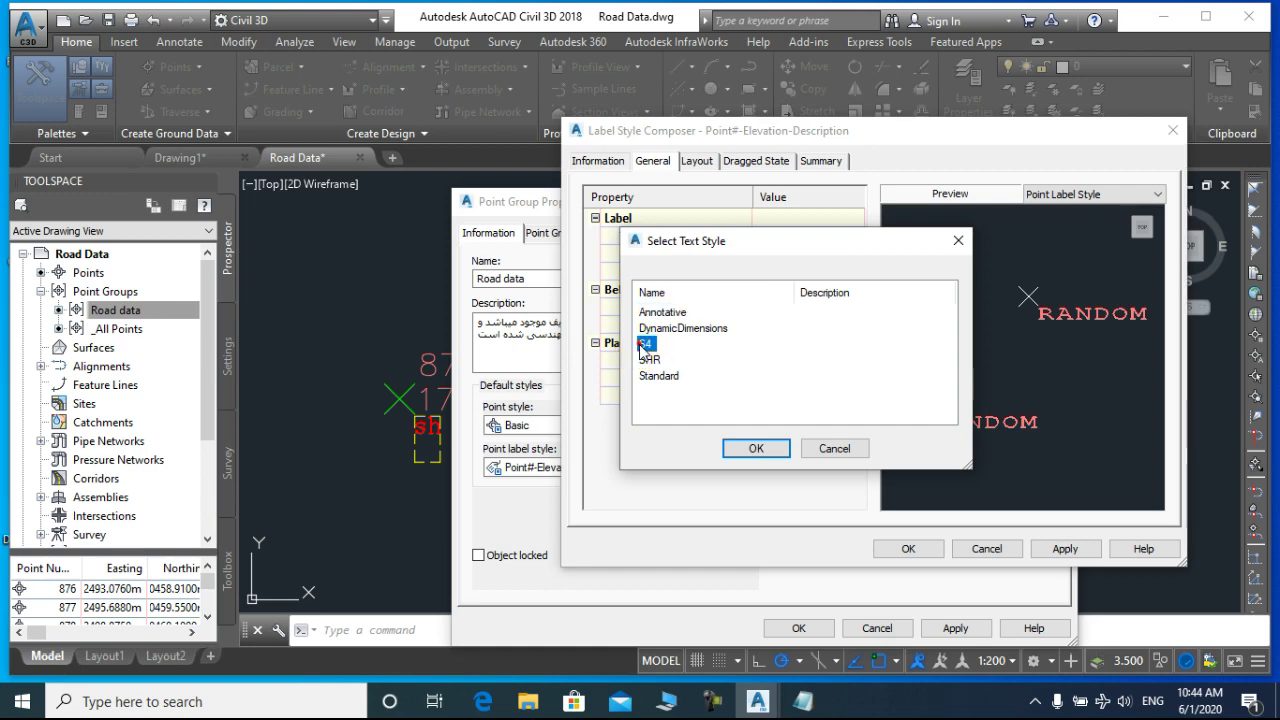
click(752, 448)
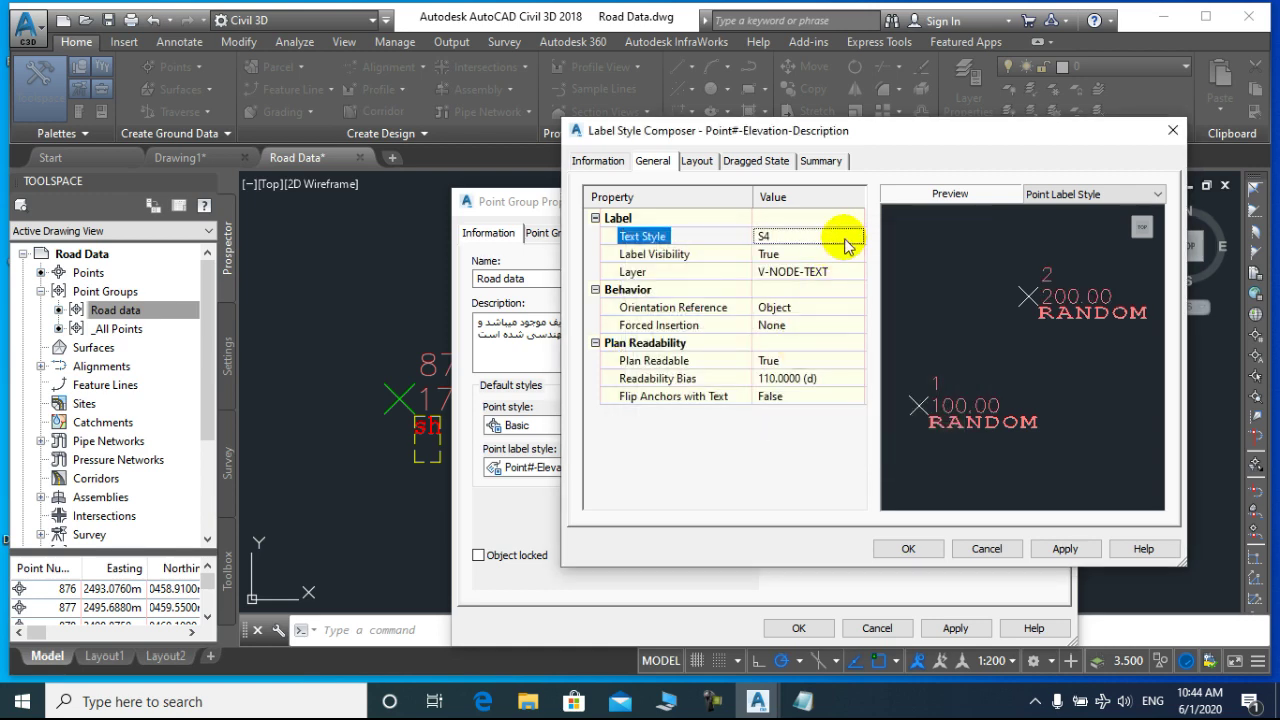
click(856, 240)
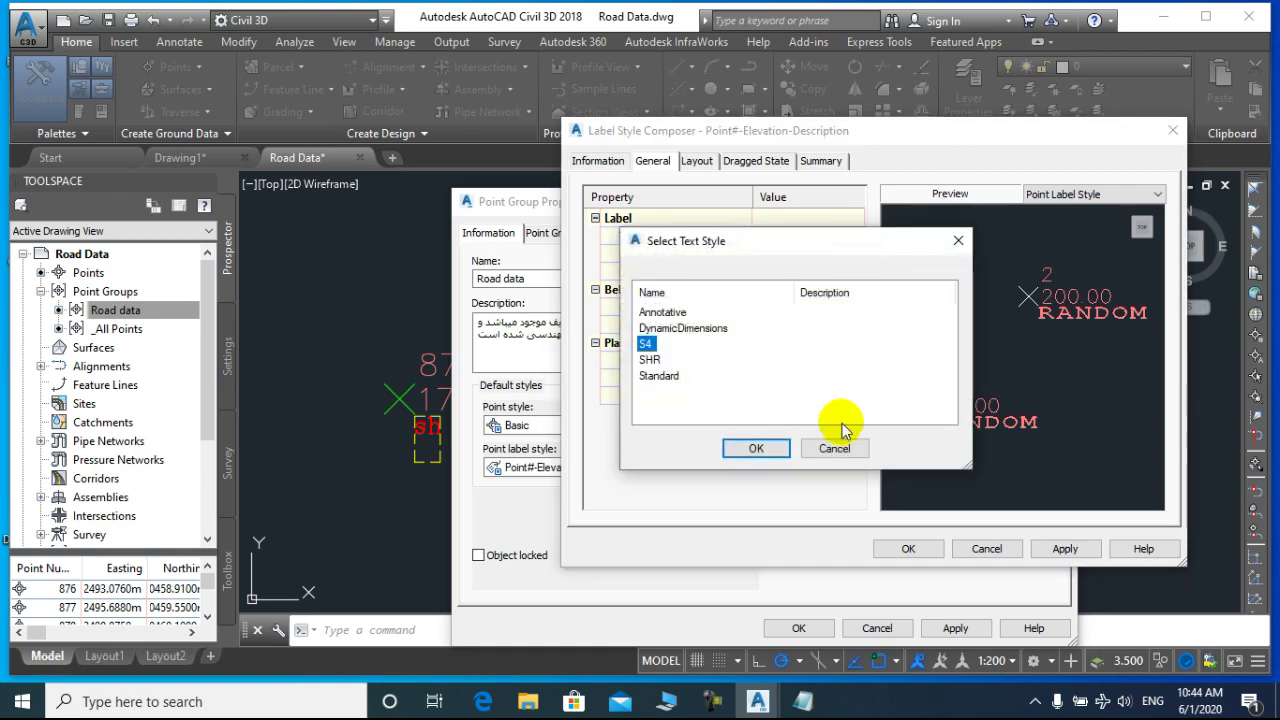
click(658, 375)
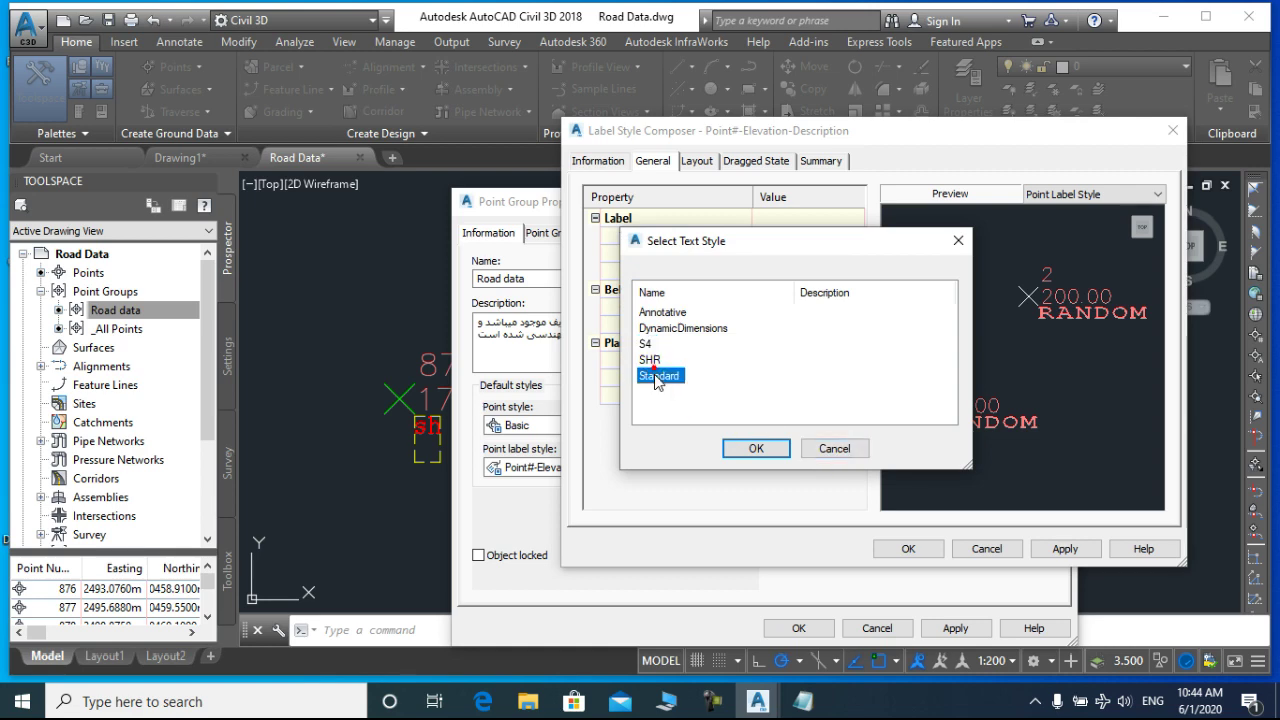
click(753, 447)
click(696, 161)
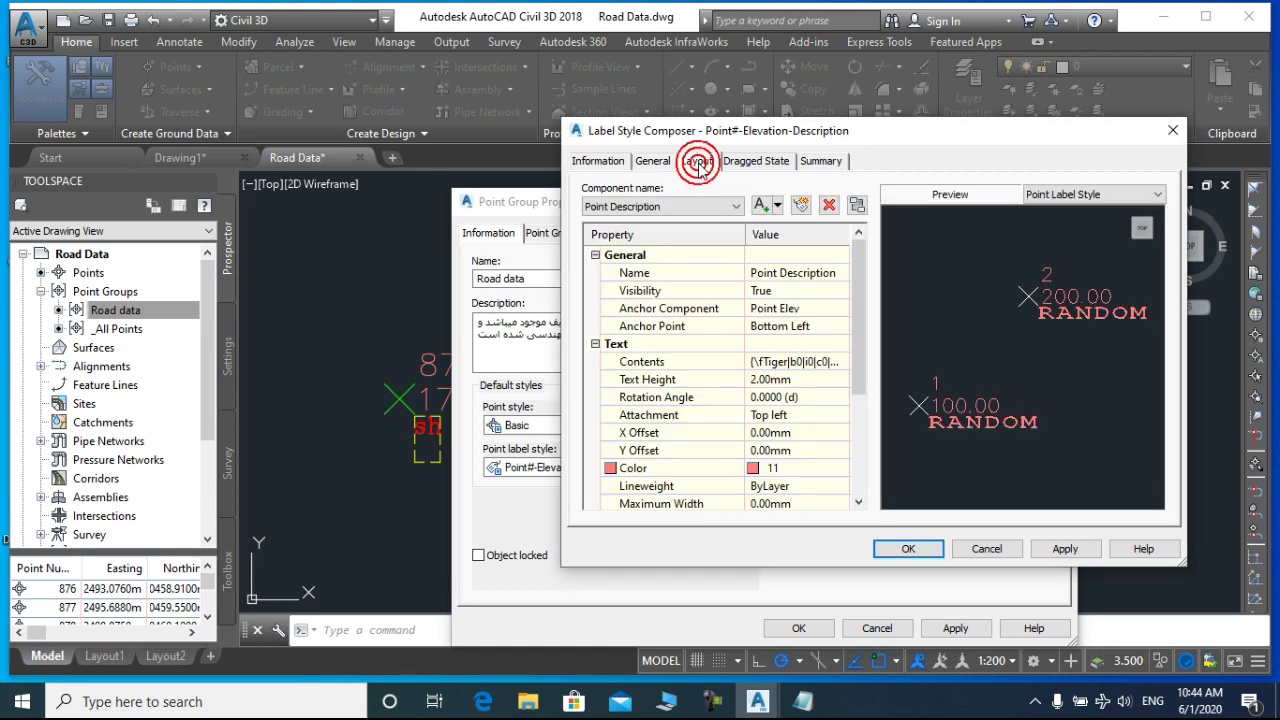
Step: Switch to the Point Number component and toggle its visibility off and back on
mouse_move(858, 272)
mouse_down()
mouse_move(858, 420)
mouse_move(858, 272)
mouse_up()
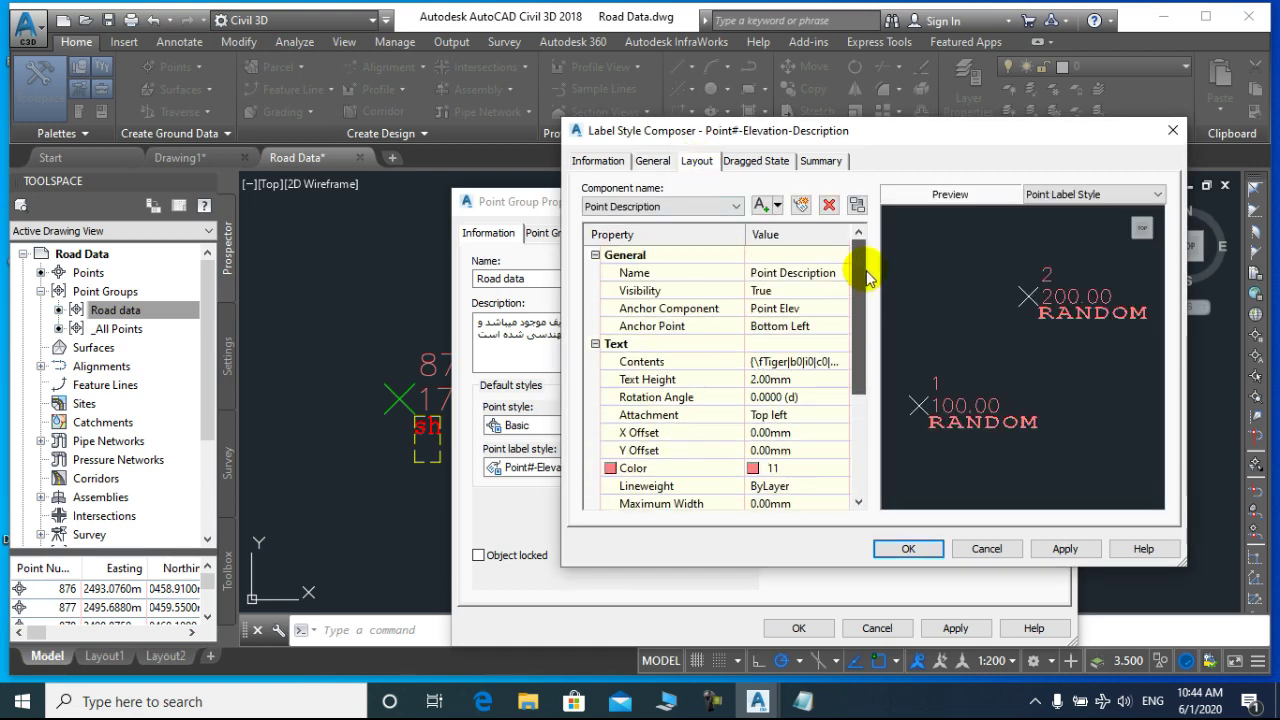
click(666, 207)
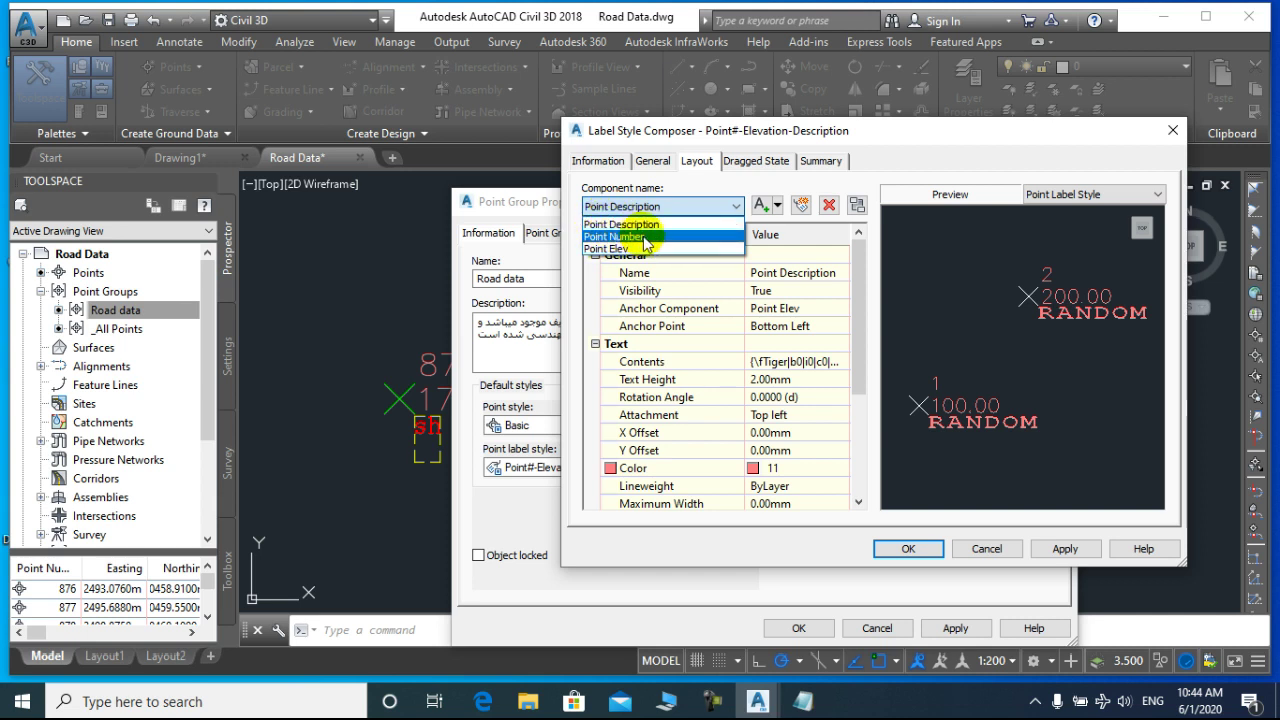
click(652, 237)
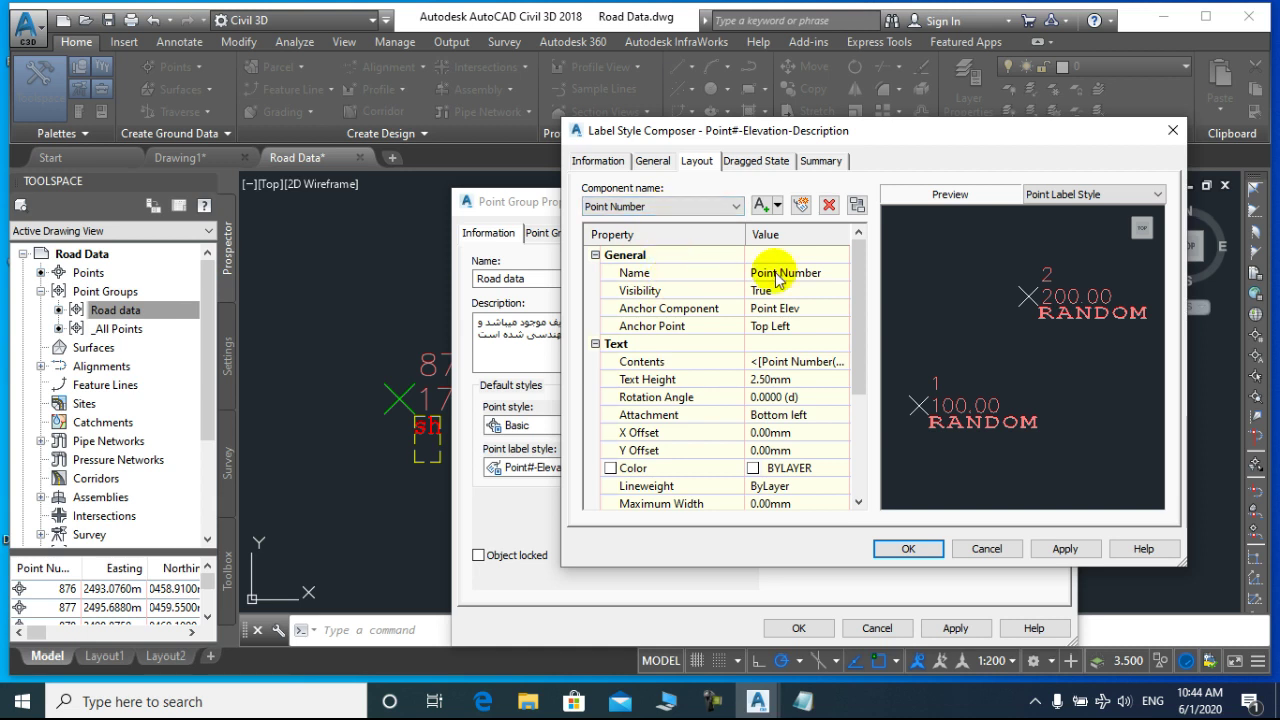
click(825, 275)
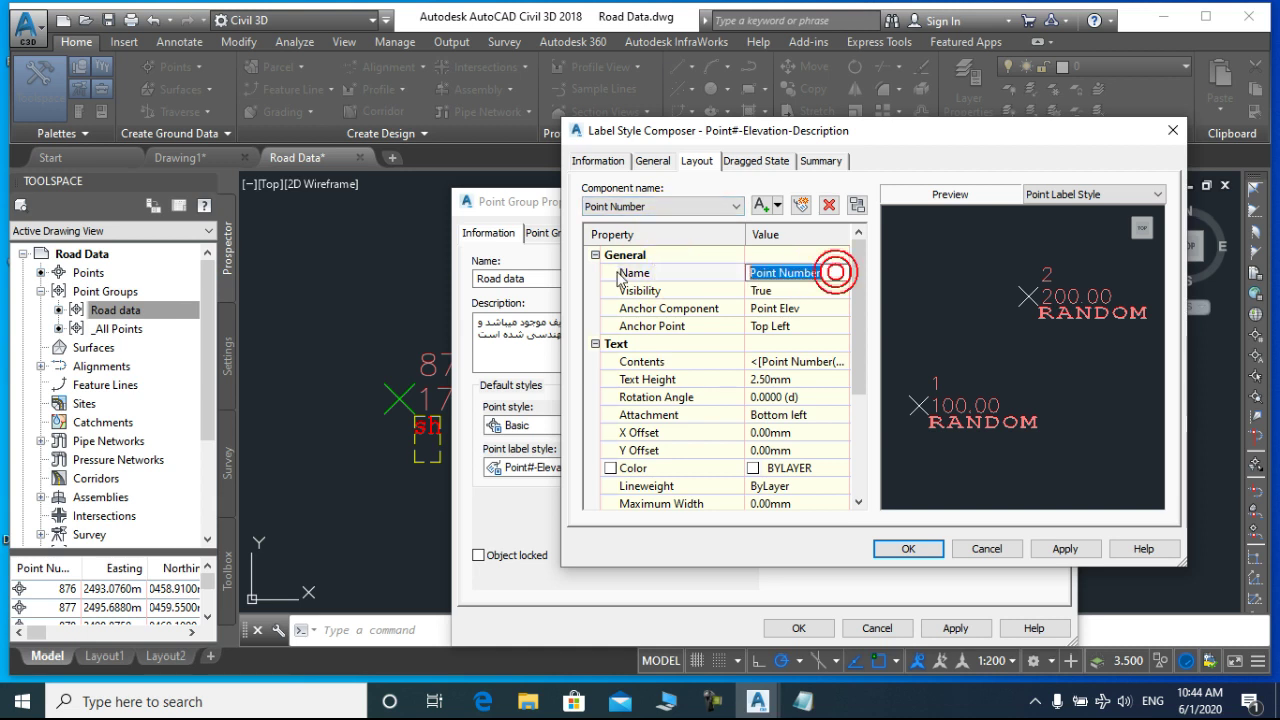
click(813, 291)
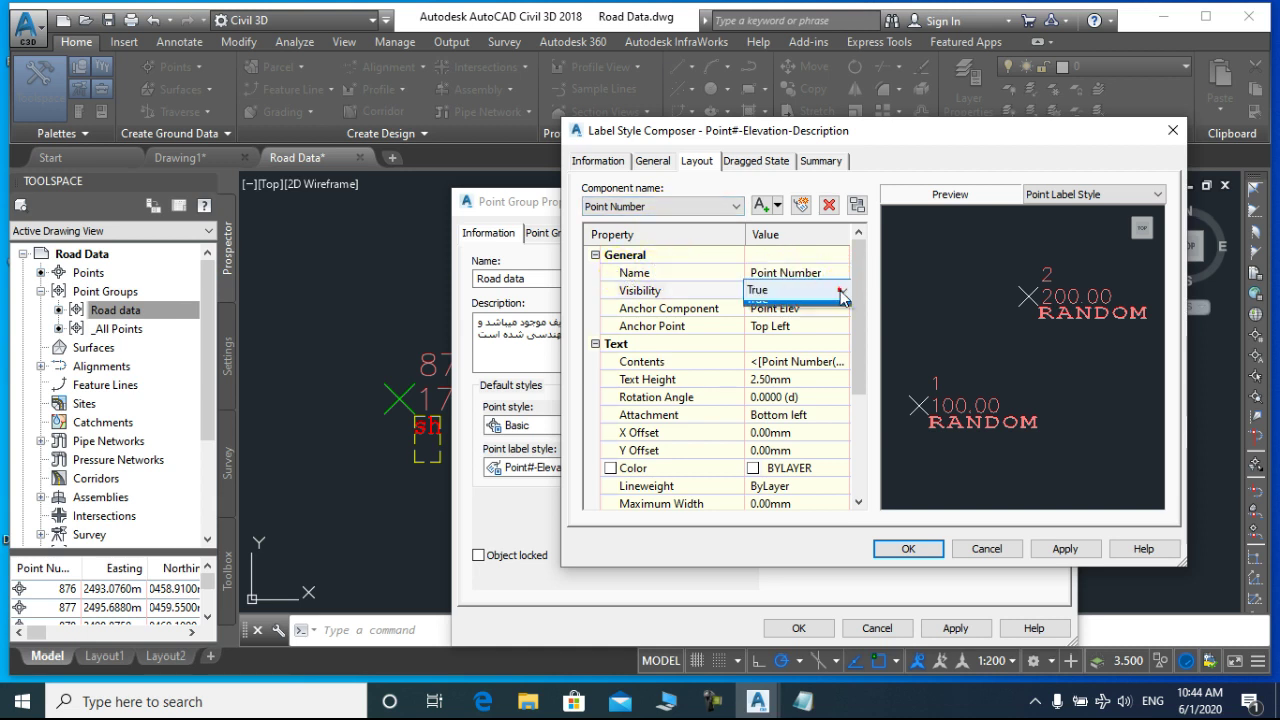
click(792, 318)
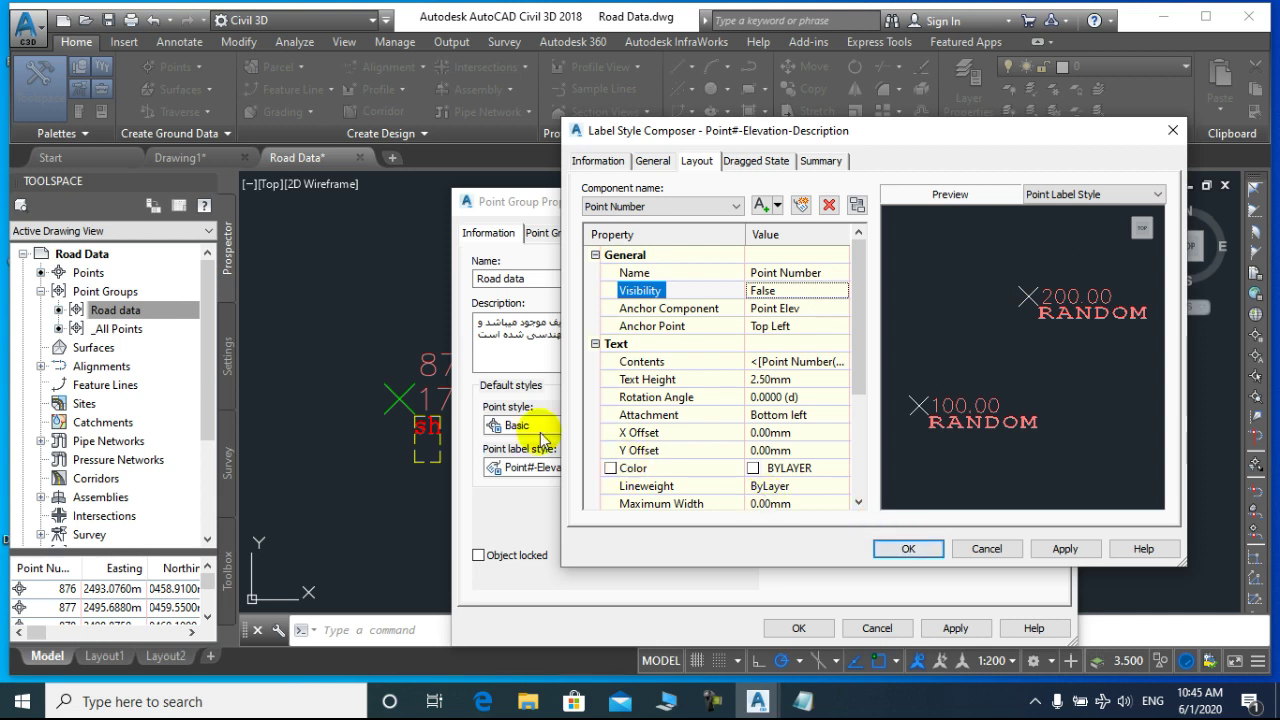
click(842, 292)
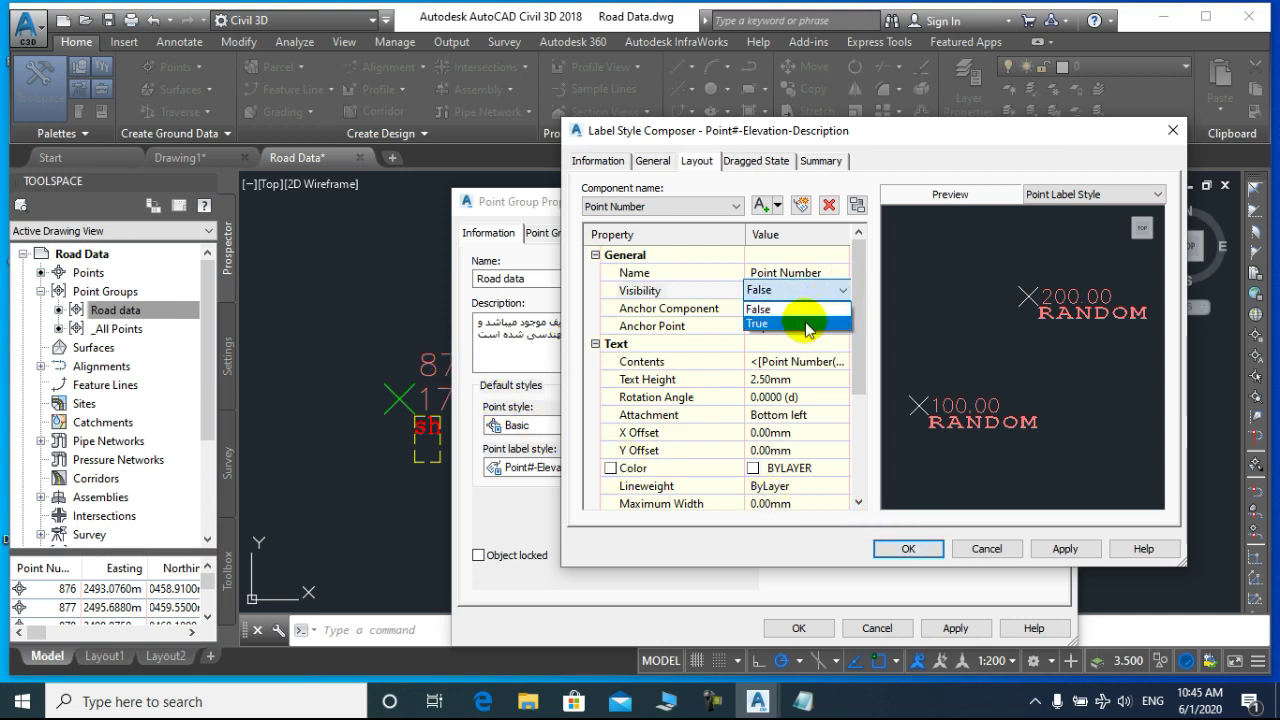
click(806, 325)
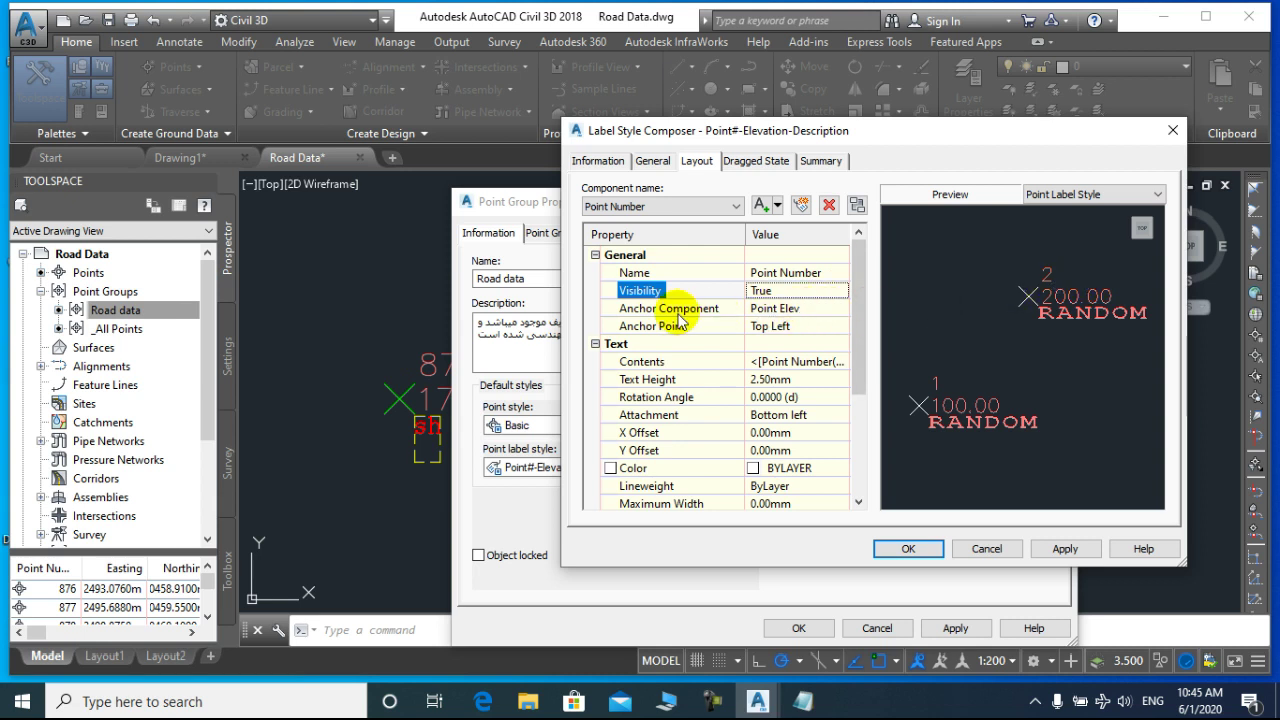
Step: Anchor the Point Number to the Point Elev component at Top Left
click(843, 308)
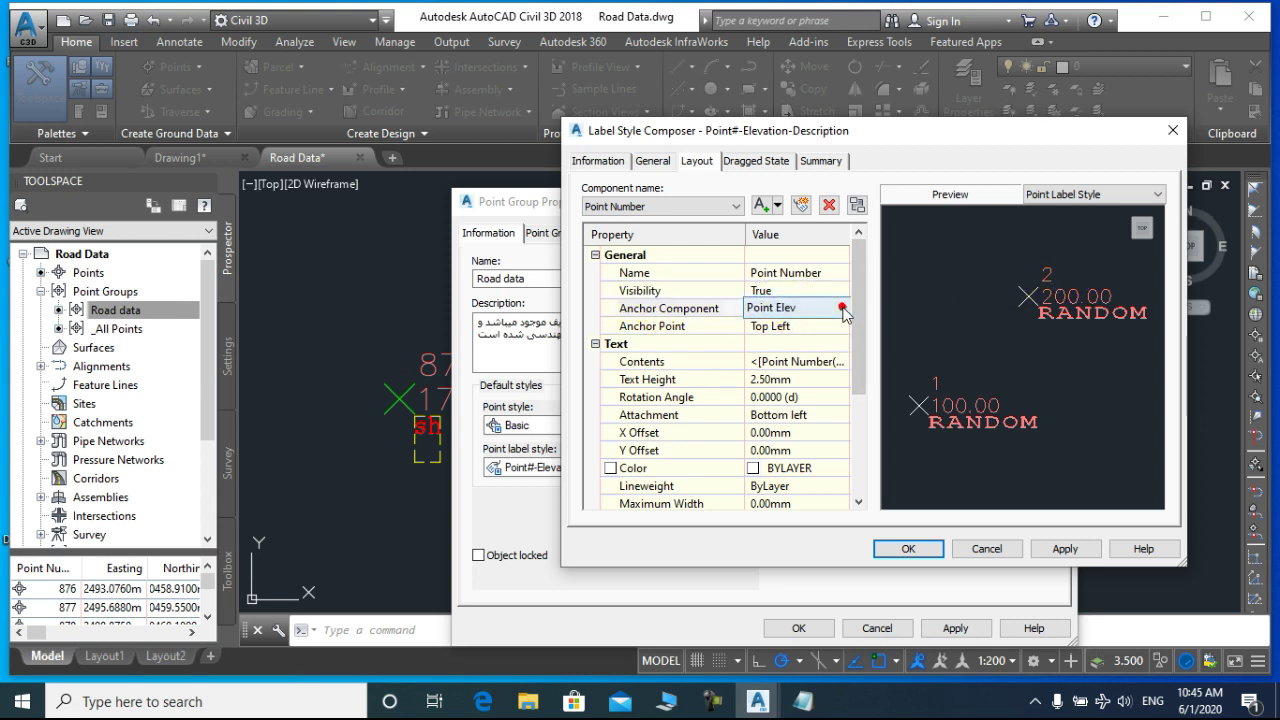
click(843, 310)
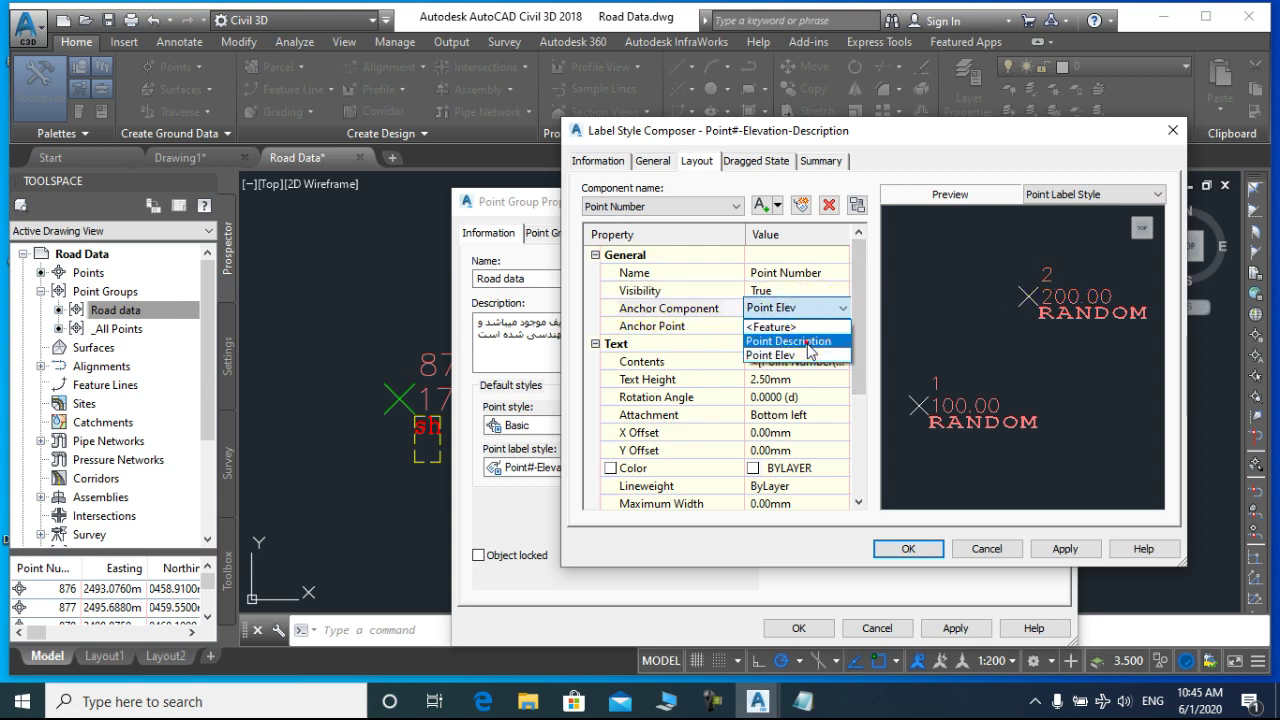
click(815, 341)
click(840, 309)
click(843, 308)
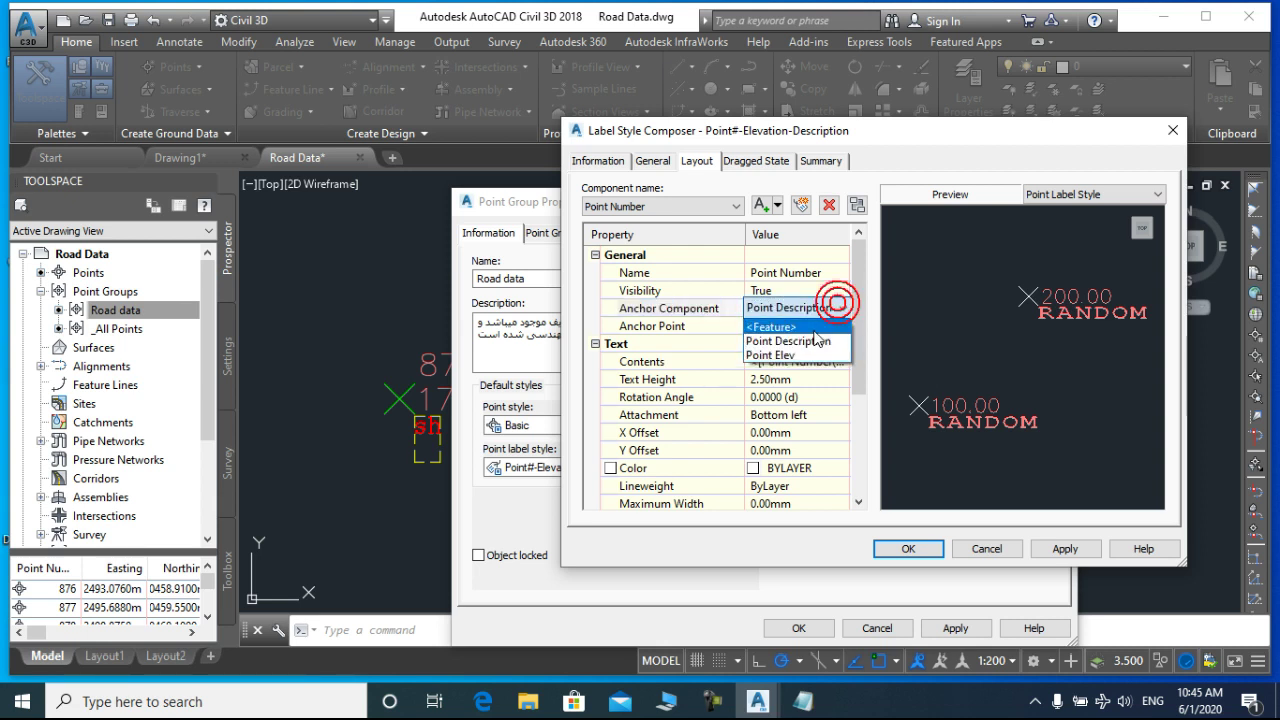
click(803, 355)
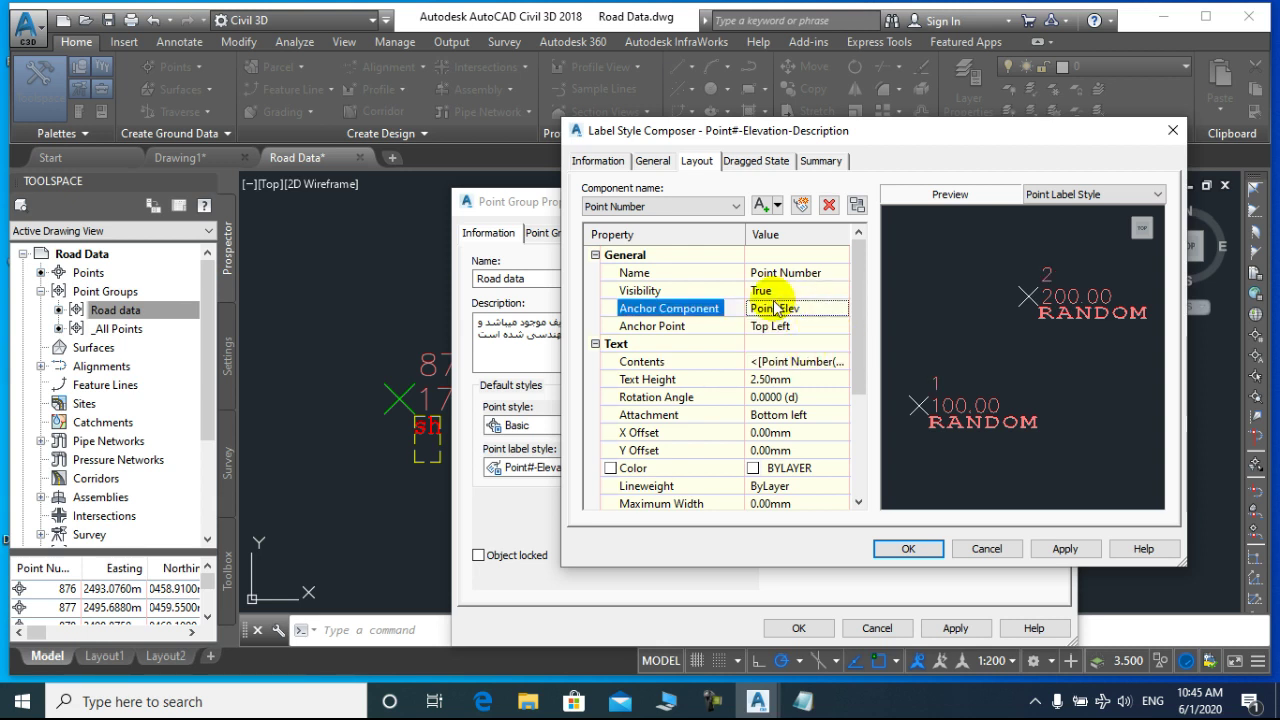
click(815, 327)
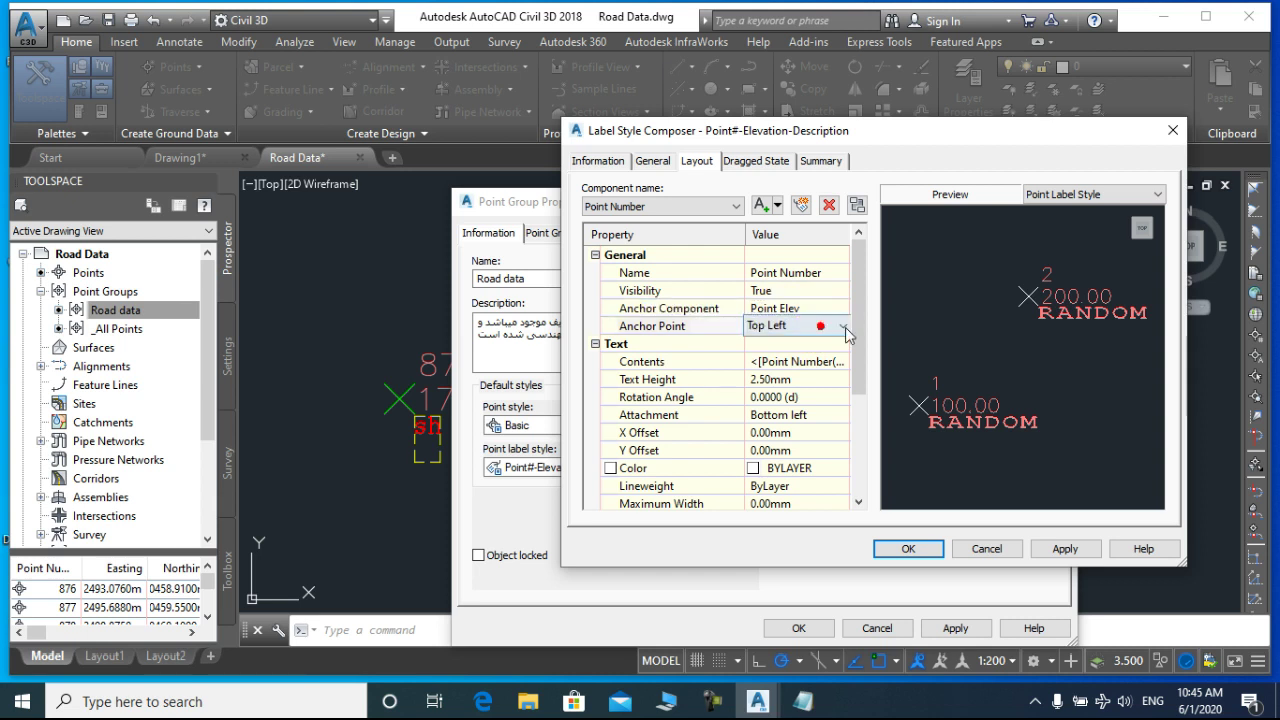
click(840, 326)
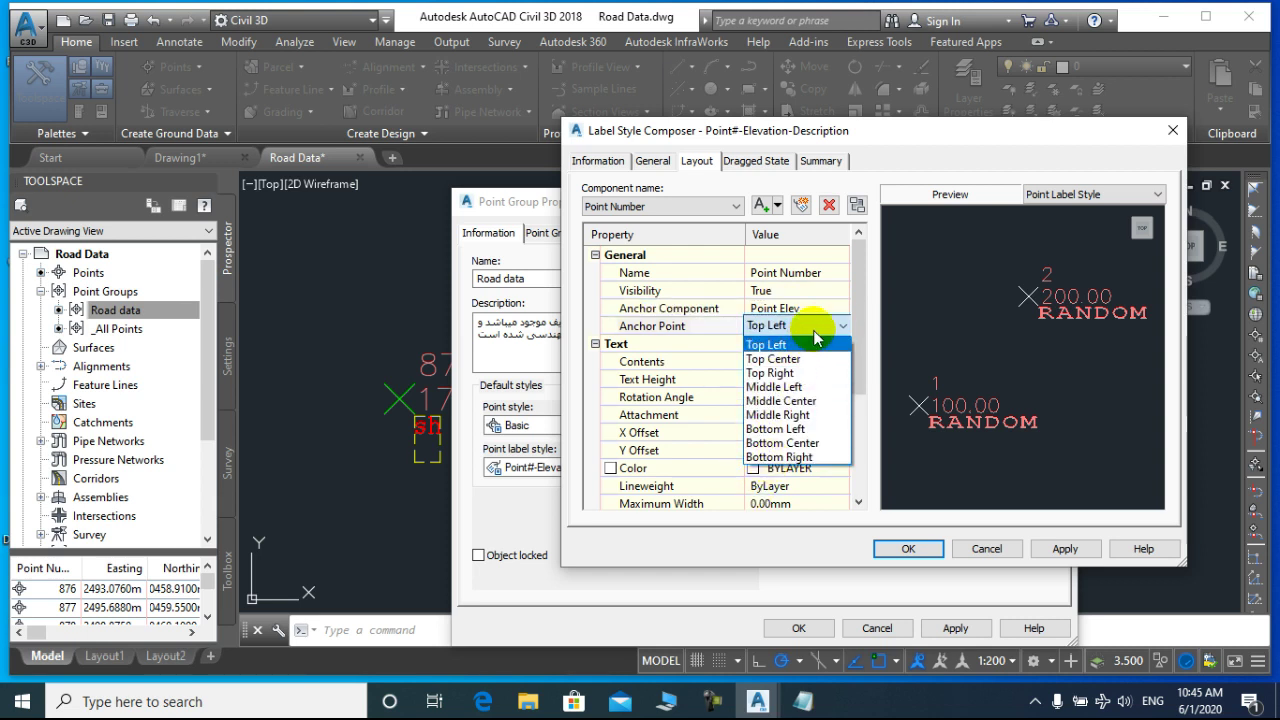
click(814, 338)
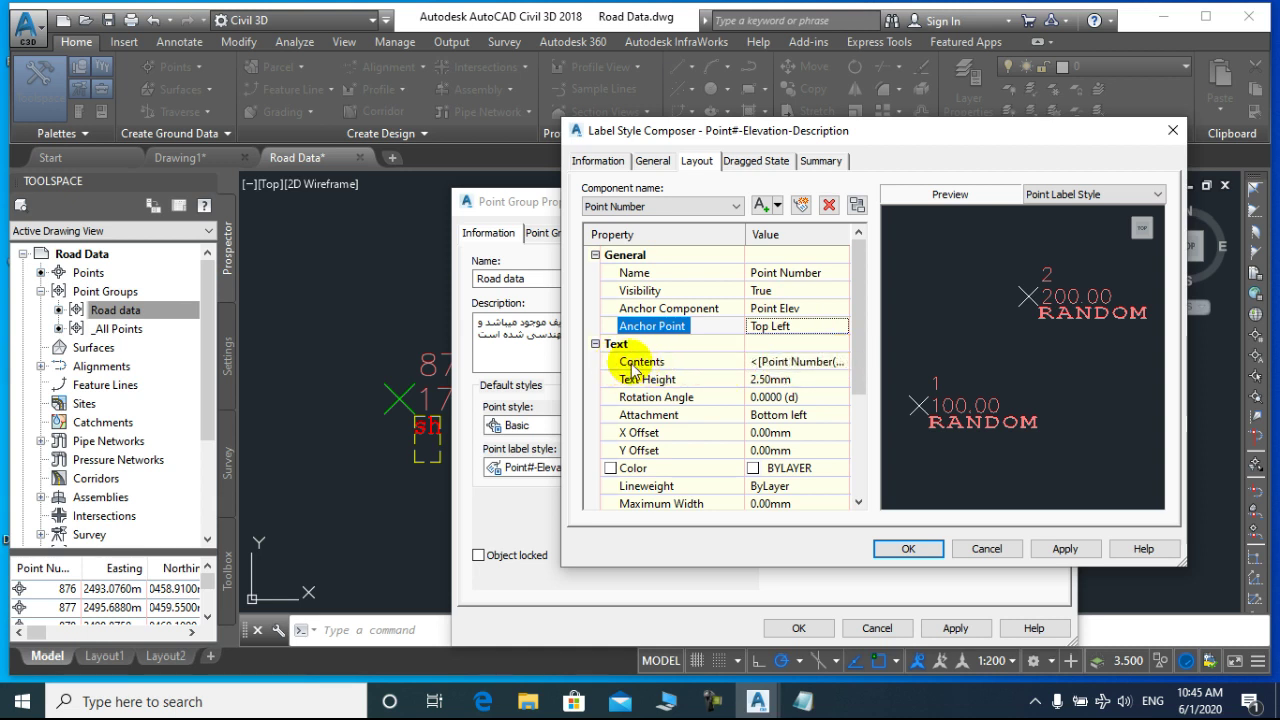
Step: Make the point number text red in the Contents editor
click(842, 363)
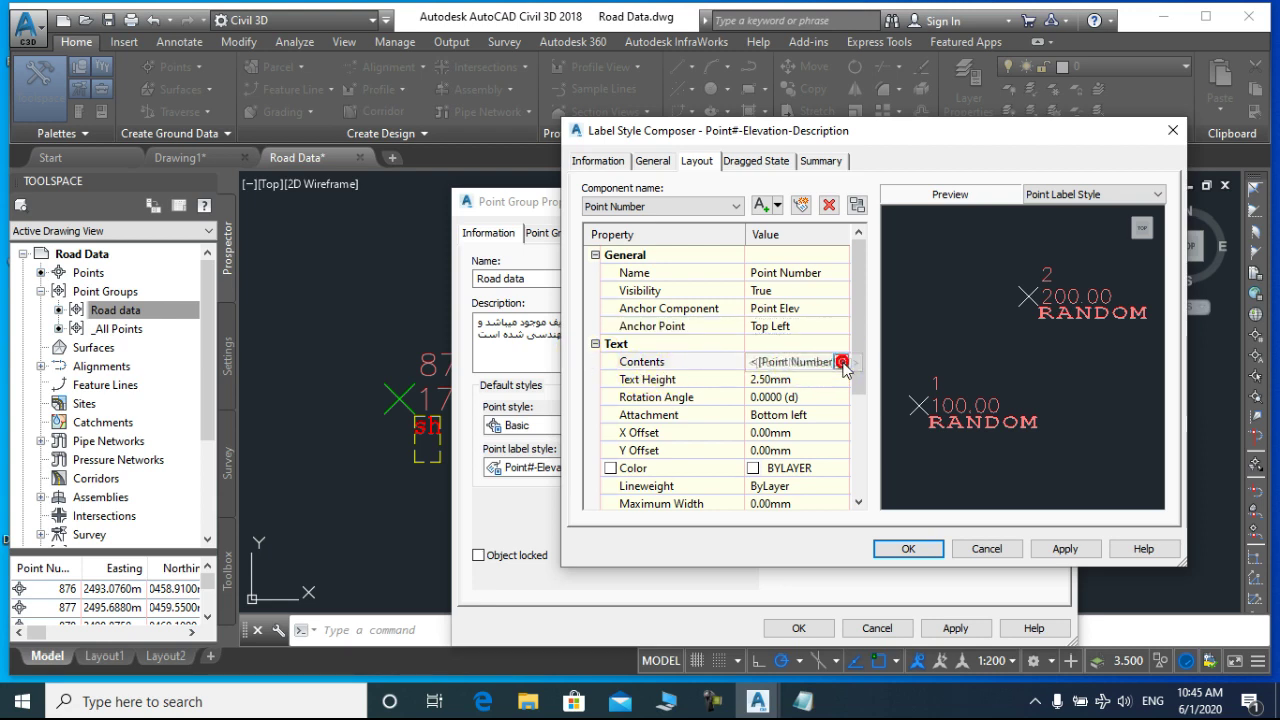
click(842, 362)
drag(875, 252, 683, 264)
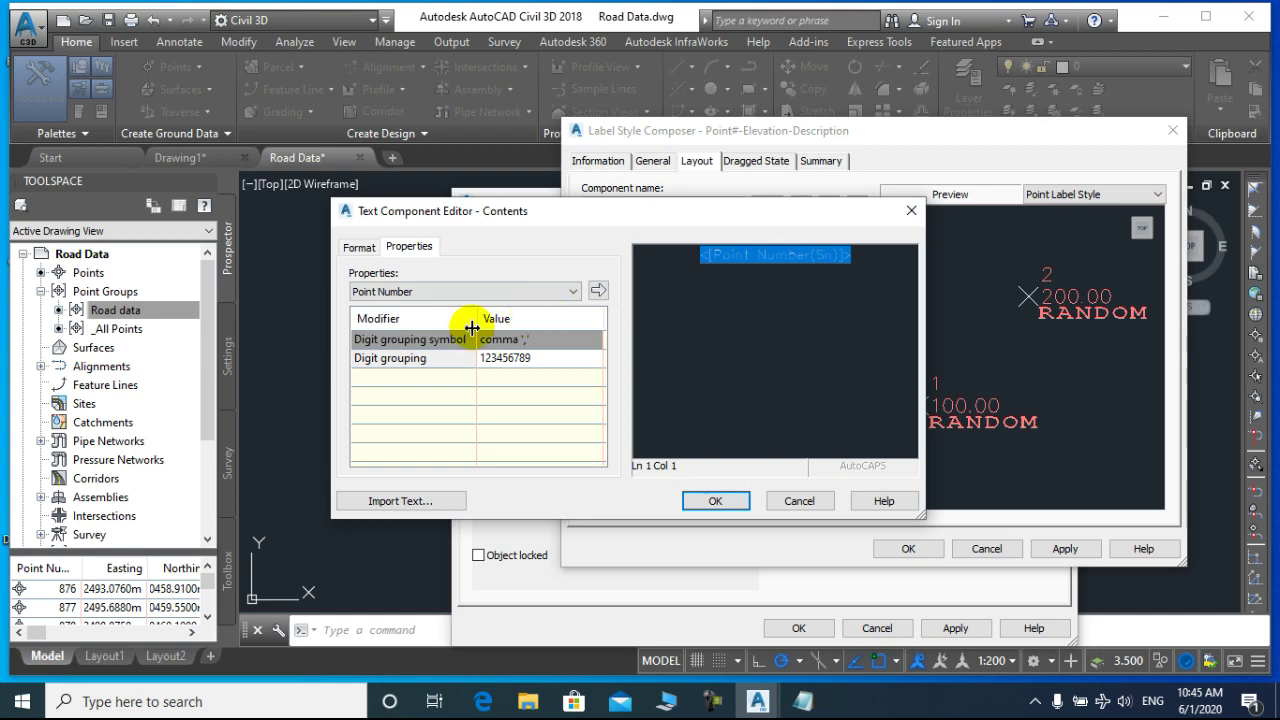
click(358, 246)
click(385, 405)
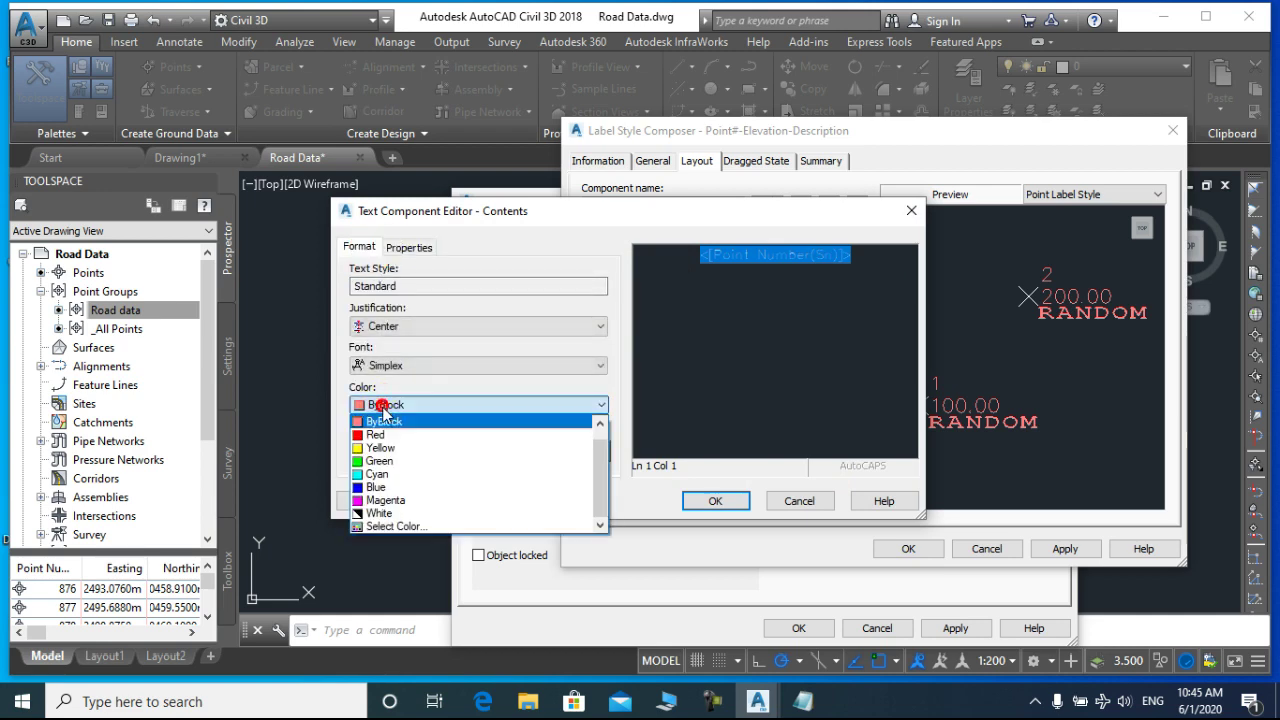
click(370, 432)
click(712, 497)
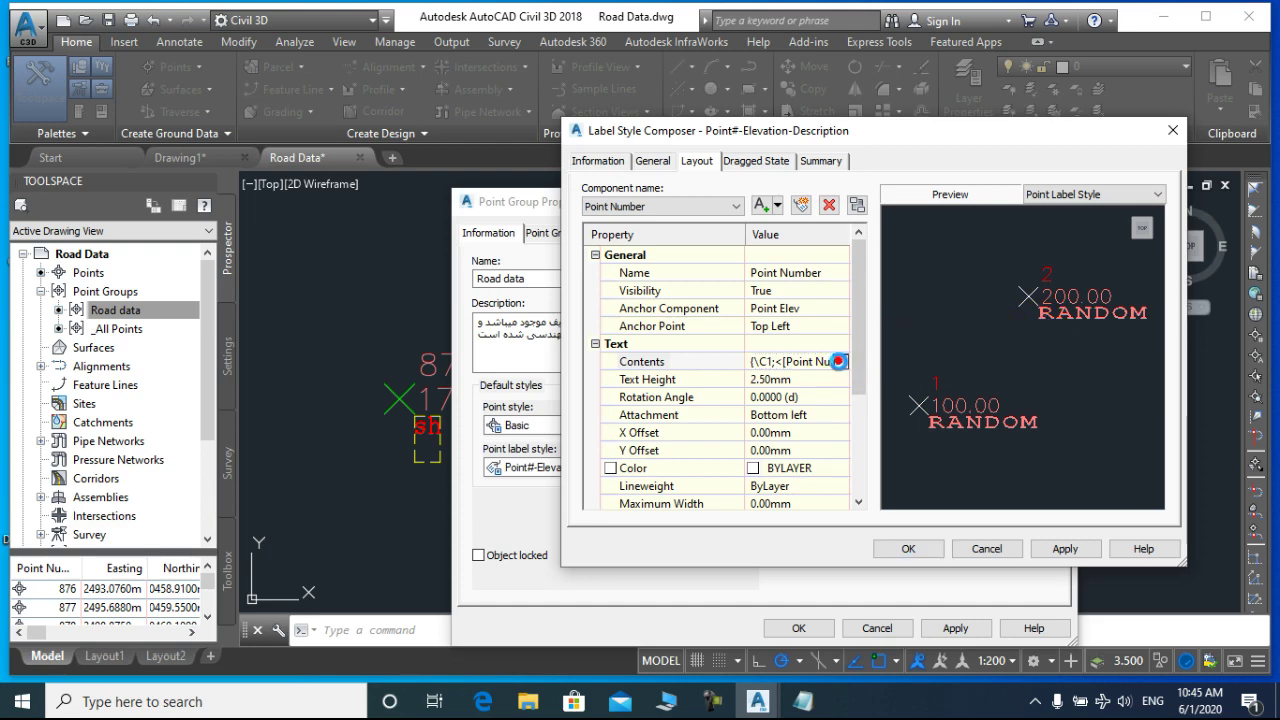
Step: Insert the Name property into the point number contents
click(838, 361)
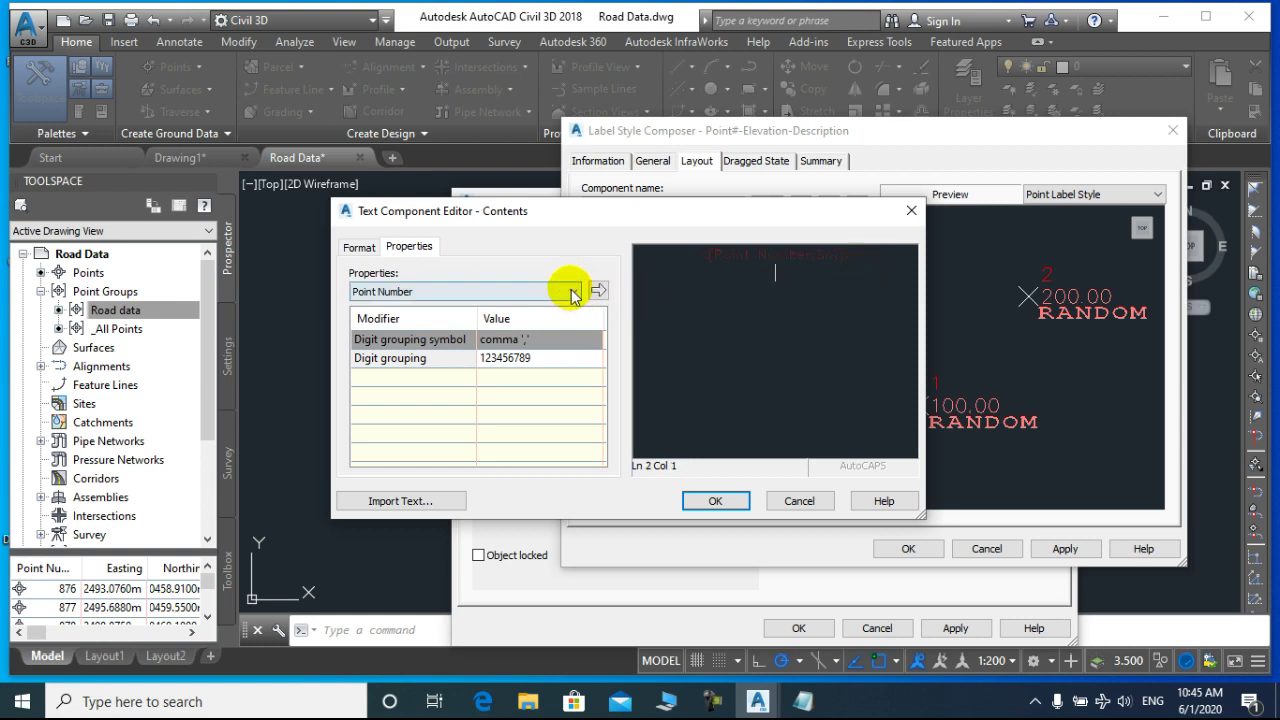
click(571, 291)
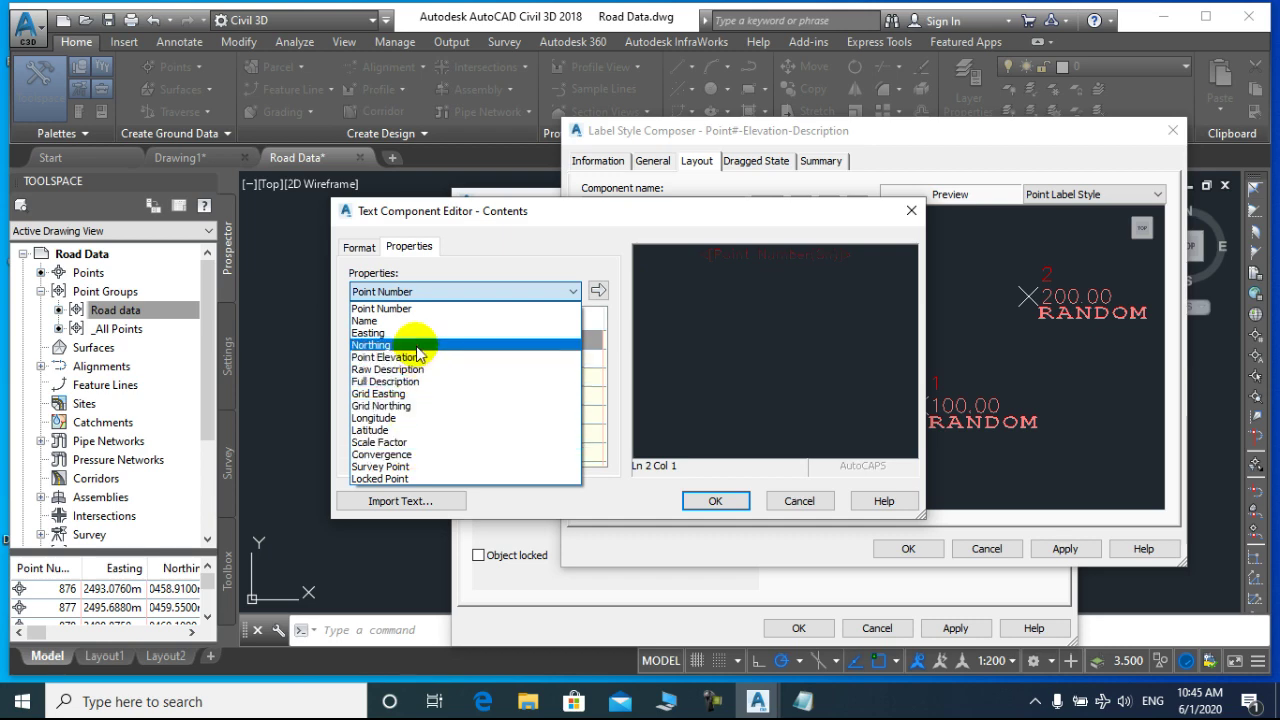
click(420, 321)
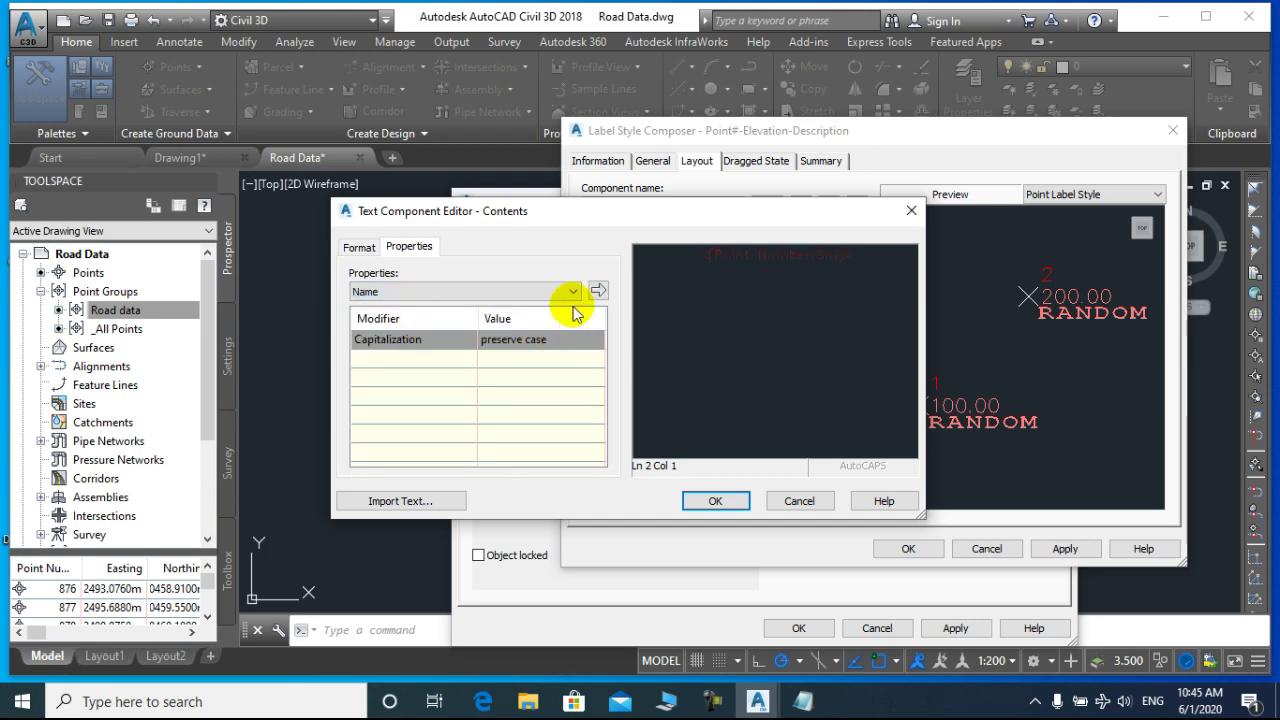
click(597, 292)
click(722, 501)
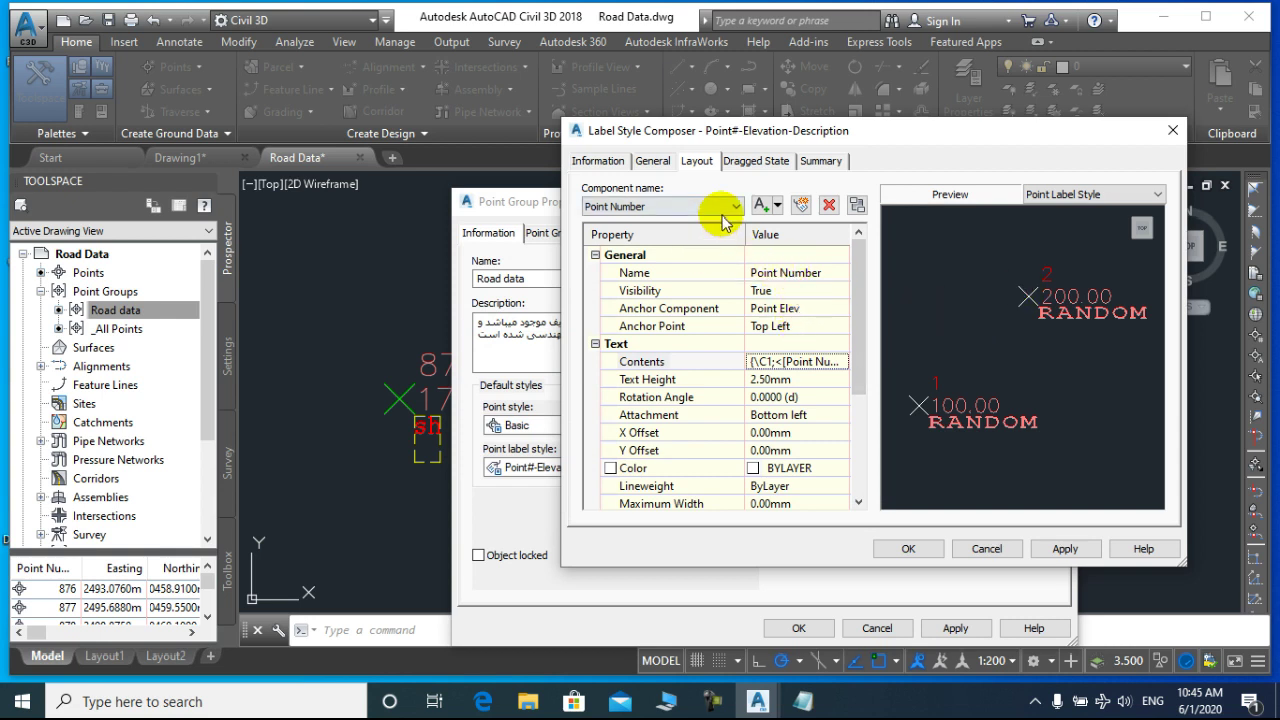
Step: Replace the Name field with an Easting line and accept the label style
click(833, 363)
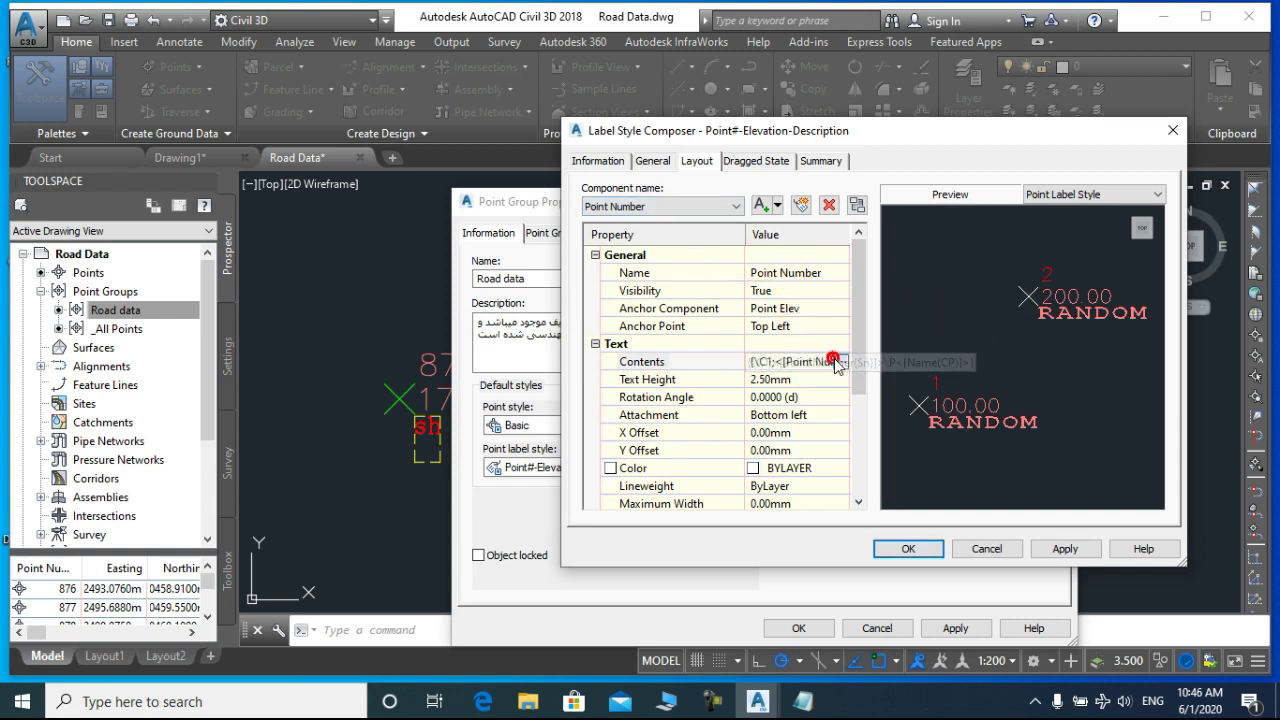
click(833, 362)
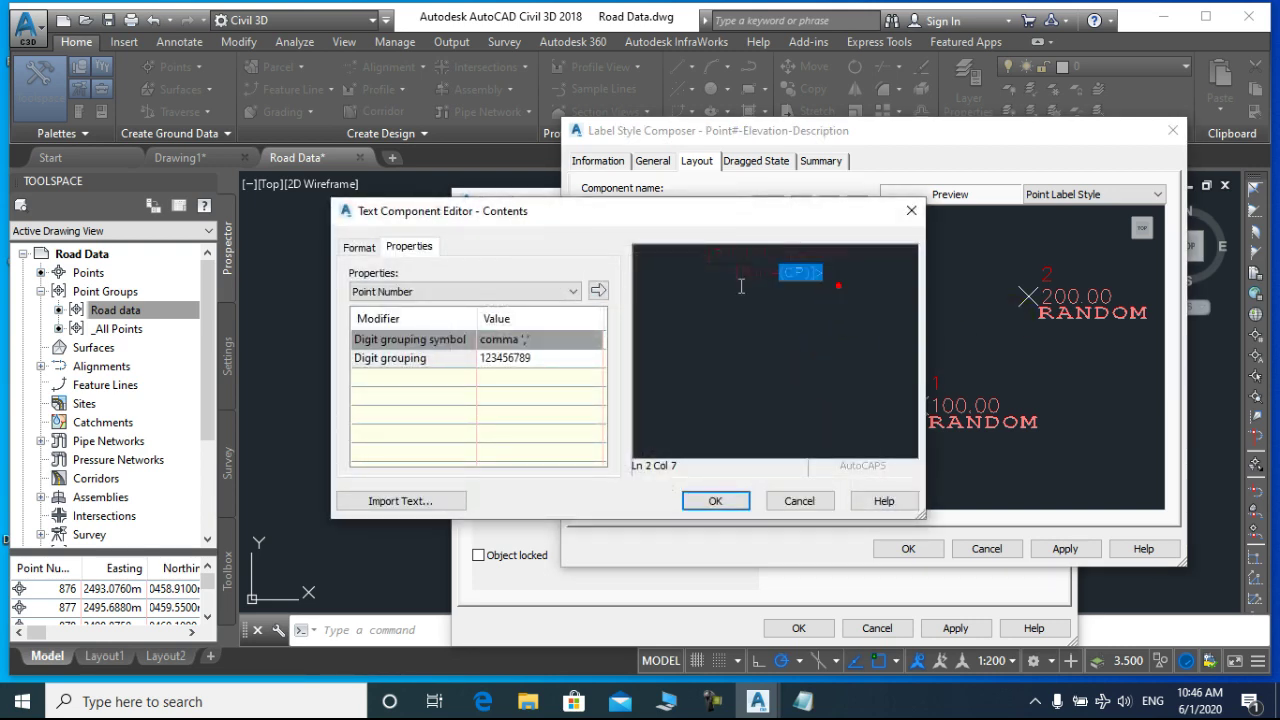
click(741, 287)
key(Delete)
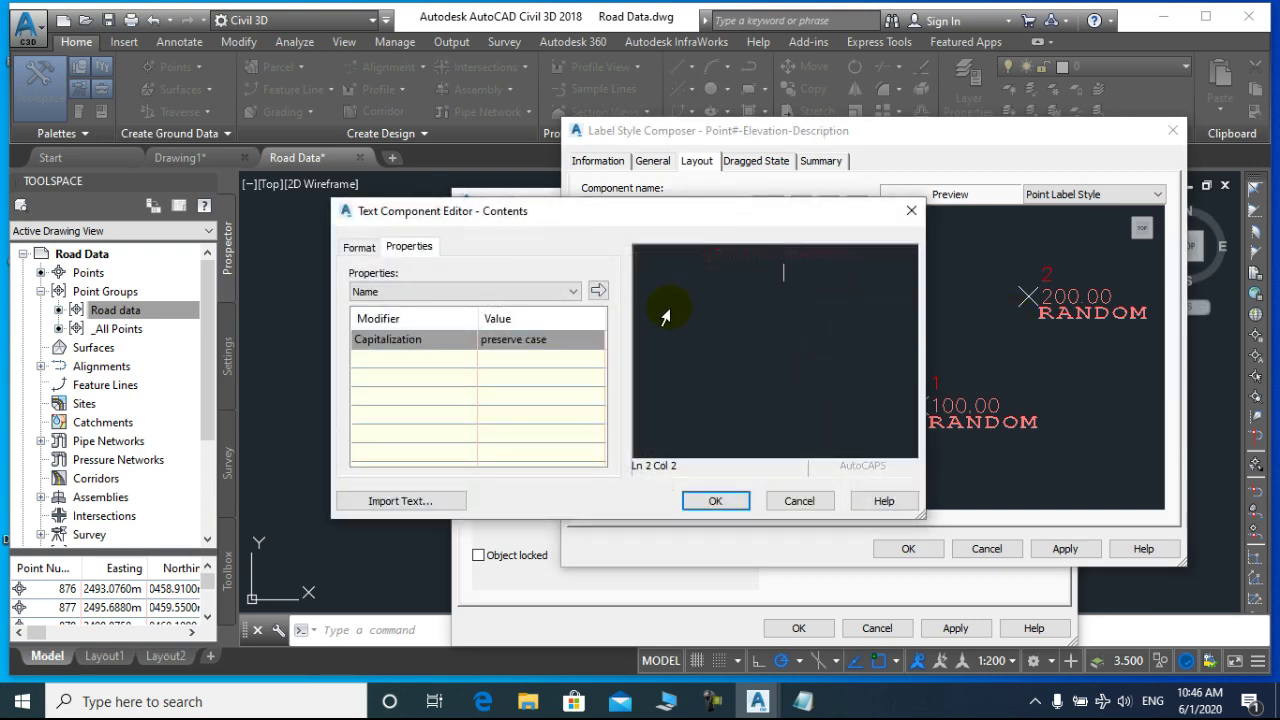
click(460, 291)
click(457, 328)
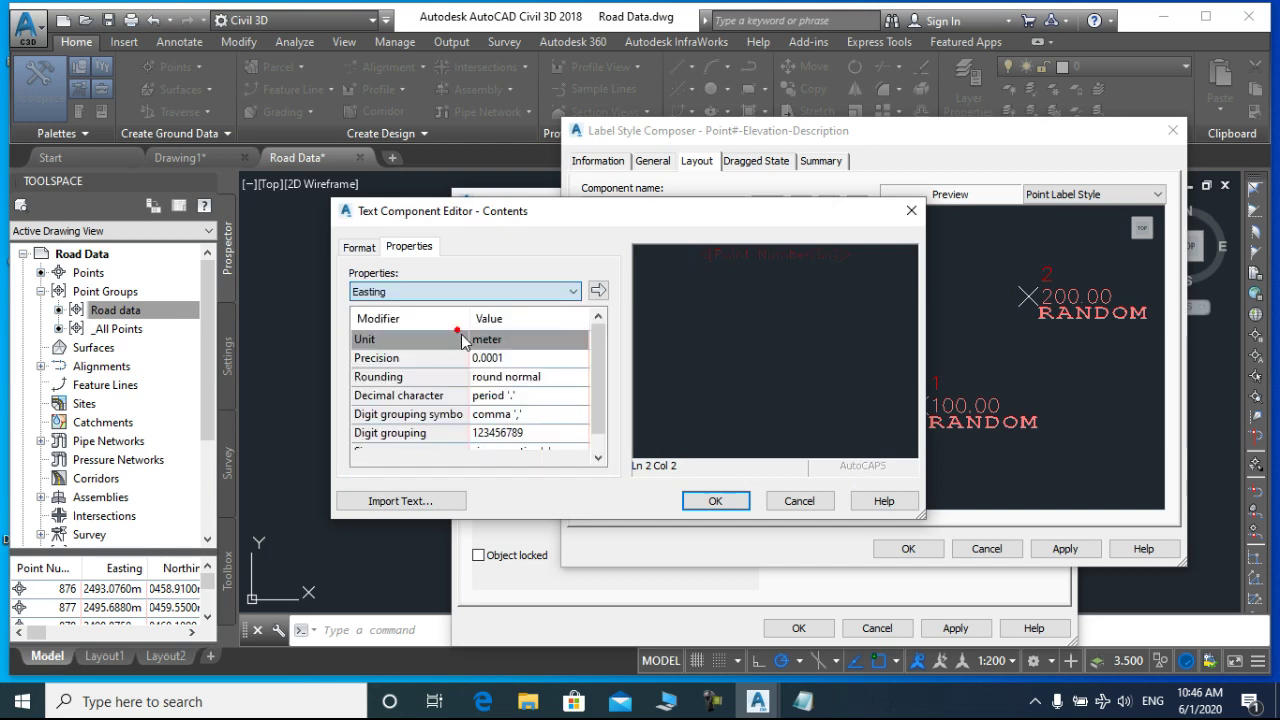
click(597, 292)
click(715, 501)
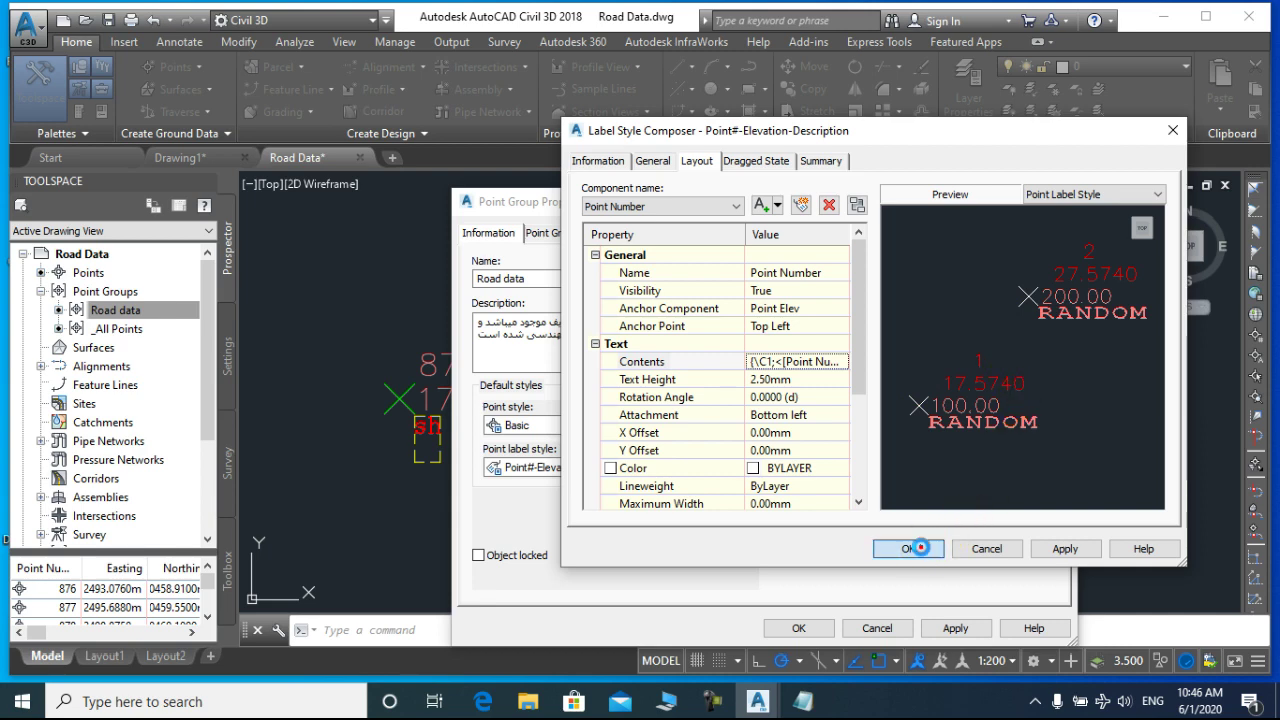
click(908, 548)
Step: Reopen the point label style and view the Description contents without changing them
click(950, 627)
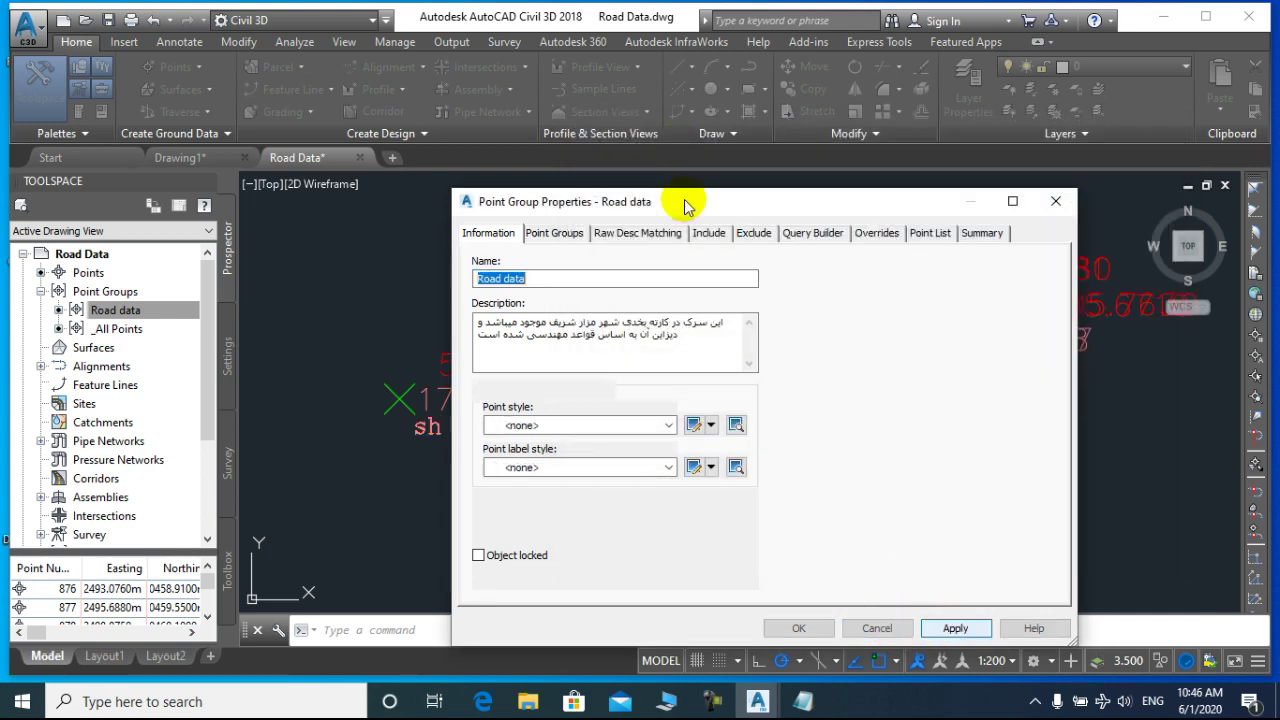
mouse_move(691, 206)
mouse_down()
mouse_move(947, 474)
mouse_move(703, 145)
mouse_up()
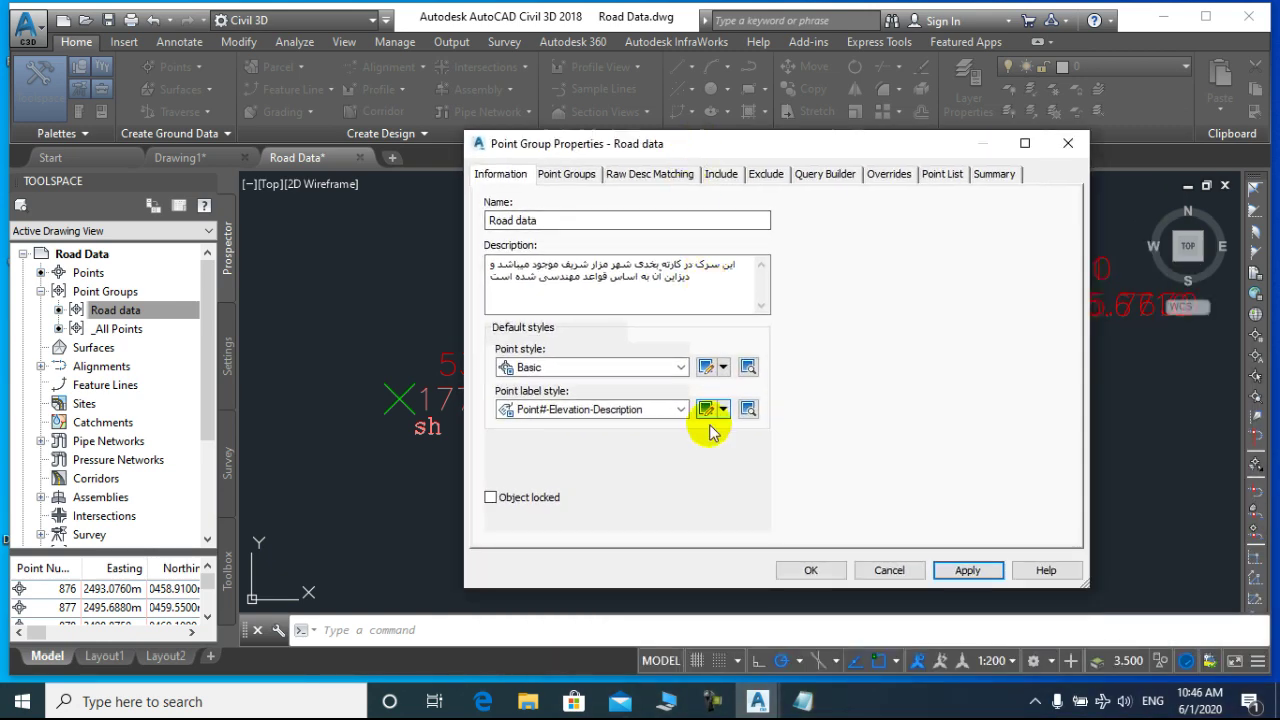
click(706, 410)
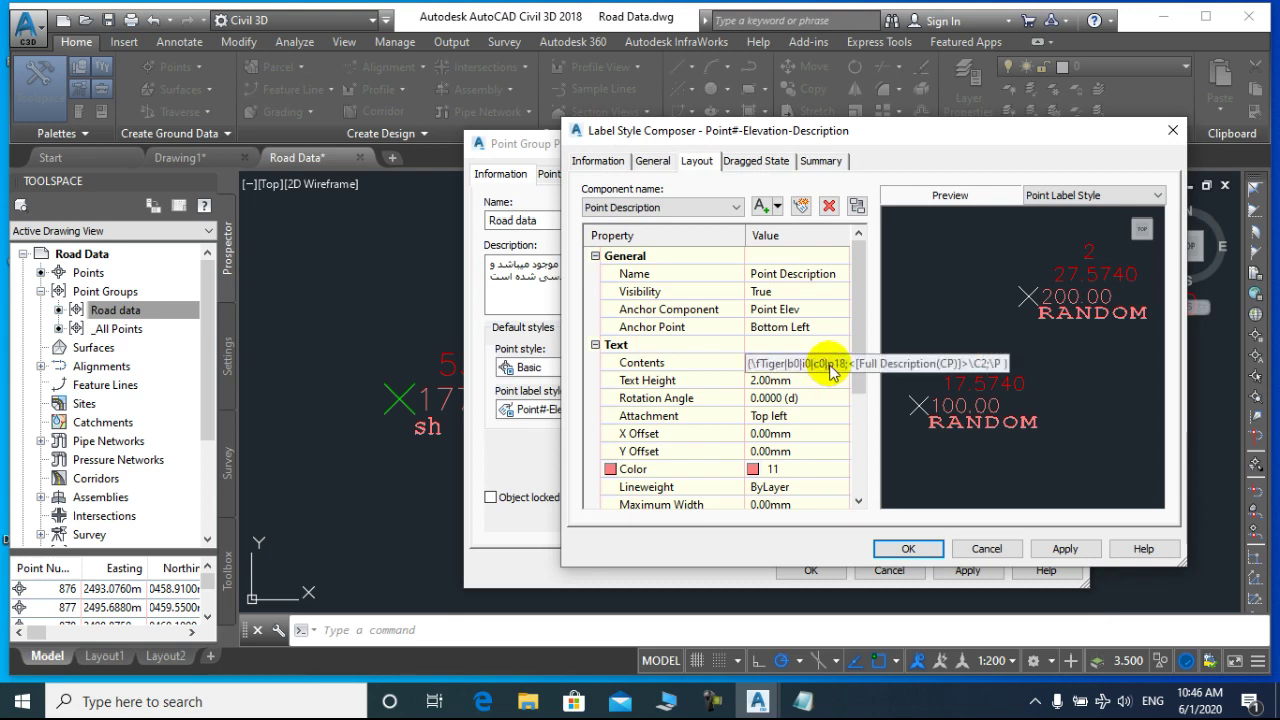
click(842, 365)
click(842, 362)
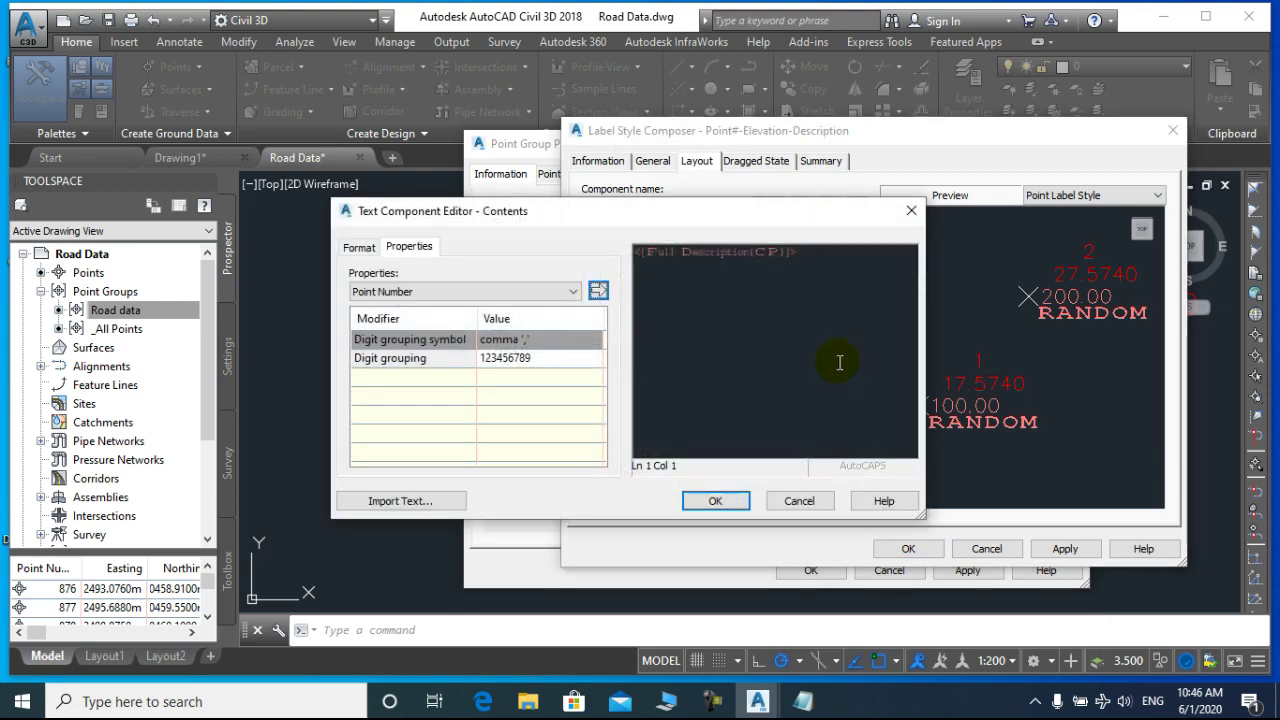
click(799, 500)
Step: Delete the Easting line from the Point Number contents
click(666, 207)
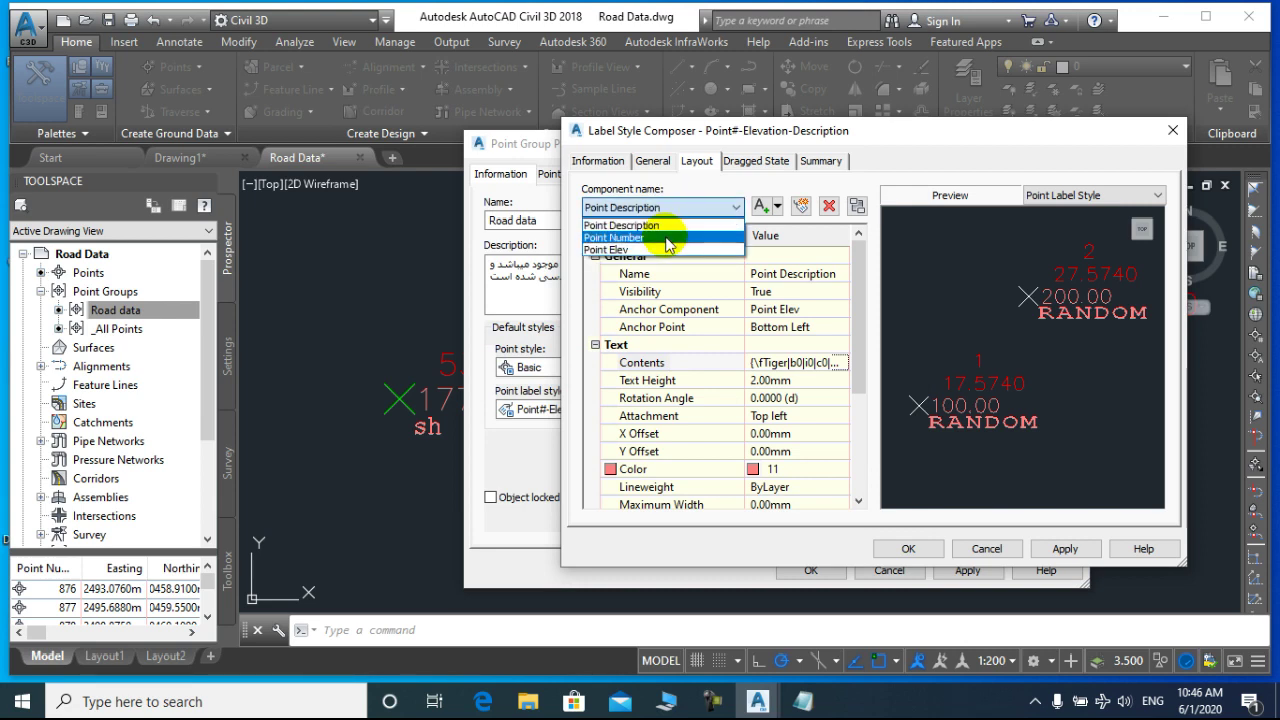
click(665, 234)
click(790, 362)
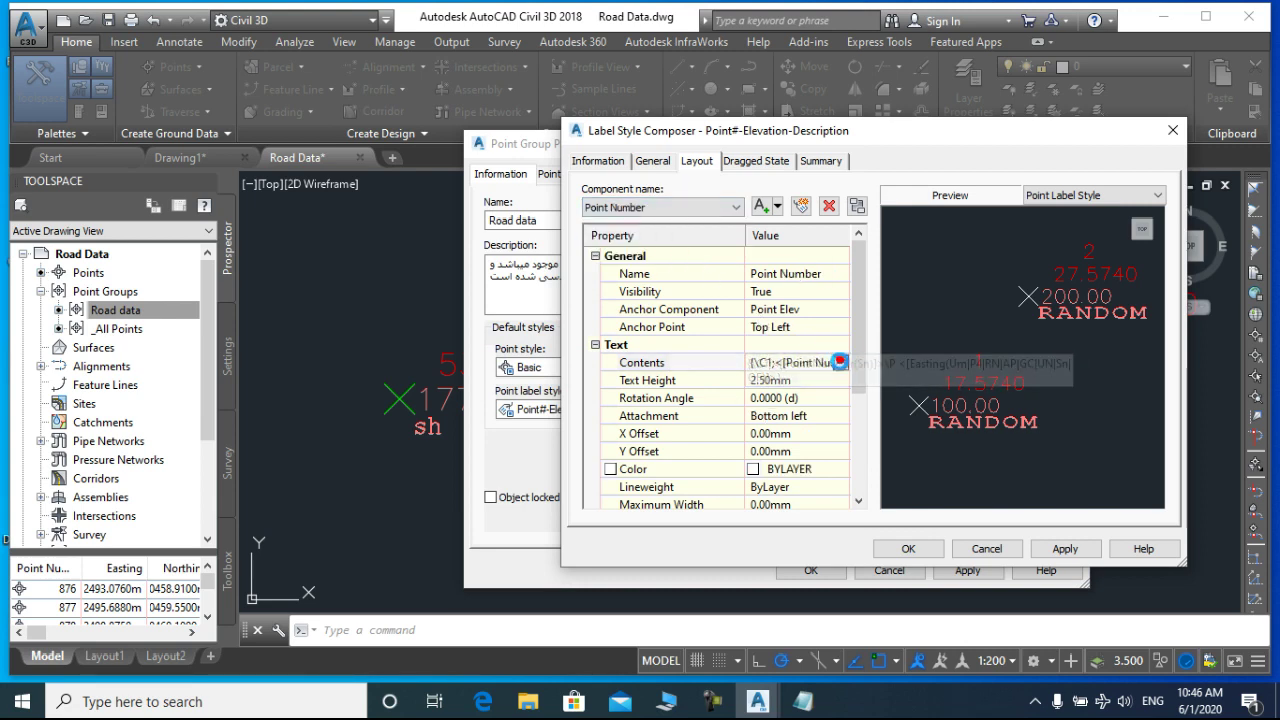
click(842, 362)
click(523, 291)
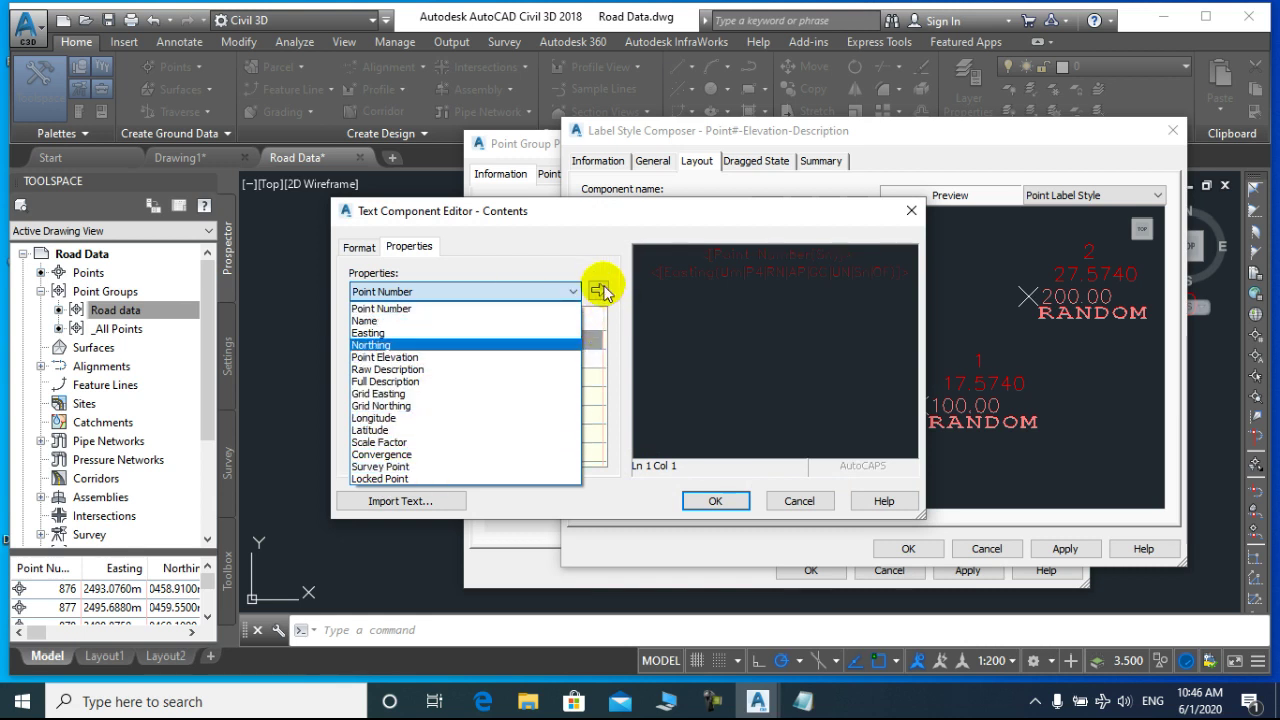
click(747, 302)
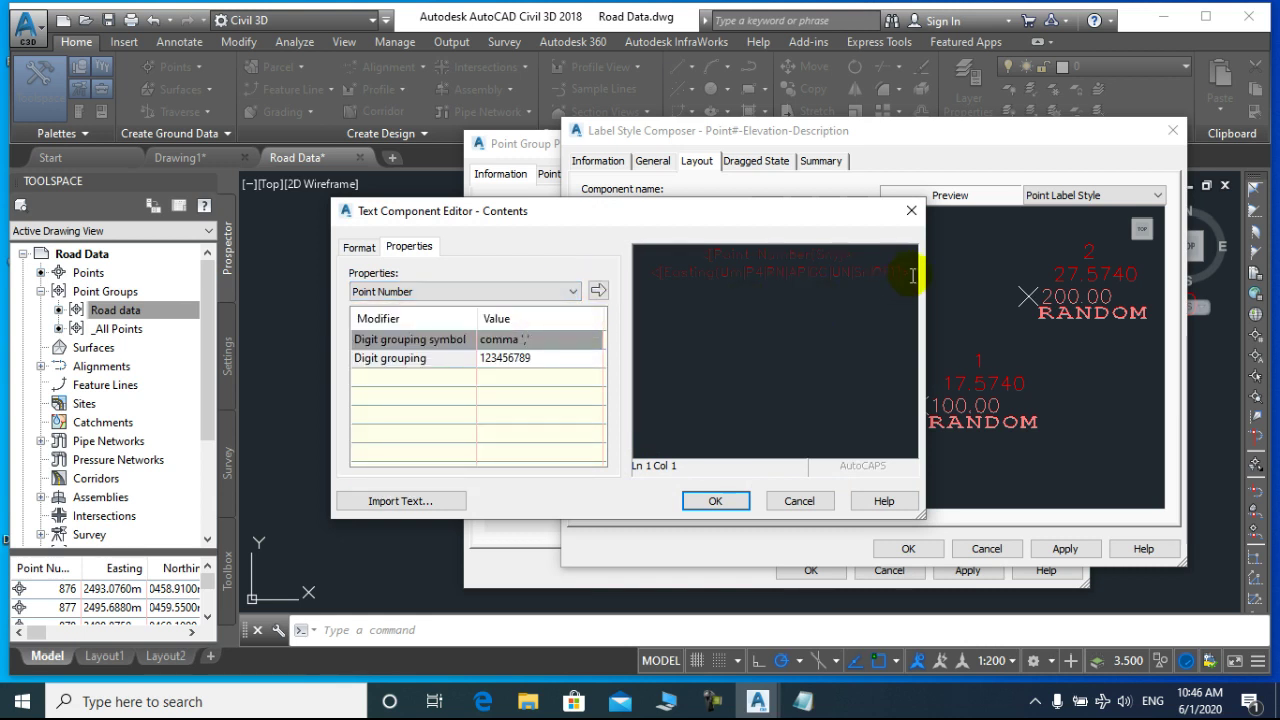
drag(912, 276, 632, 288)
key(Delete)
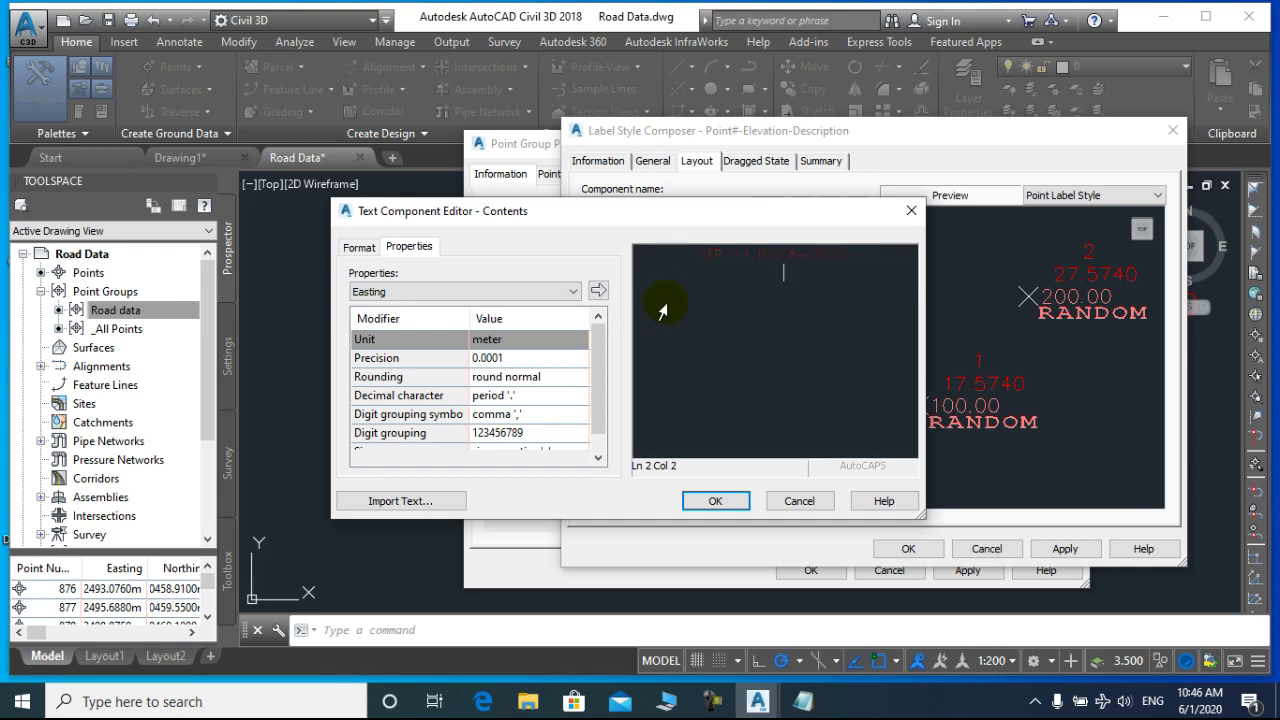
click(726, 502)
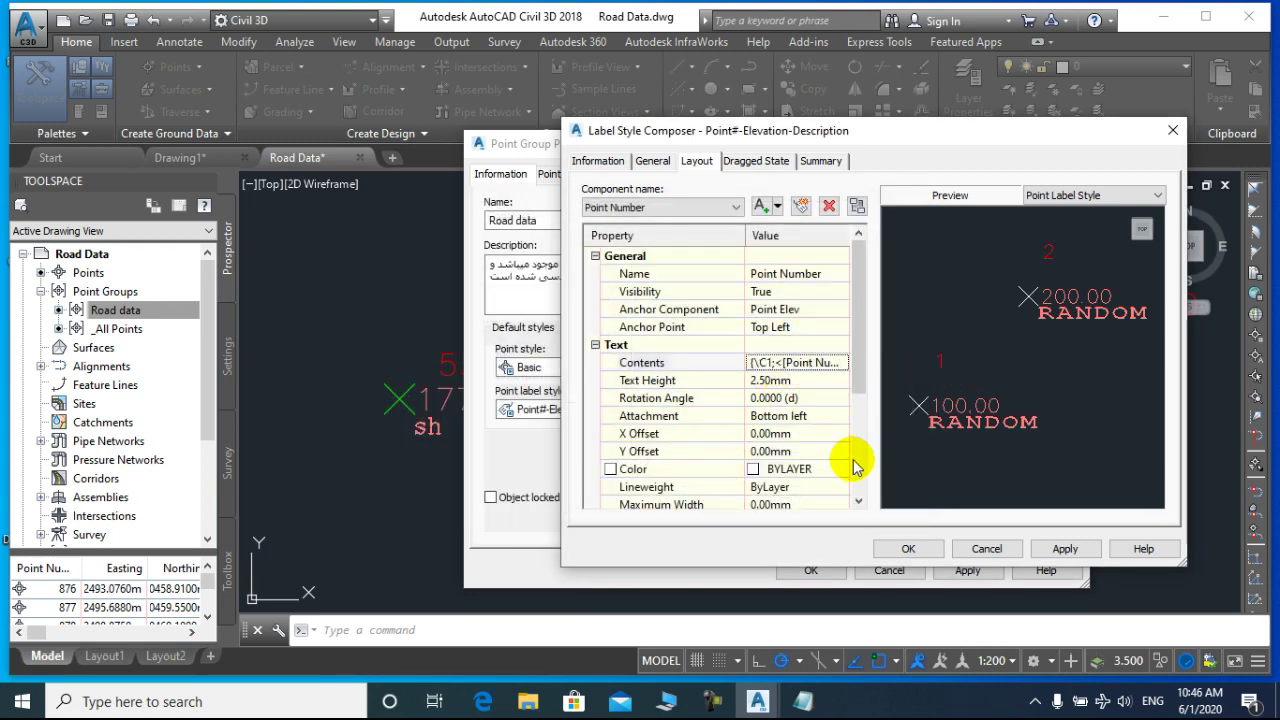
Step: Keep Bottom left attachment and set the Point Number text colour to magenta
click(796, 380)
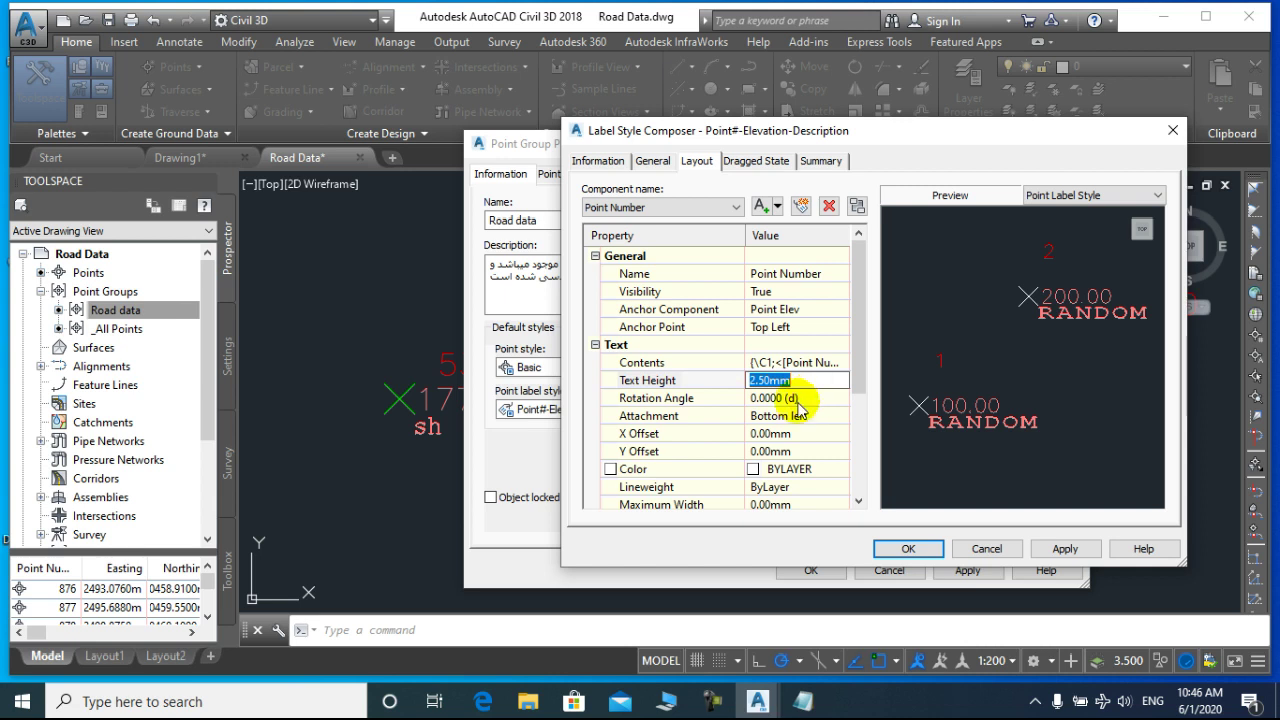
click(815, 416)
click(840, 415)
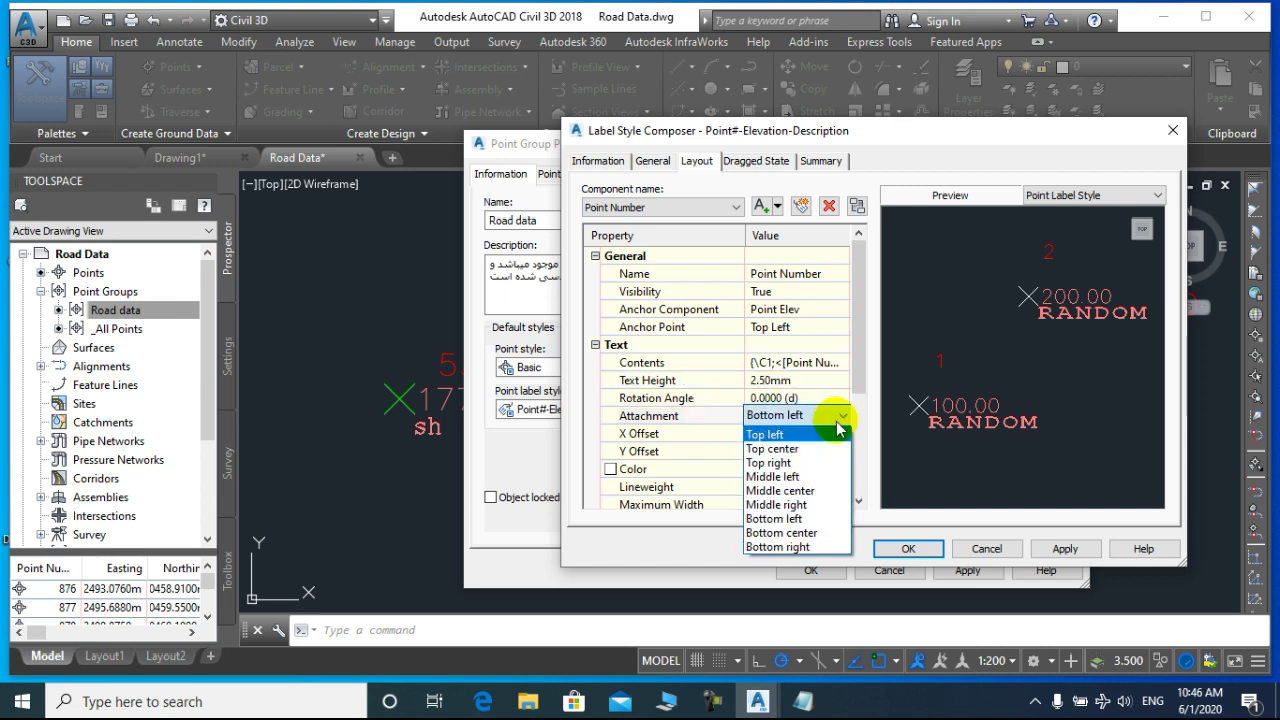
click(849, 416)
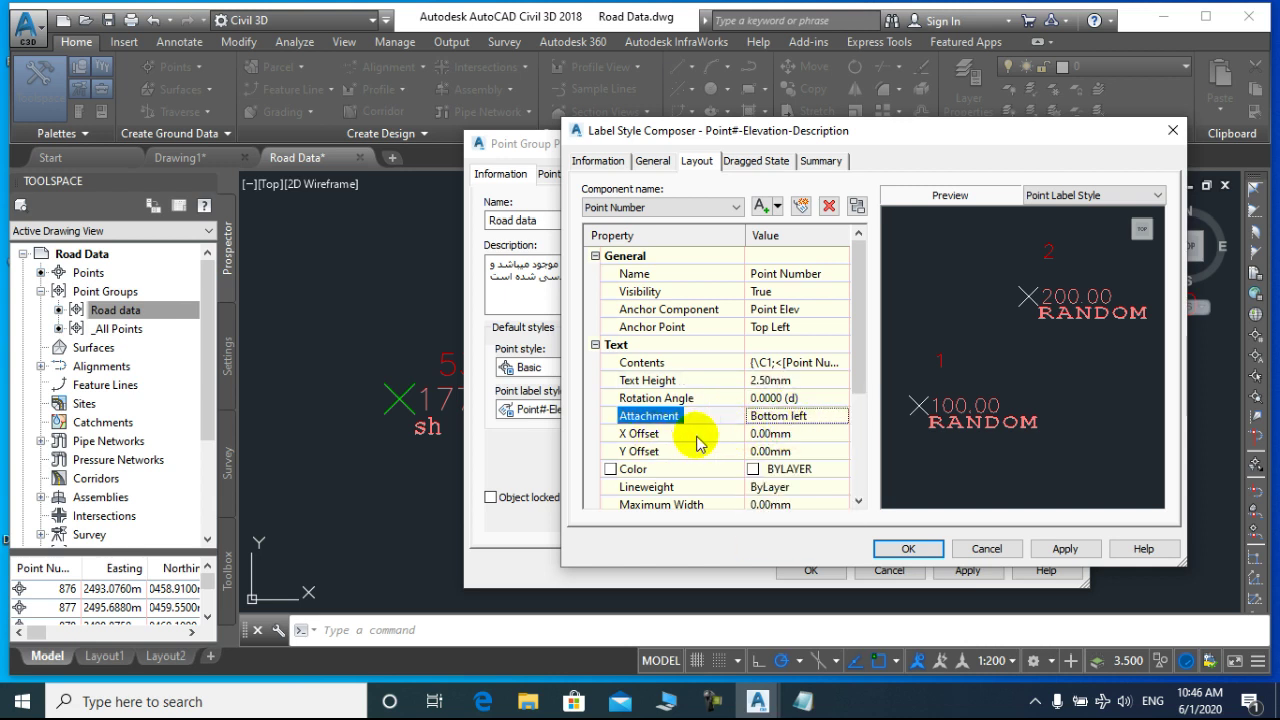
drag(858, 368, 862, 425)
click(836, 380)
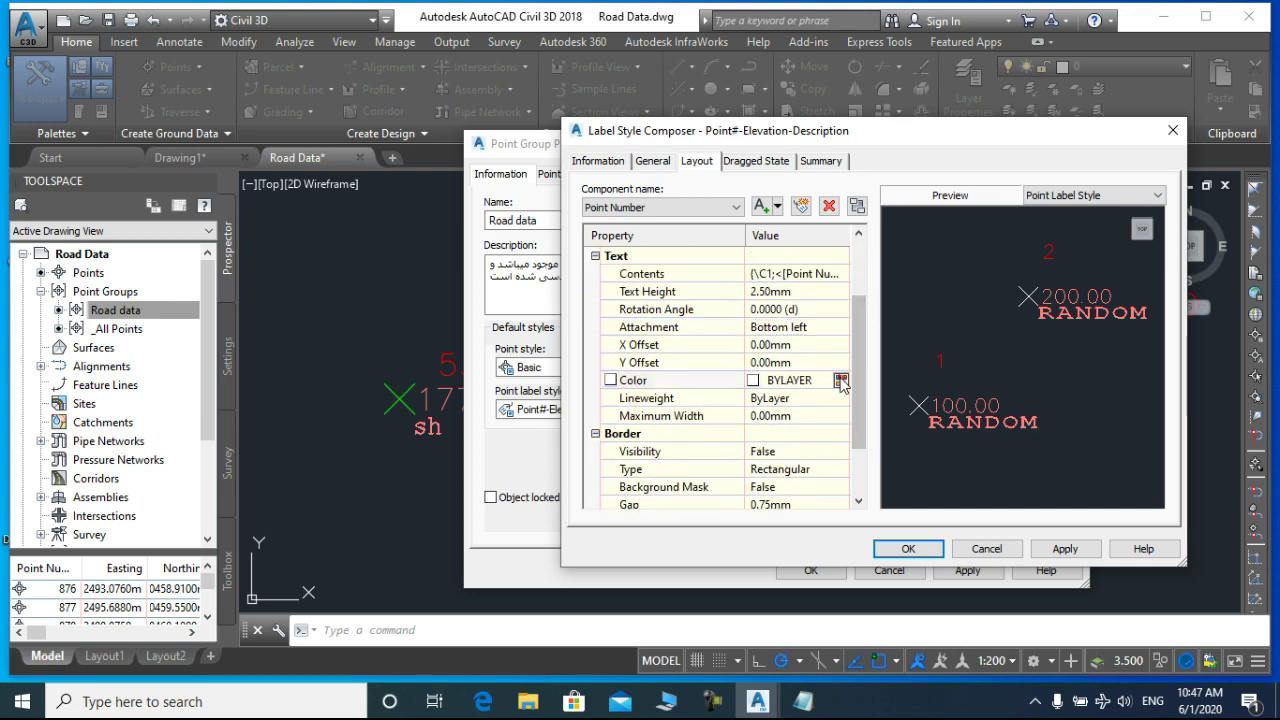
click(840, 380)
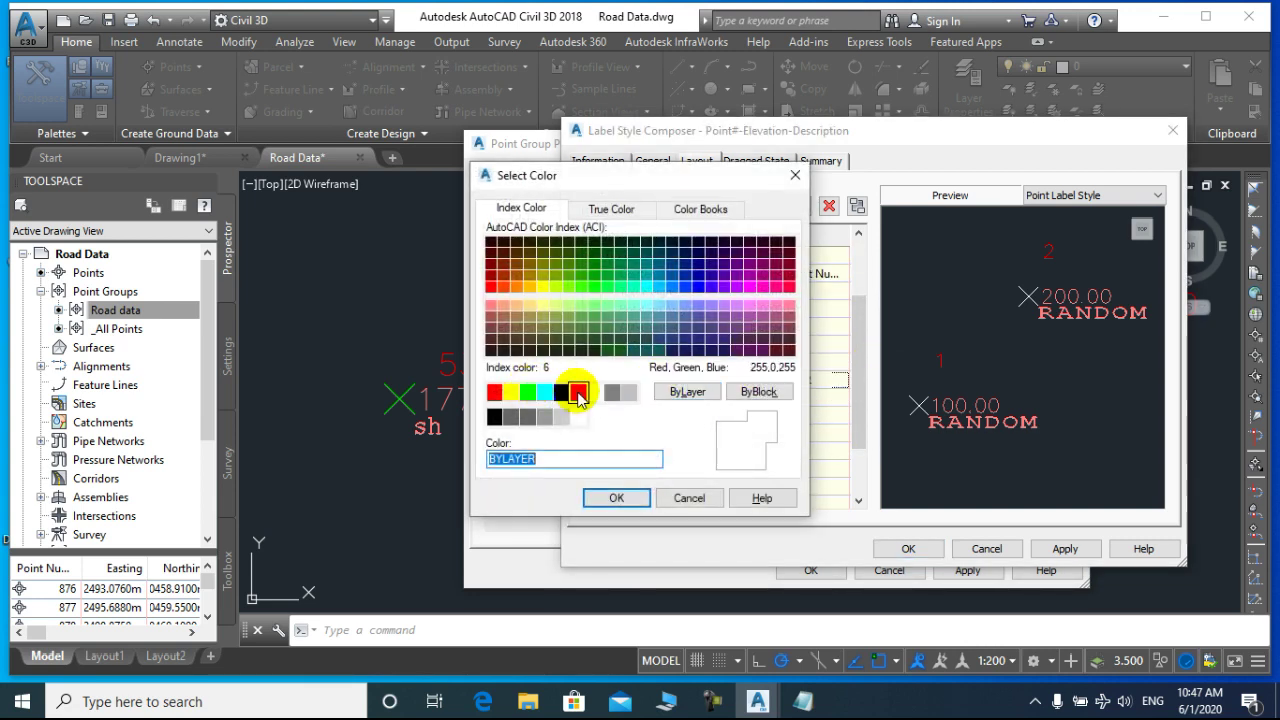
click(578, 391)
click(616, 497)
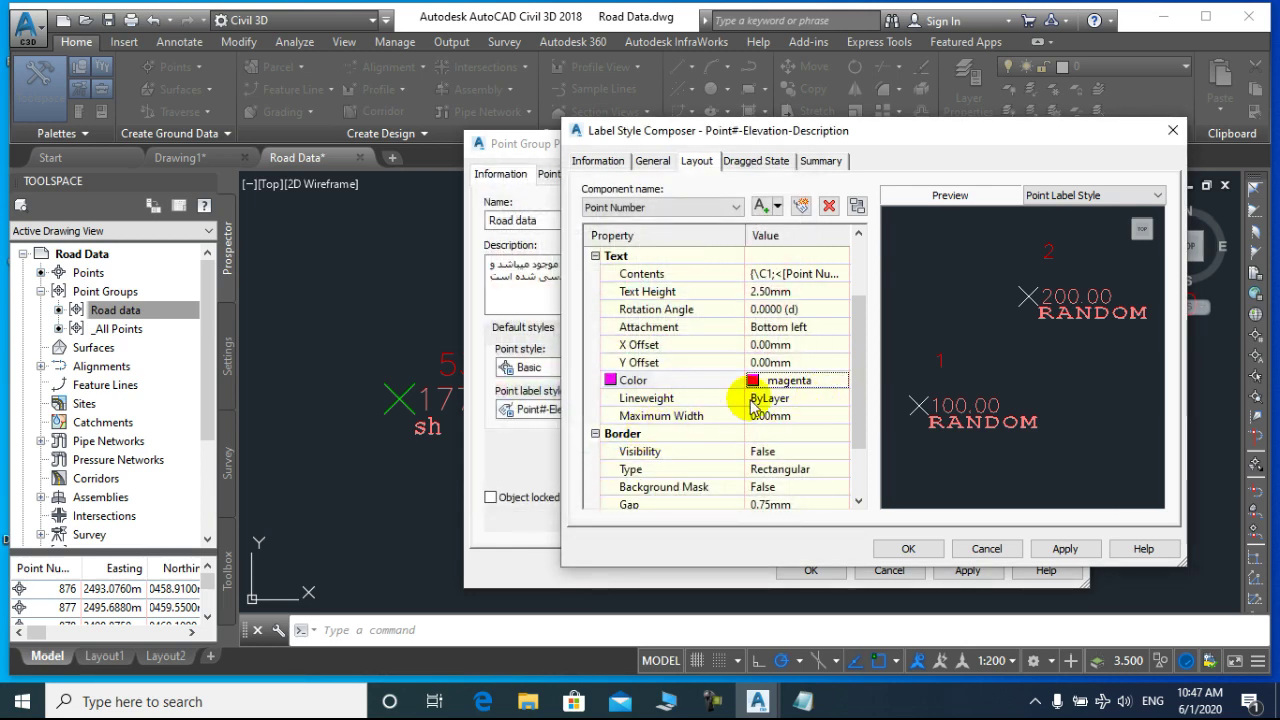
Step: Leave the lineweight unchanged and set Point Number Border Visibility to True
click(842, 398)
click(842, 398)
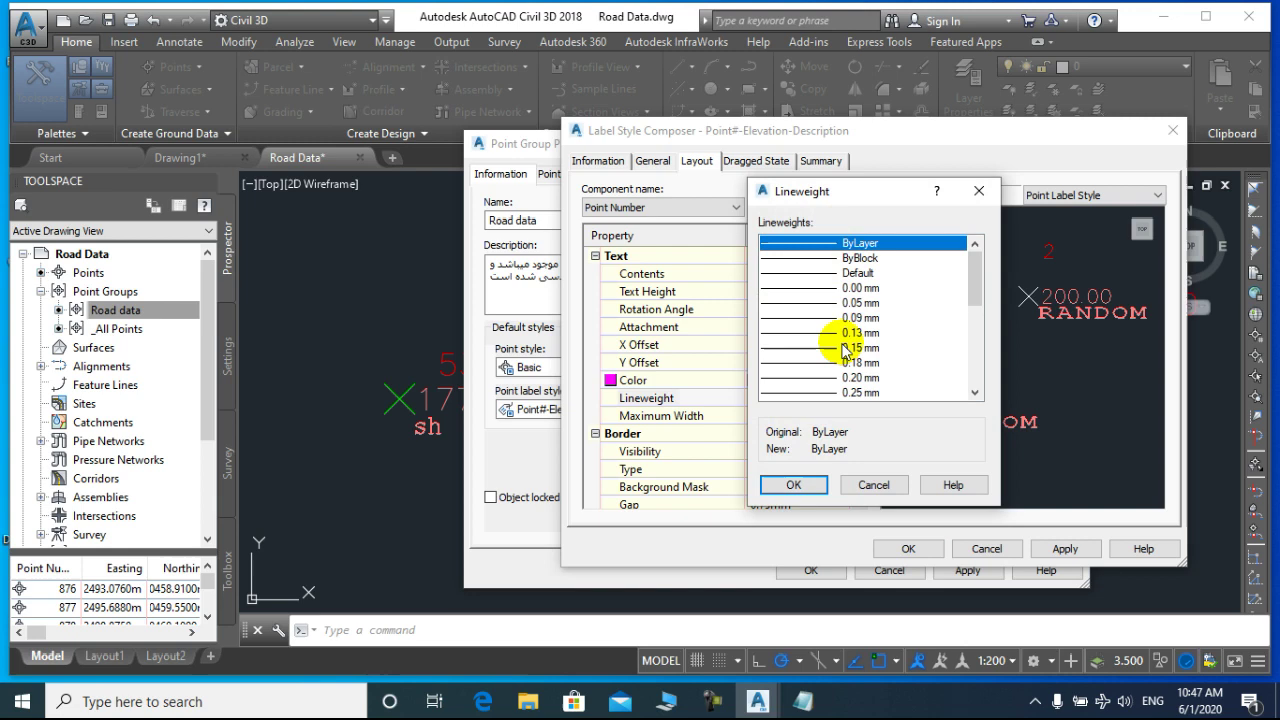
click(975, 315)
click(874, 485)
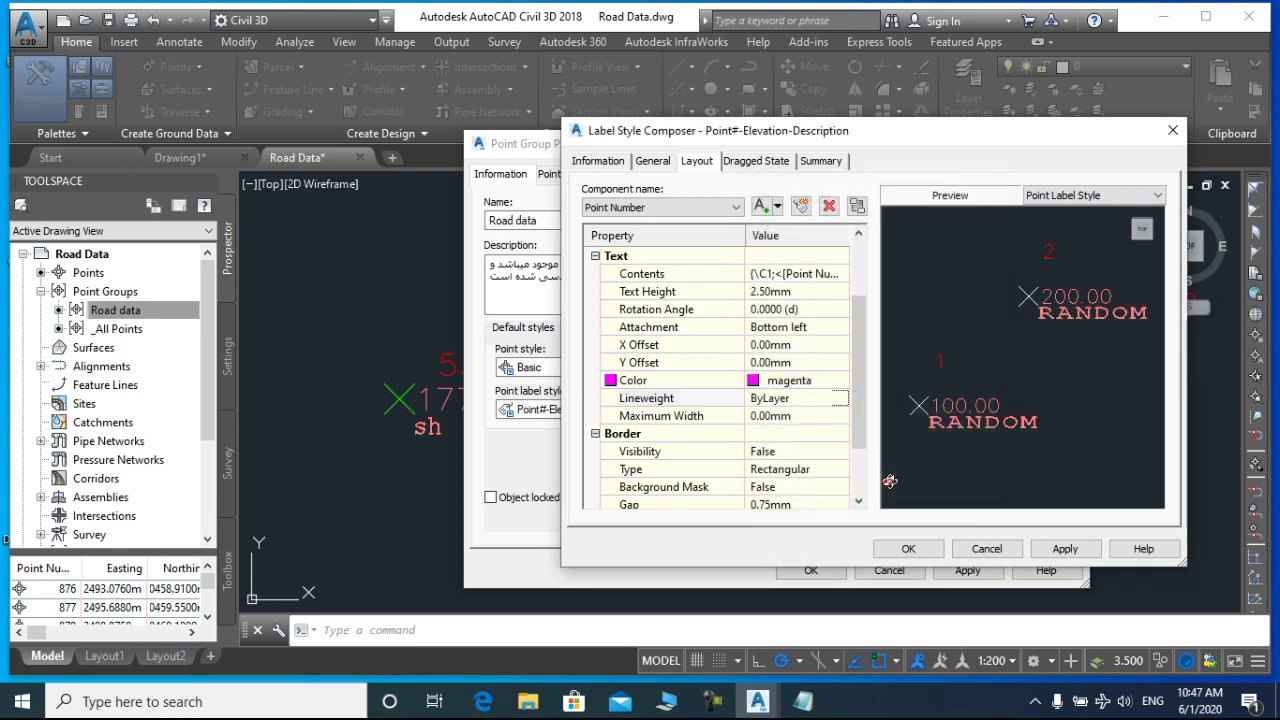
click(814, 417)
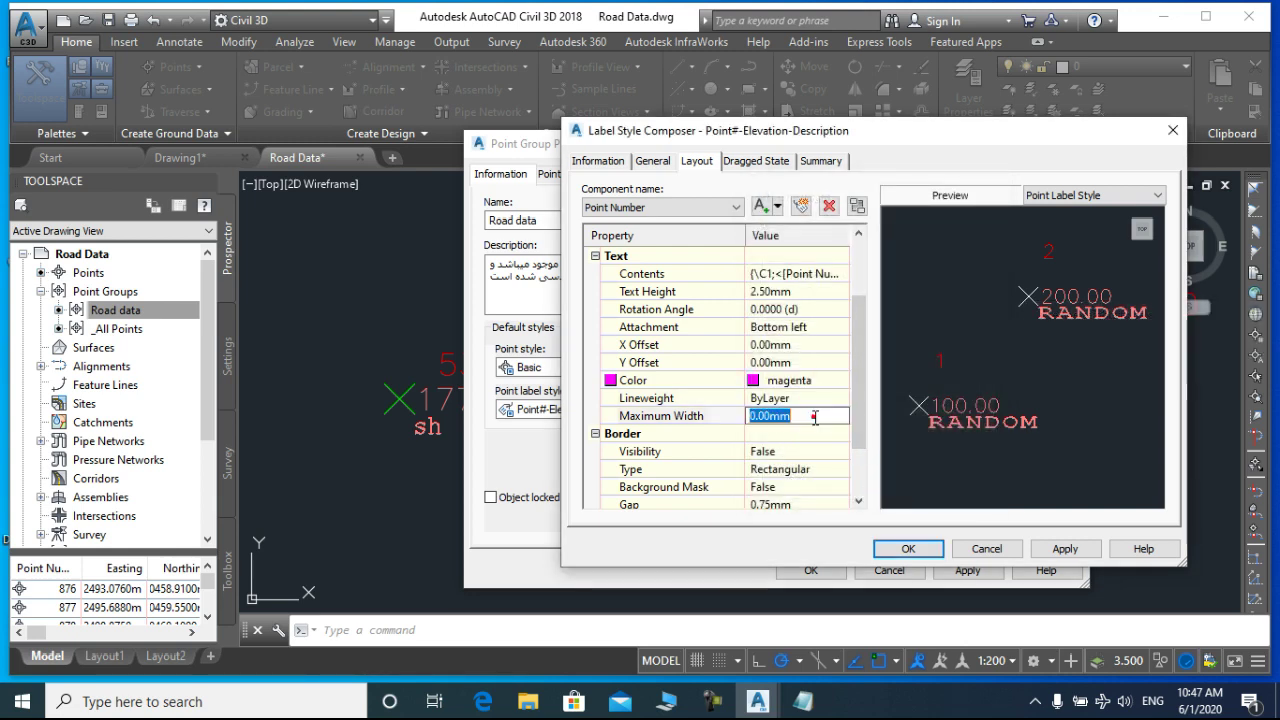
scroll(857, 412, down, 2)
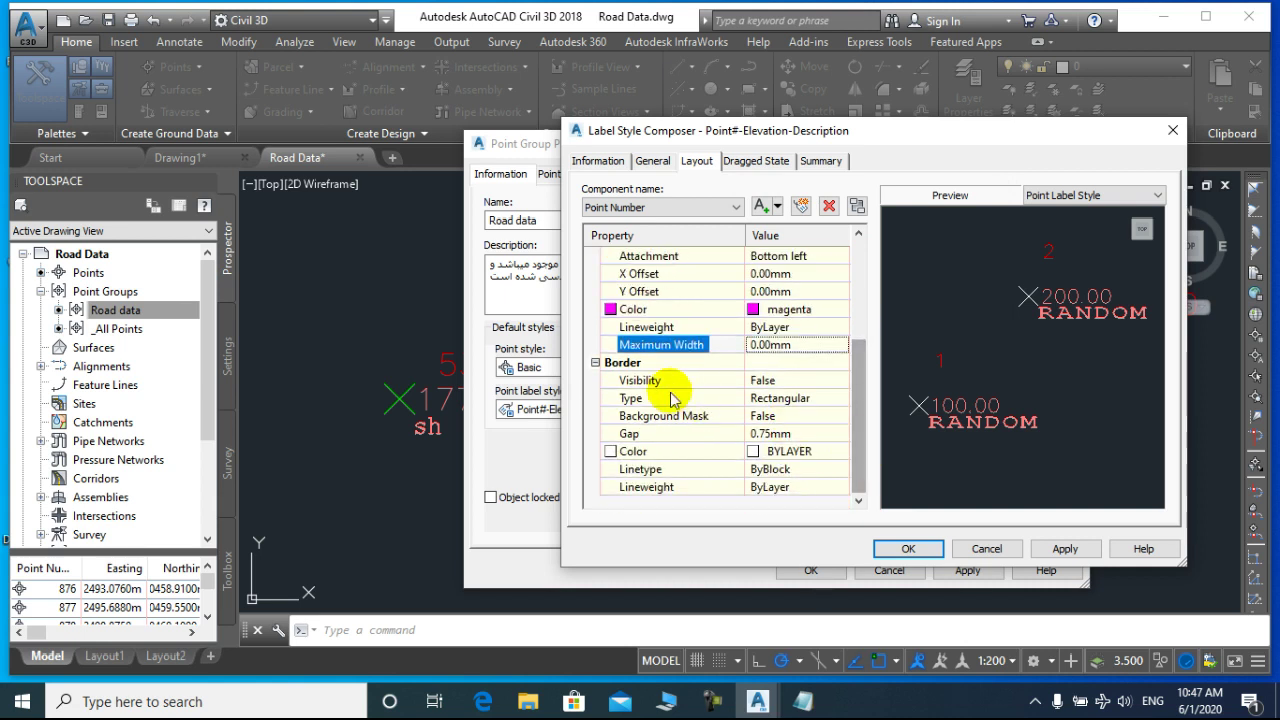
click(760, 380)
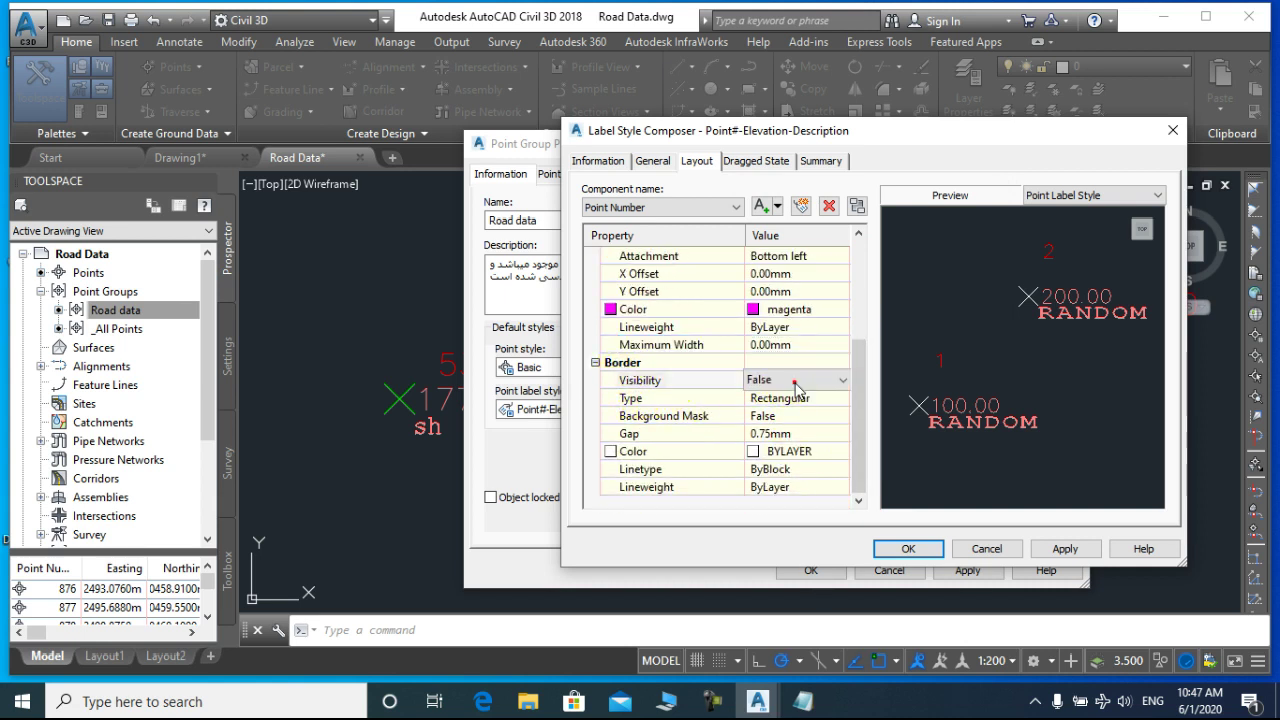
click(843, 384)
click(795, 410)
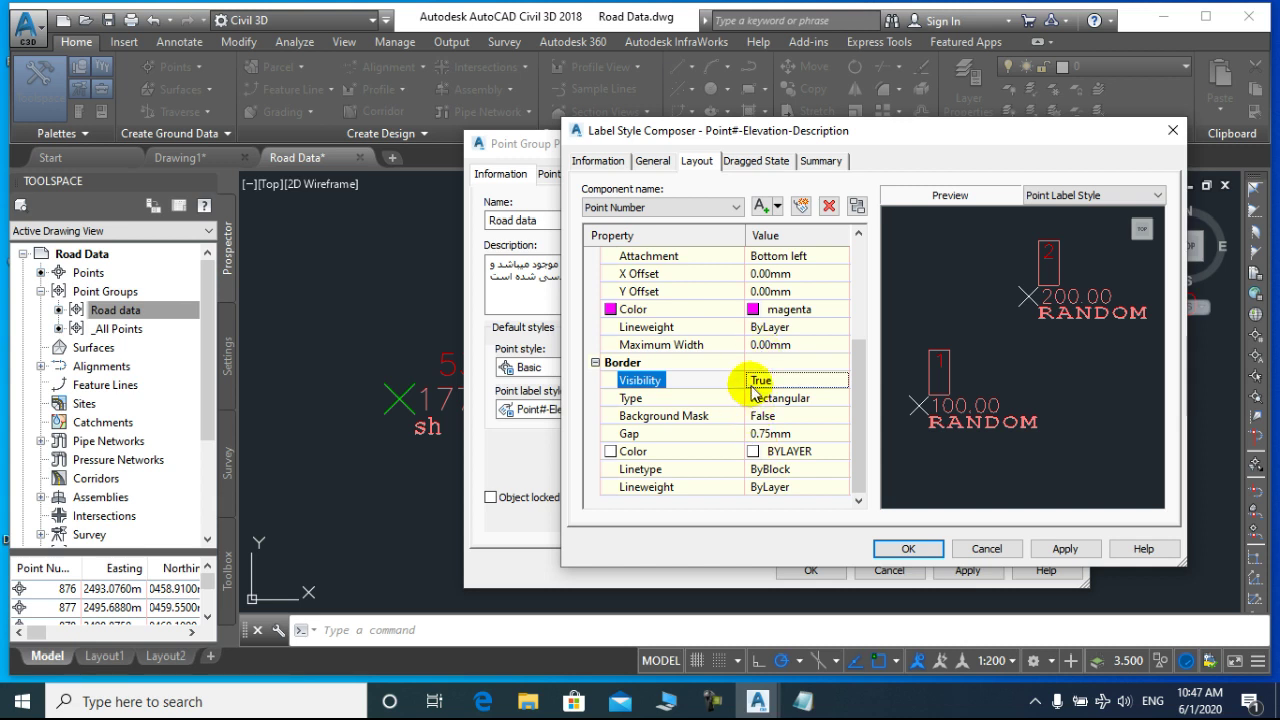
click(665, 208)
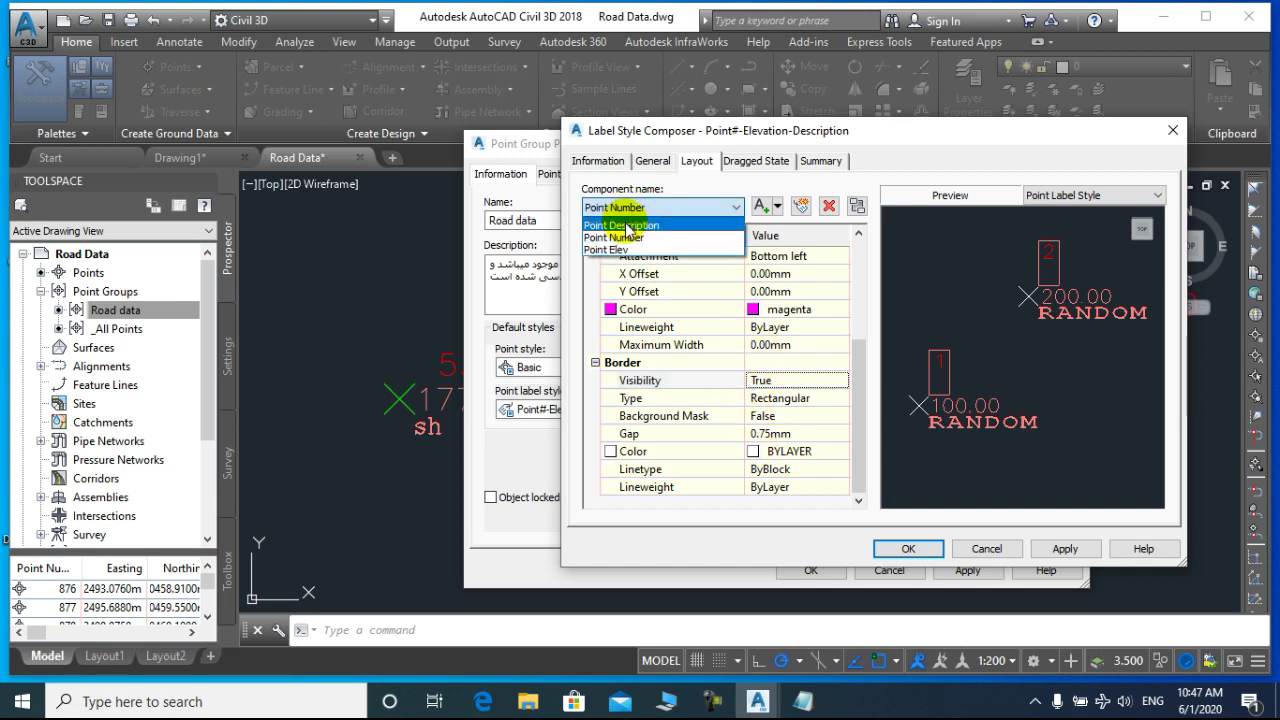
click(675, 208)
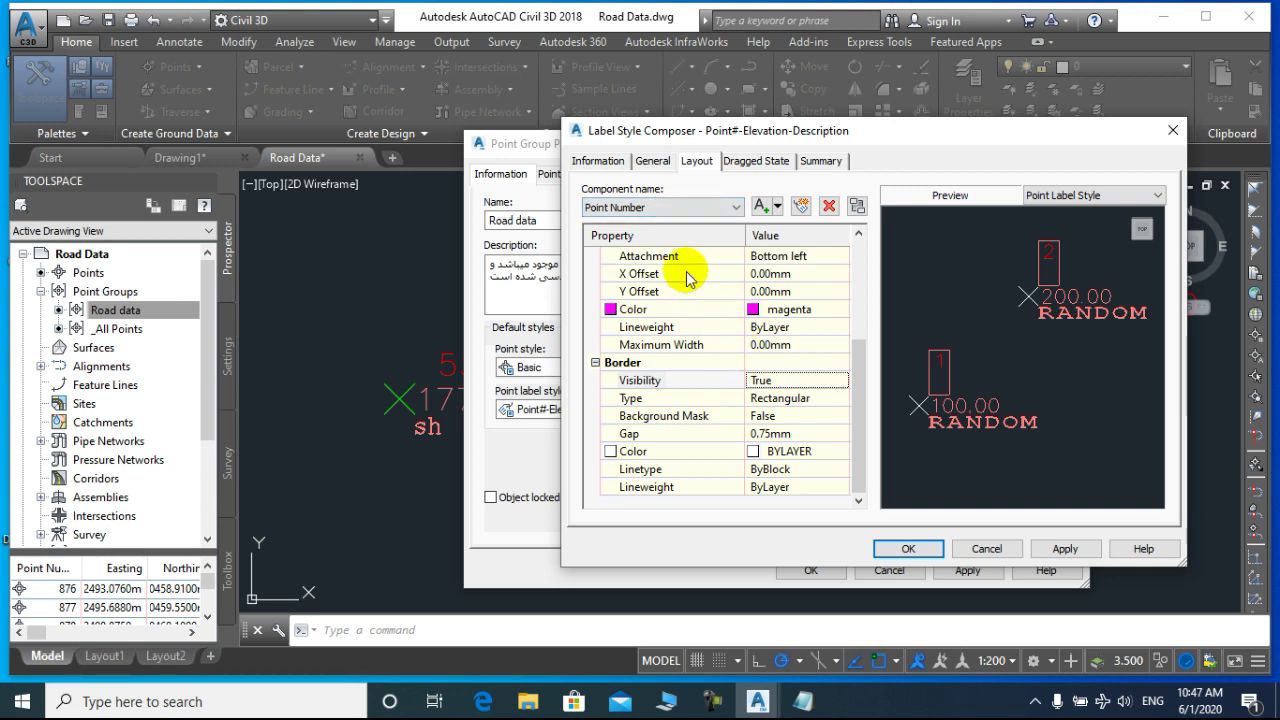
click(681, 210)
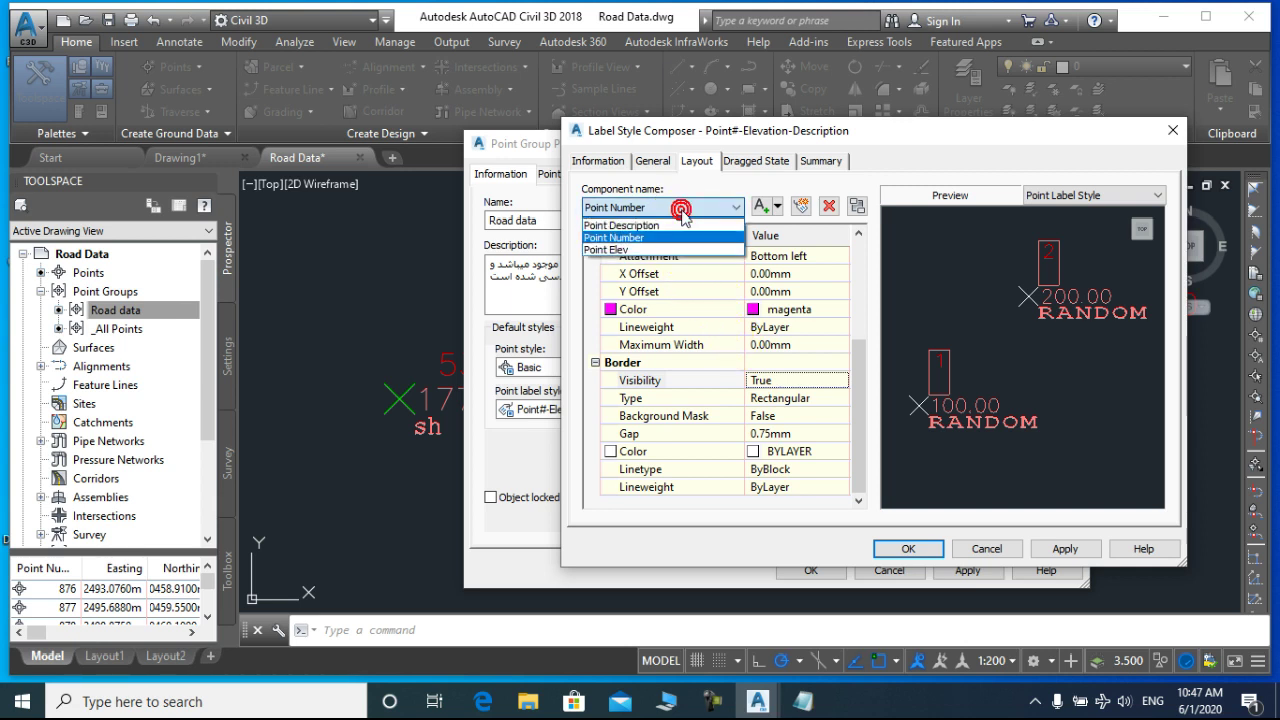
click(645, 250)
click(712, 701)
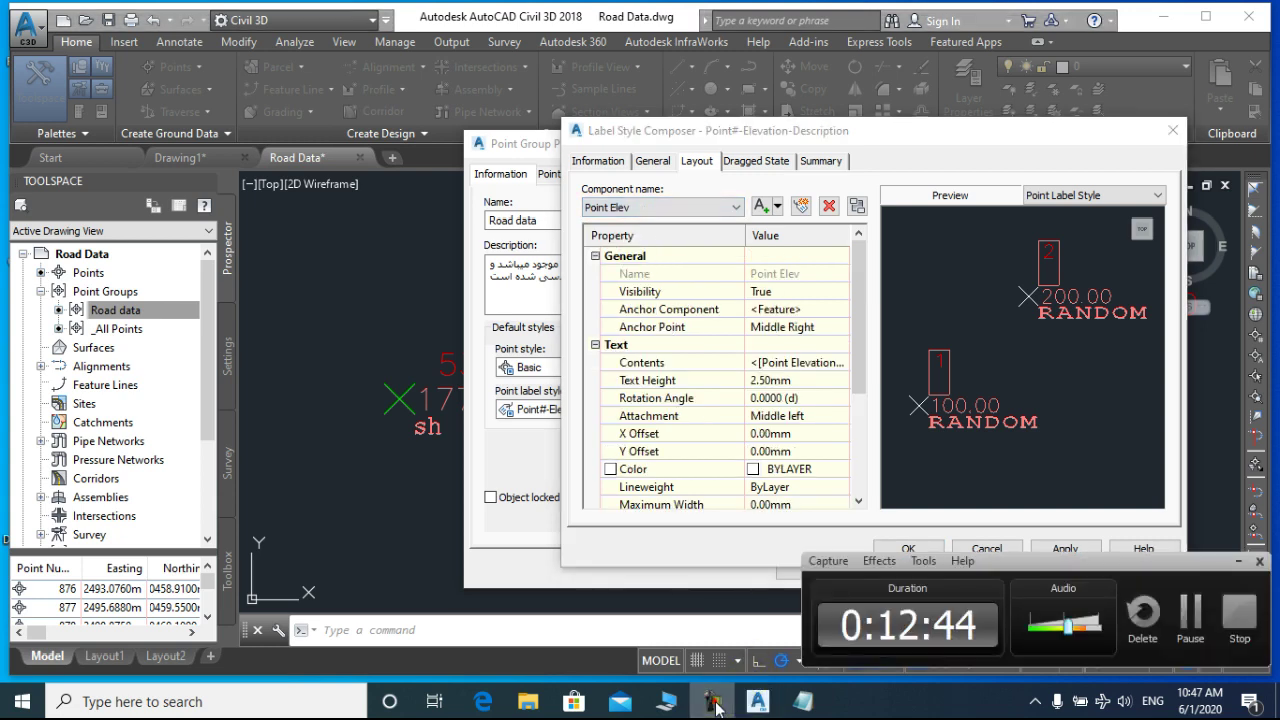
click(717, 701)
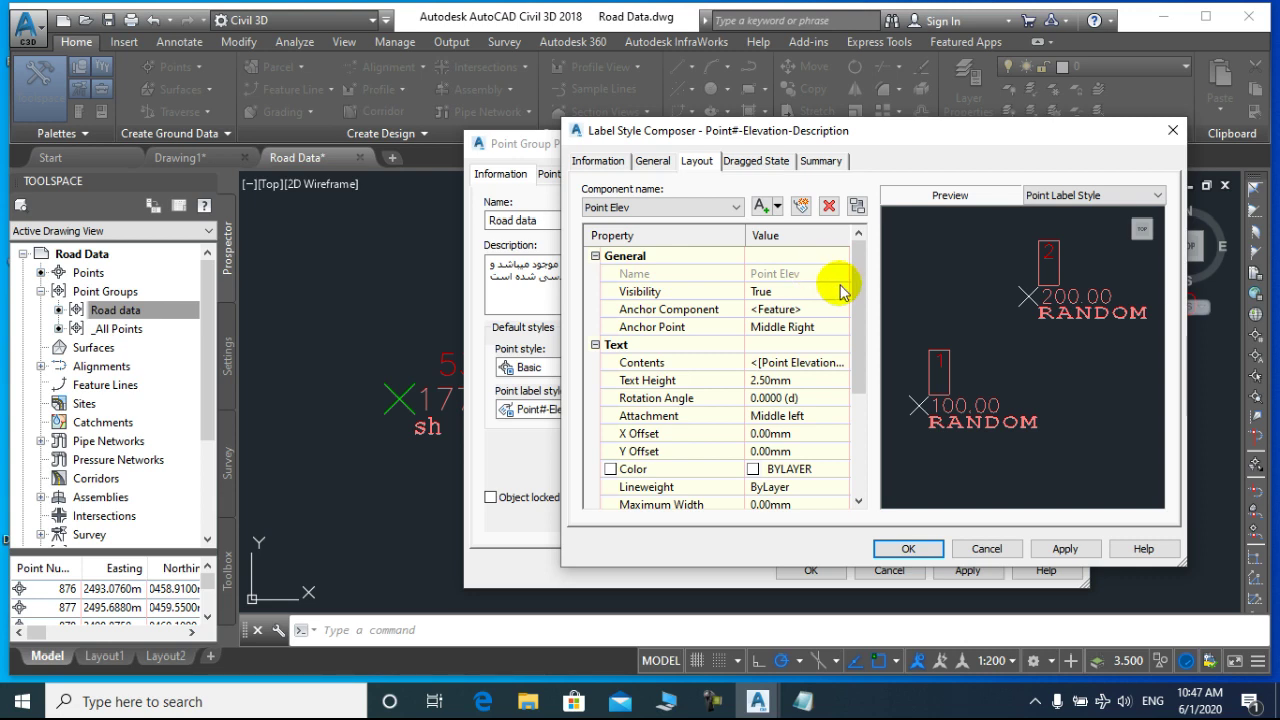
mouse_move(854, 290)
mouse_down()
mouse_move(858, 413)
mouse_move(873, 293)
mouse_move(862, 420)
mouse_move(871, 251)
mouse_up()
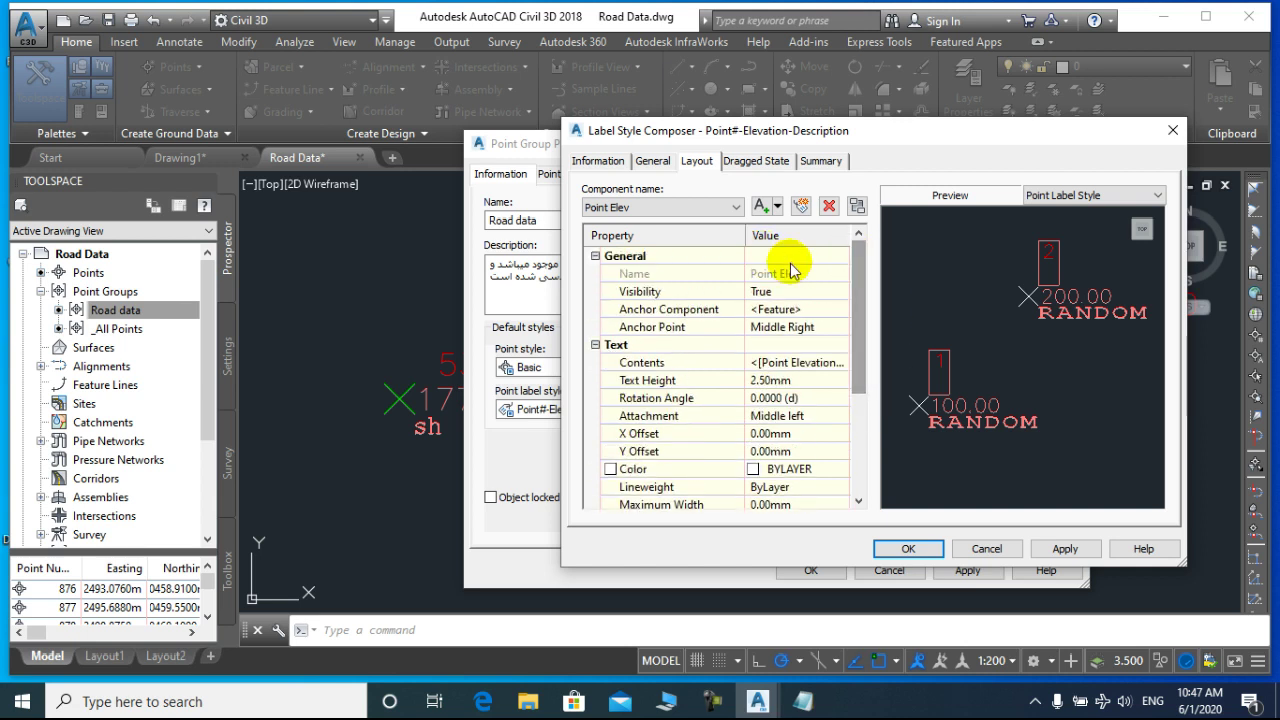
click(651, 207)
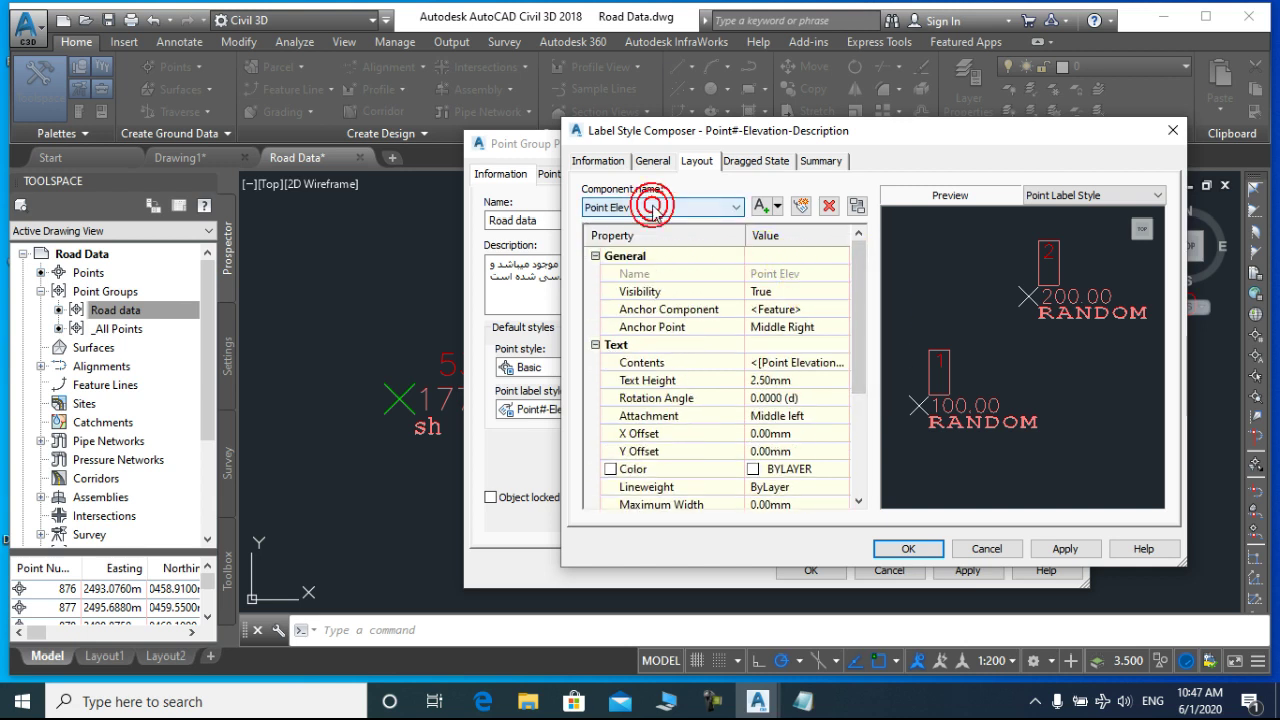
click(652, 207)
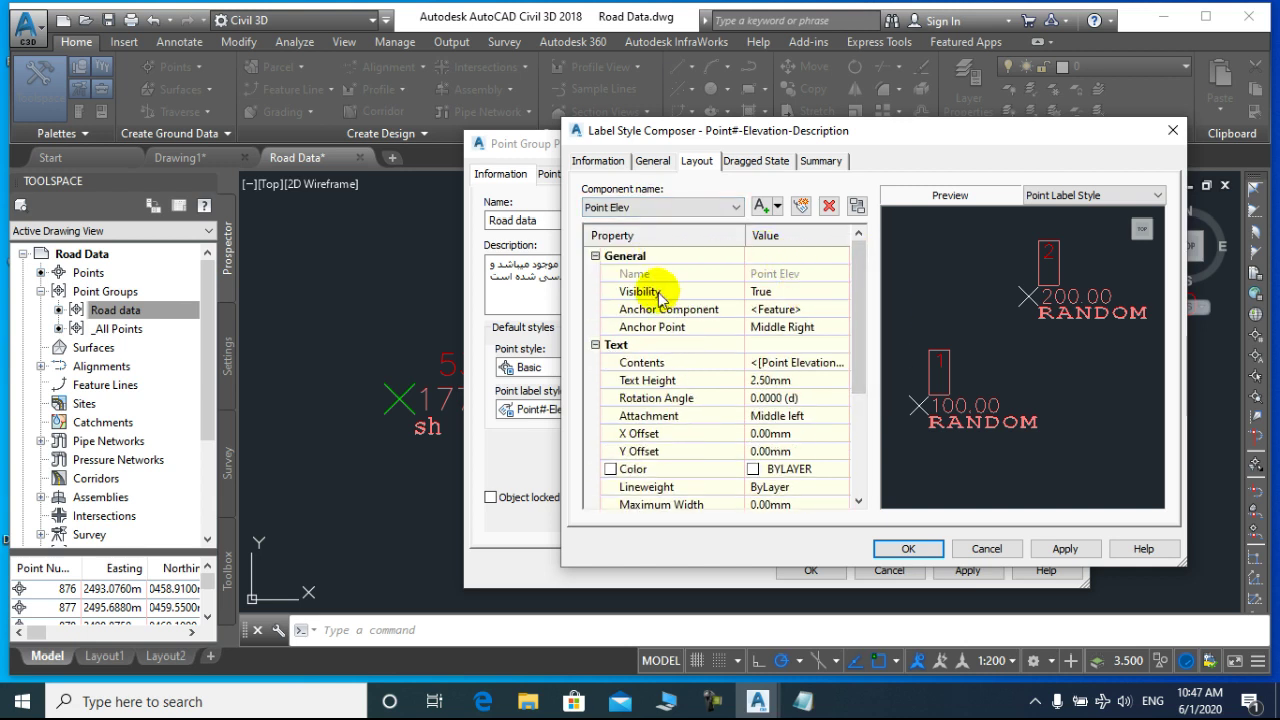
click(818, 291)
click(843, 294)
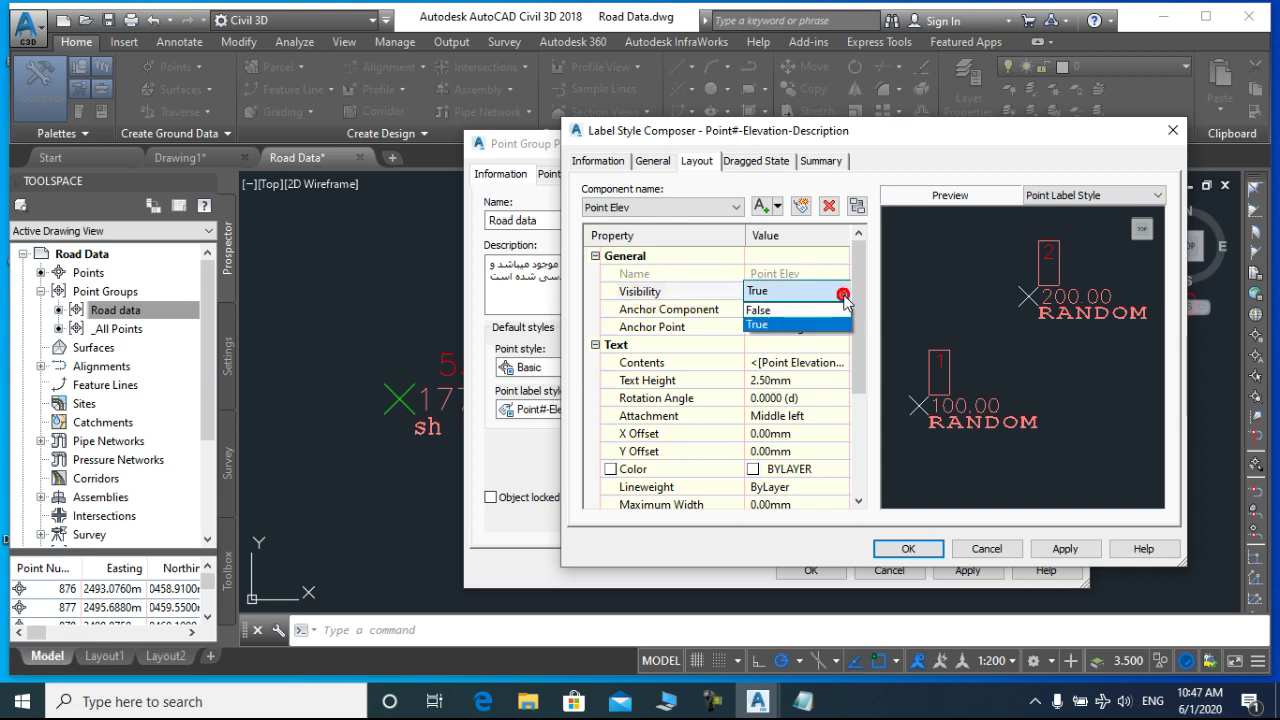
click(796, 311)
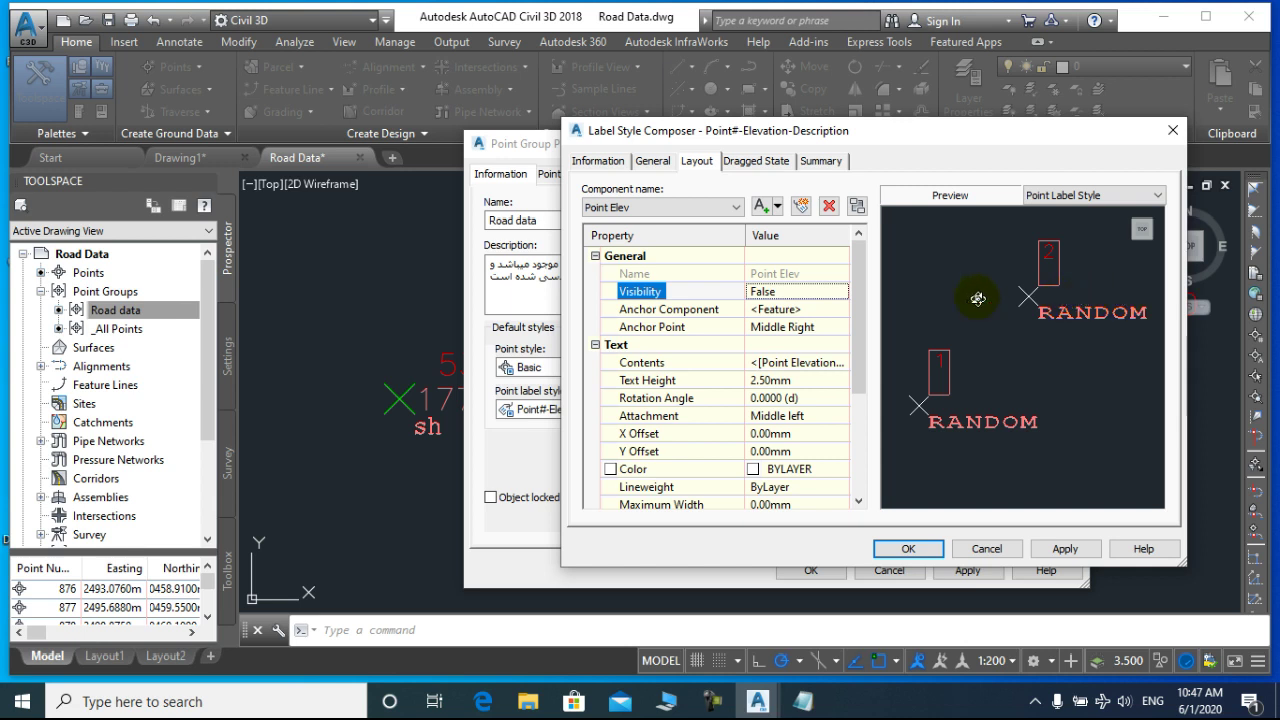
click(830, 291)
click(843, 291)
click(792, 326)
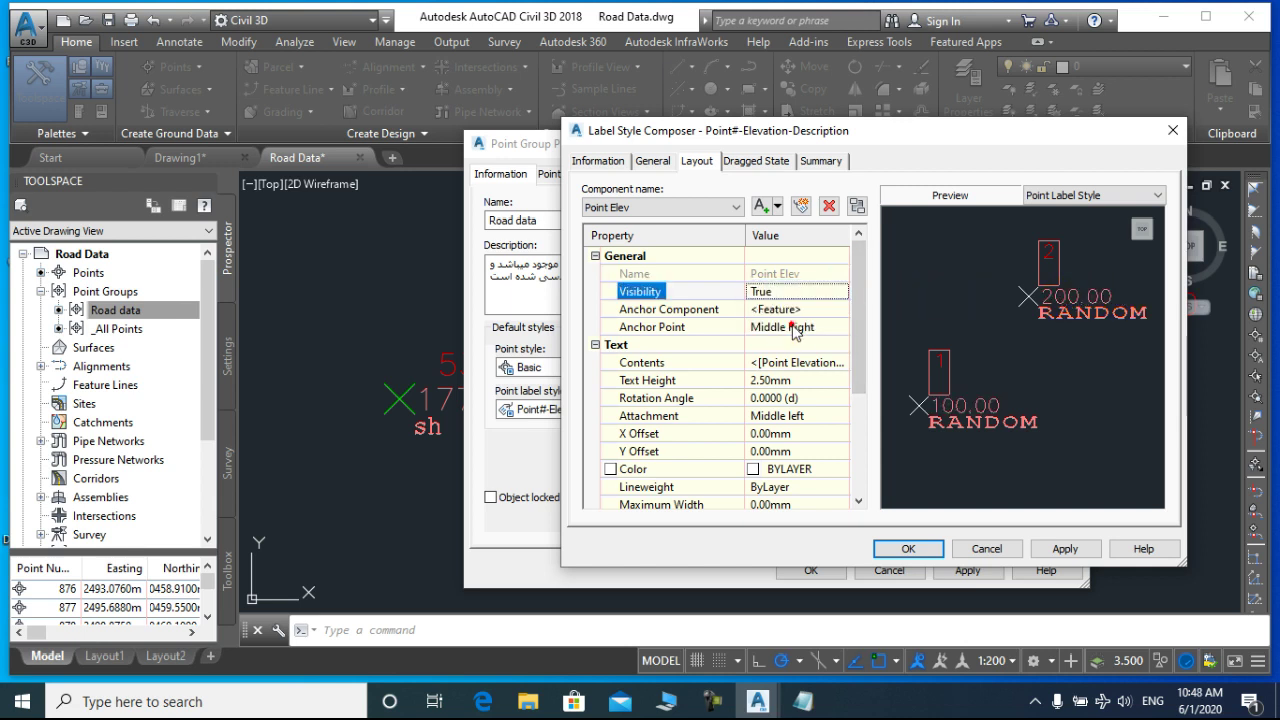
click(686, 208)
click(668, 222)
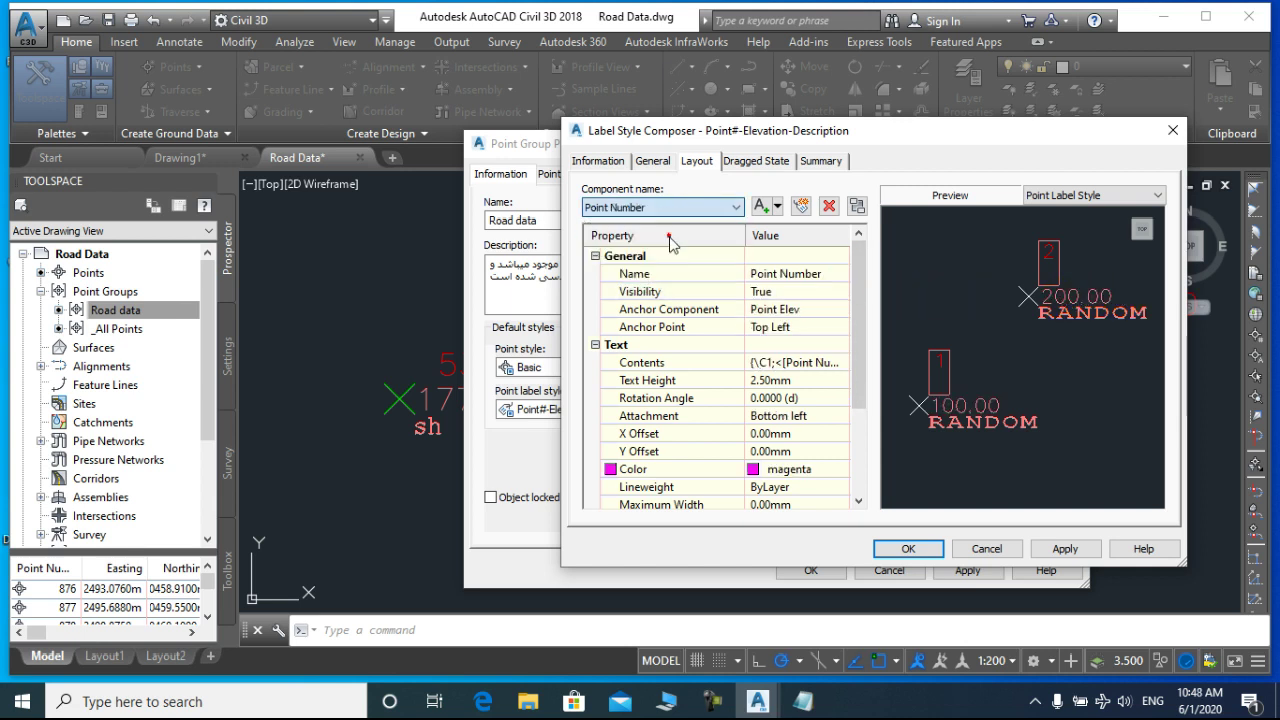
scroll(857, 332, down, 3)
scroll(694, 423, down, 1)
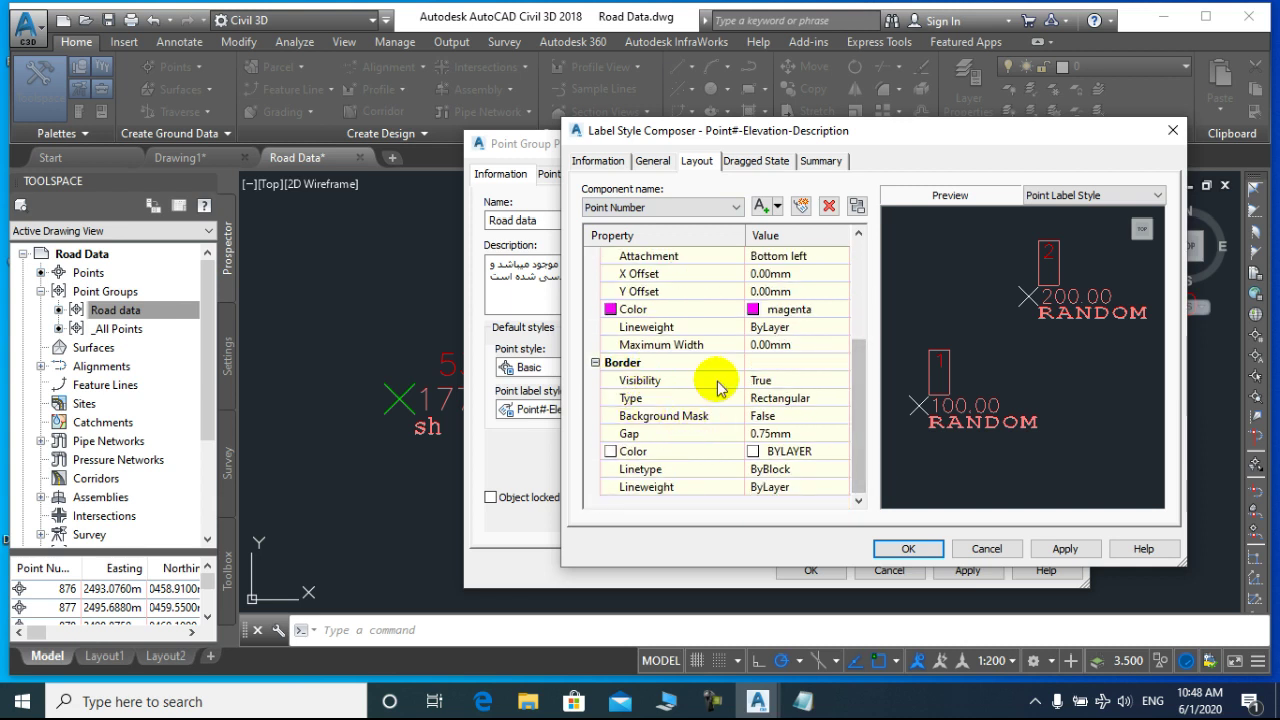
click(809, 381)
click(835, 390)
click(829, 390)
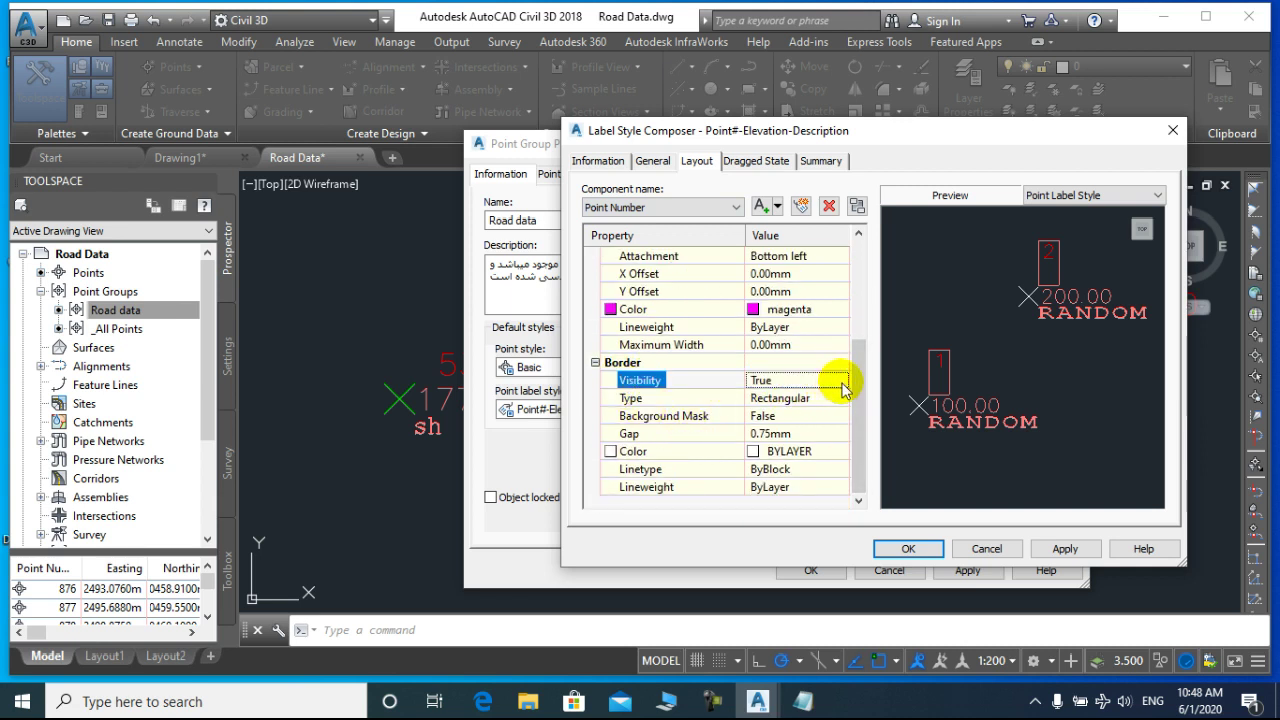
click(843, 386)
click(842, 381)
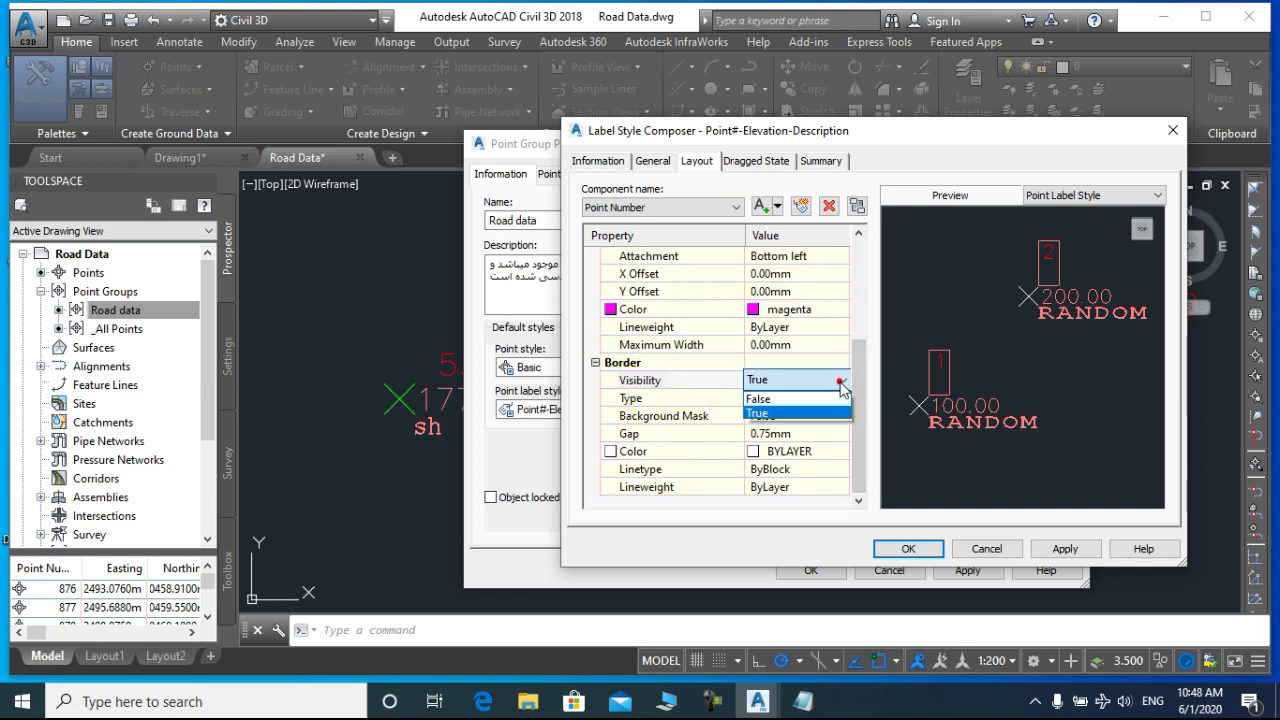
click(797, 400)
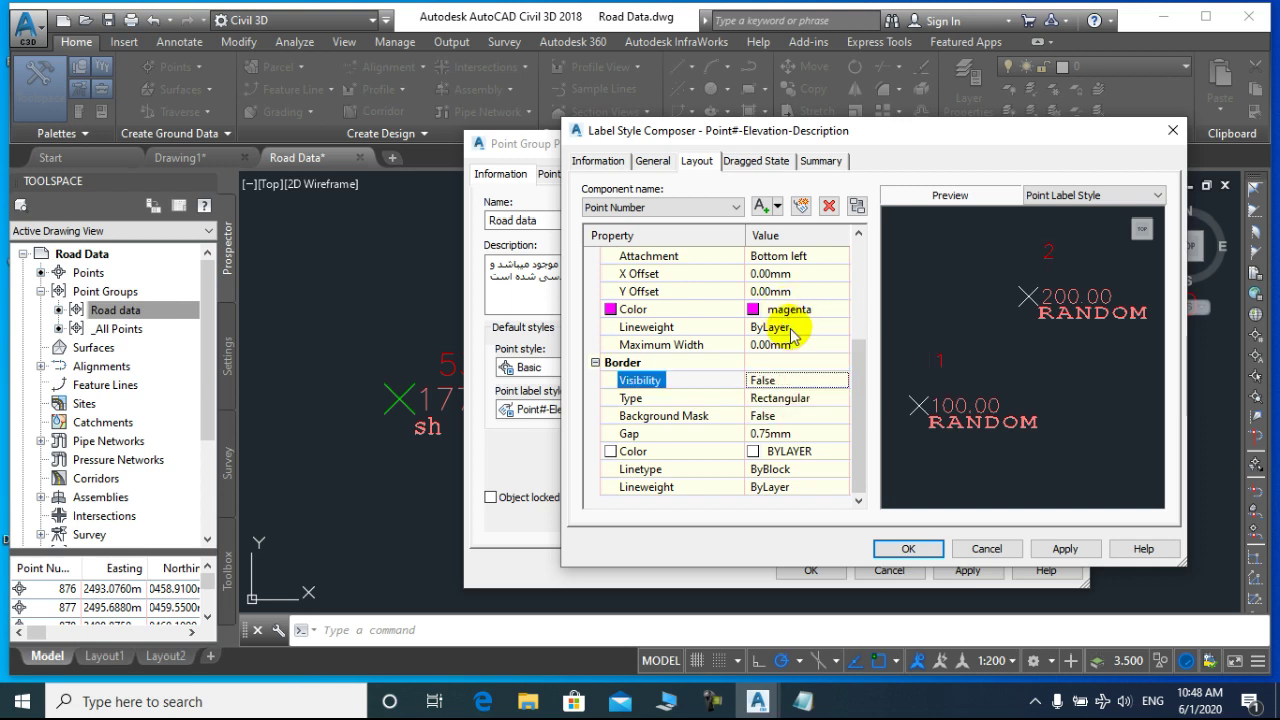
click(685, 204)
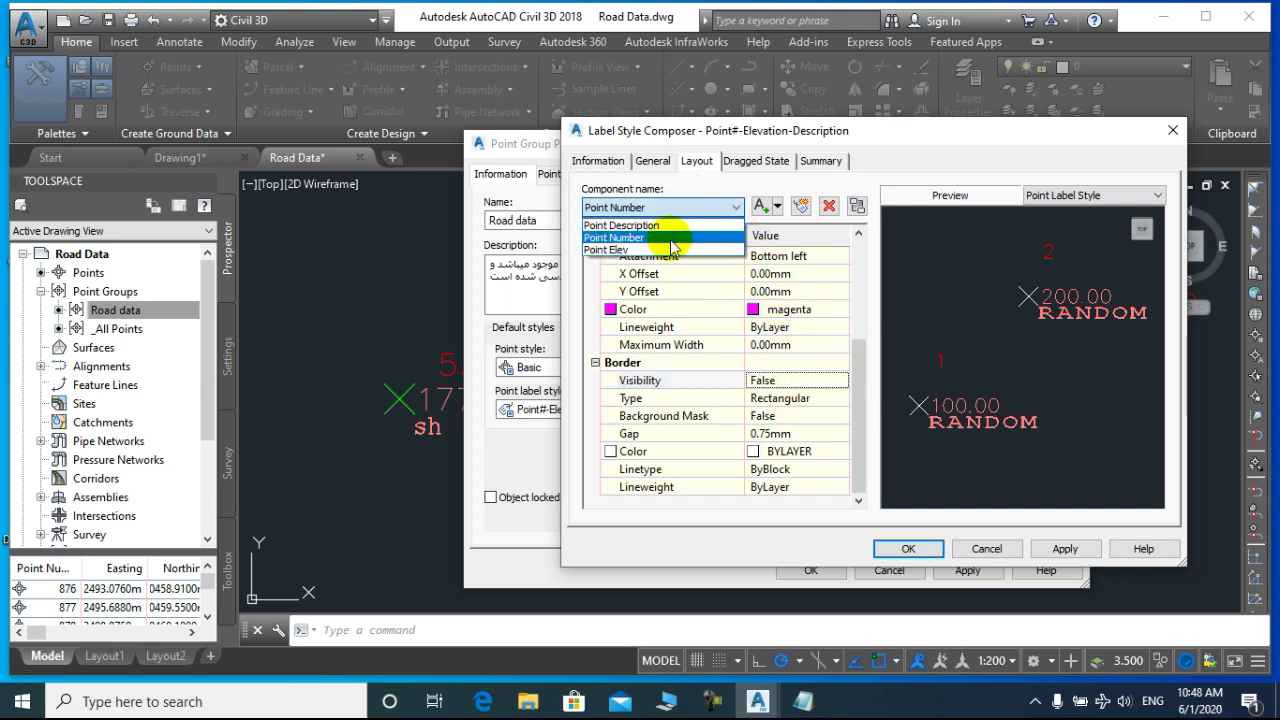
click(667, 248)
scroll(851, 310, down, 3)
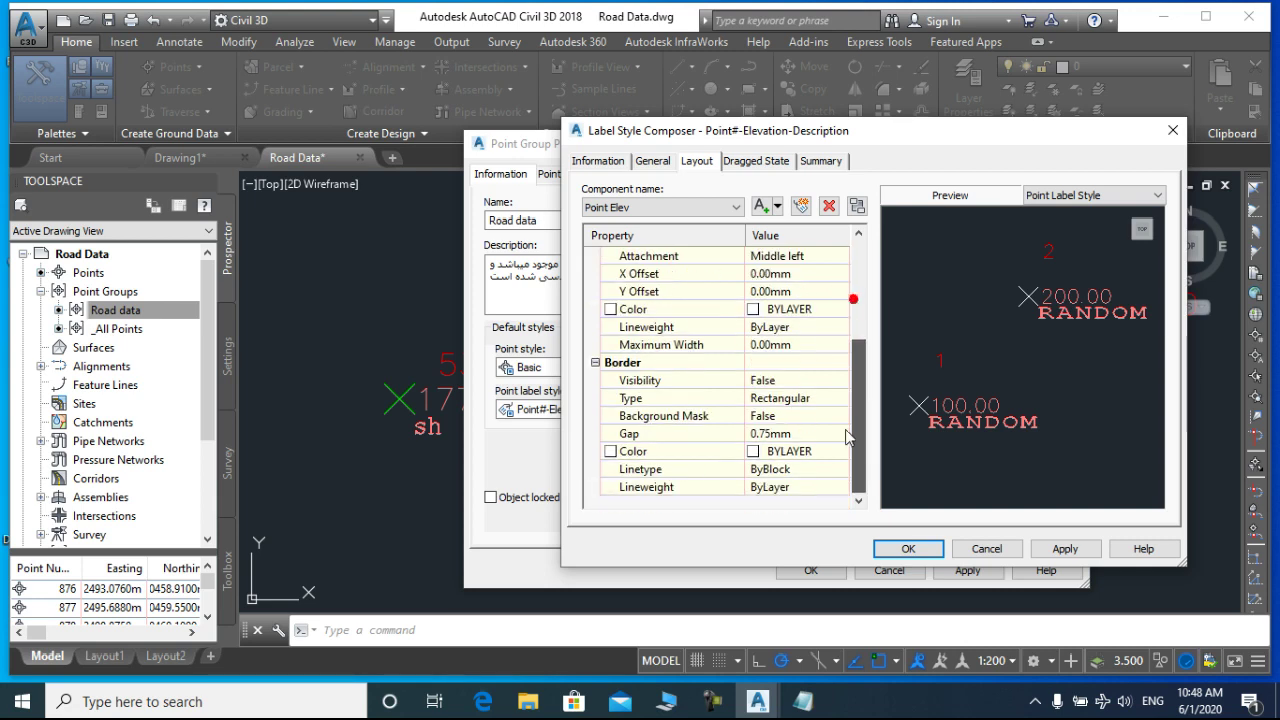
click(840, 312)
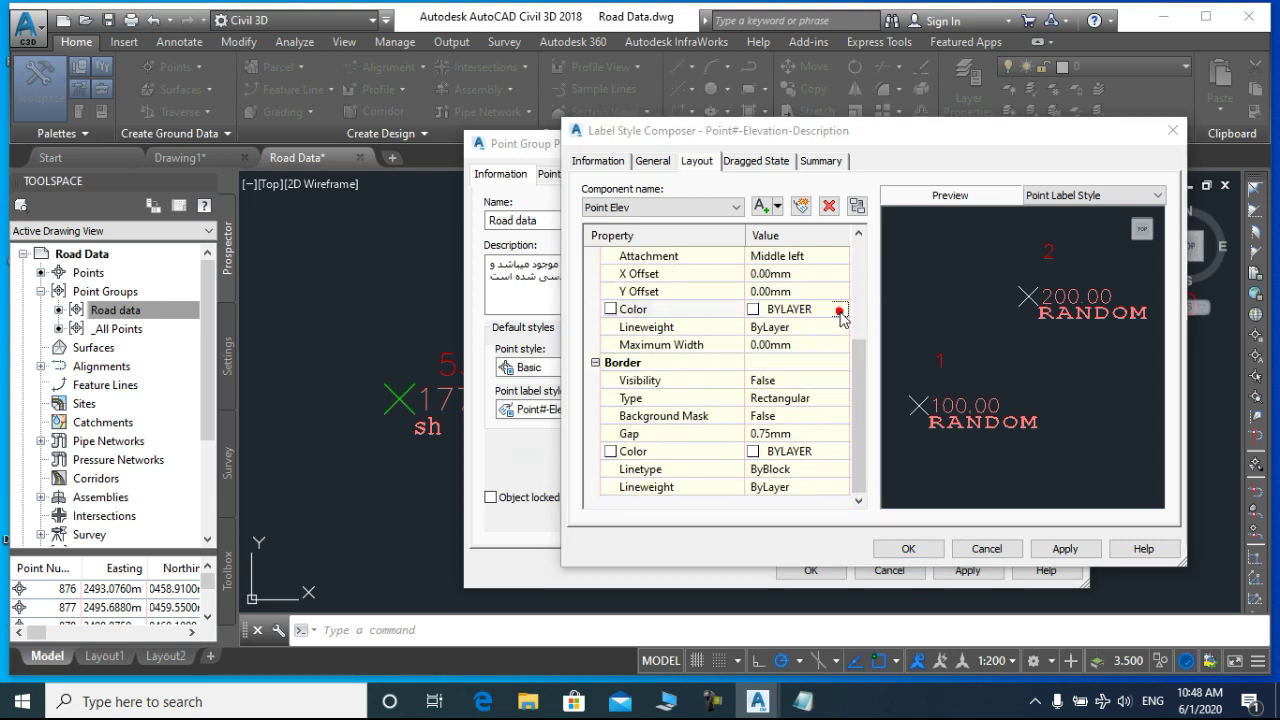
click(578, 391)
click(618, 498)
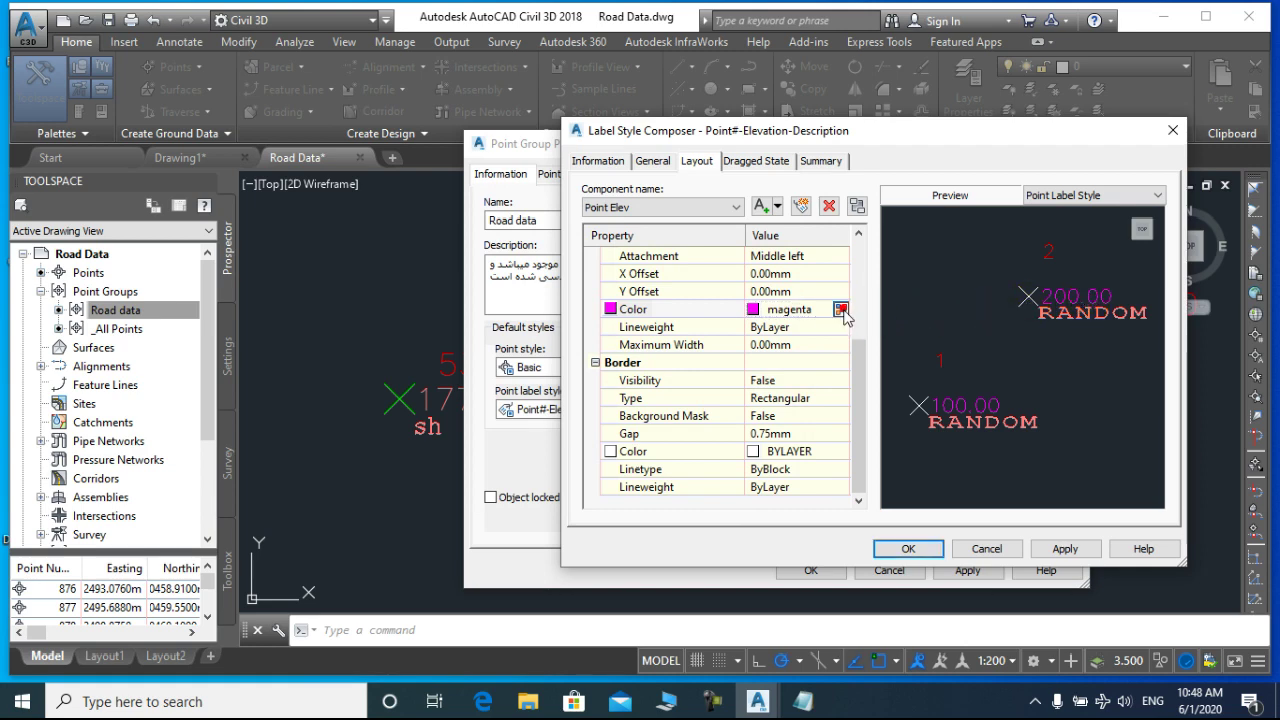
click(840, 310)
click(494, 391)
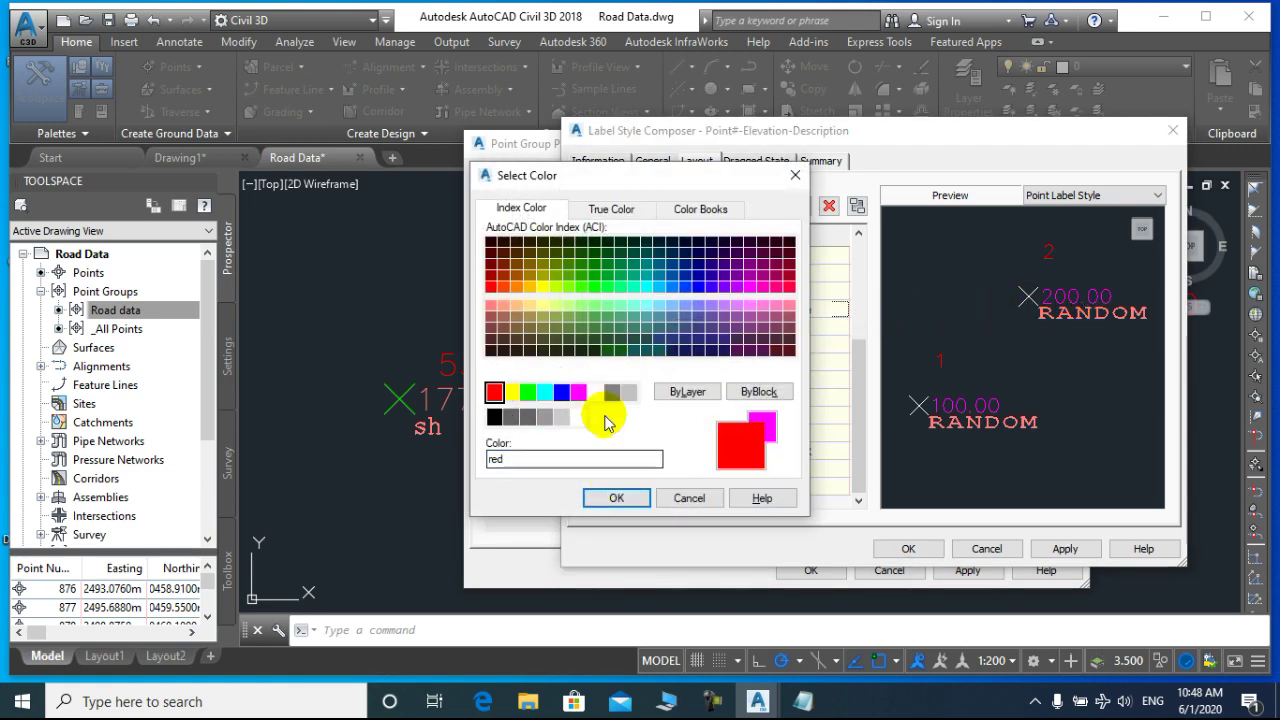
click(528, 391)
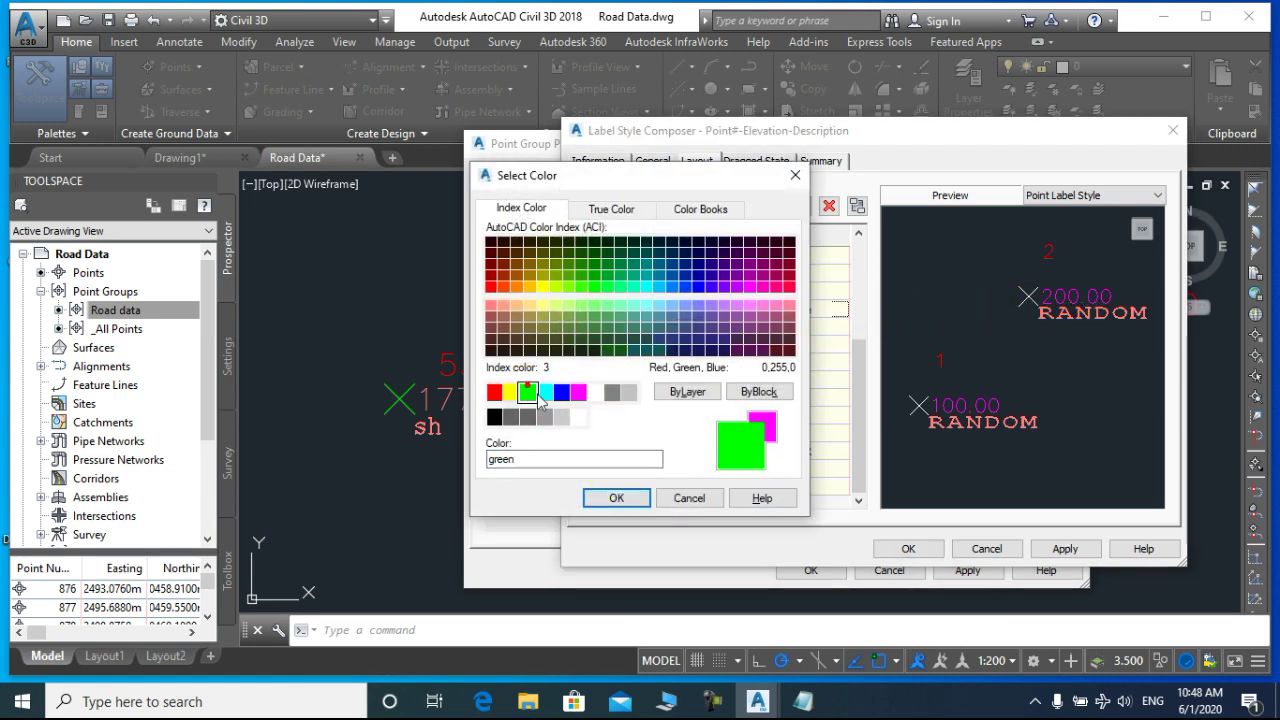
click(617, 498)
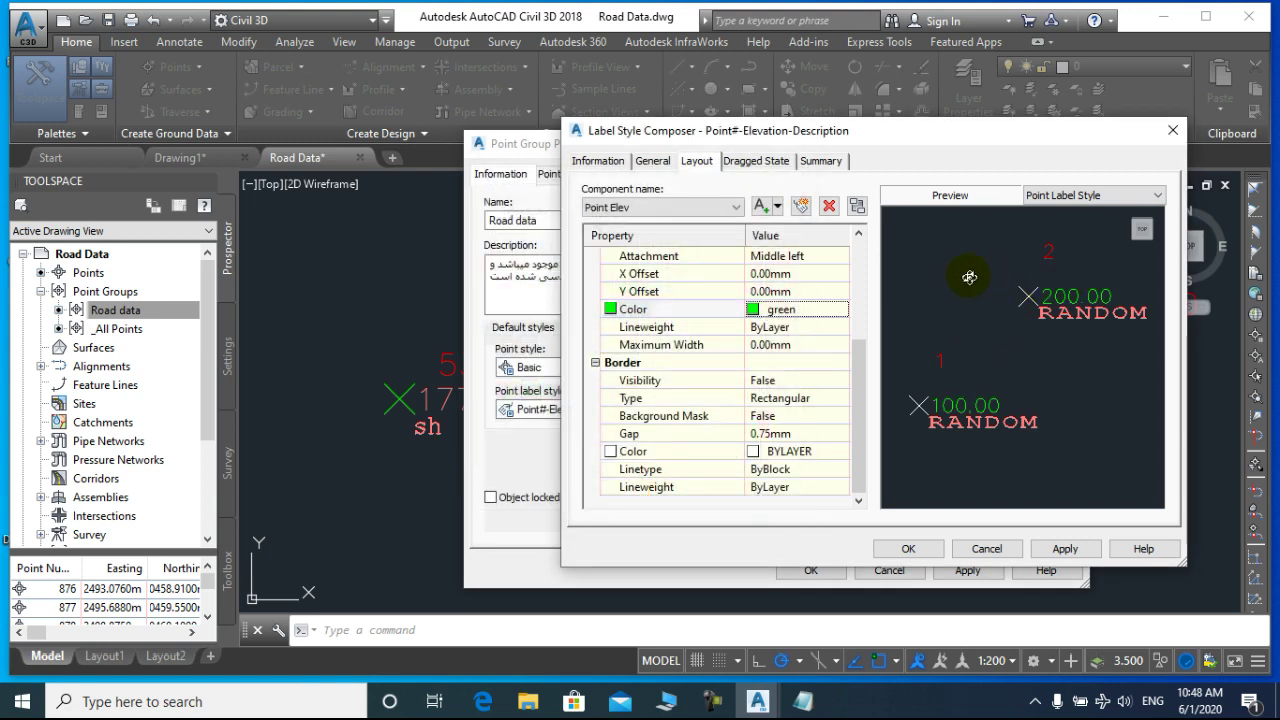
click(829, 327)
click(840, 328)
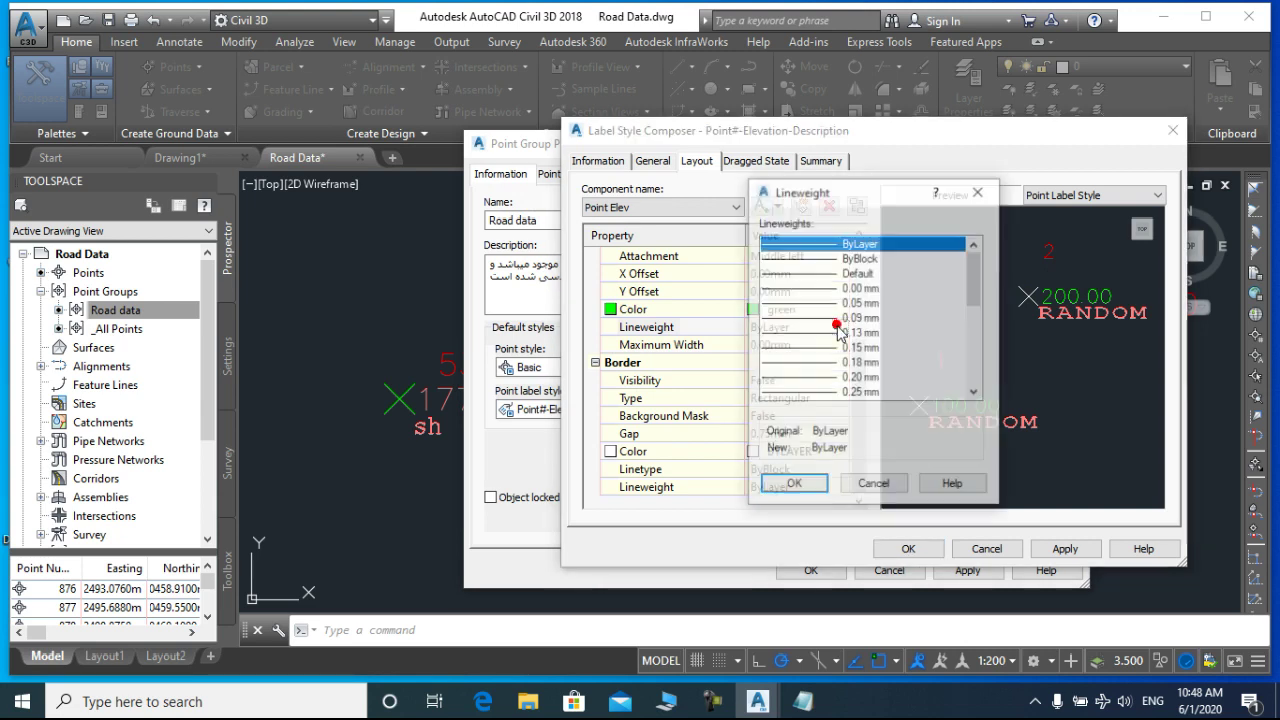
click(873, 483)
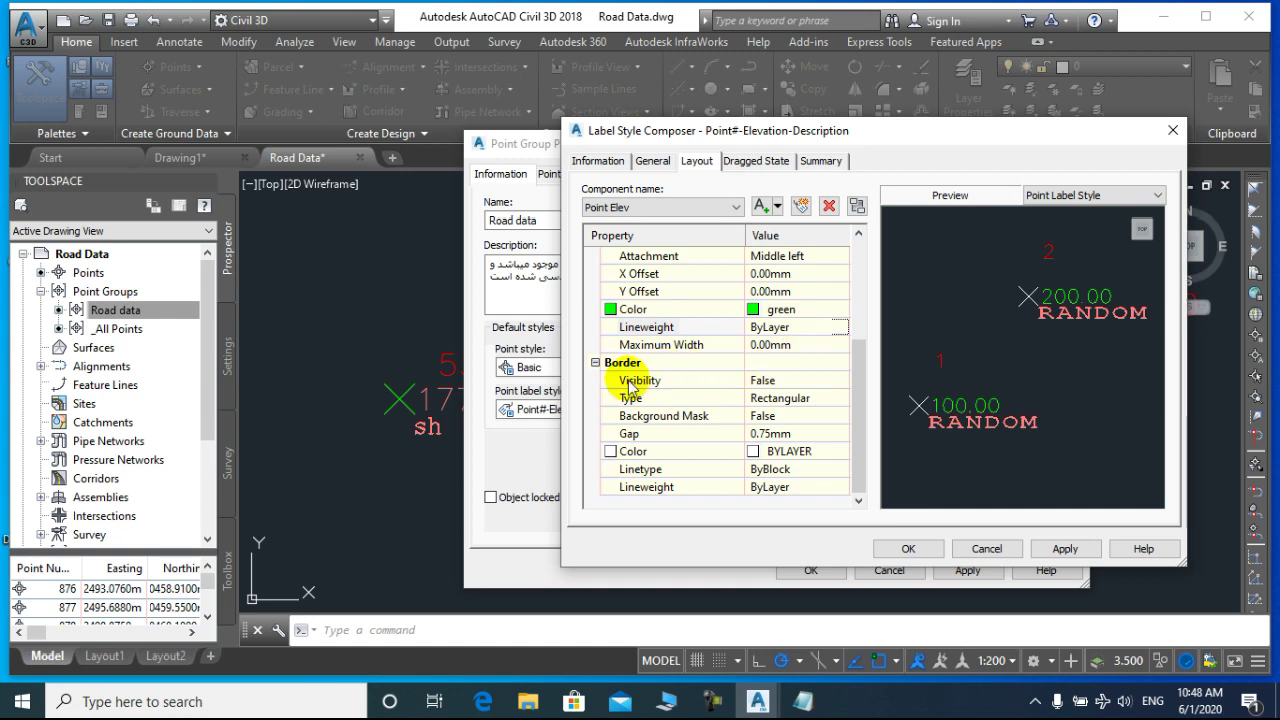
Step: Set the Point Elev border visibility to True, then back to False
click(831, 379)
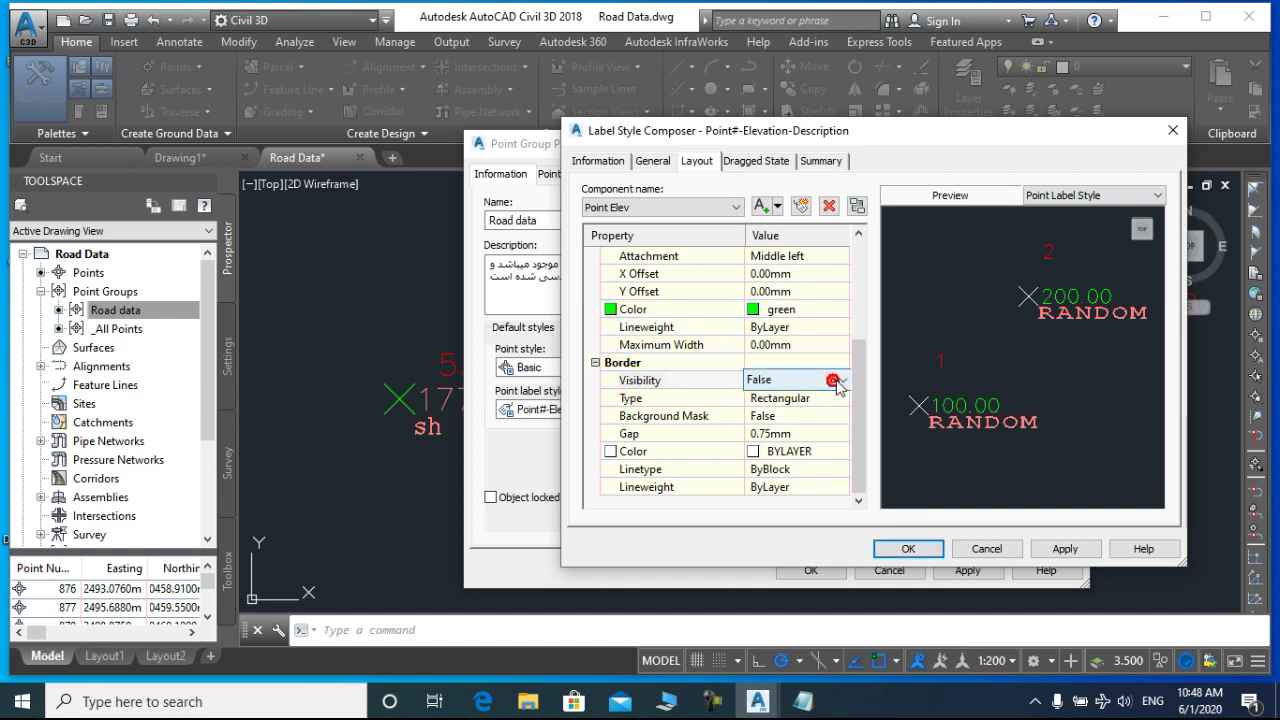
click(838, 379)
click(808, 410)
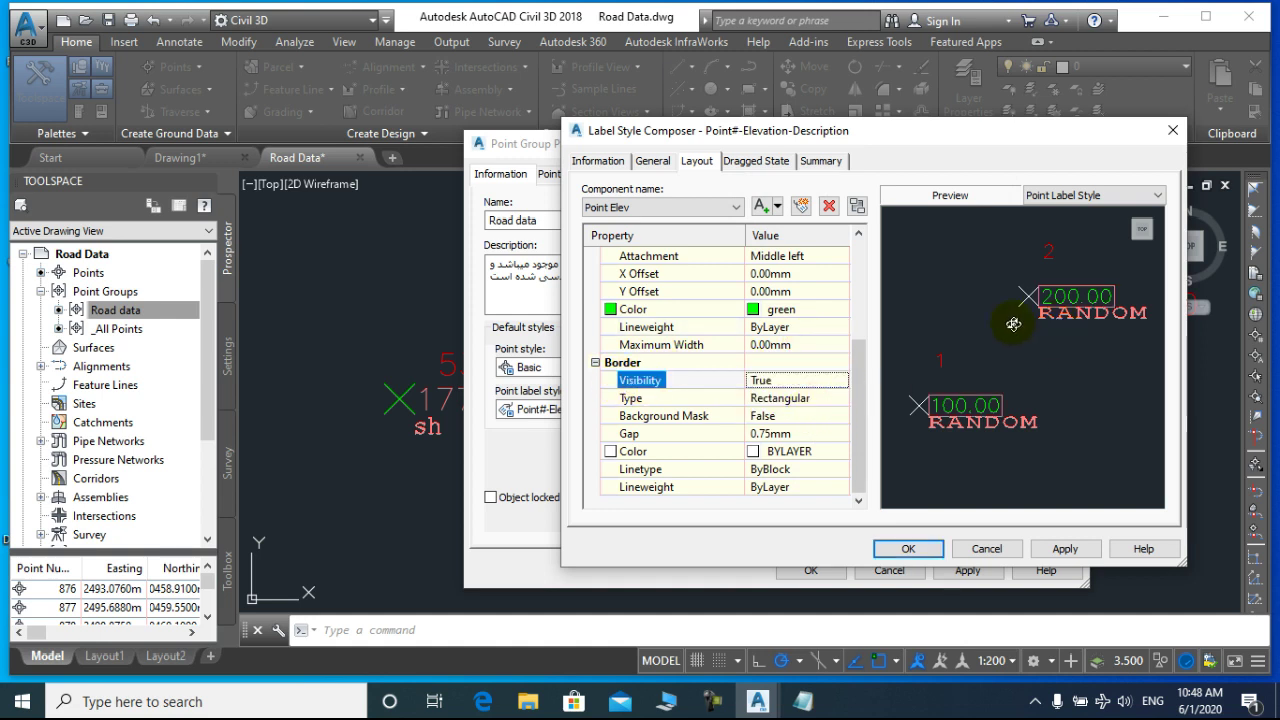
click(829, 380)
click(840, 379)
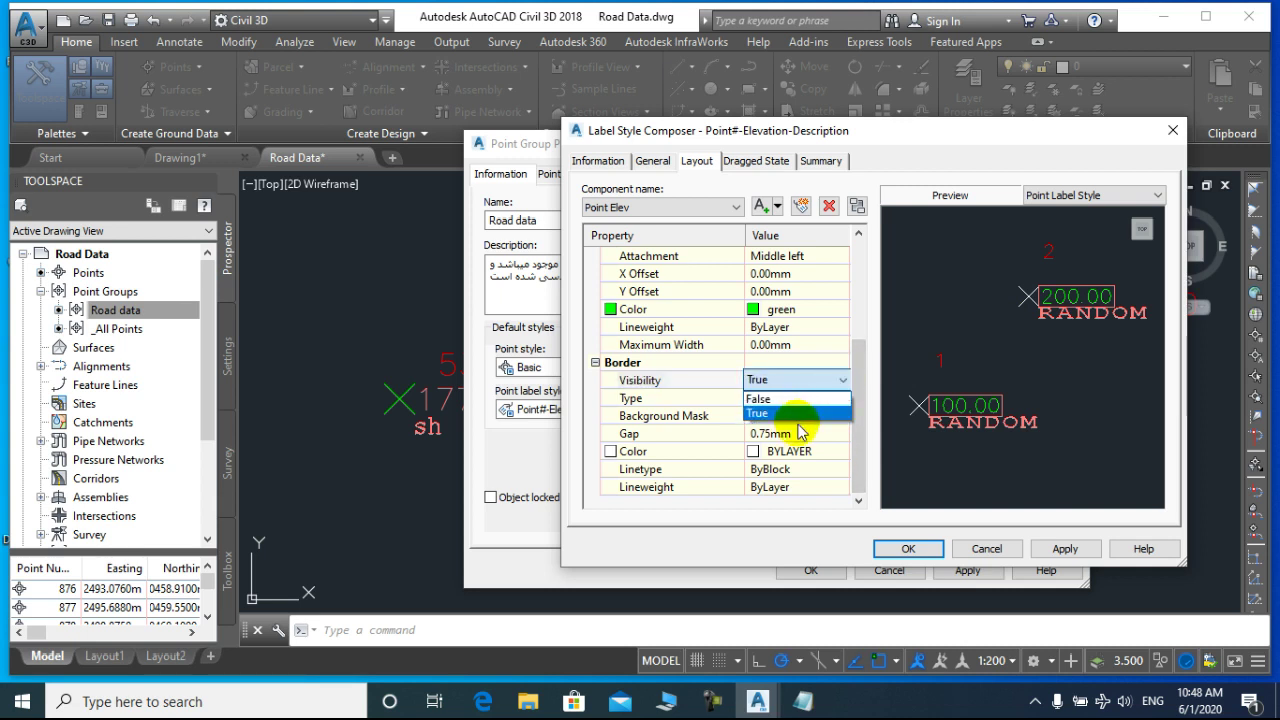
click(803, 399)
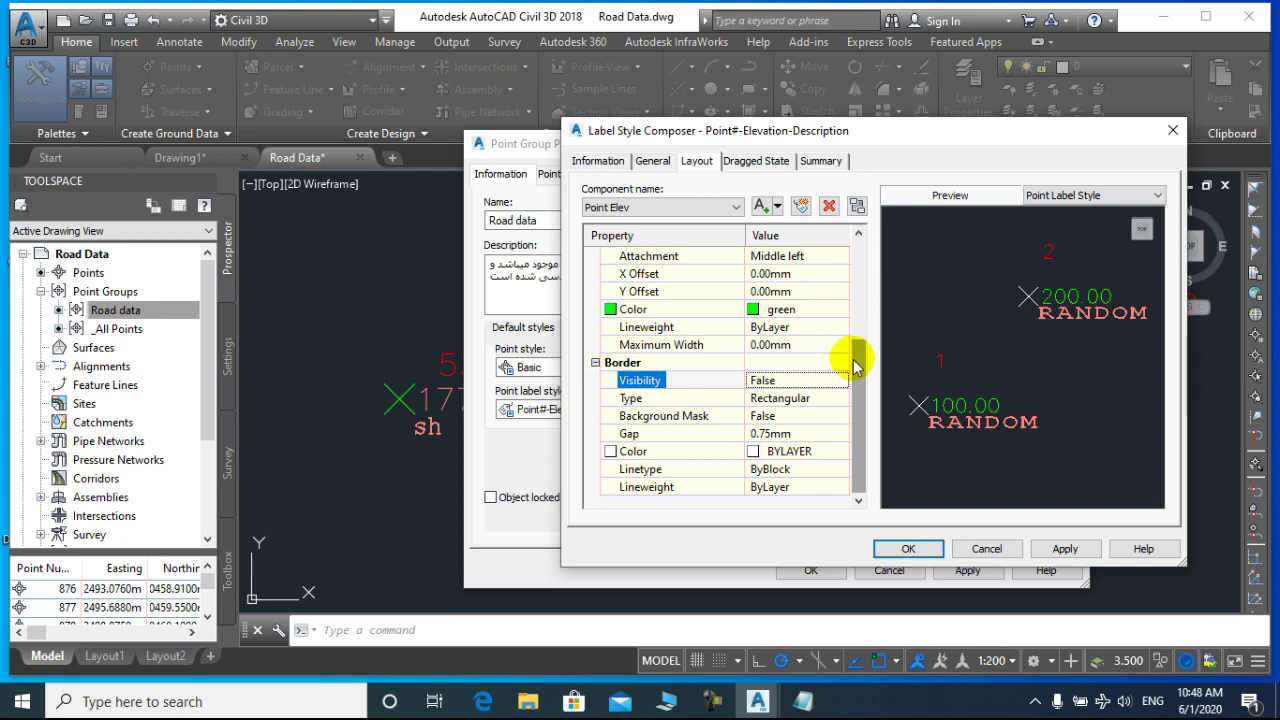
Step: Keep Point Elev as the edited component and move the label style editor aside
drag(857, 374, 862, 326)
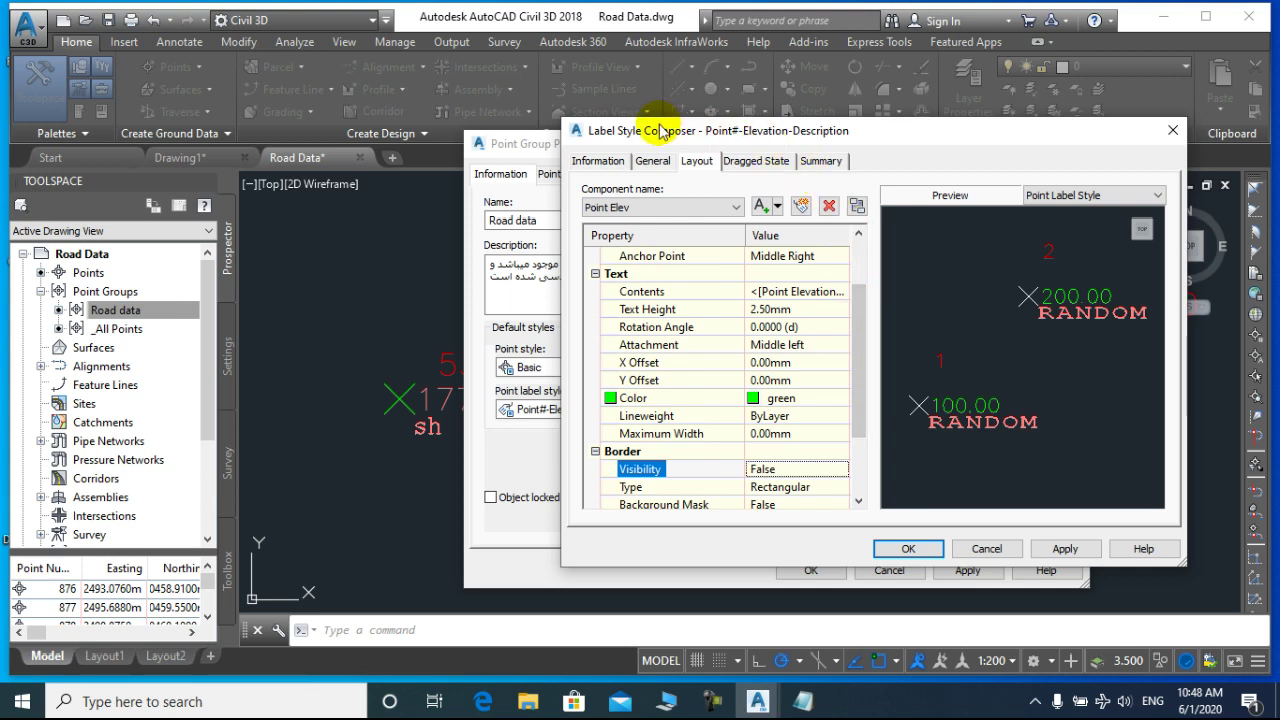
click(649, 206)
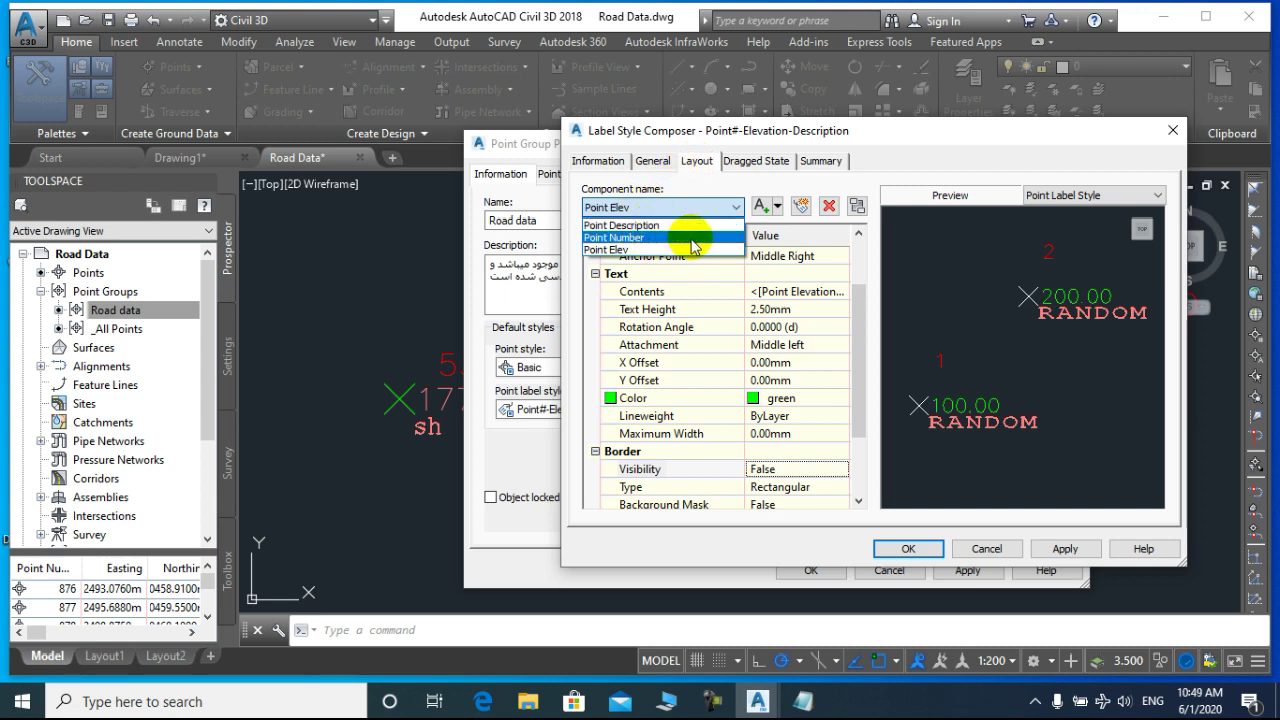
click(660, 250)
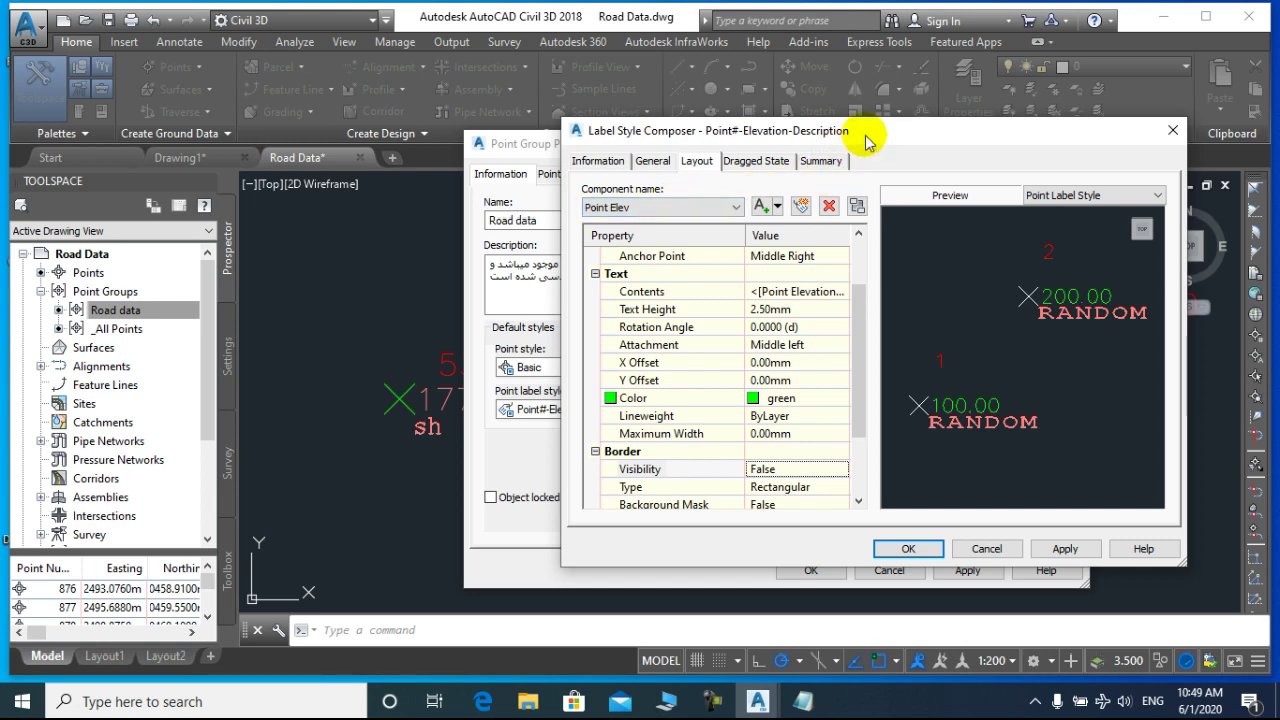
drag(866, 134, 793, 141)
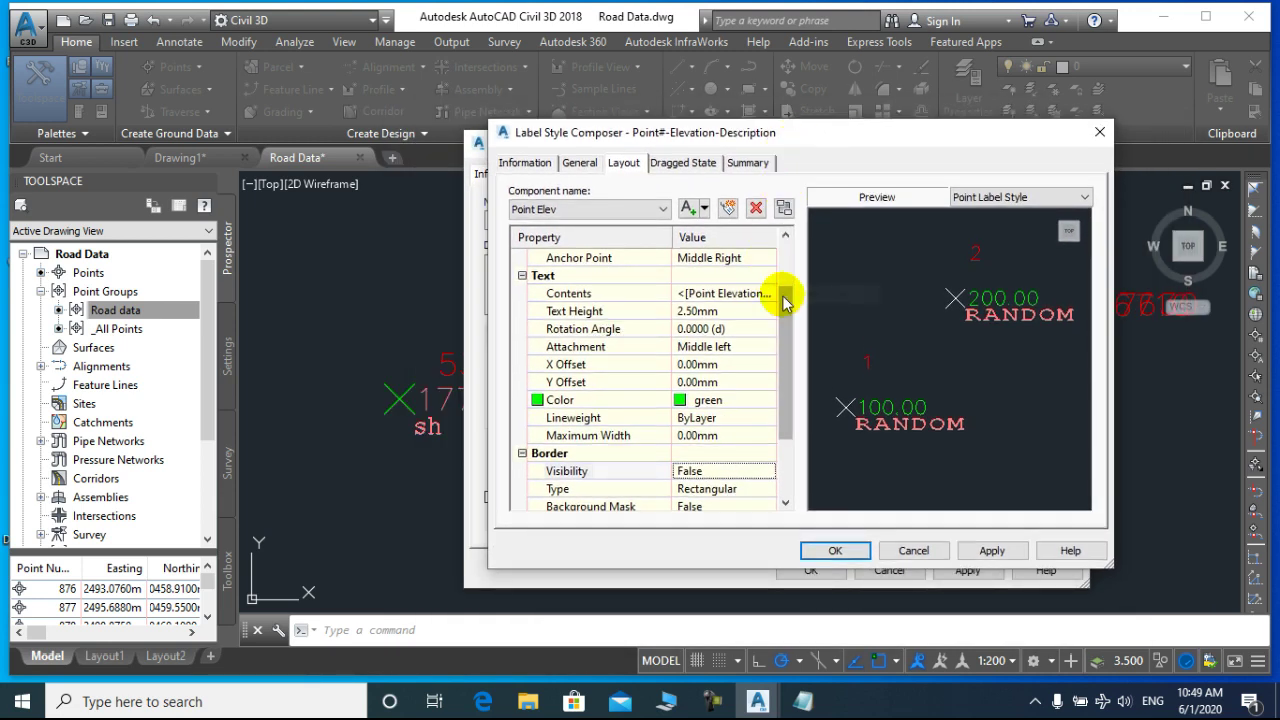
mouse_move(786, 240)
mouse_down()
mouse_move(790, 320)
mouse_move(790, 268)
mouse_move(790, 308)
mouse_up()
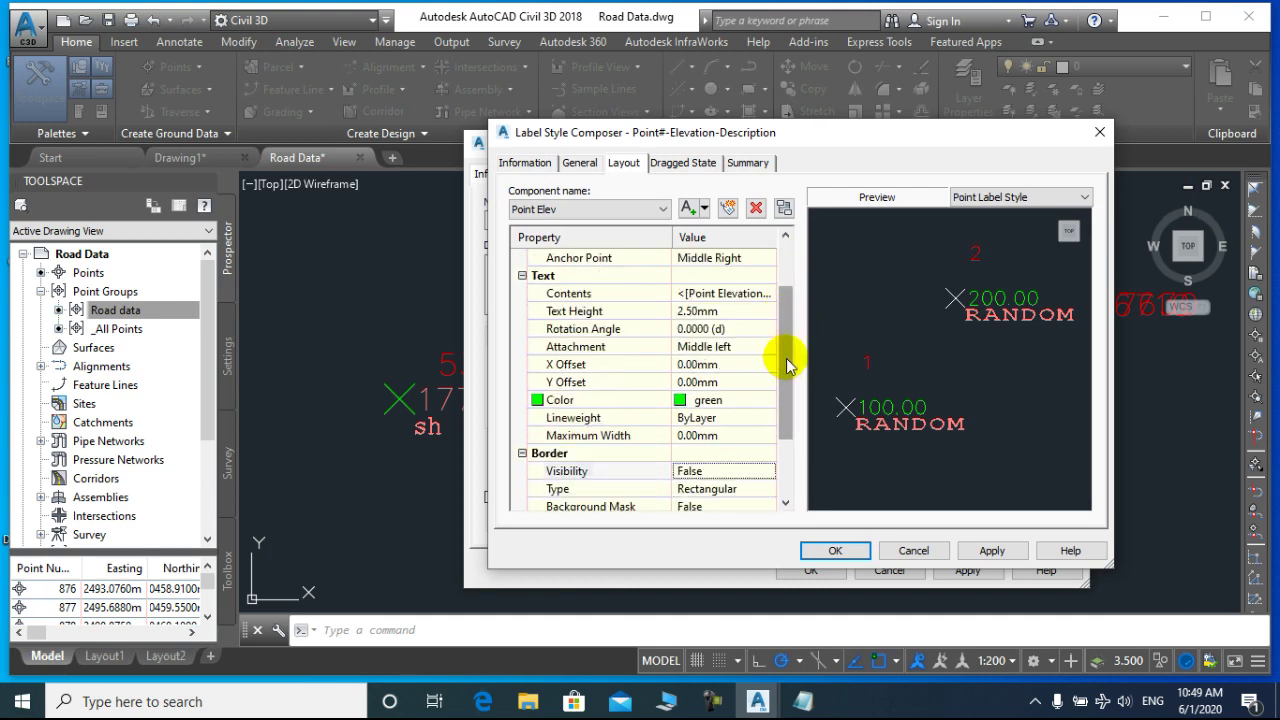
drag(786, 365, 792, 358)
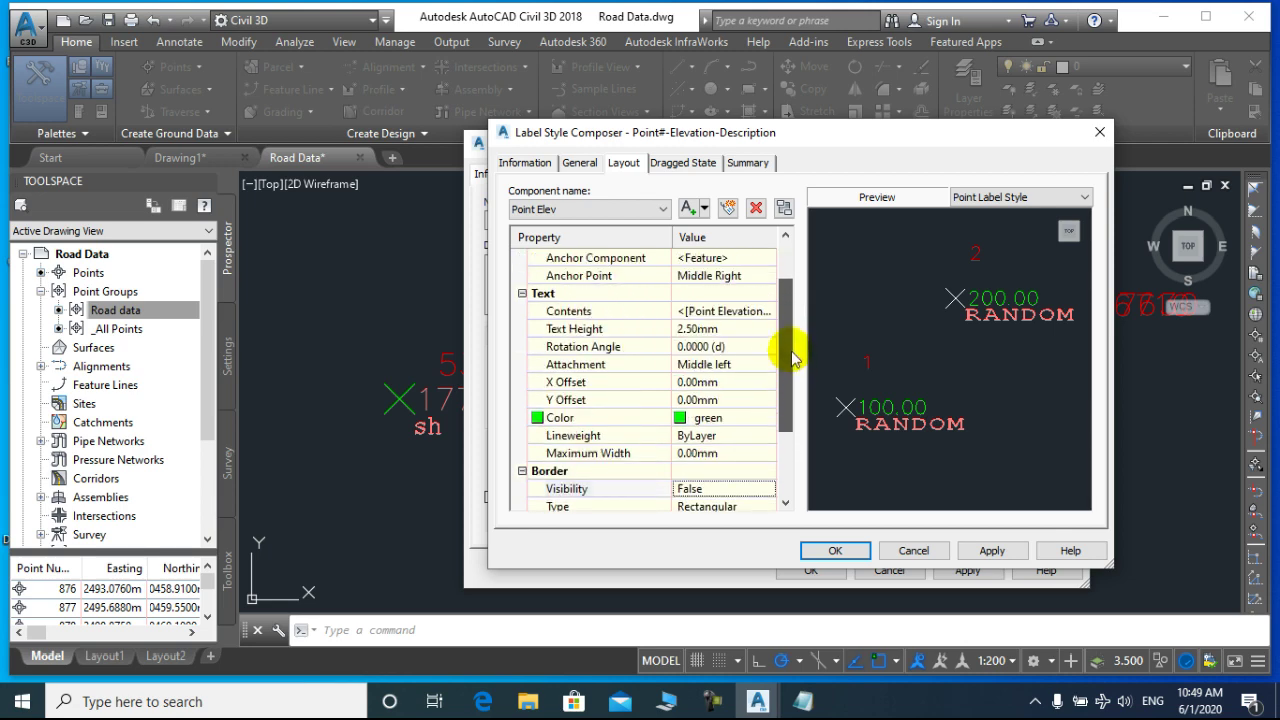
scroll(792, 358, down, 1)
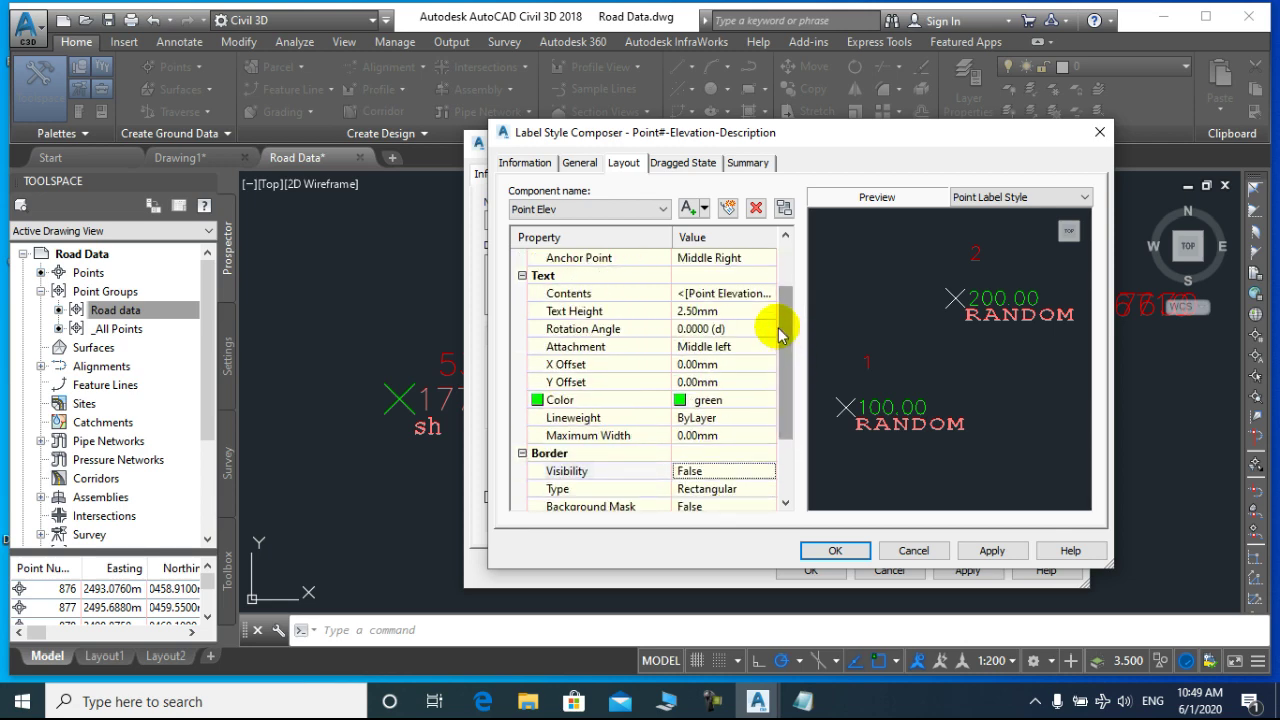
Step: Review the Dragged State and Summary tabs, then accept the Point#-Elevation-Description style
click(690, 167)
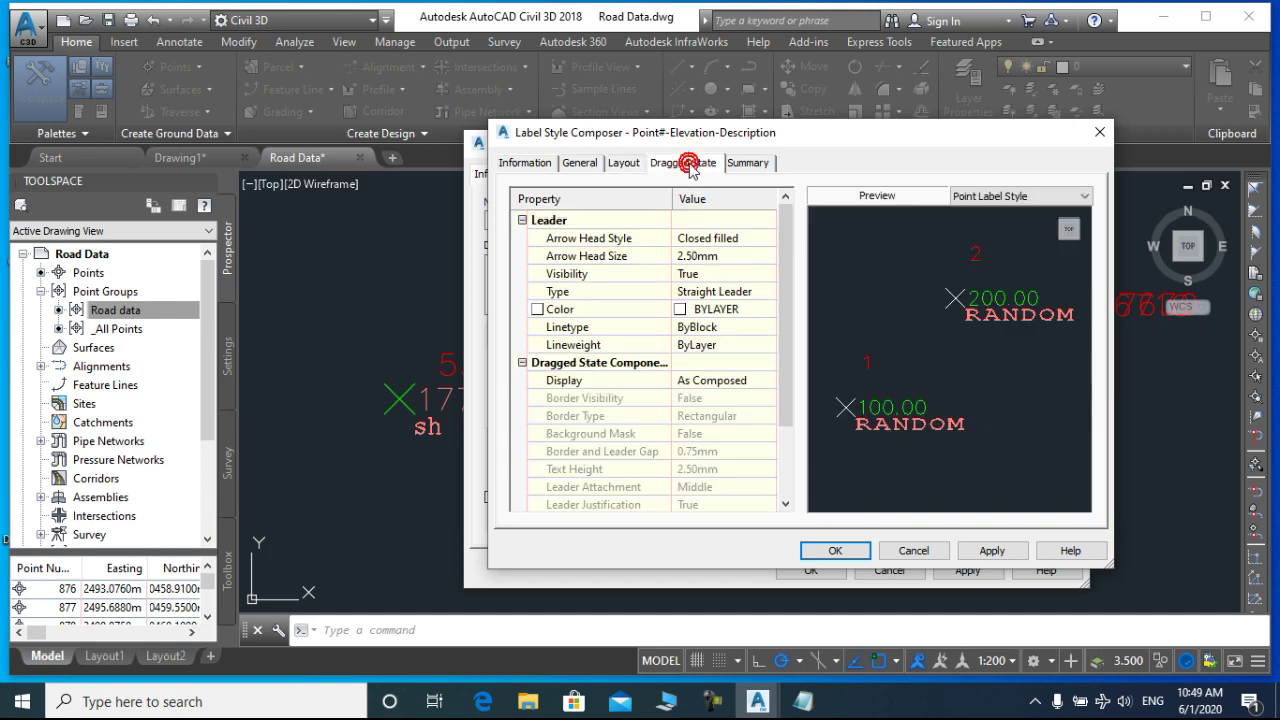
click(745, 166)
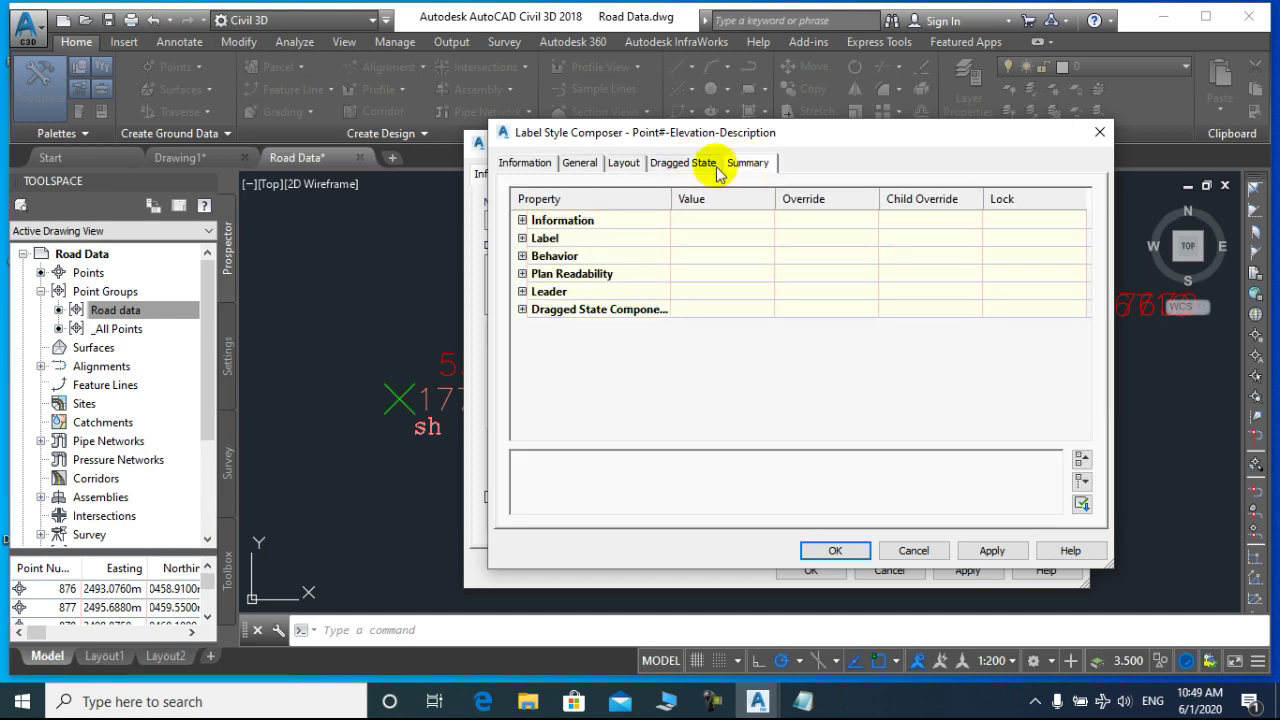
click(686, 167)
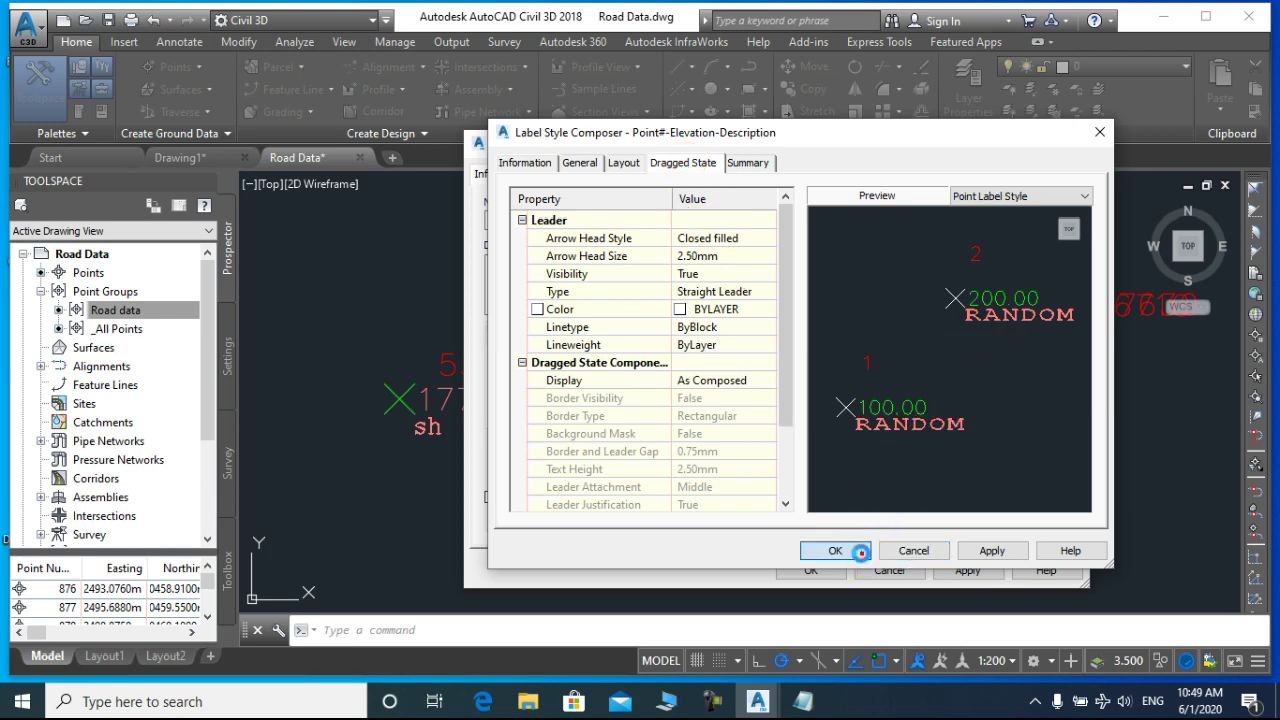
click(863, 552)
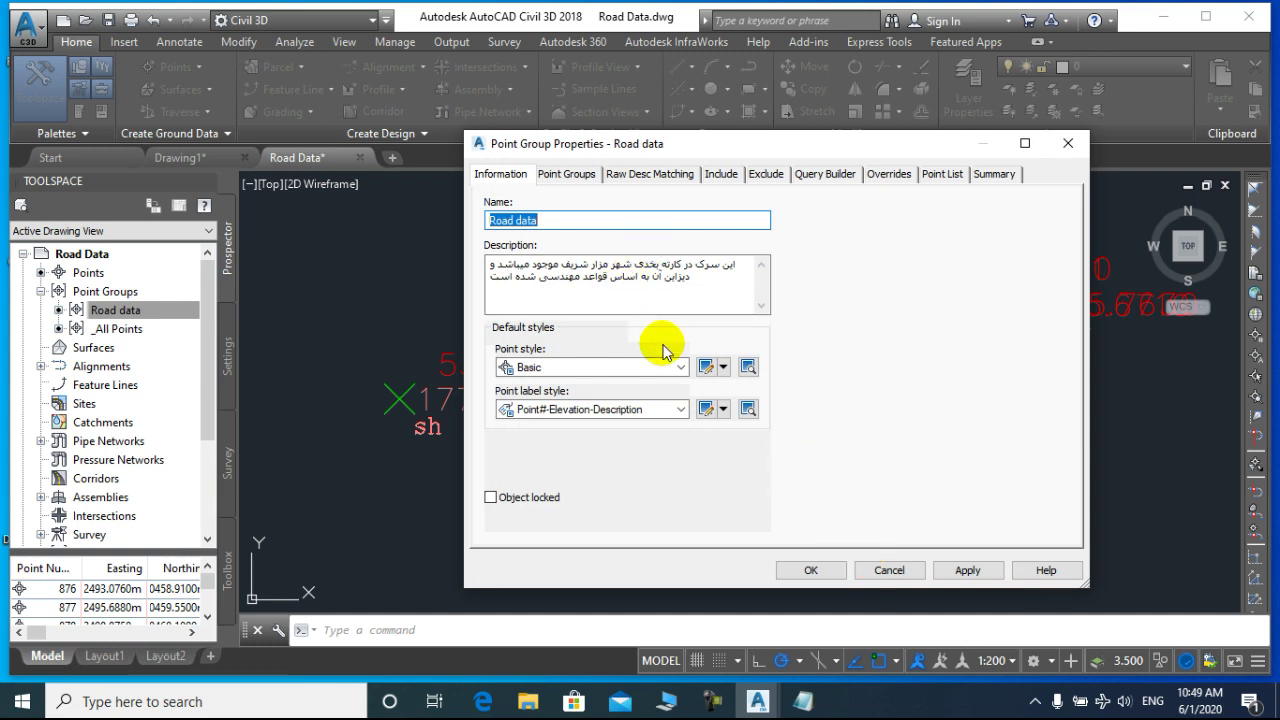
Step: Preview the point label style in Style Detail and cancel it
click(748, 409)
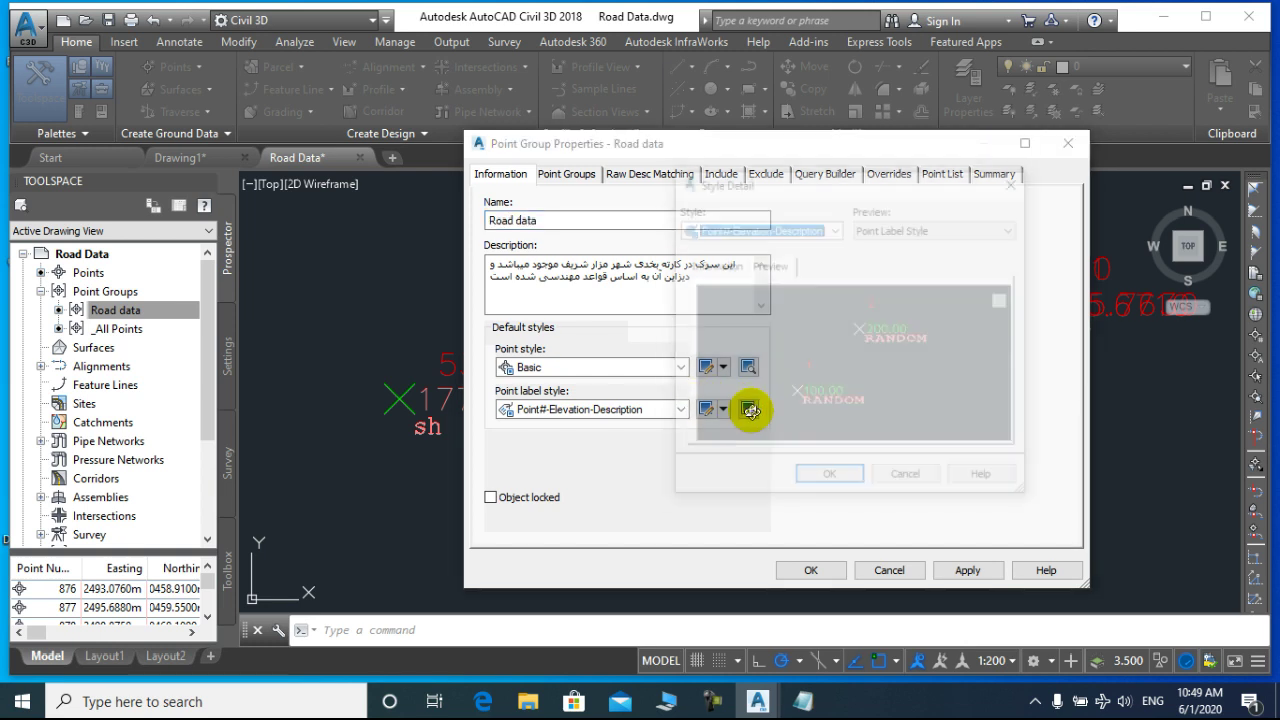
click(880, 347)
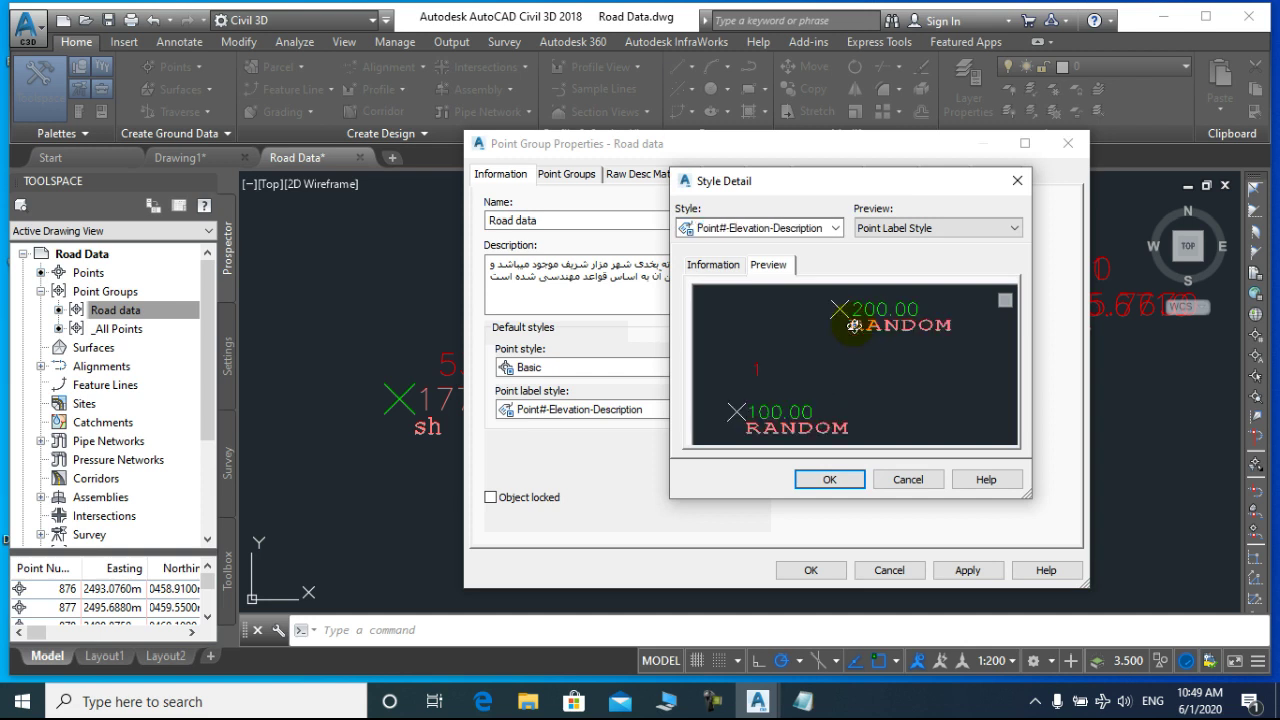
click(905, 480)
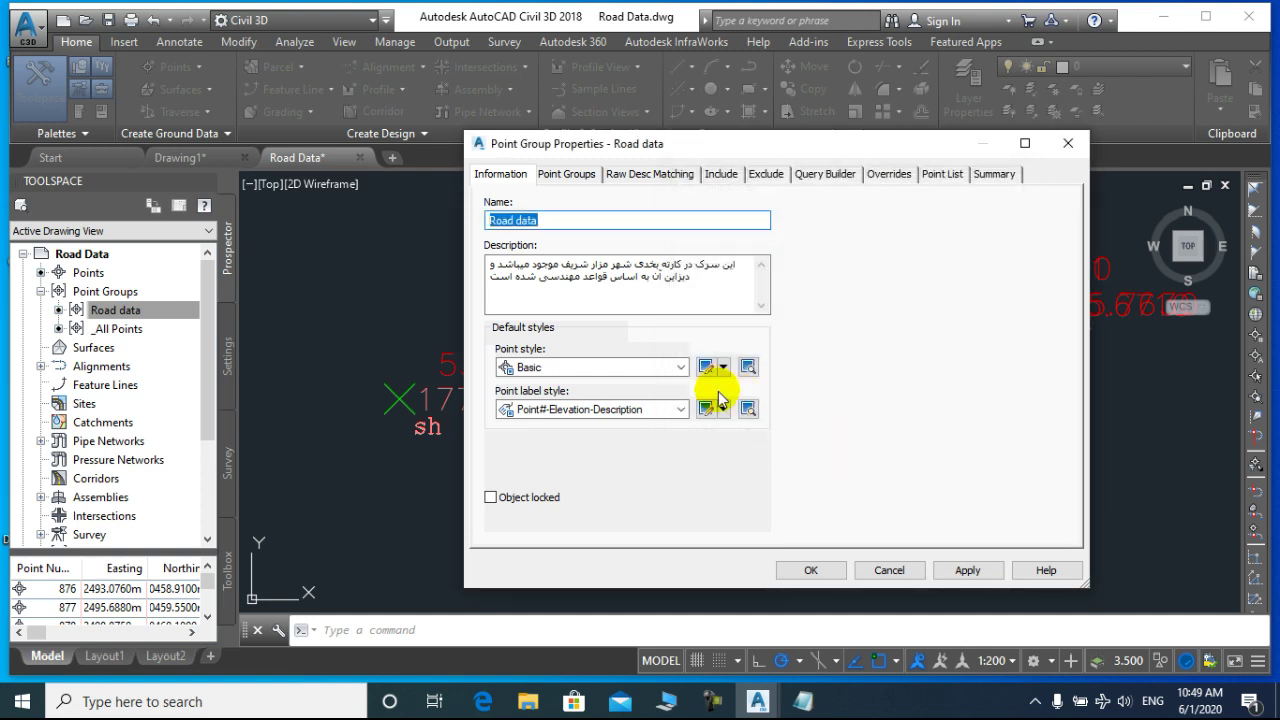
Step: Browse the Point Groups and Raw Desc Matching tabs, then OK the Road data properties
click(566, 176)
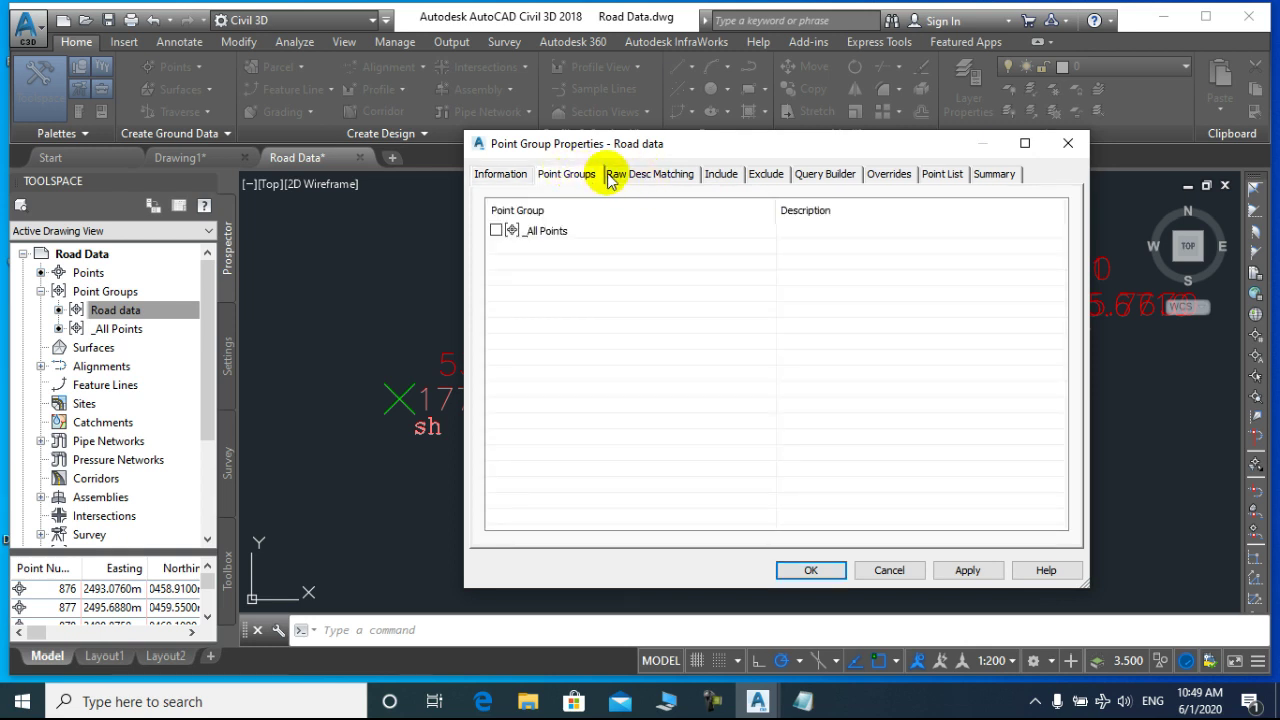
click(612, 176)
click(586, 175)
click(517, 178)
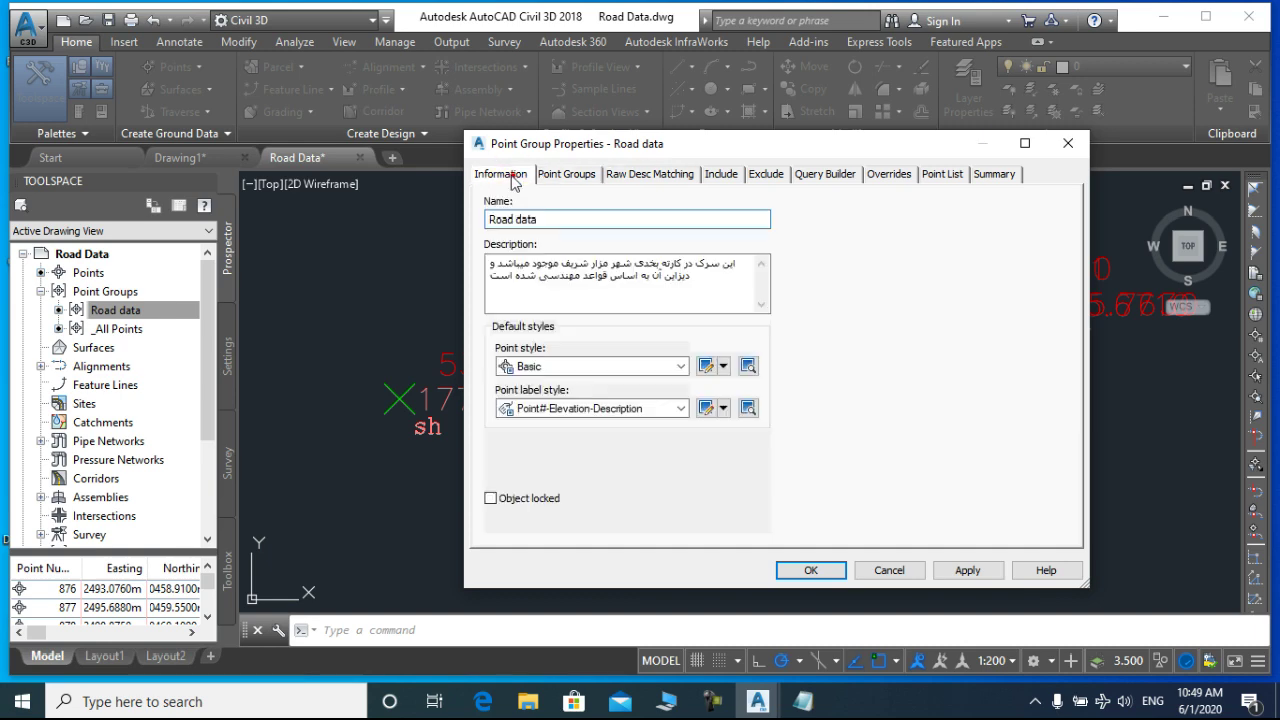
click(826, 577)
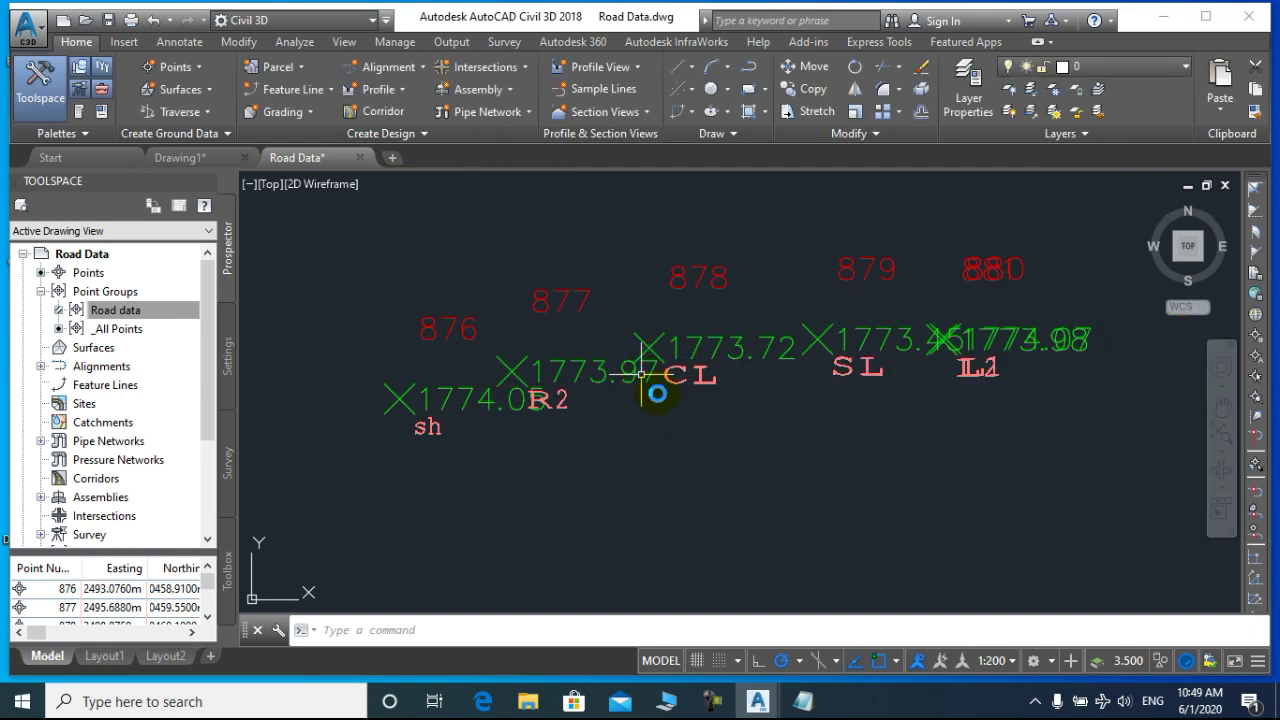
Step: Pan to inspect points 876–880 with red numbers, green elevations and descriptions beneath
middle_drag(749, 423, 749, 453)
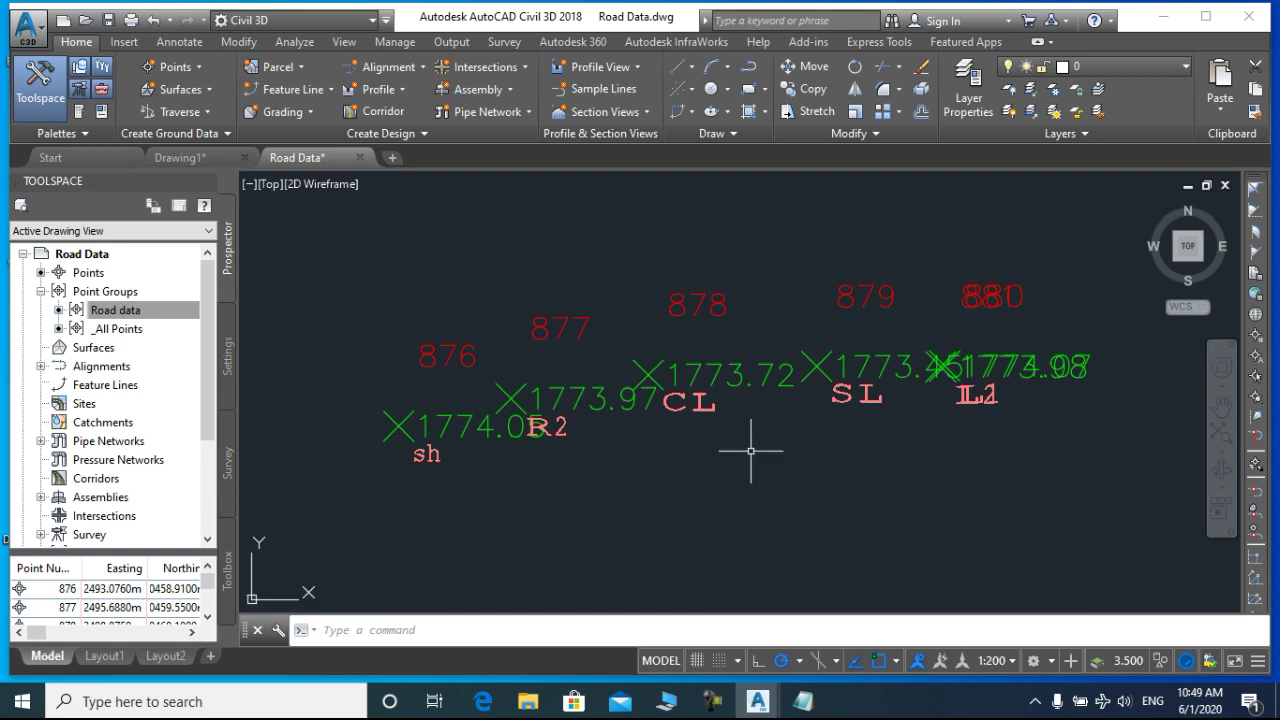